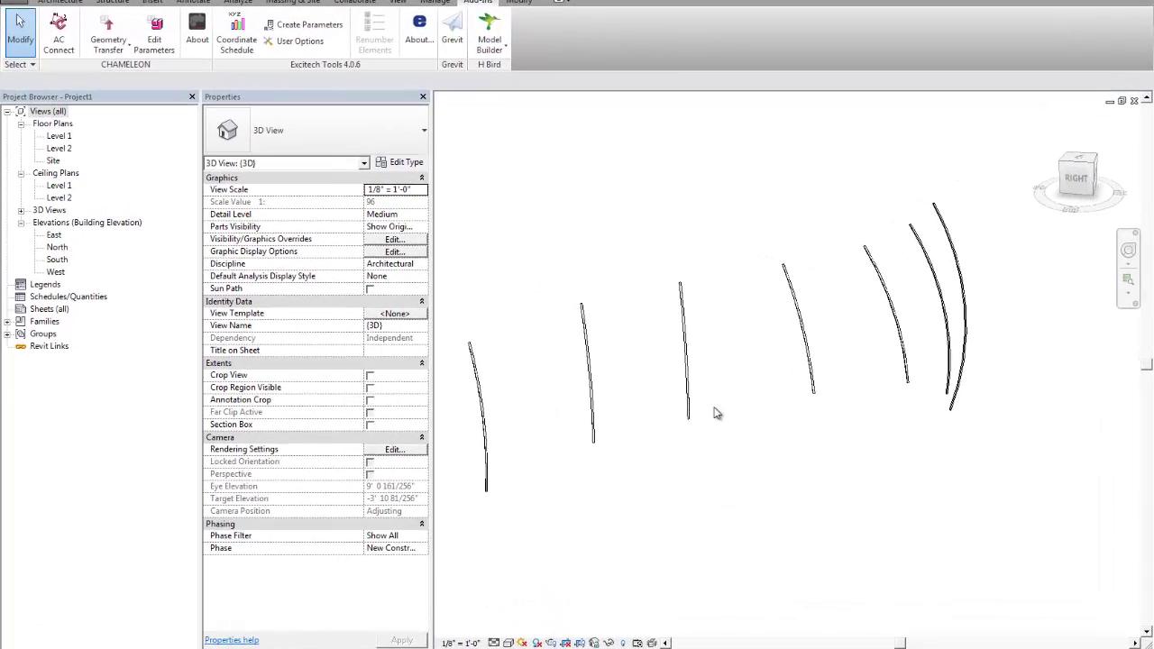
# Examine the 3_point_arc components in the 3D view from several angles and zoom levels.
pyautogui.click(681, 397)
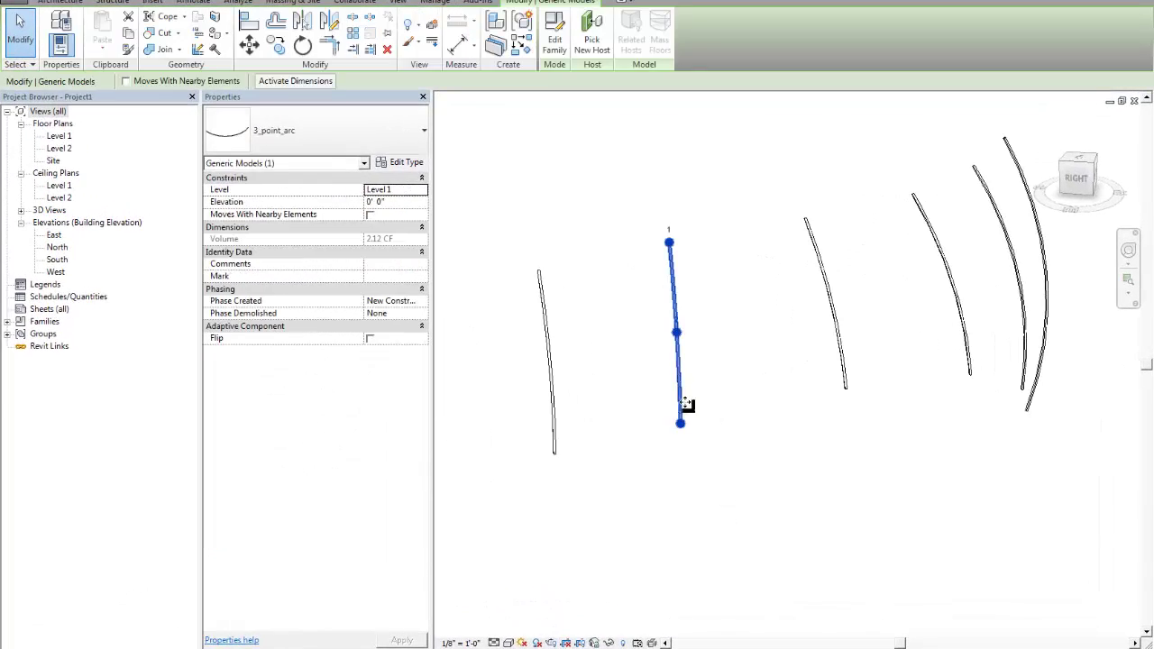
pyautogui.keyDown('shift'); pyautogui.moveTo(687, 405); pyautogui.dragTo(723, 358, button='middle'); pyautogui.keyUp('shift')
pyautogui.click(716, 358)
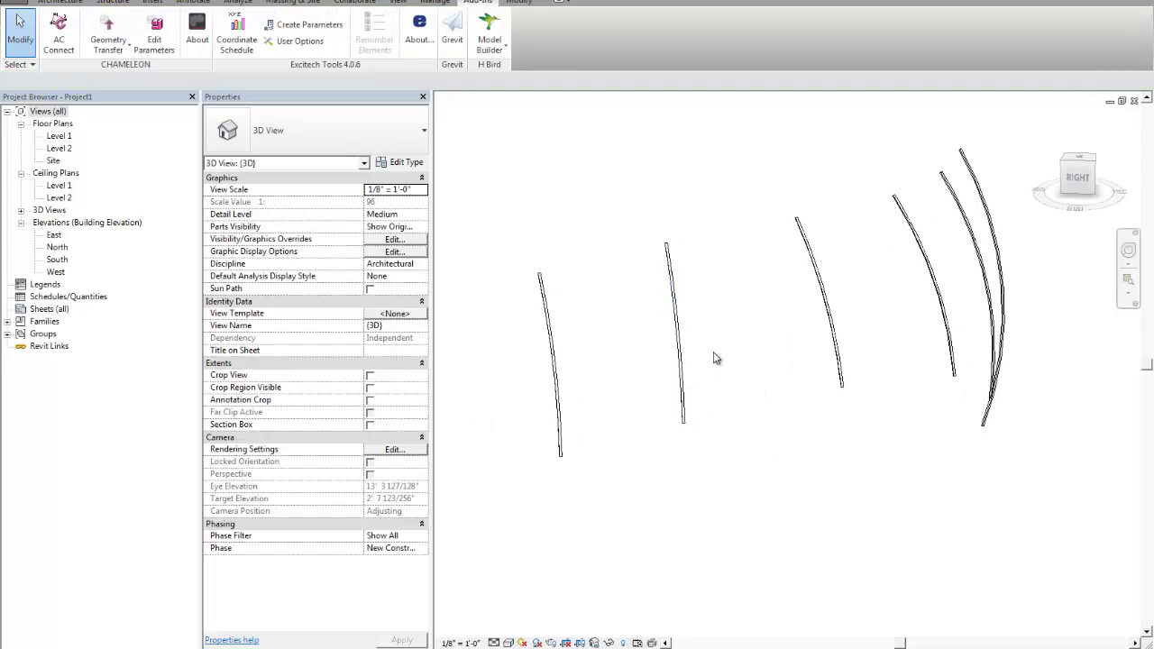
pyautogui.scroll(2, 689, 379)
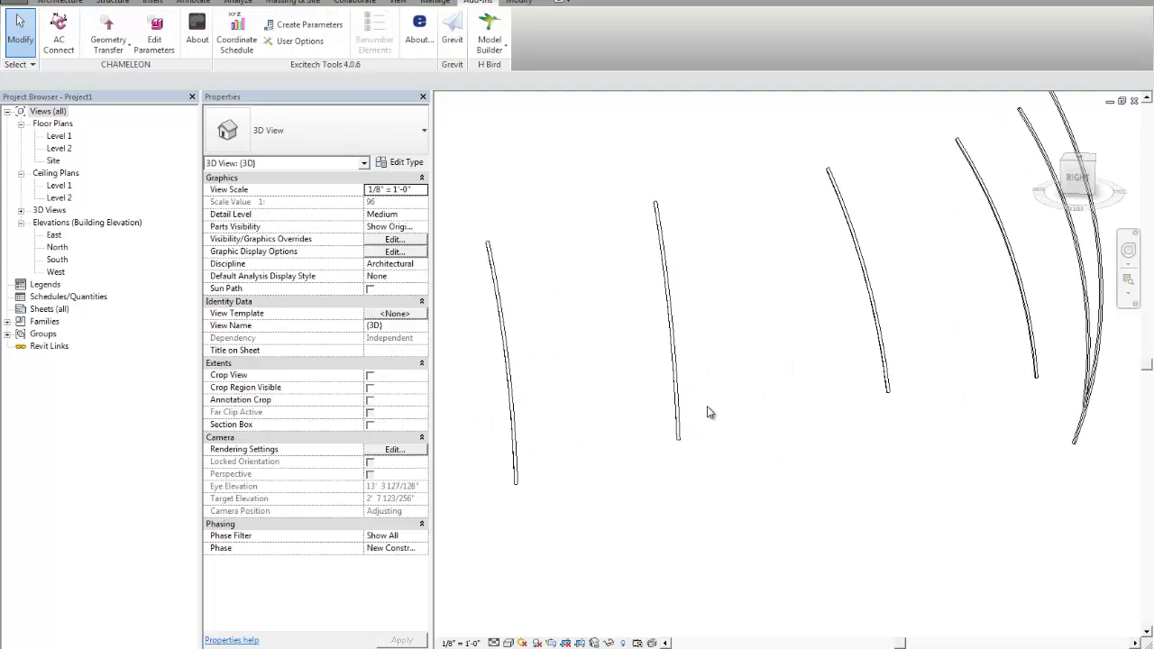
pyautogui.scroll(-2, 709, 412)
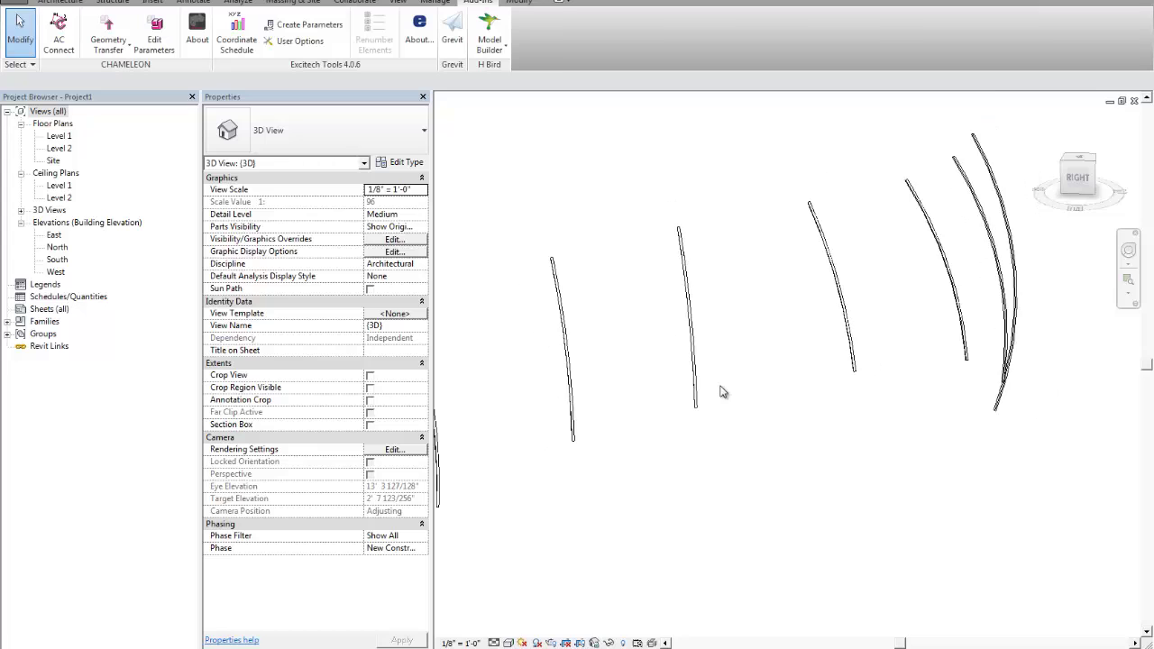
pyautogui.scroll(3, 687, 231)
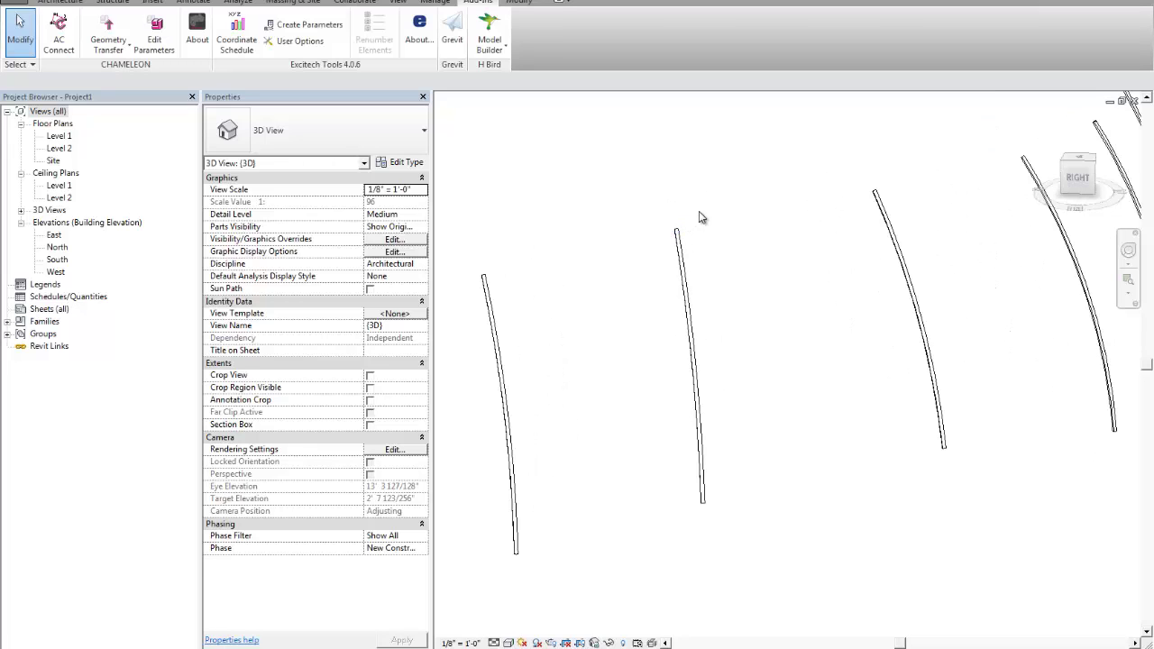
pyautogui.scroll(-3, 755, 433)
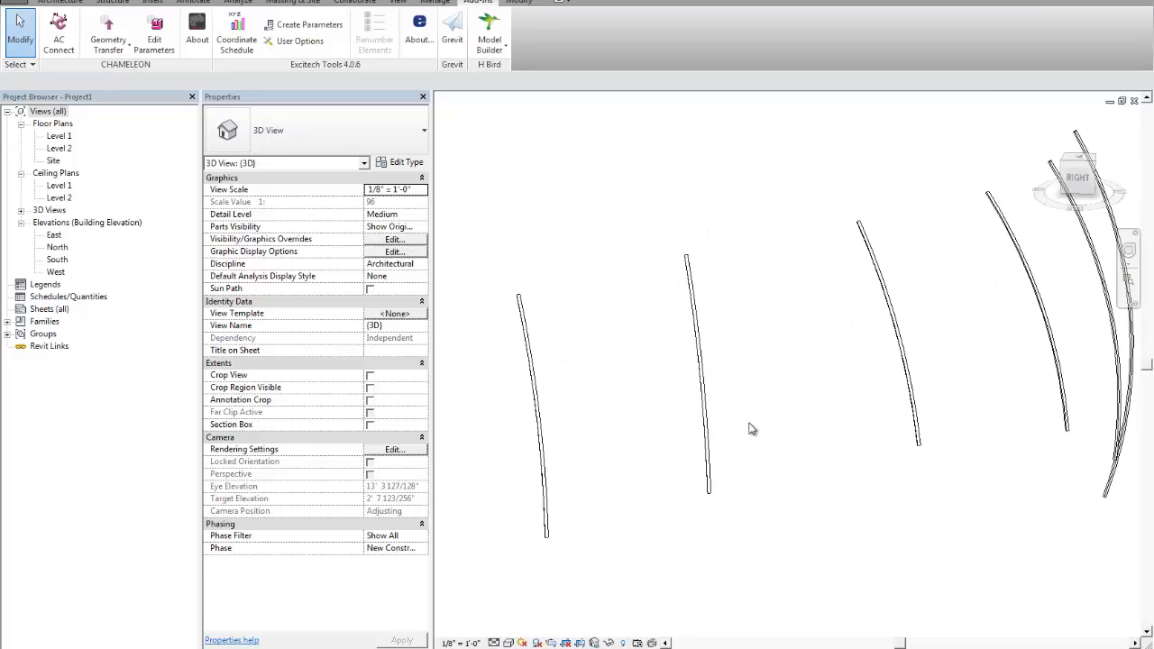
pyautogui.scroll(2, 688, 375)
pyautogui.moveTo(703, 332); pyautogui.dragTo(686, 379, button='middle')
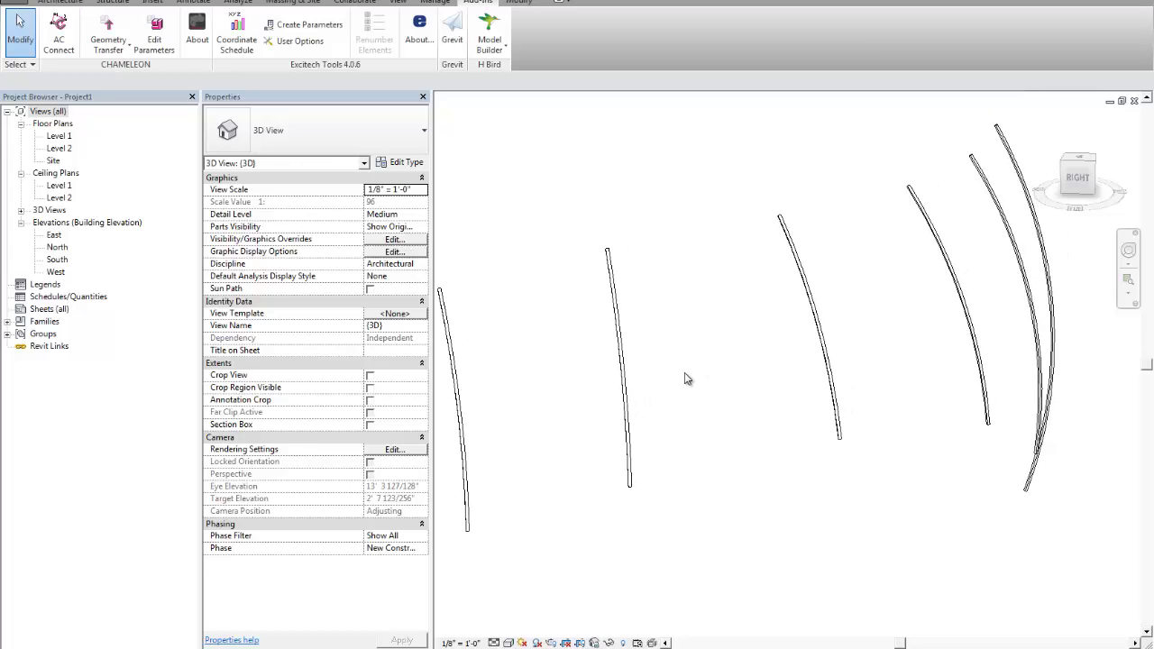
pyautogui.moveTo(685, 378); pyautogui.dragTo(643, 375, button='middle')
pyautogui.scroll(-1, 671, 367)
pyautogui.scroll(1, 654, 363)
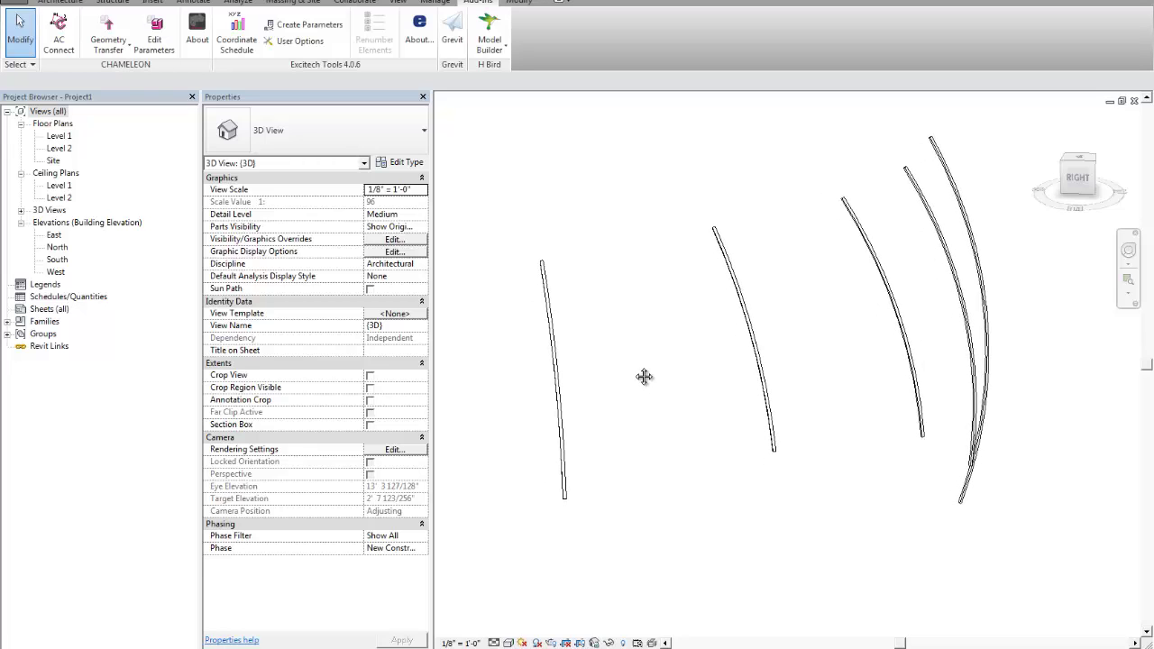
pyautogui.scroll(-5, 644, 376)
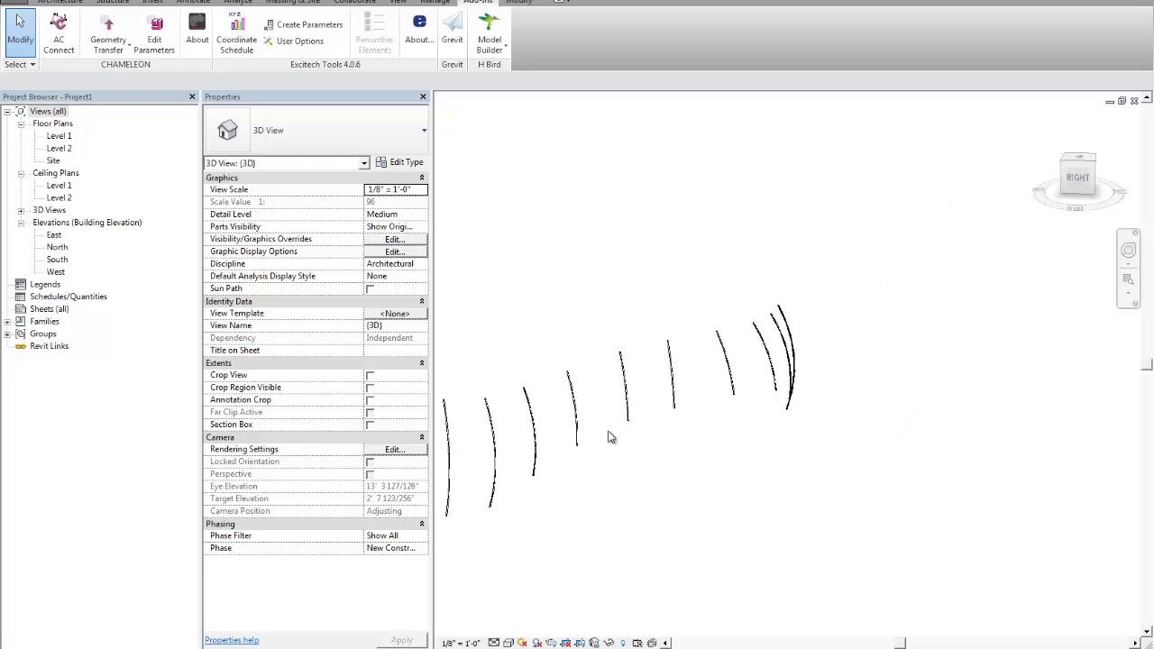
# Delete all the 3_point_arc generic models from the Revit 3D view.
pyautogui.moveTo(611, 437); pyautogui.dragTo(714, 401, button='middle')
pyautogui.moveTo(449, 245); pyautogui.dragTo(956, 514)
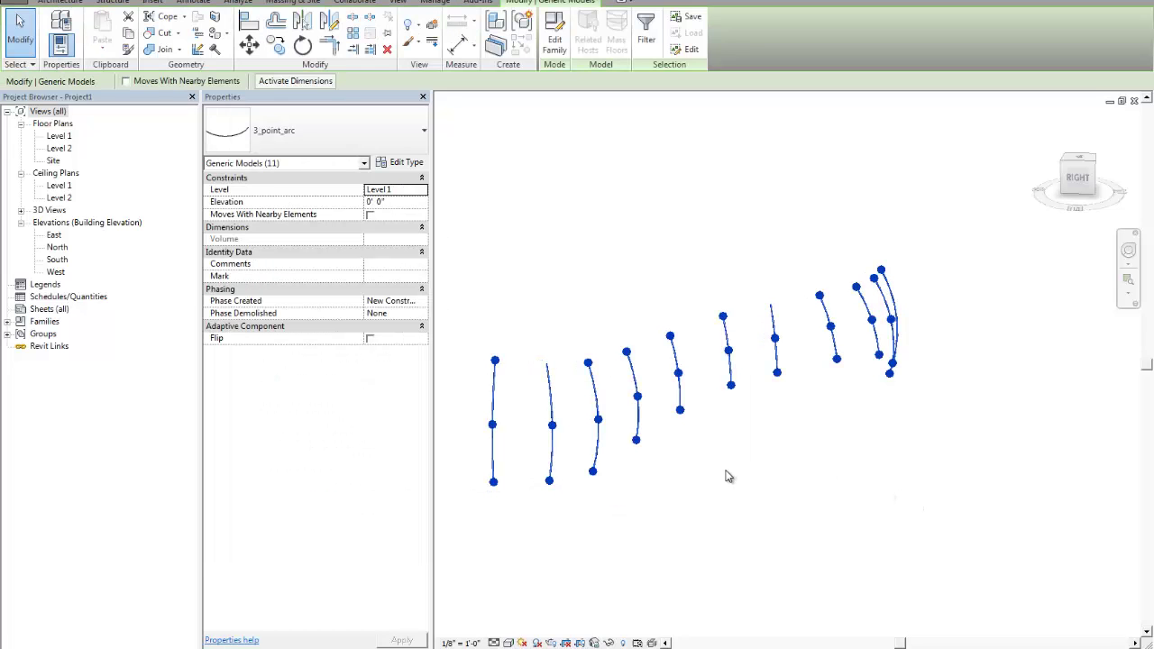
pyautogui.moveTo(727, 476); pyautogui.dragTo(808, 453, button='middle')
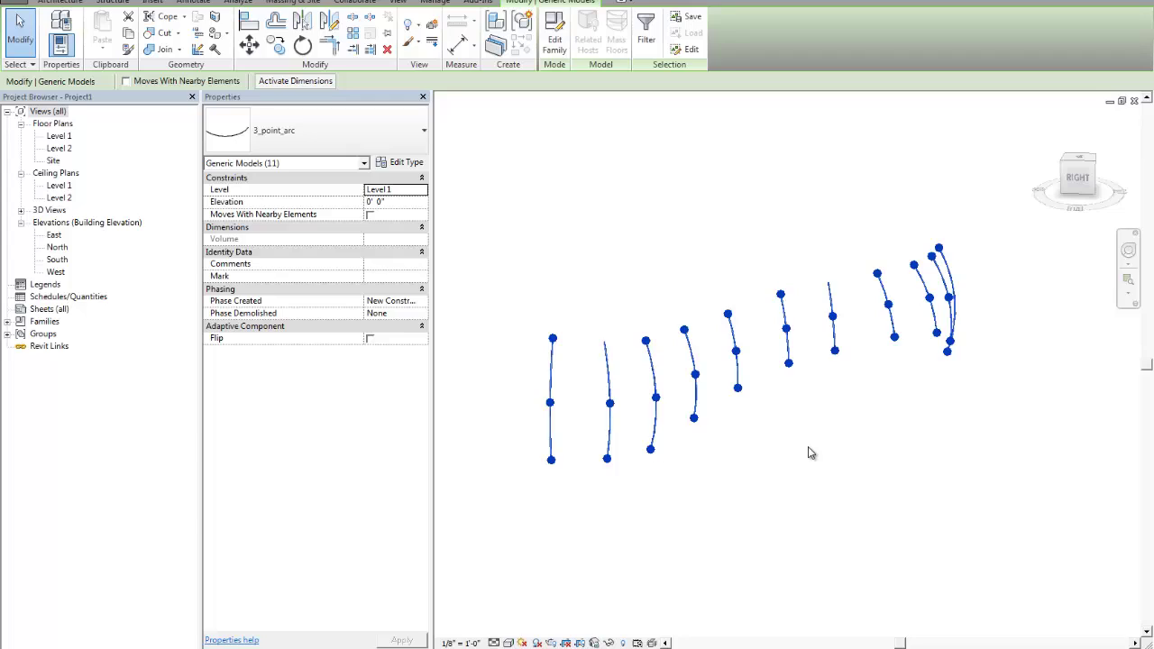
pyautogui.press('Delete')
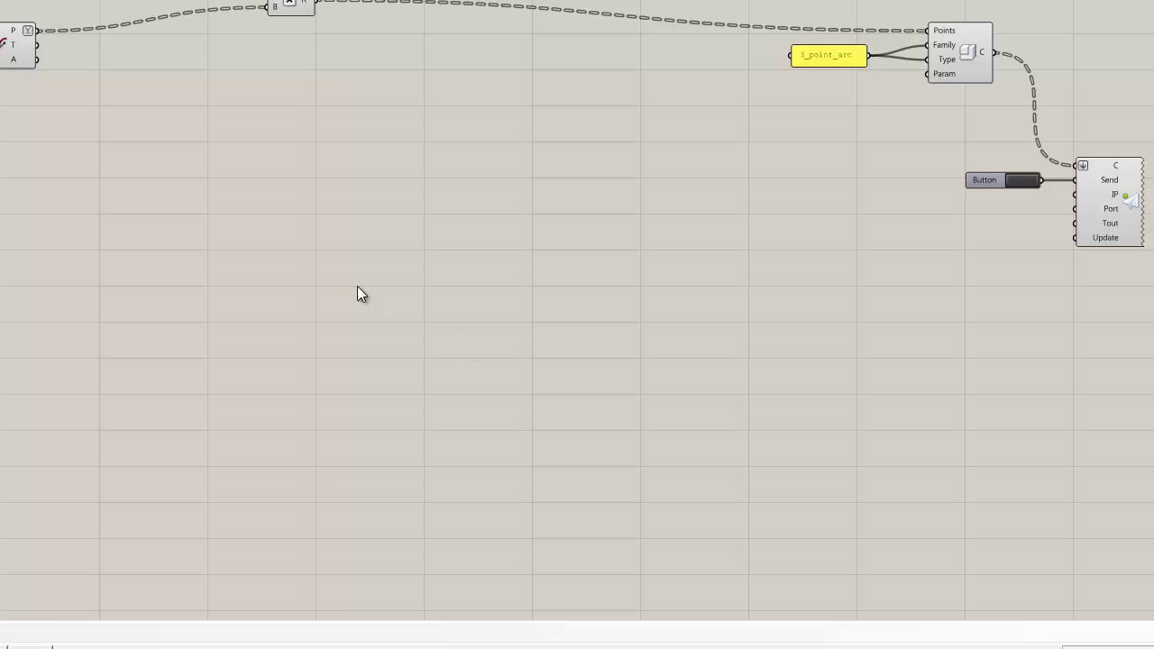
# Switch to Rhino and turn on the studs layer to show the short stud lines along the curves.
pyautogui.moveTo(381, 208); pyautogui.dragTo(359, 247, button='right')
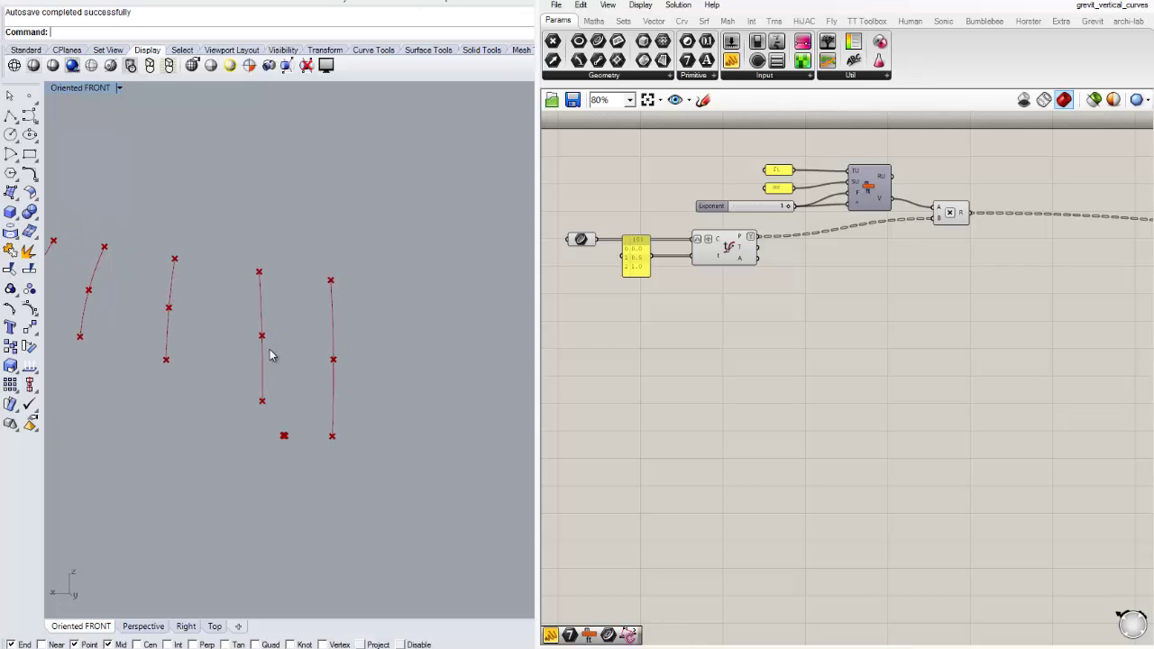
pyautogui.scroll(-3, 856, 294)
pyautogui.scroll(4, 847, 279)
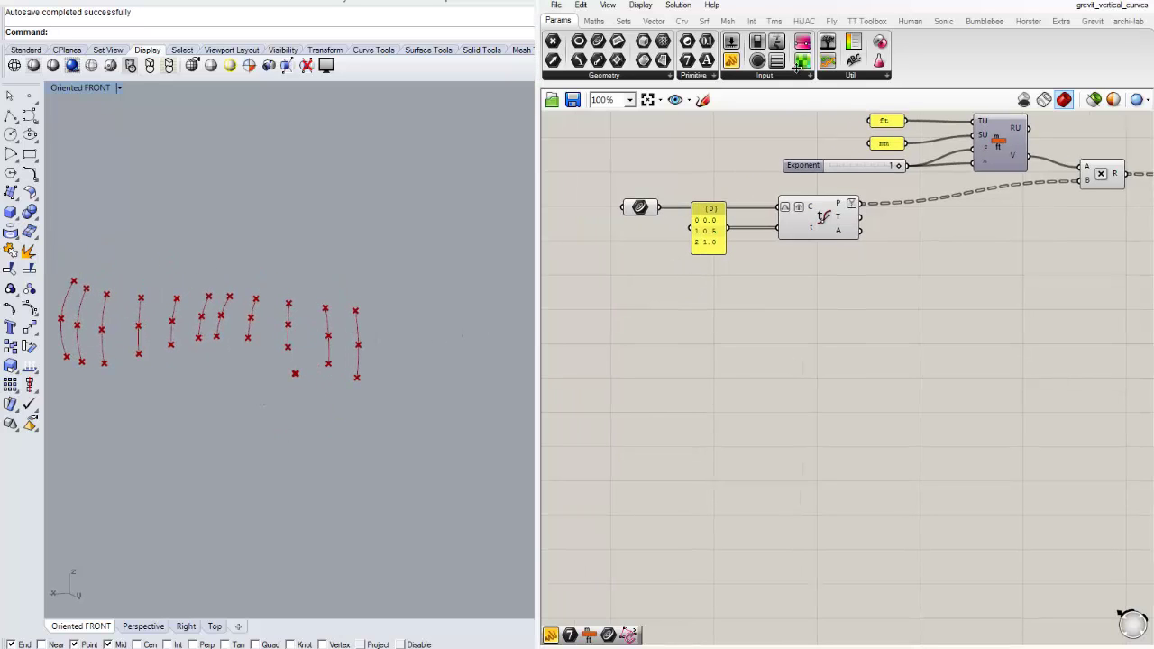
pyautogui.click(288, 325)
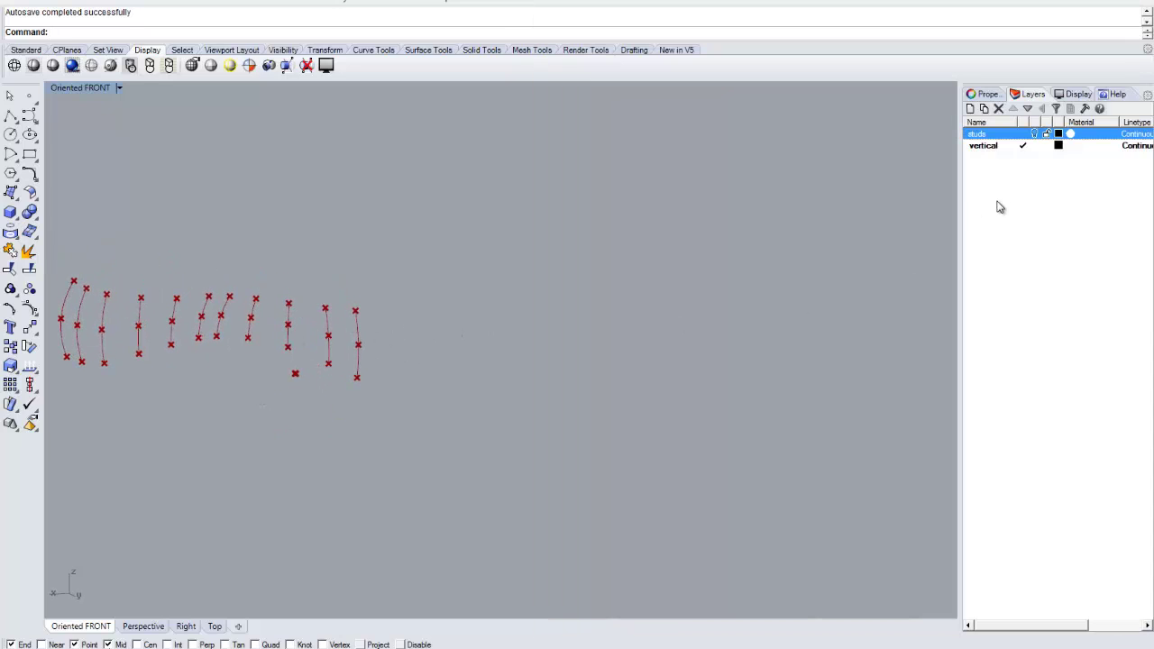
pyautogui.scroll(5, 227, 345)
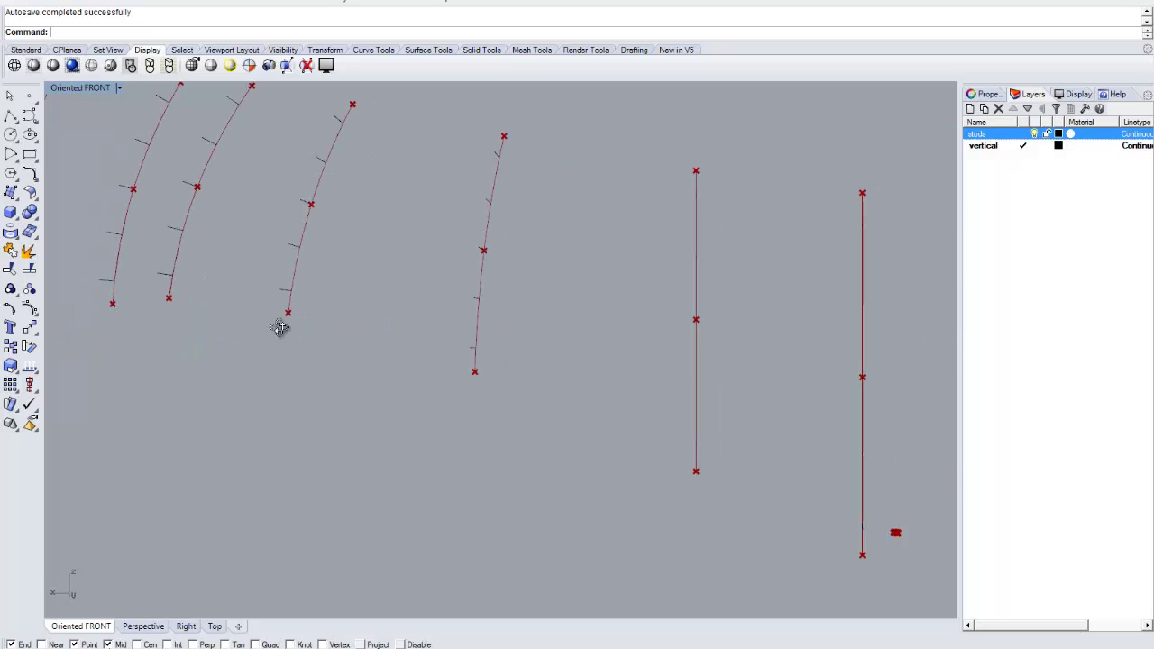
# Make studs the current layer and turn off the vertical layer.
pyautogui.scroll(5, 284, 271)
pyautogui.click(270, 257)
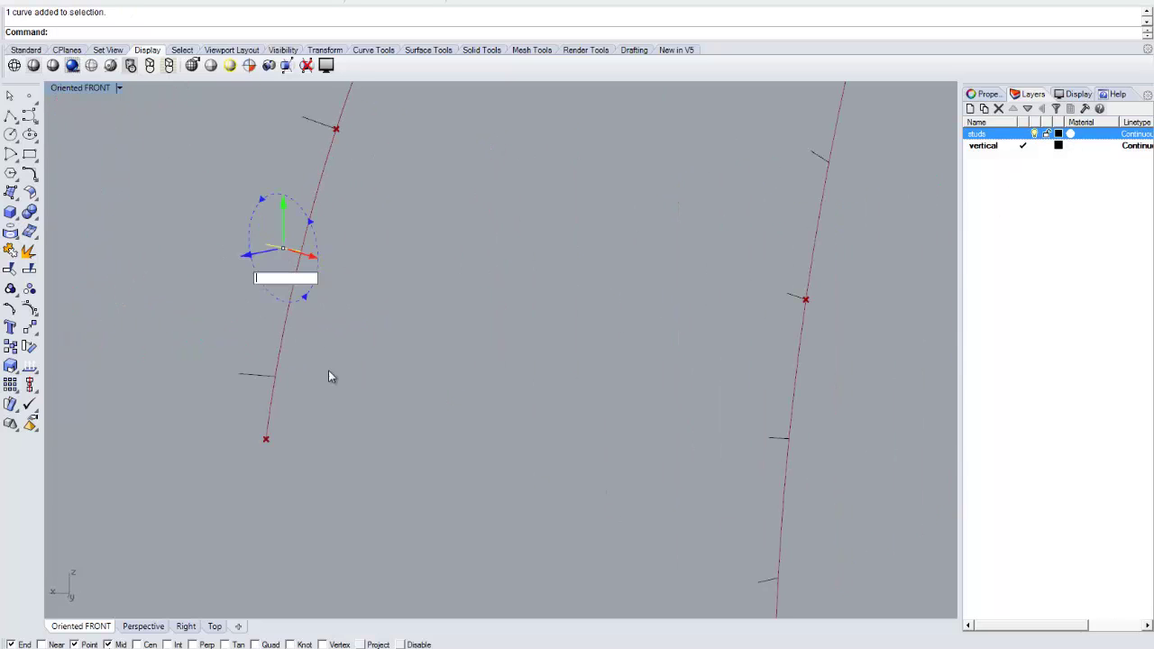
pyautogui.scroll(-3, 470, 363)
pyautogui.scroll(-3, 470, 363)
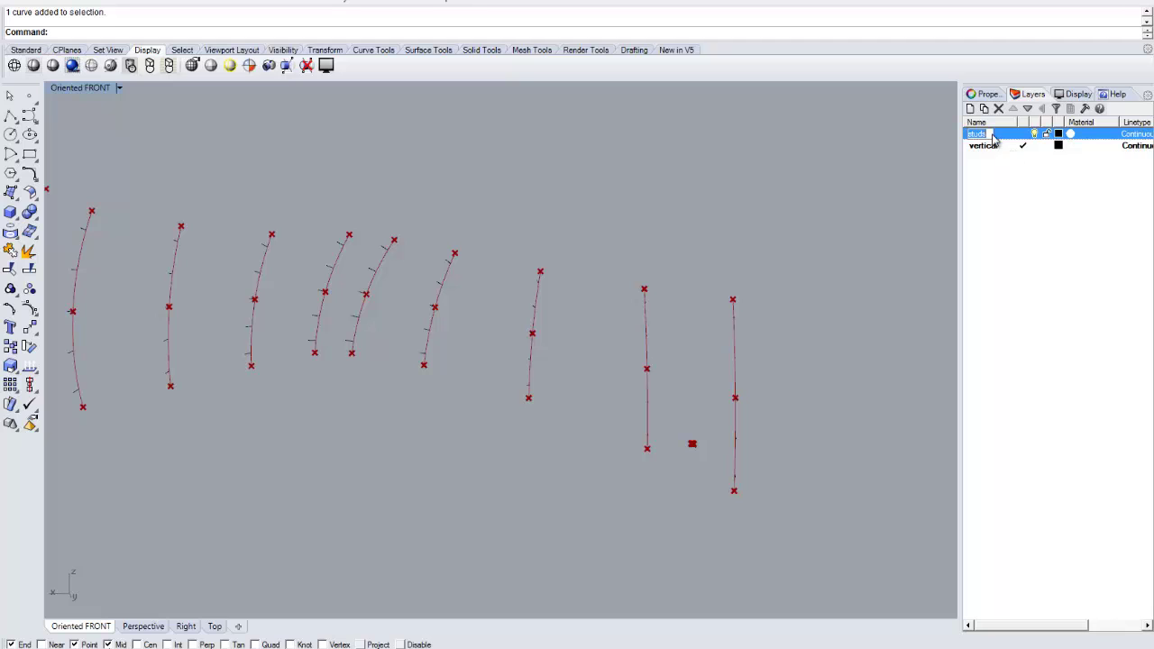
pyautogui.click(1027, 145)
pyautogui.click(1024, 134)
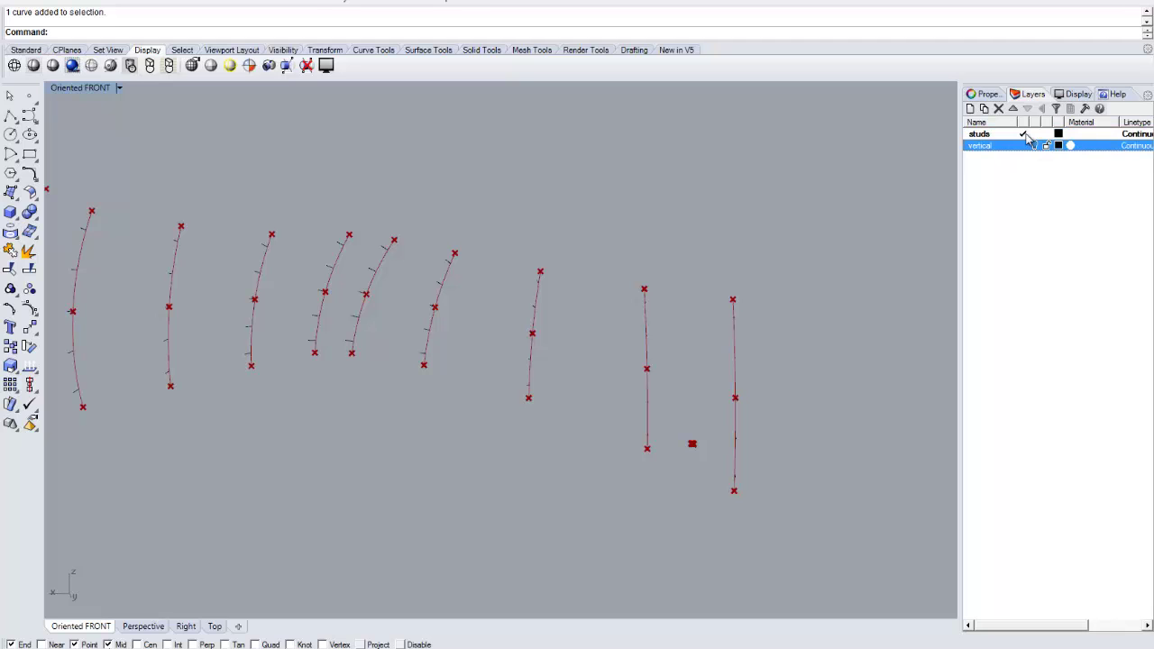
# Select all the stud lines in Rhino and reference them in a new Grasshopper Curve parameter below the existing one.
pyautogui.scroll(-4, 704, 303)
pyautogui.moveTo(217, 157); pyautogui.dragTo(829, 487)
pyautogui.moveTo(827, 485); pyautogui.dragTo(690, 417, button='right')
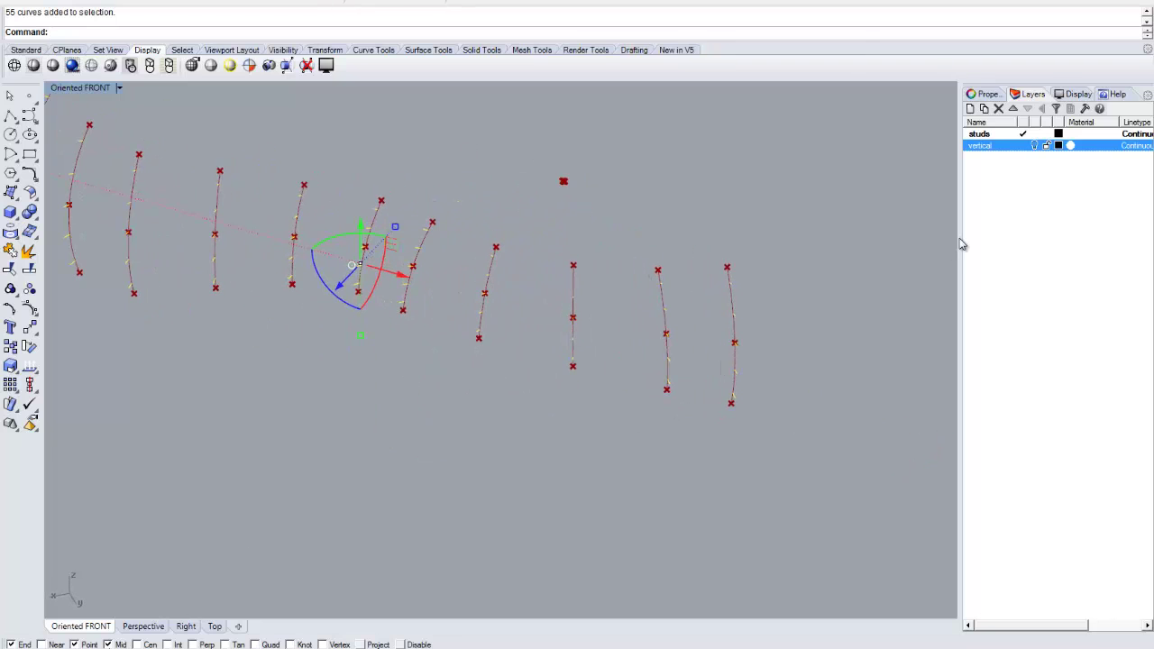
pyautogui.hotkey('alt', 'Tab')
pyautogui.doubleClick(684, 393)
pyautogui.write('c')
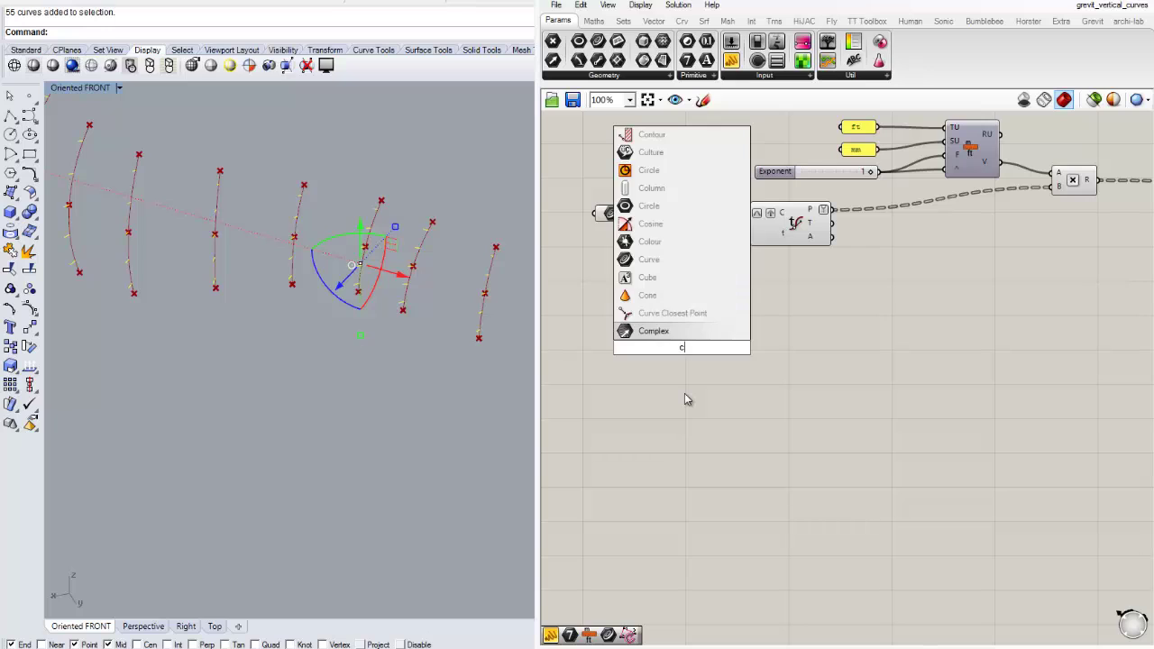
pyautogui.write('urve')
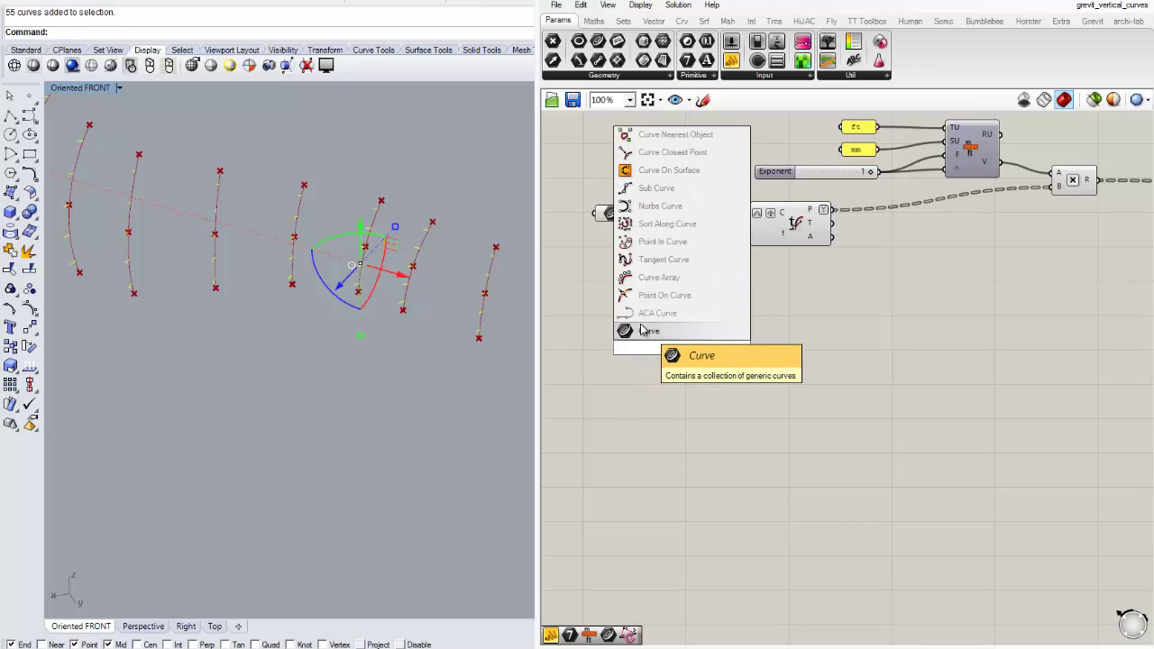
pyautogui.click(642, 330)
pyautogui.moveTo(682, 345); pyautogui.dragTo(618, 314)
pyautogui.rightClick(622, 316)
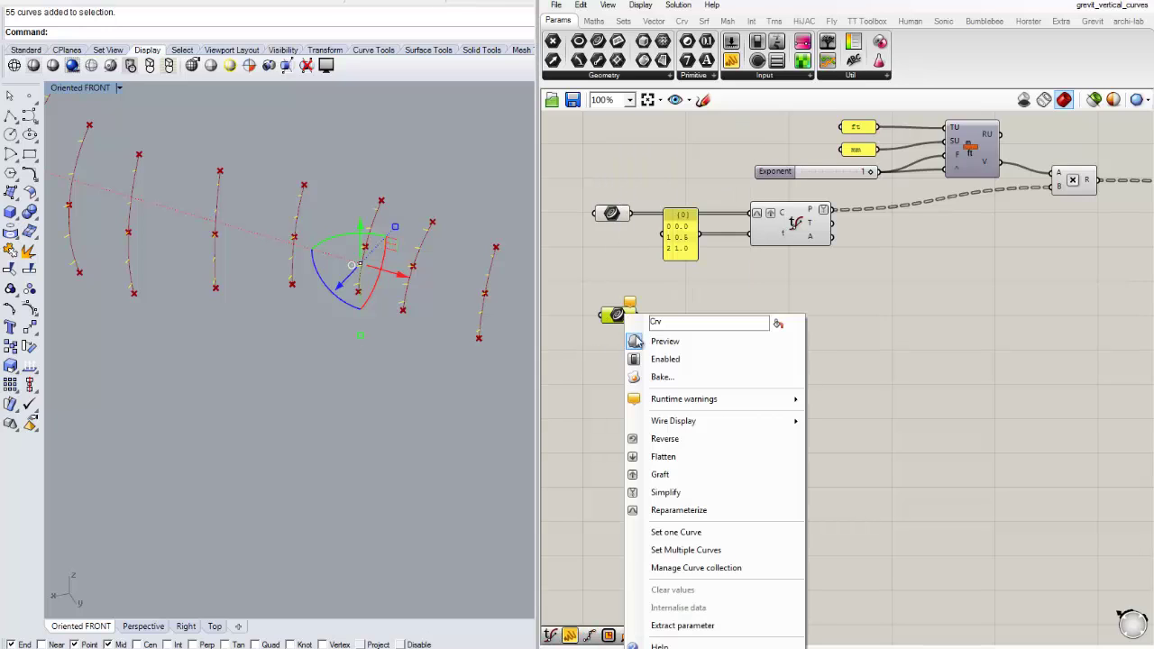
pyautogui.click(682, 550)
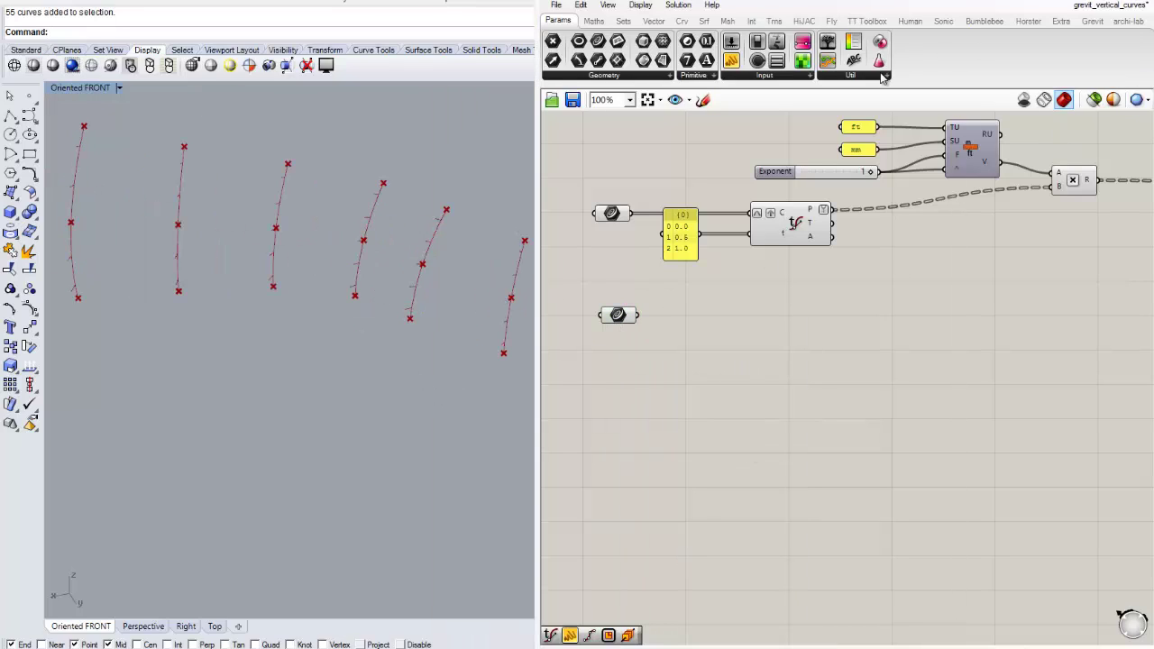
# Turn the vertical layer back on in Rhino.
pyautogui.scroll(-2, 469, 177)
pyautogui.click(1088, 1)
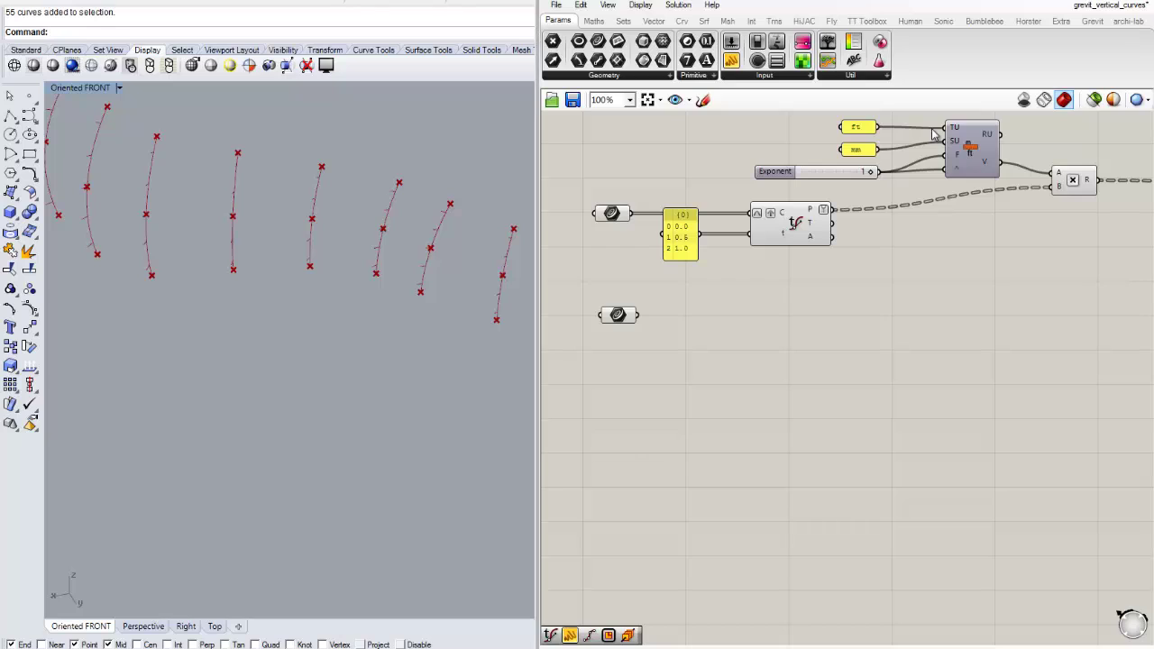
pyautogui.scroll(-3, 630, 272)
pyautogui.scroll(7, 620, 269)
pyautogui.moveTo(630, 273); pyautogui.dragTo(513, 252, button='right')
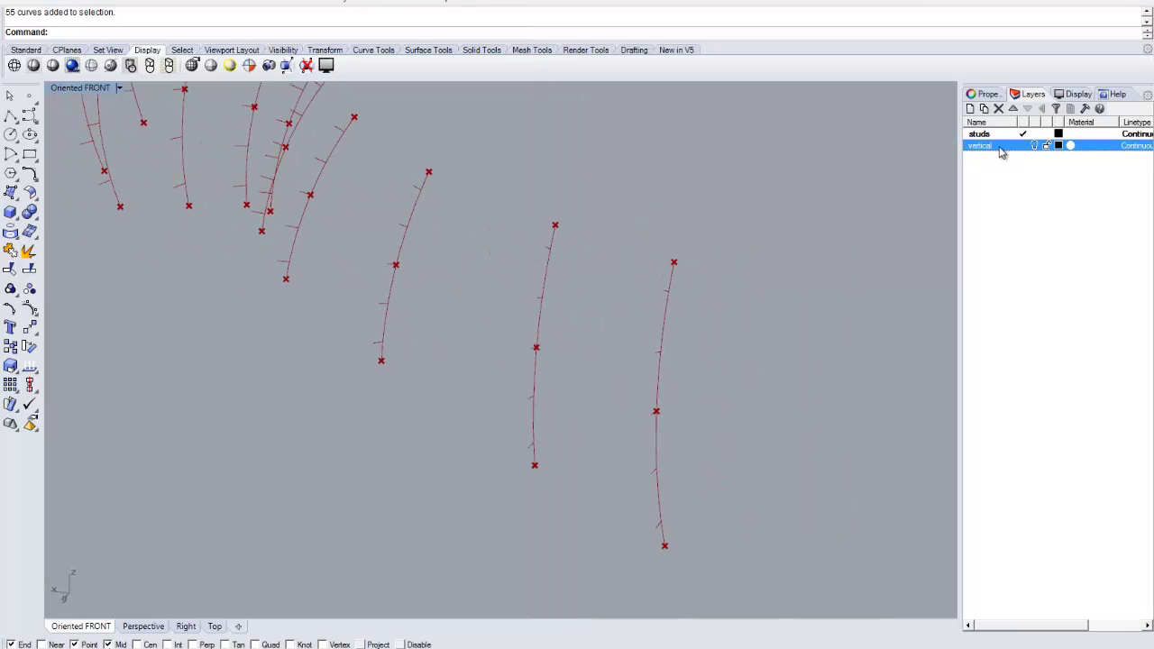
pyautogui.click(1035, 147)
# Hide all the vertical and stud curves in Rhino, leaving only the Grasshopper preview.
pyautogui.scroll(-4, 678, 327)
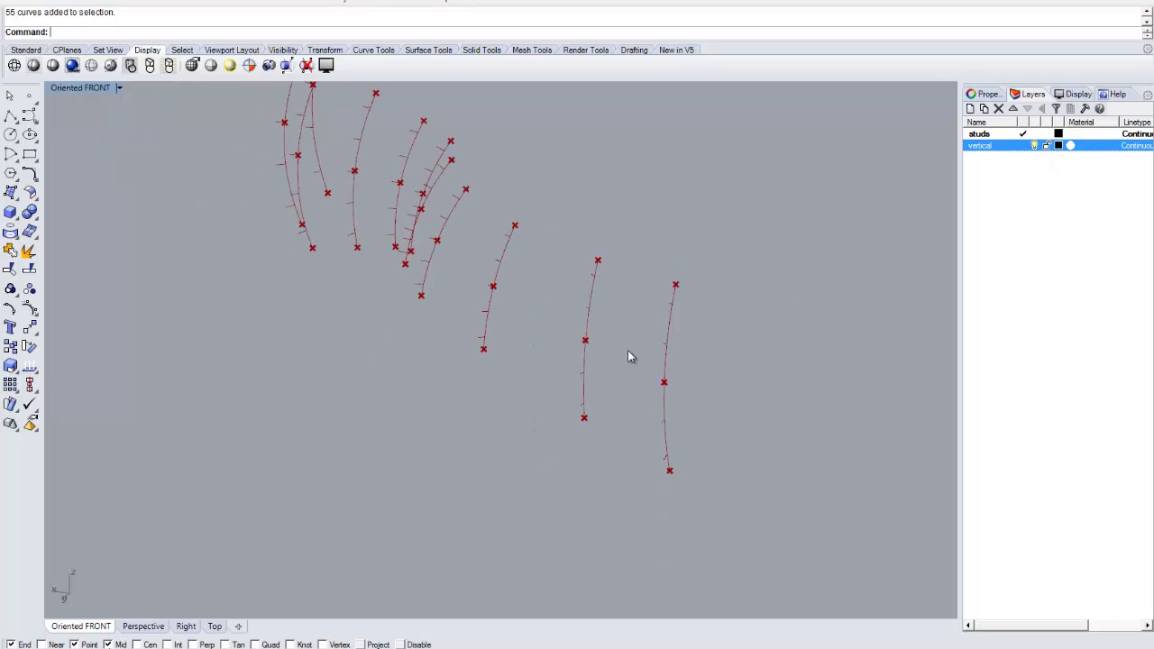
pyautogui.moveTo(629, 356); pyautogui.dragTo(688, 352, button='right')
pyautogui.scroll(-4, 688, 353)
pyautogui.moveTo(352, 168); pyautogui.dragTo(842, 484)
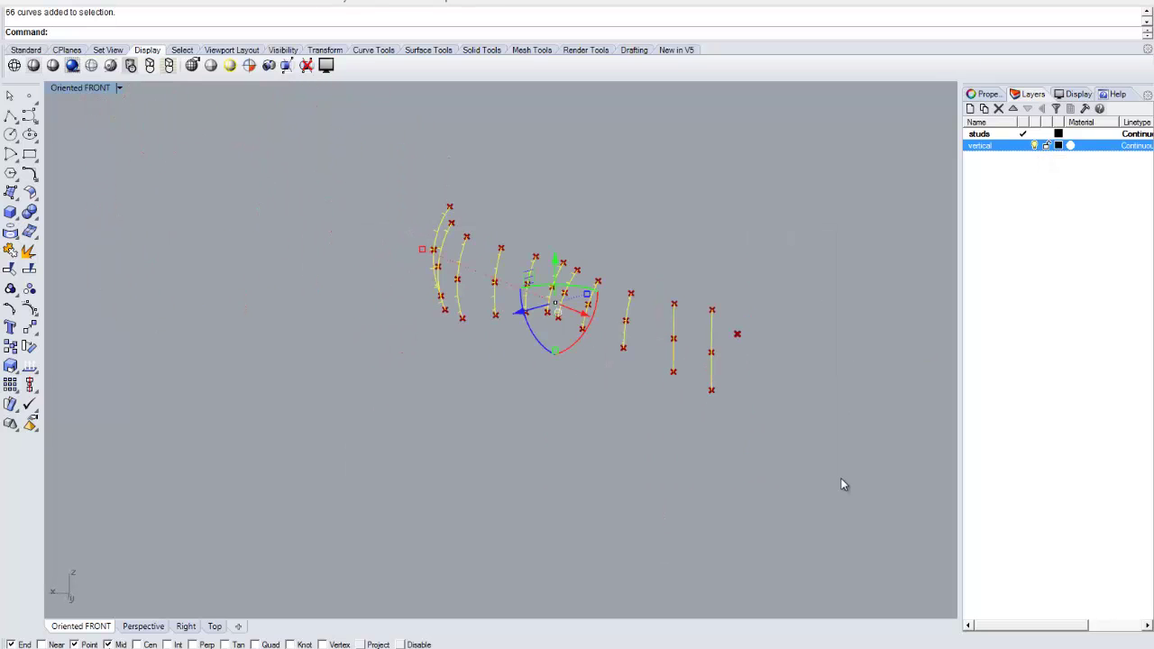
pyautogui.press('Return')
pyautogui.scroll(8, 654, 364)
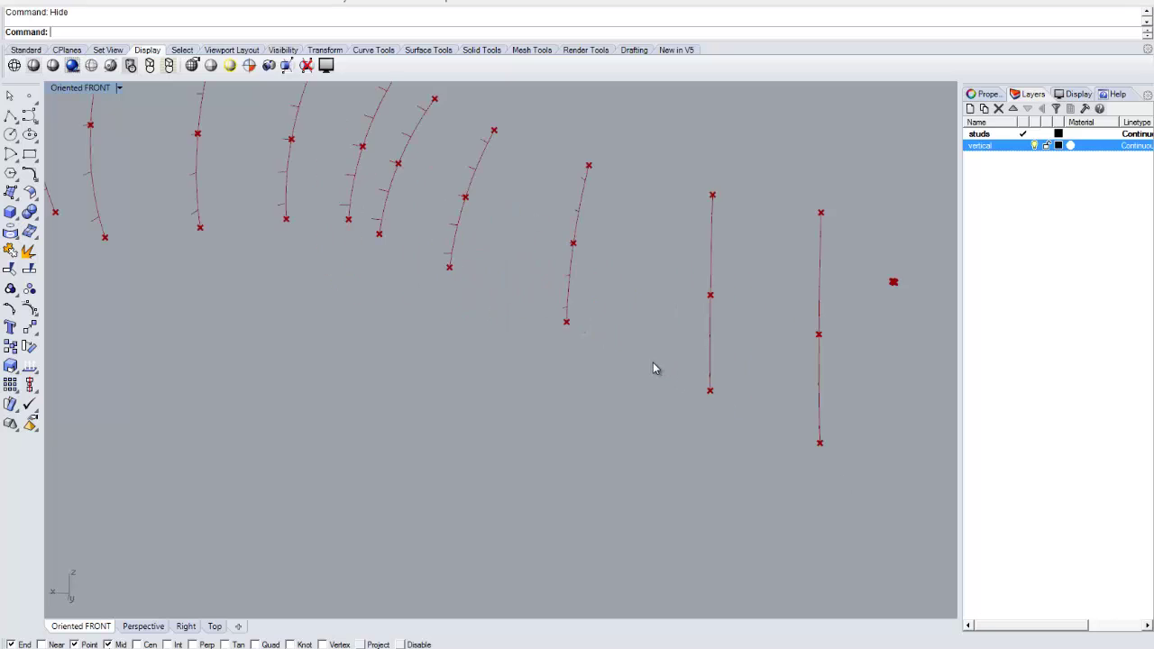
pyautogui.moveTo(656, 343); pyautogui.dragTo(541, 298, button='right')
pyautogui.scroll(5, 469, 286)
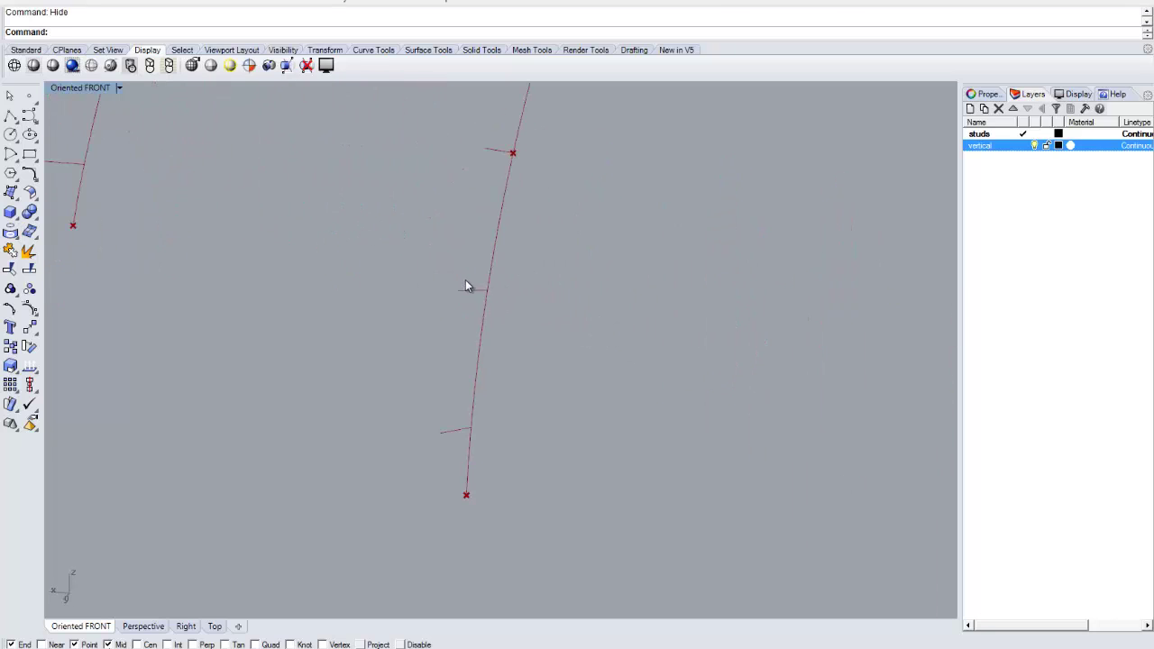
pyautogui.scroll(-4, 442, 324)
pyautogui.moveTo(442, 324); pyautogui.dragTo(517, 341, button='right')
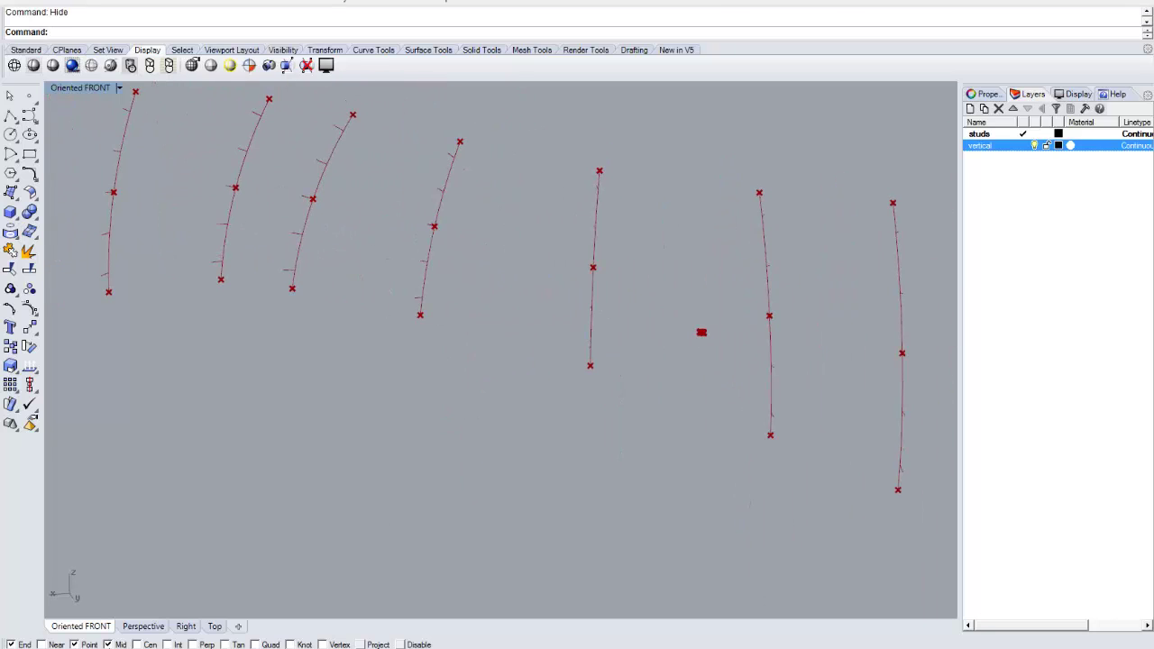
# Return to Grasshopper and move the stud Curve parameter farther down, away from the existing curve definition.
pyautogui.hotkey('alt', 'Tab')
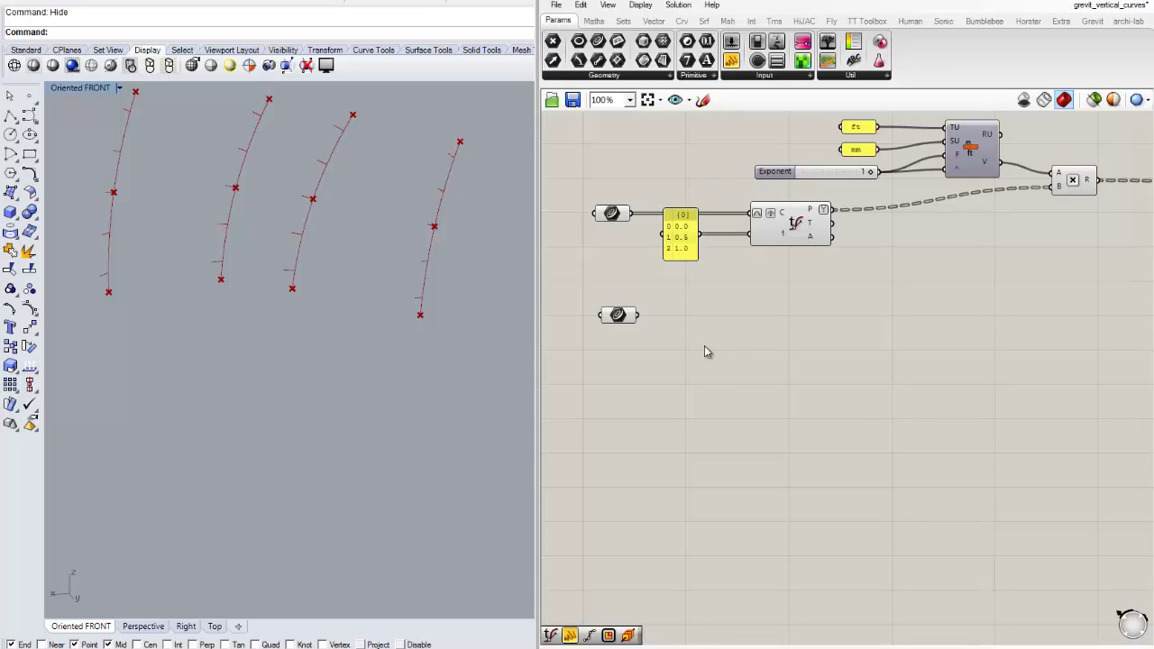
pyautogui.moveTo(617, 316); pyautogui.dragTo(618, 364)
pyautogui.click(722, 382)
pyautogui.moveTo(798, 343); pyautogui.dragTo(761, 333, button='right')
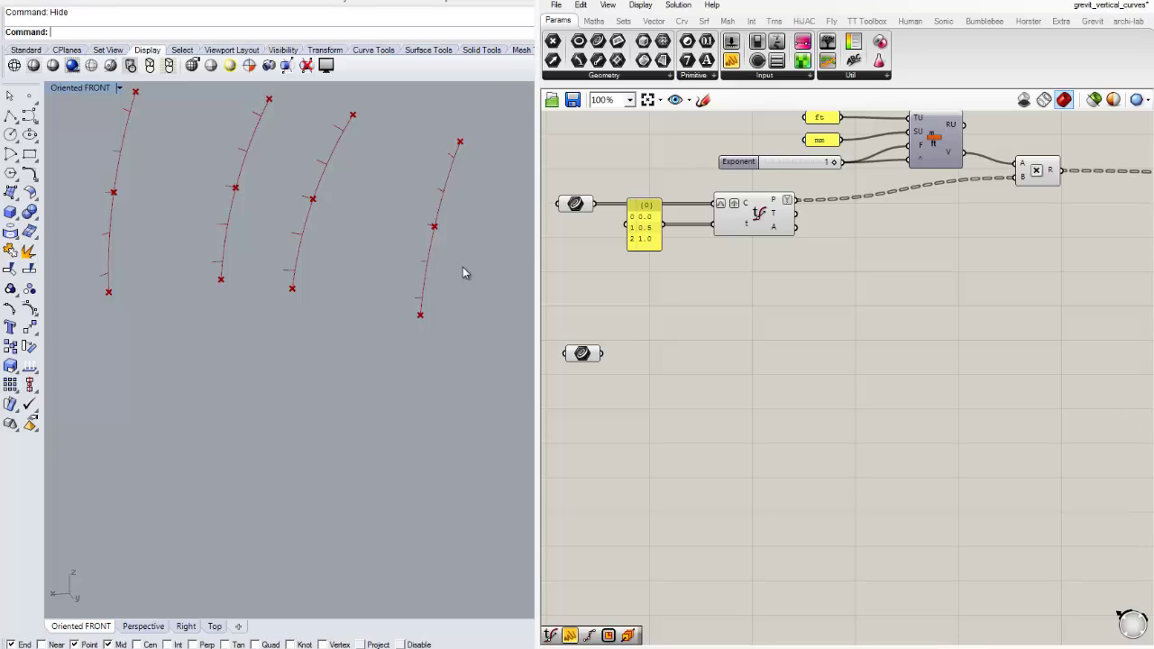
# Focus on a single stud line in Rhino and connect a new Line parameter to the stud Curve parameter in Grasshopper.
pyautogui.scroll(5, 462, 138)
pyautogui.scroll(4, 424, 270)
pyautogui.moveTo(420, 208); pyautogui.dragTo(362, 260)
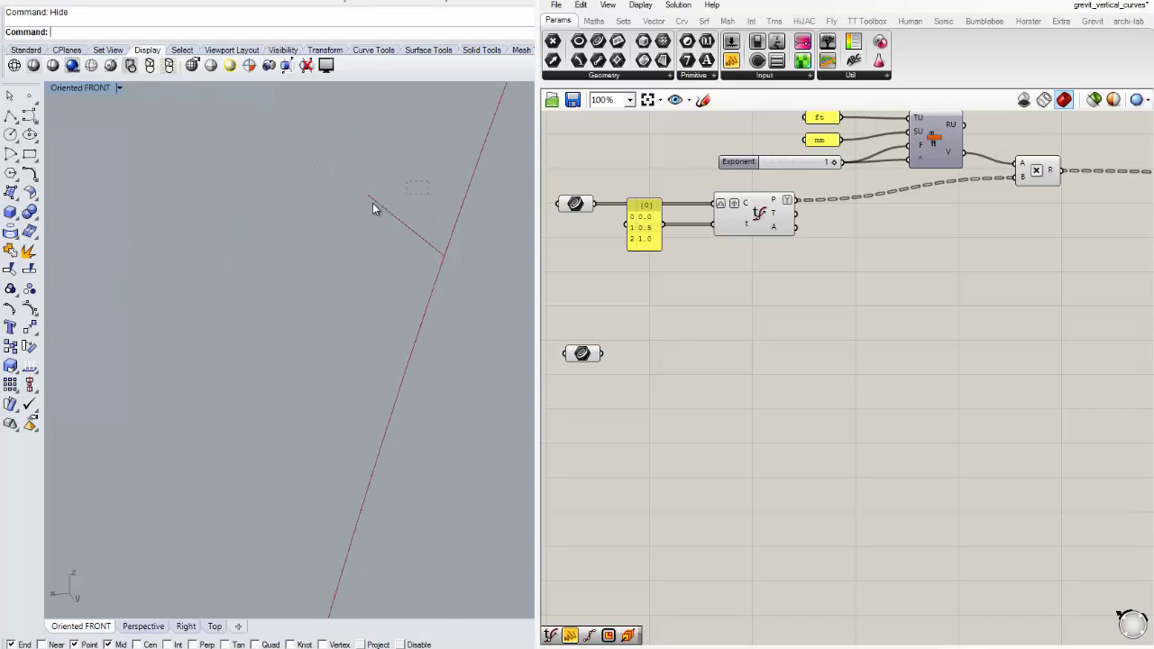
pyautogui.moveTo(678, 315); pyautogui.dragTo(754, 283, button='right')
pyautogui.doubleClick(754, 283)
pyautogui.write('lin')
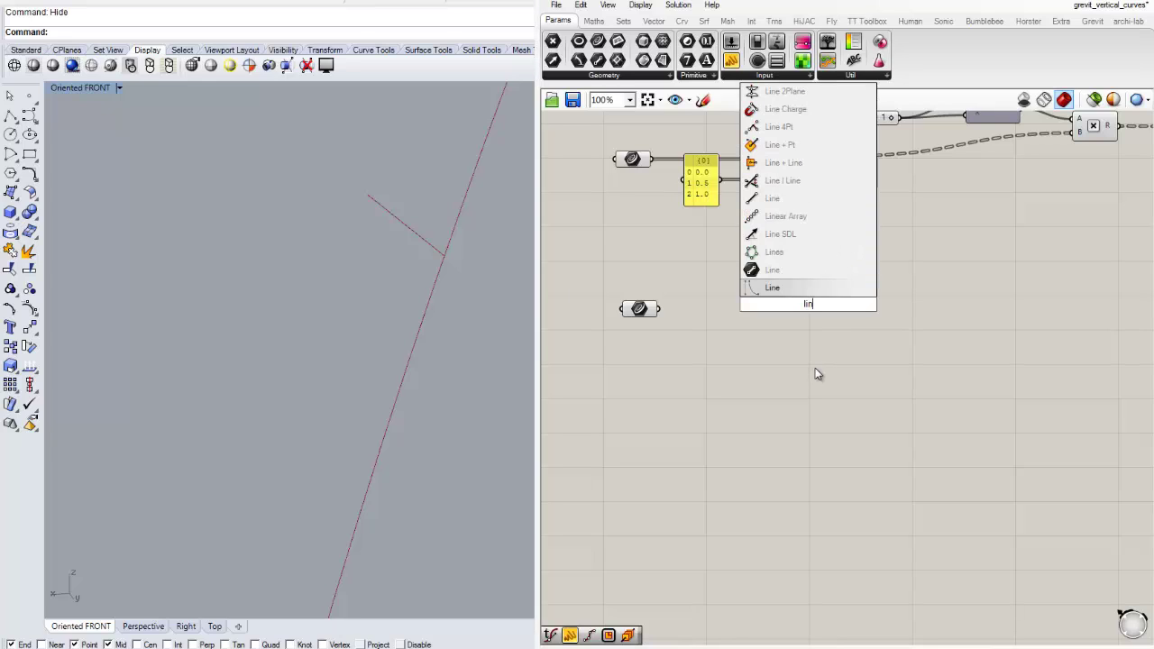
pyautogui.press('Up')
pyautogui.press('Return')
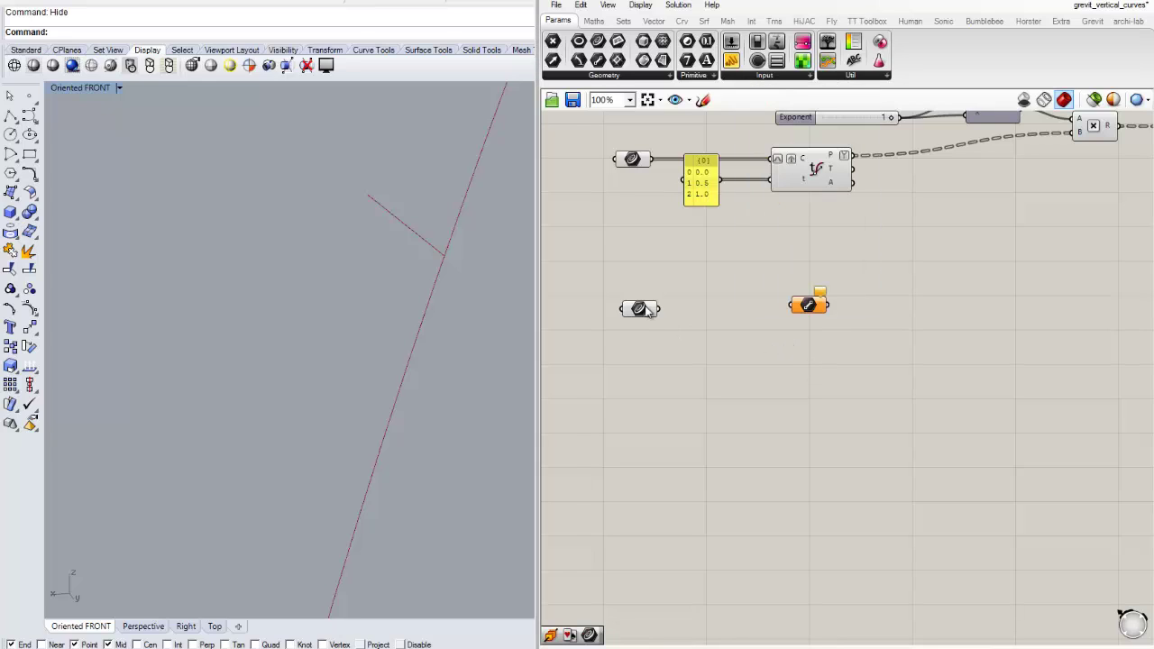
pyautogui.moveTo(647, 311); pyautogui.dragTo(696, 312)
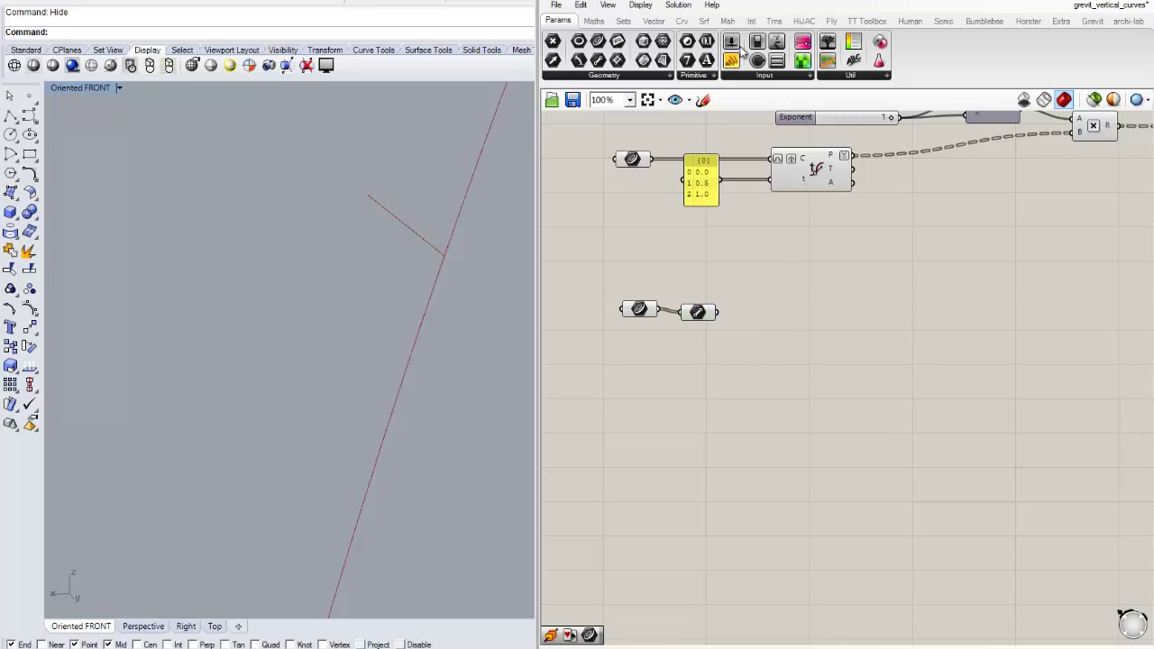
# Attach a Panel to the Line parameter and enlarge it so each line's length reads on one row.
pyautogui.moveTo(731, 60); pyautogui.dragTo(909, 355)
pyautogui.moveTo(719, 312); pyautogui.dragTo(861, 357)
pyautogui.moveTo(909, 389); pyautogui.dragTo(873, 420)
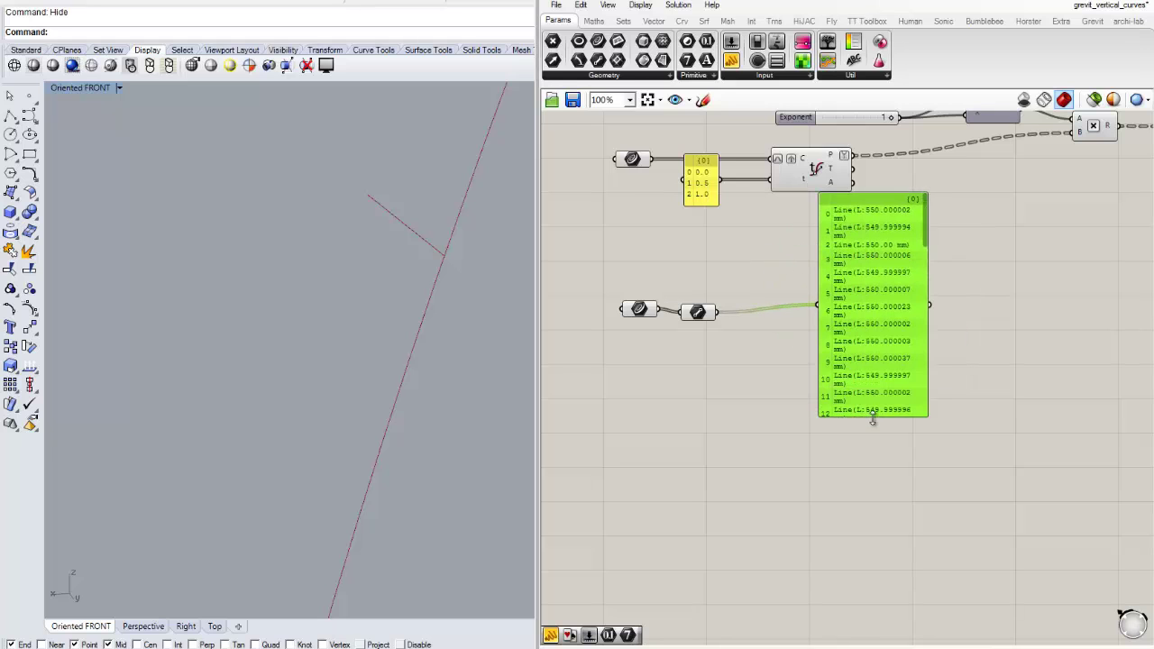
pyautogui.moveTo(855, 152); pyautogui.dragTo(1038, 148)
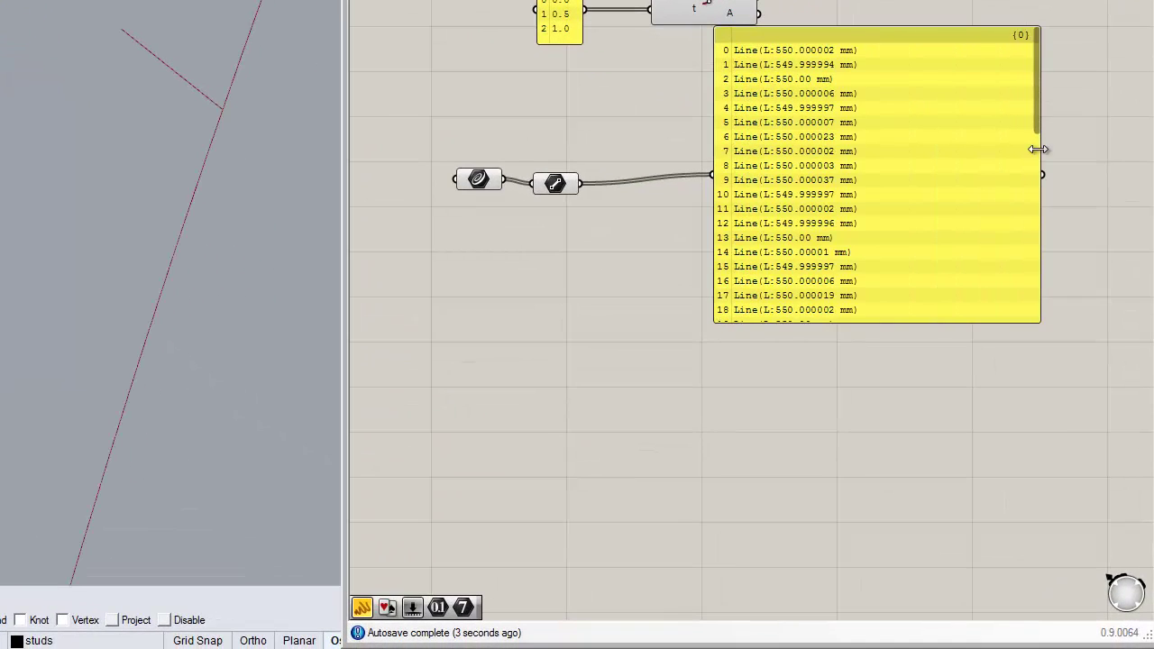
pyautogui.moveTo(1035, 106)
pyautogui.mouseDown()
pyautogui.moveTo(1048, 217)
pyautogui.moveTo(1039, 114)
pyautogui.mouseUp()
# Delete the panel and the Line parameter, keeping only the stud Curve parameter.
pyautogui.click(800, 209)
pyautogui.moveTo(800, 208); pyautogui.dragTo(793, 253)
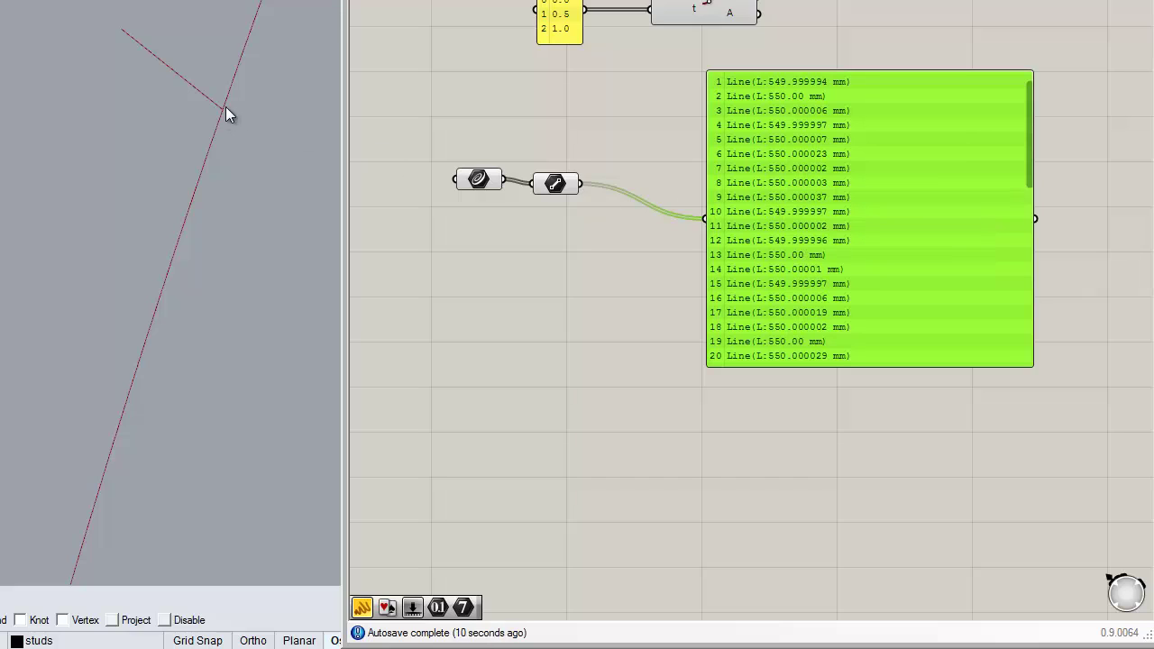
pyautogui.press('Delete')
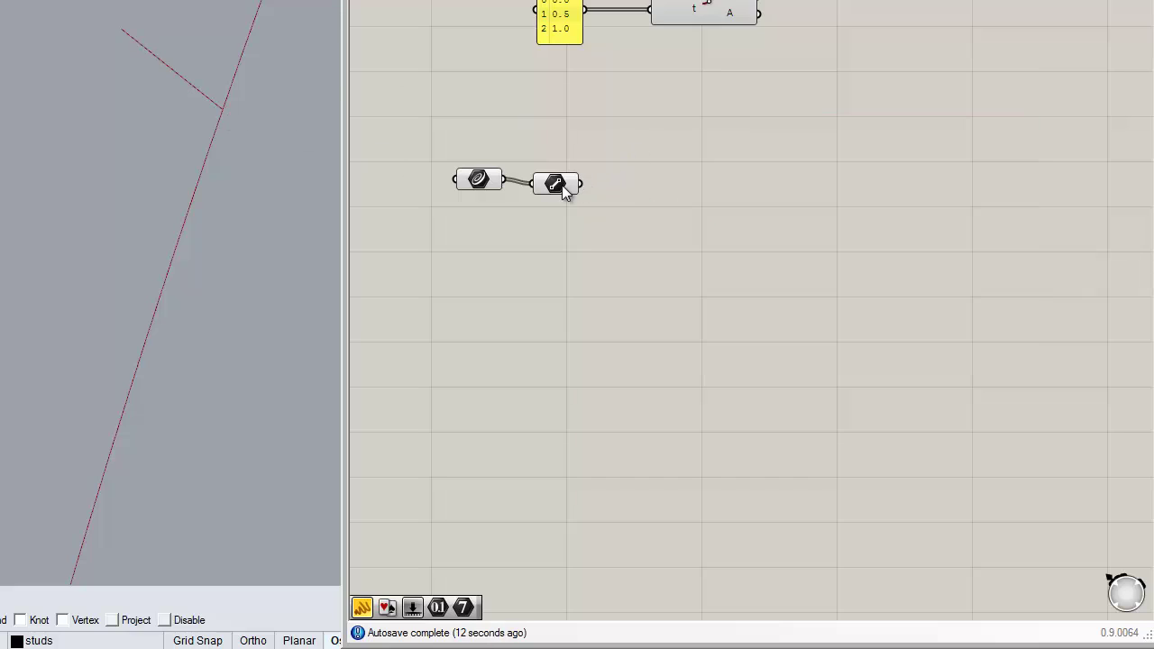
pyautogui.moveTo(563, 191); pyautogui.dragTo(552, 183)
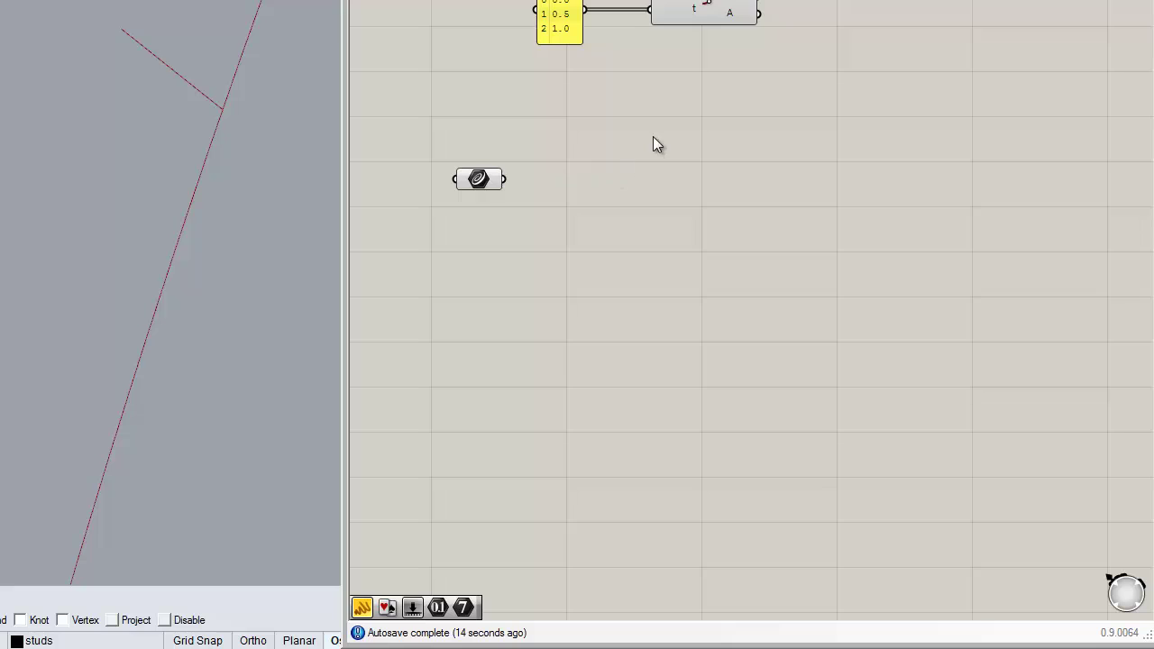
# Add an End Points component beside the stud Curve parameter and delete the duplicate copy.
pyautogui.moveTo(655, 144); pyautogui.dragTo(654, 215, button='right')
pyautogui.doubleClick(652, 307)
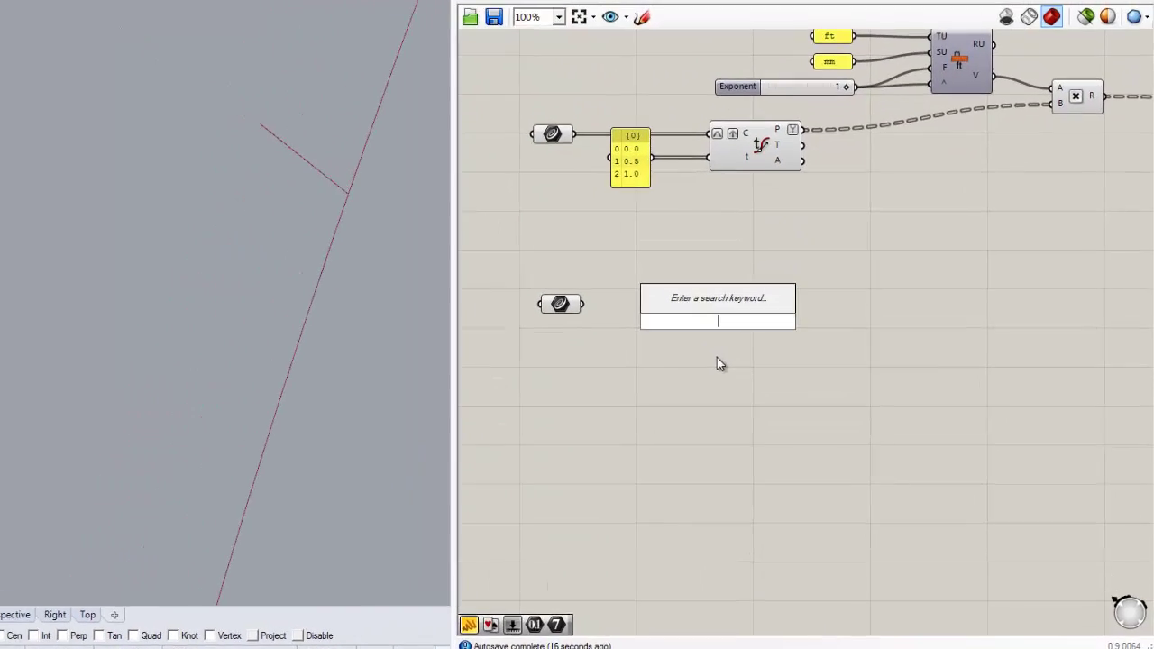
pyautogui.write('en')
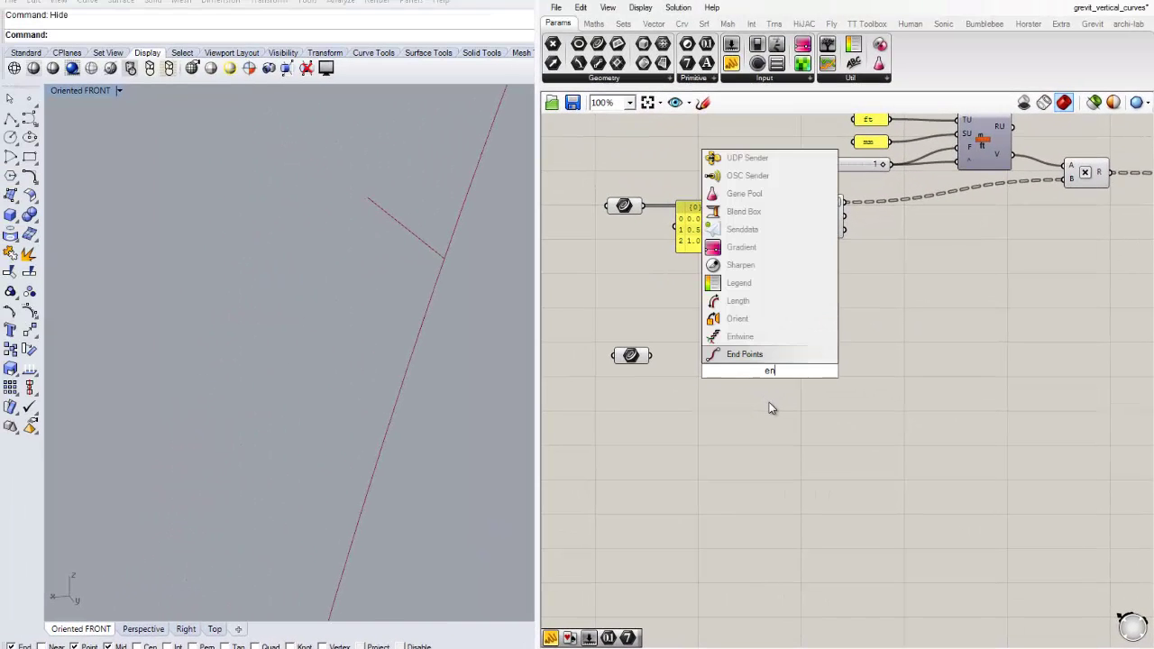
pyautogui.click(744, 354)
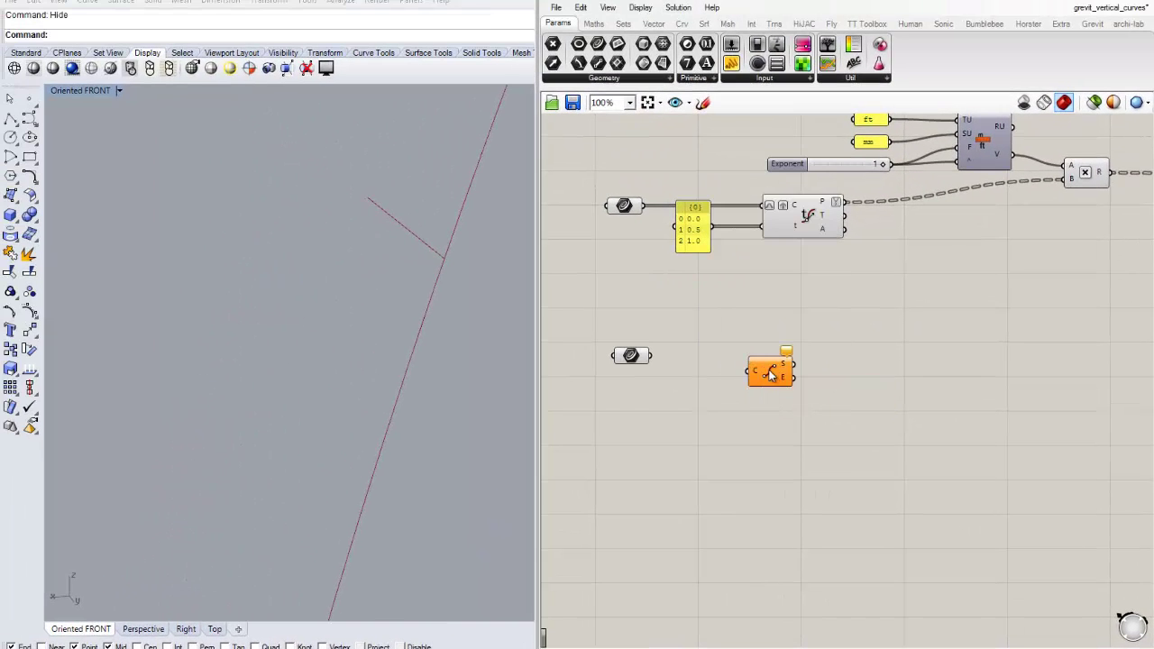
pyautogui.click(683, 27)
pyautogui.click(625, 79)
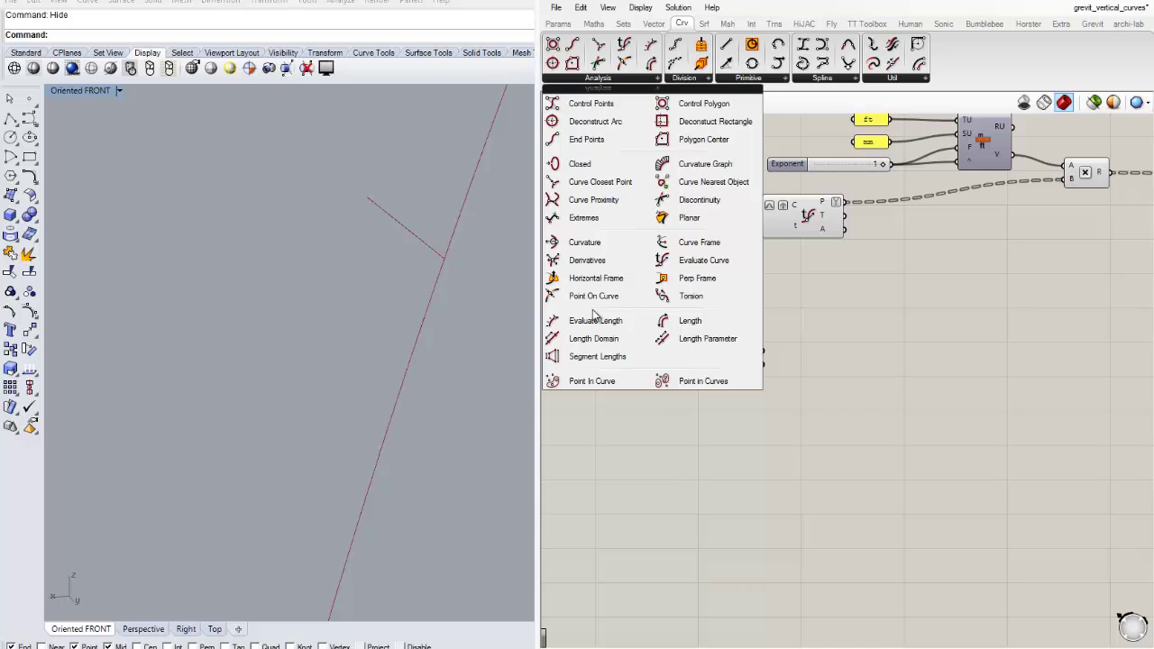
pyautogui.click(586, 139)
pyautogui.click(754, 320)
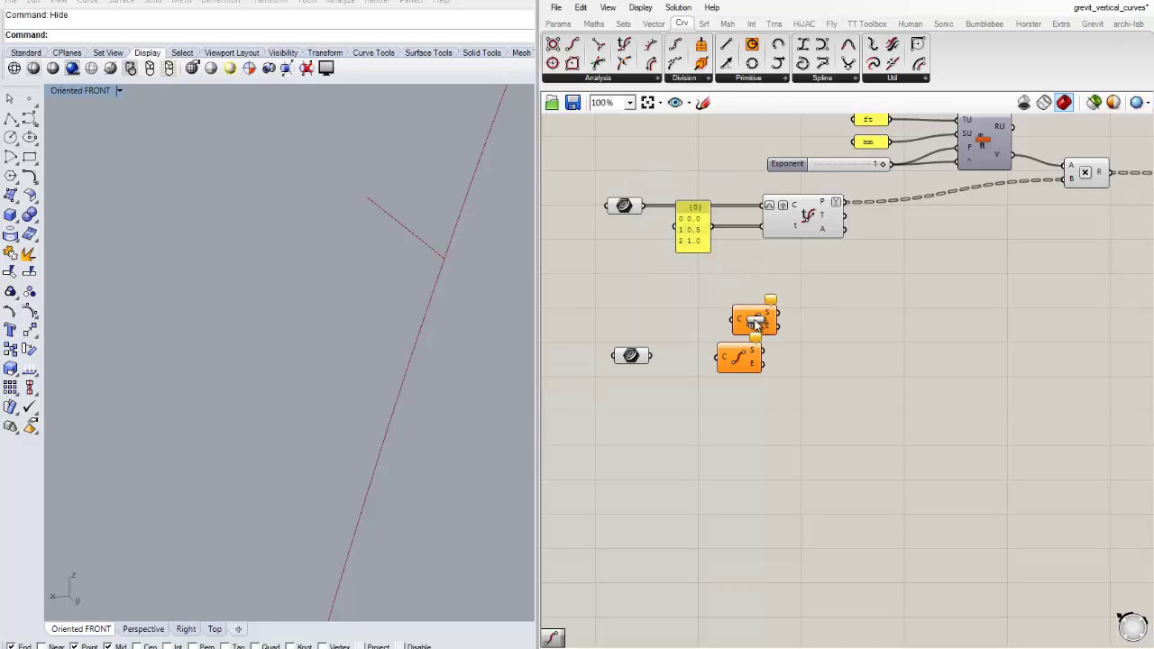
pyautogui.moveTo(730, 357); pyautogui.dragTo(732, 396)
pyautogui.press('Delete')
# Align the End Points component with the stud Curve parameter and feed the stud curves into its curve input.
pyautogui.scroll(2, 716, 354)
pyautogui.moveTo(775, 315); pyautogui.dragTo(754, 349)
pyautogui.moveTo(615, 356); pyautogui.dragTo(720, 372)
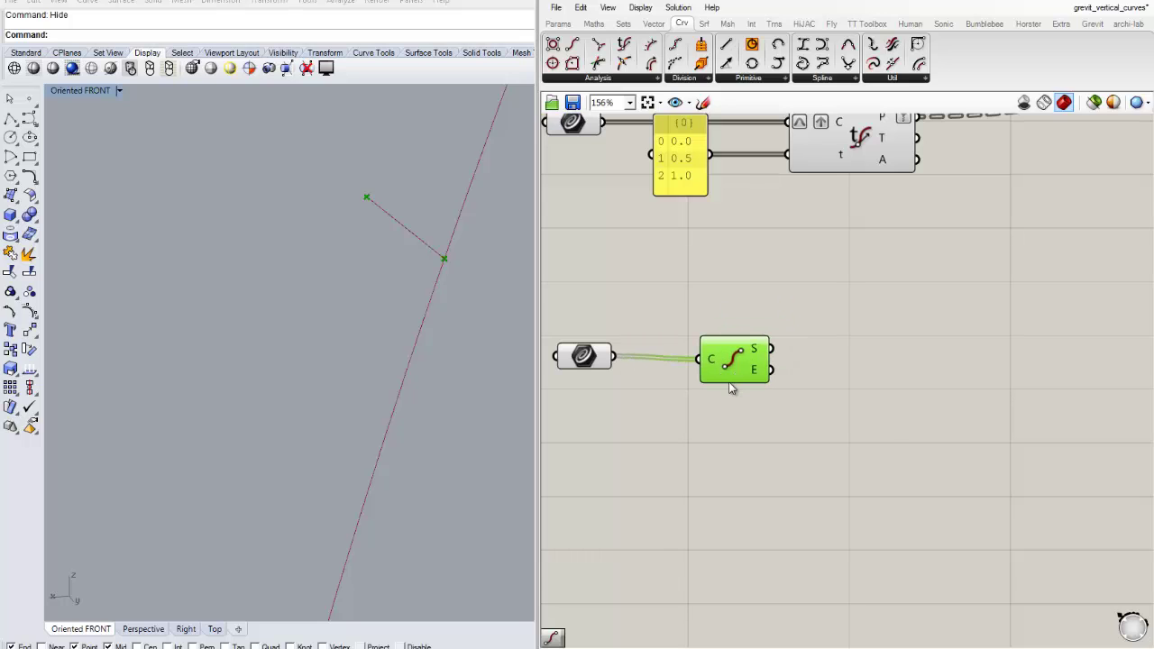
pyautogui.click(726, 417)
# Graft the curve input of the End Points component.
pyautogui.moveTo(706, 431); pyautogui.dragTo(804, 381, button='right')
pyautogui.scroll(1, 739, 320)
pyautogui.moveTo(743, 320); pyautogui.dragTo(705, 350, button='right')
pyautogui.scroll(-2, 706, 348)
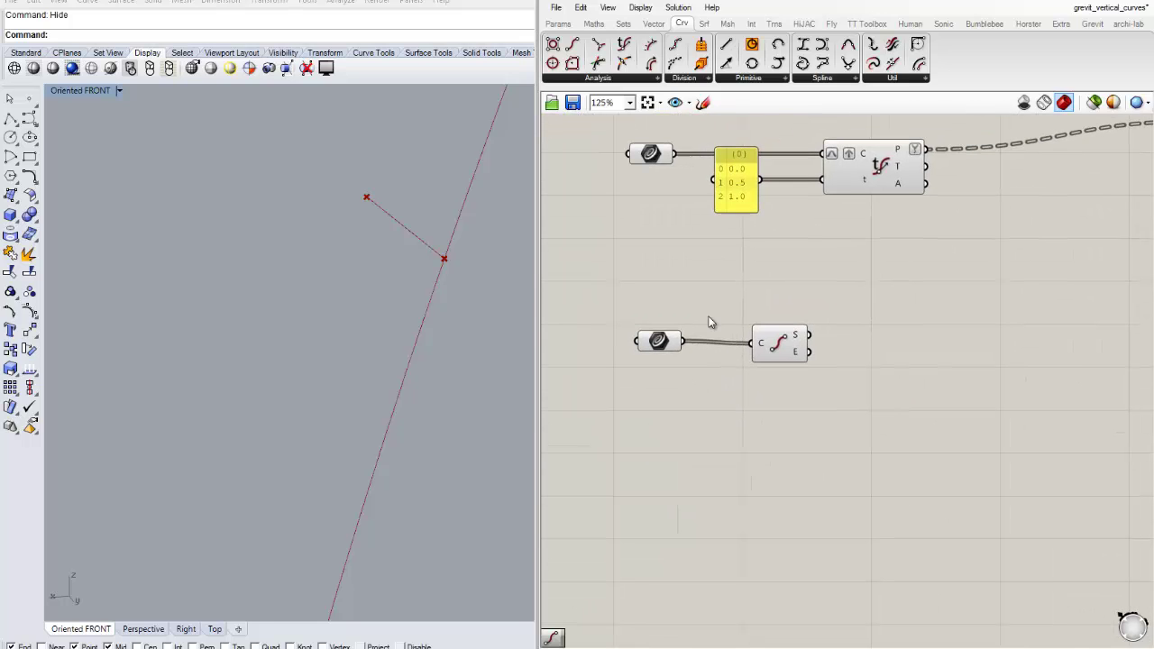
pyautogui.scroll(1, 712, 356)
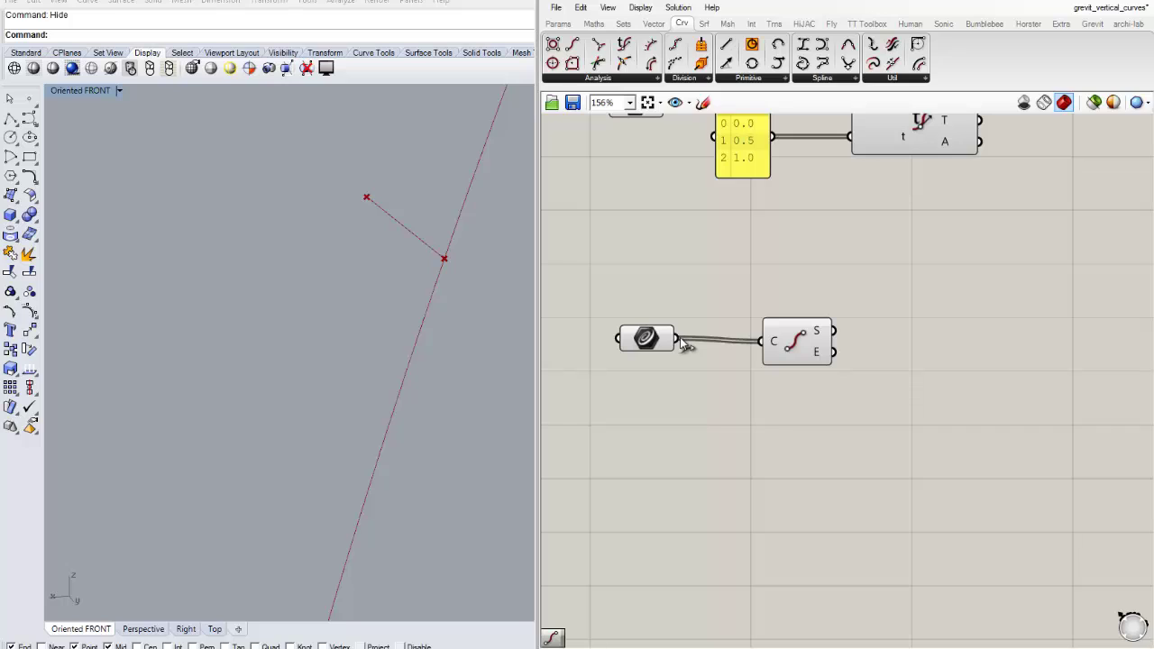
pyautogui.click(559, 25)
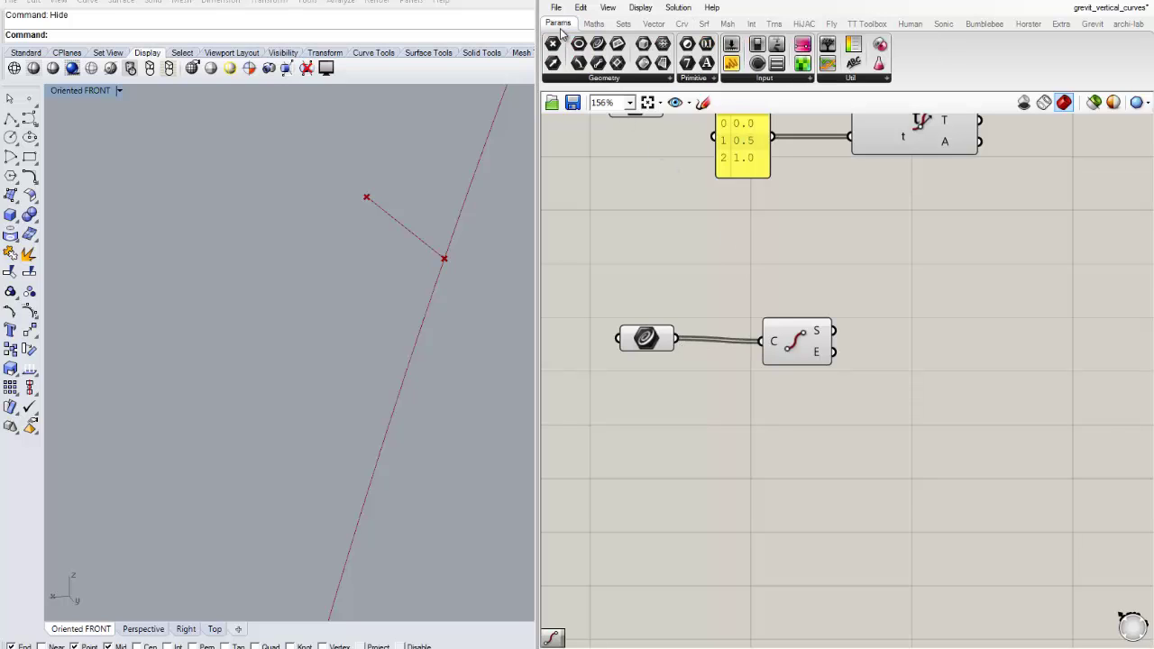
pyautogui.rightClick(776, 350)
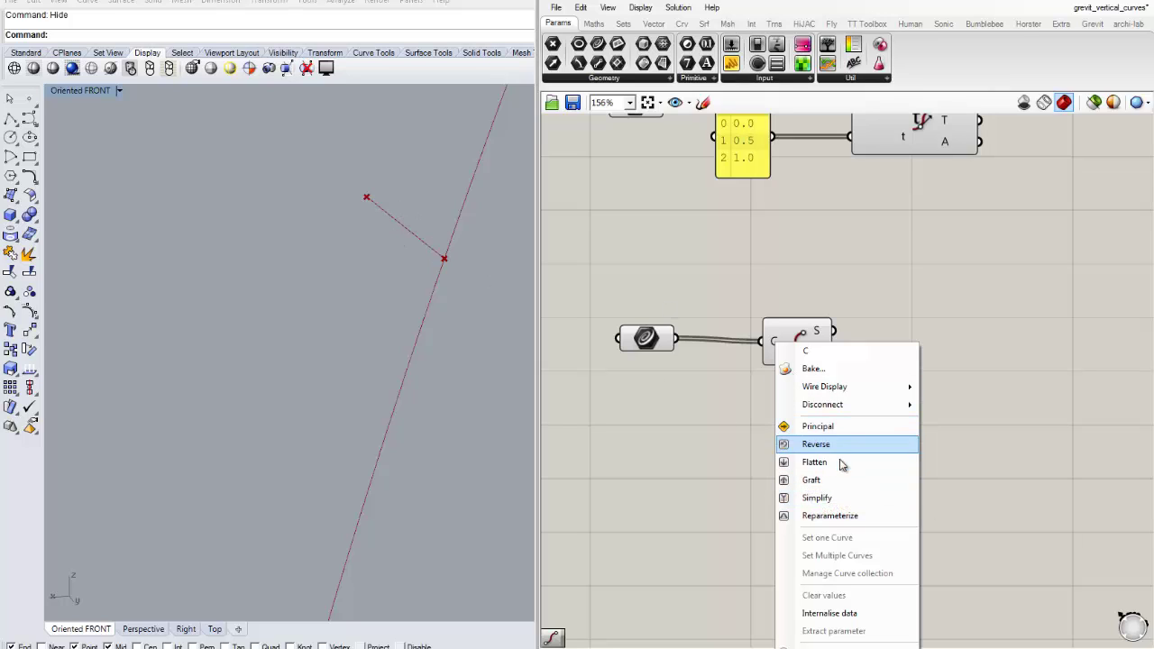
pyautogui.click(811, 480)
pyautogui.scroll(-3, 879, 412)
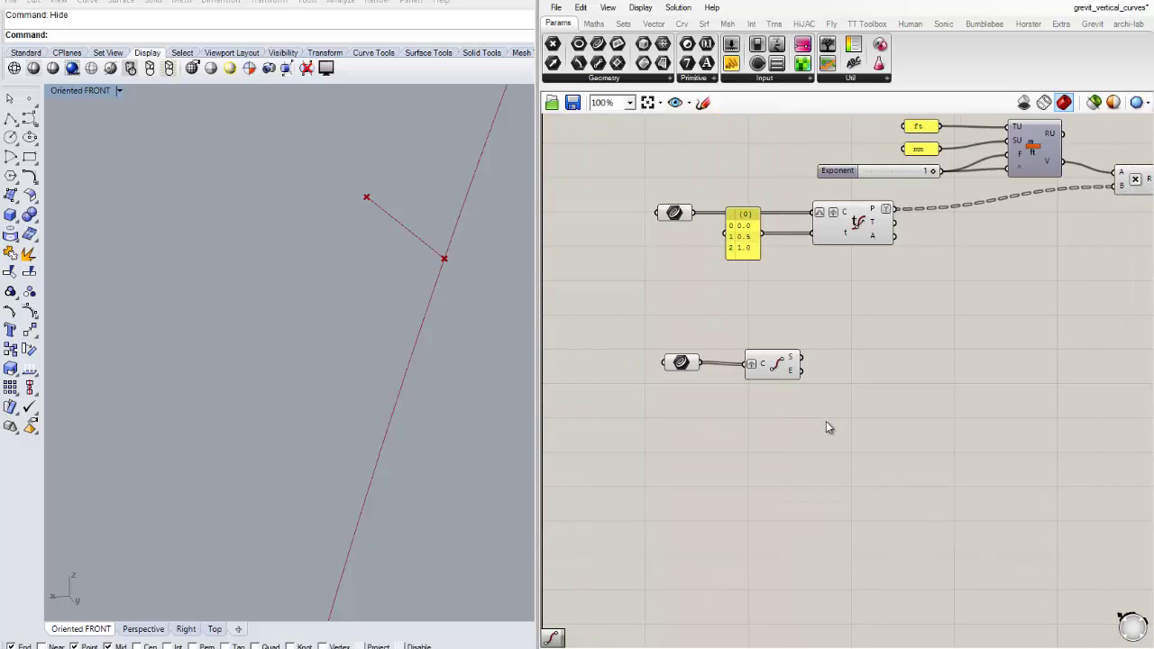
# Connect a tall Panel to the stud Curve parameter and place a copy of the panel beside it.
pyautogui.moveTo(731, 65); pyautogui.dragTo(891, 316)
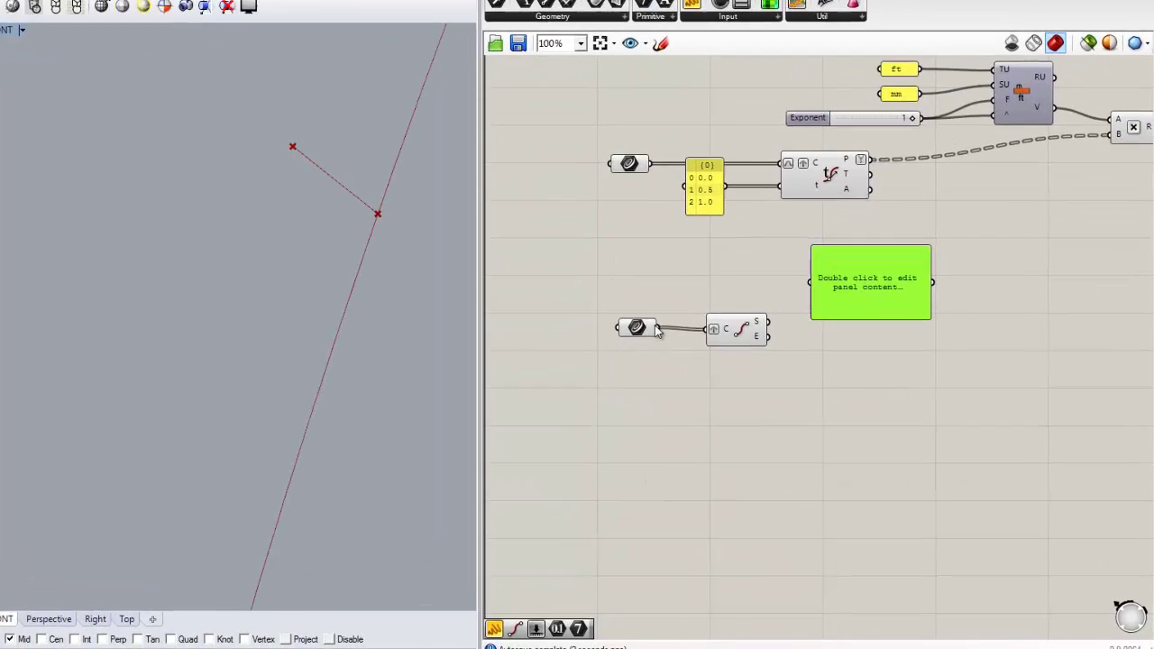
pyautogui.moveTo(592, 267); pyautogui.dragTo(889, 432)
pyautogui.moveTo(958, 356); pyautogui.dragTo(799, 365, button='right')
pyautogui.keyDown('alt'); pyautogui.moveTo(689, 319); pyautogui.dragTo(883, 325); pyautogui.keyUp('alt')
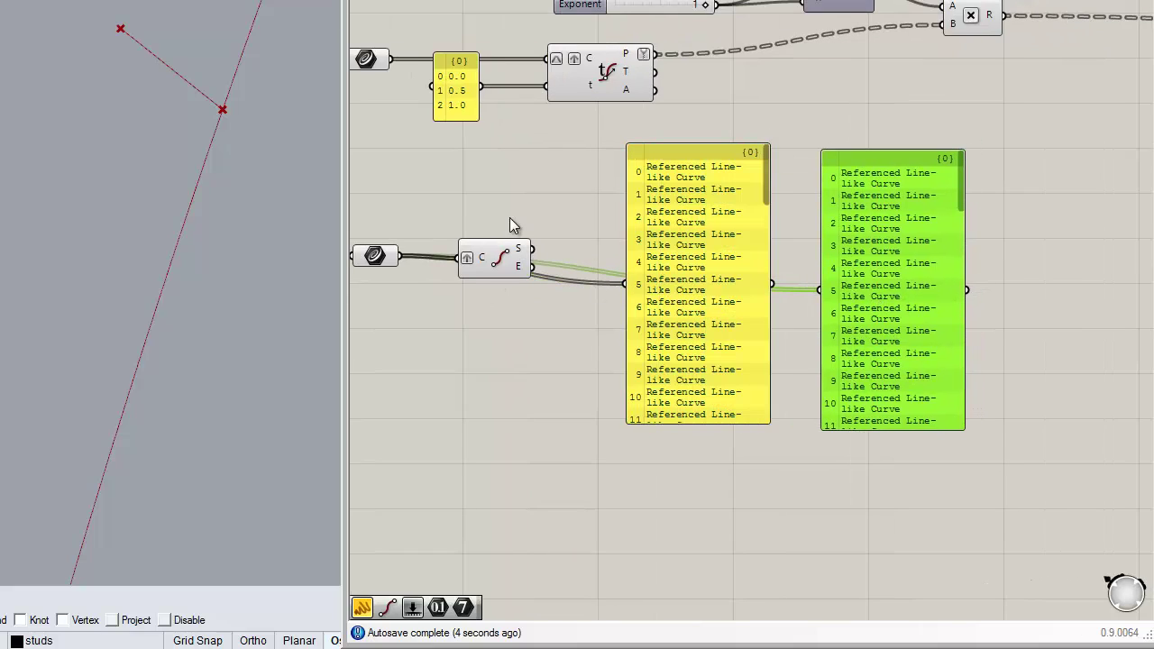
# Move the End Points component up, clear of the wires running from the stud Curve parameter to the panels.
pyautogui.moveTo(412, 272); pyautogui.dragTo(443, 256, button='right')
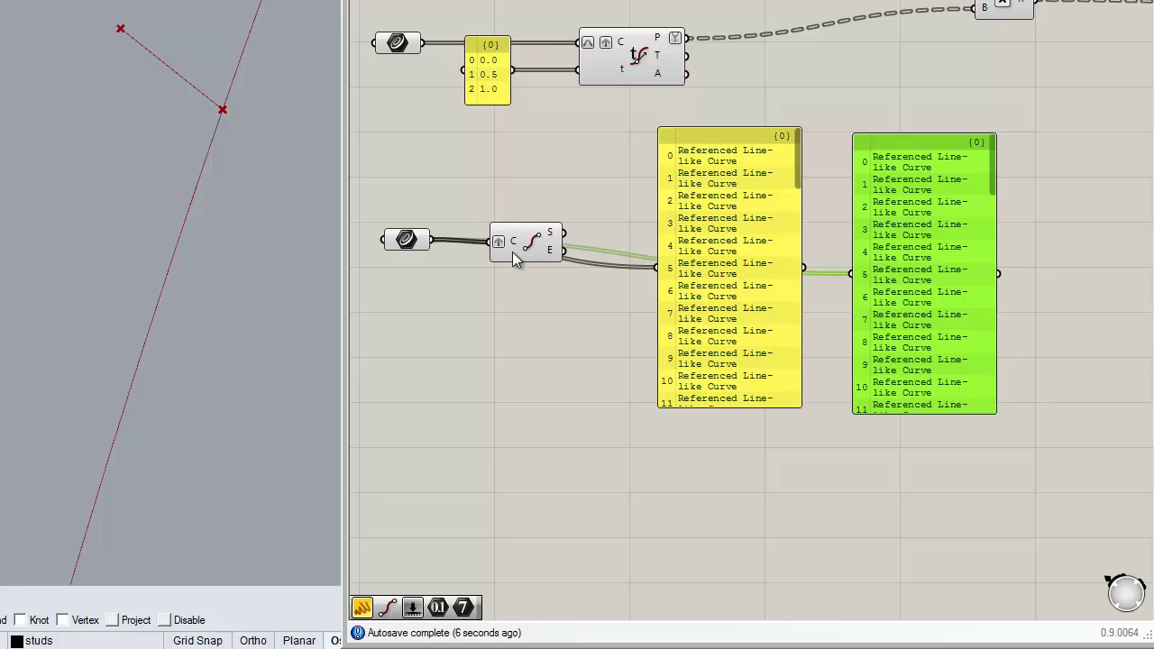
pyautogui.moveTo(521, 242); pyautogui.dragTo(524, 188)
pyautogui.click(499, 307)
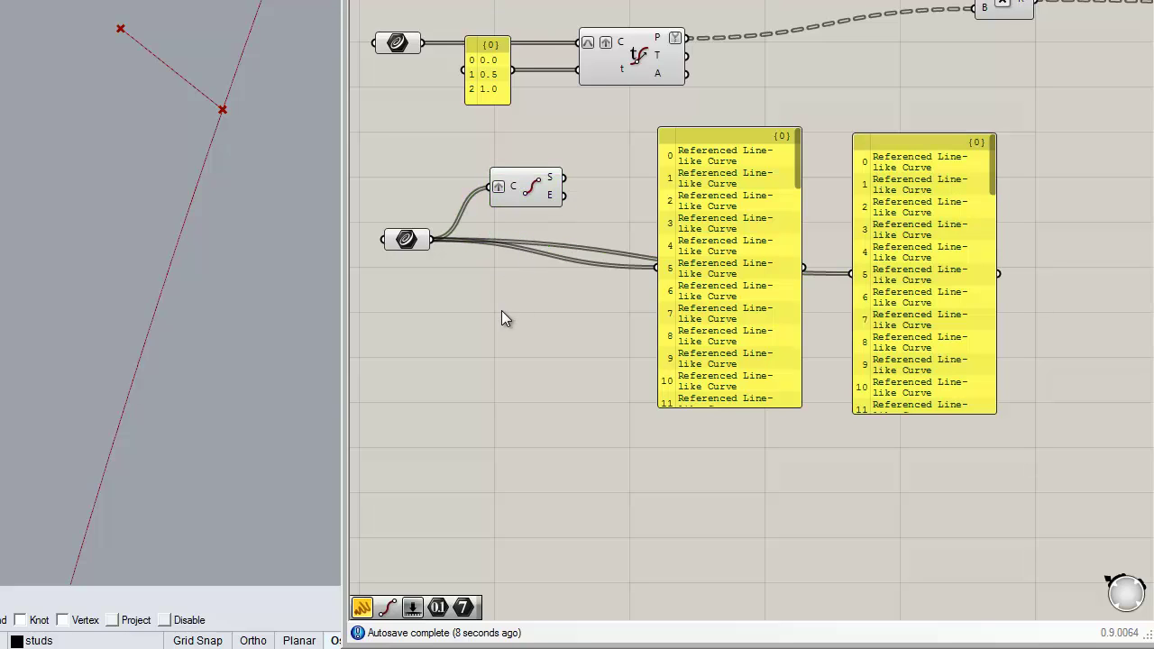
pyautogui.moveTo(539, 301); pyautogui.dragTo(577, 284, button='right')
pyautogui.moveTo(601, 251); pyautogui.dragTo(491, 304)
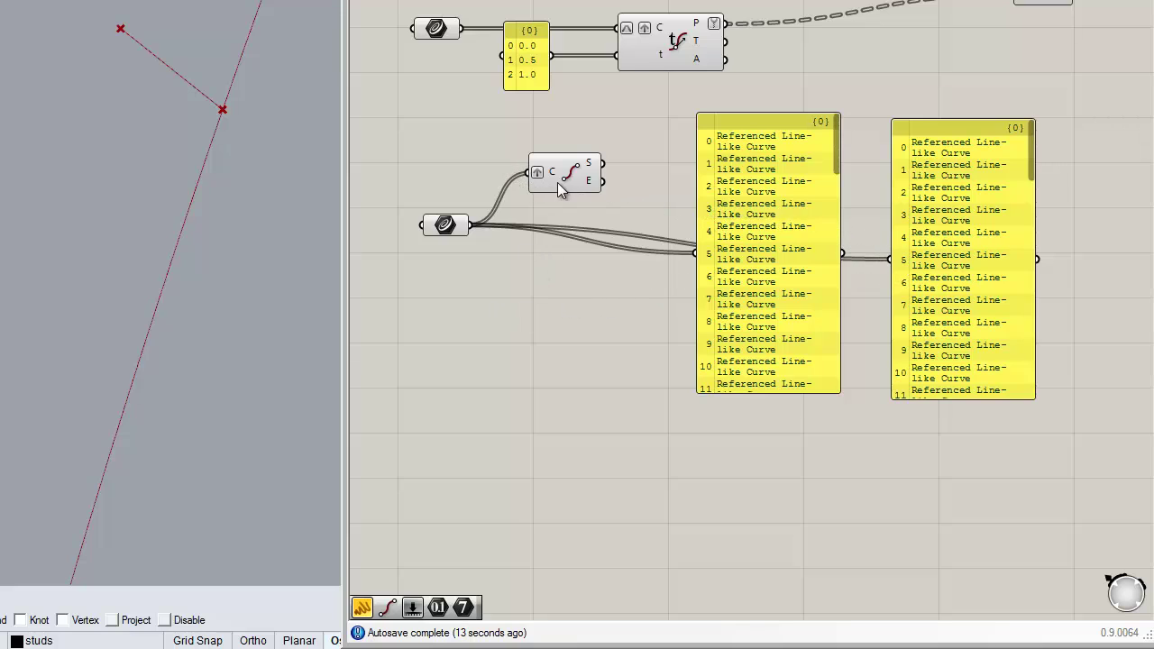
pyautogui.moveTo(559, 185); pyautogui.dragTo(575, 167)
# Duplicate the stud Curve parameter below the original and connect the copy to the second panel.
pyautogui.click(444, 226)
pyautogui.keyDown('alt'); pyautogui.moveTo(459, 228); pyautogui.dragTo(468, 236); pyautogui.keyUp('alt')
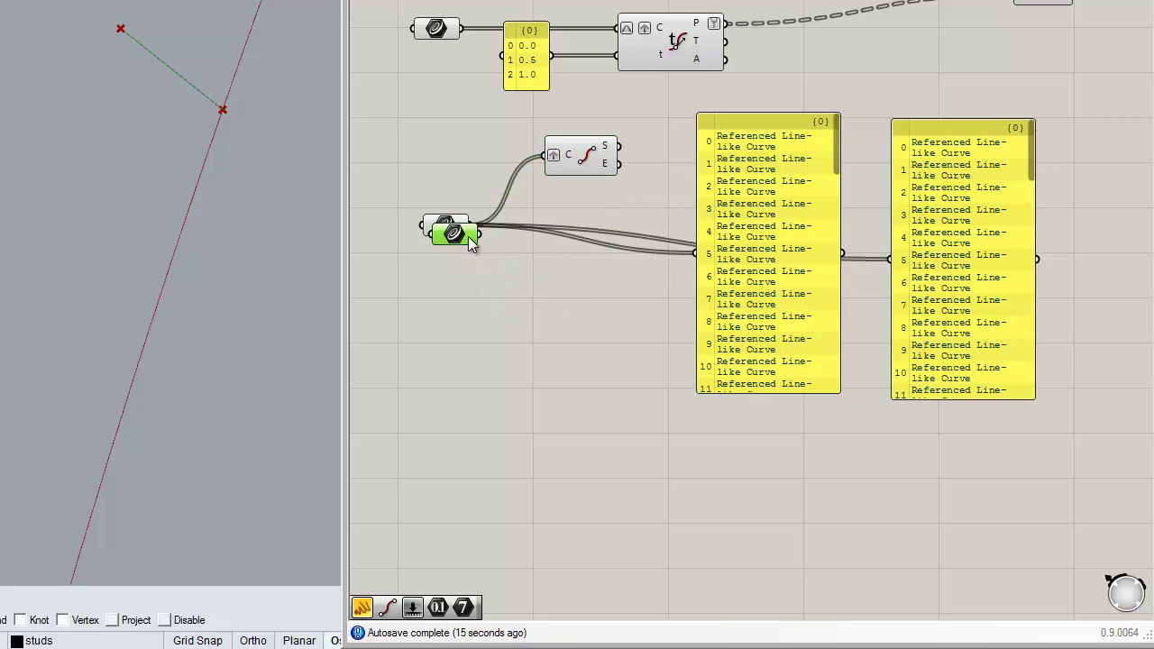
pyautogui.moveTo(468, 305); pyautogui.dragTo(890, 259)
# Graft the duplicated Curve parameter, lengthen its panel and compare the grafted data with the ungrafted list.
pyautogui.rightClick(455, 306)
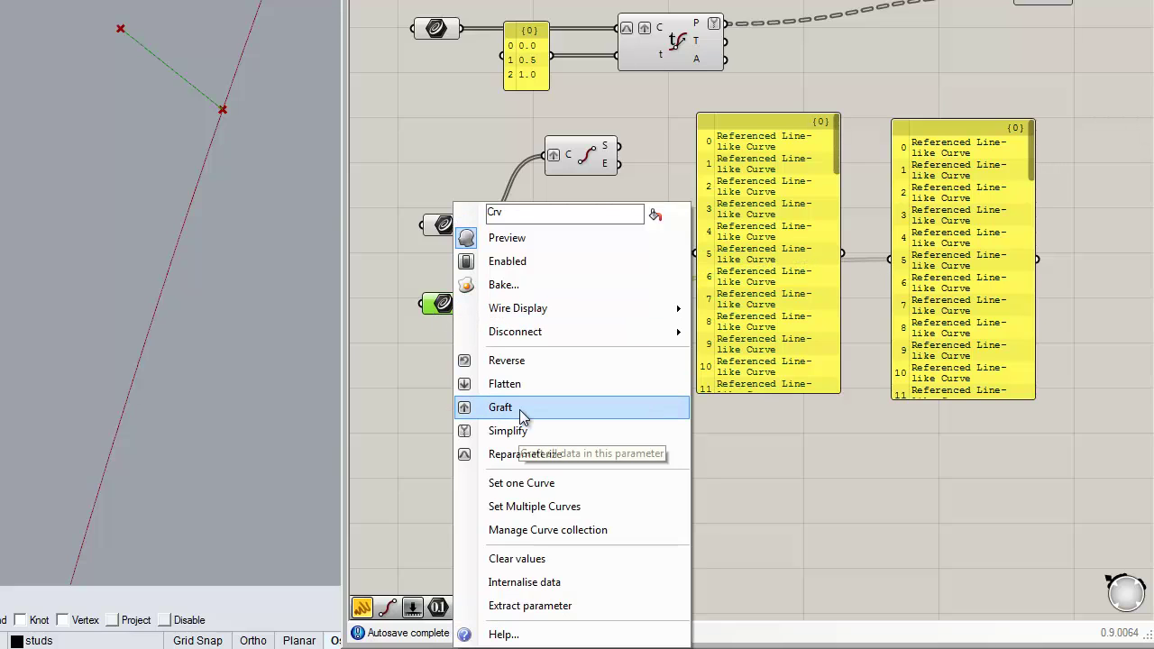
pyautogui.click(520, 409)
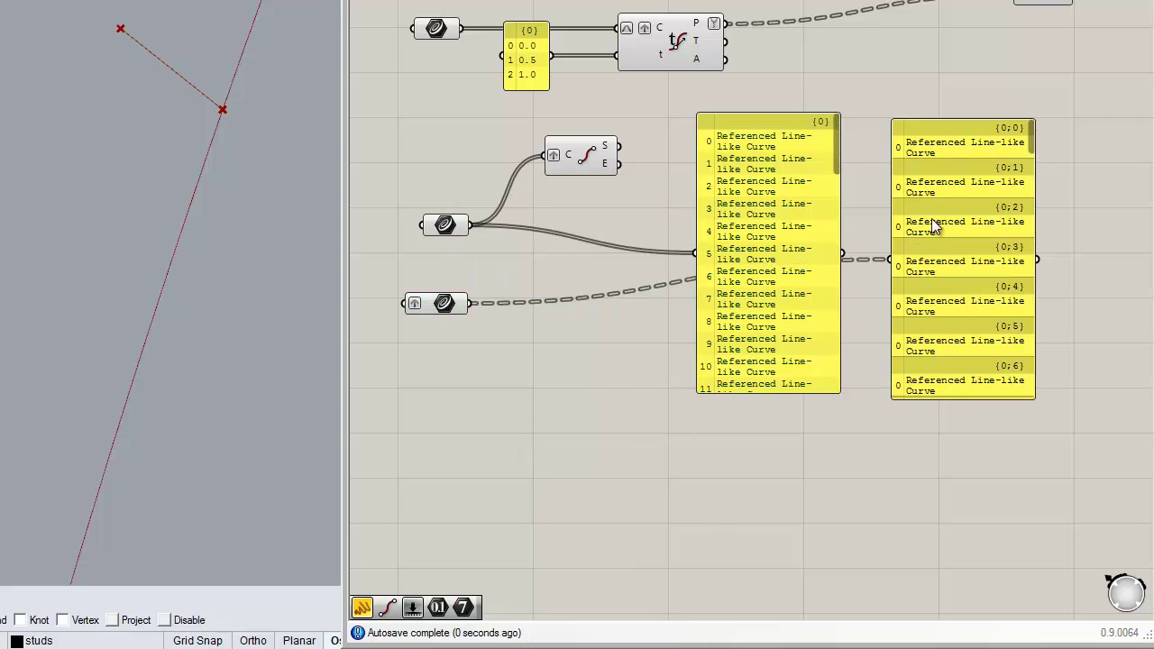
pyautogui.moveTo(966, 382); pyautogui.dragTo(971, 450)
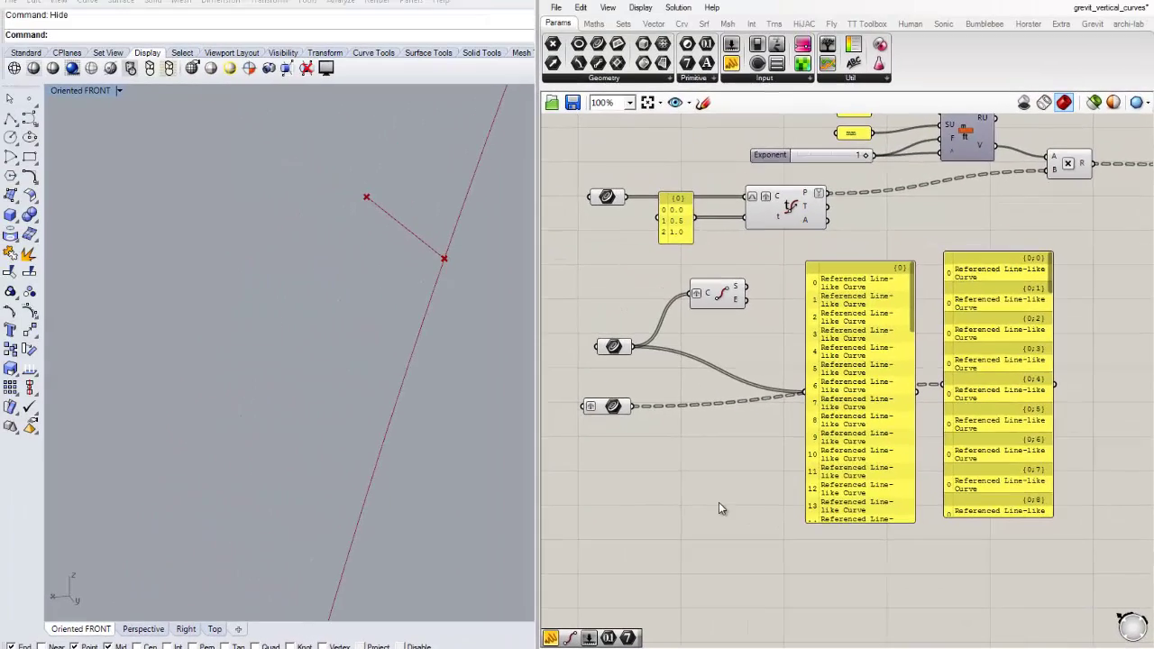
pyautogui.scroll(4, 850, 307)
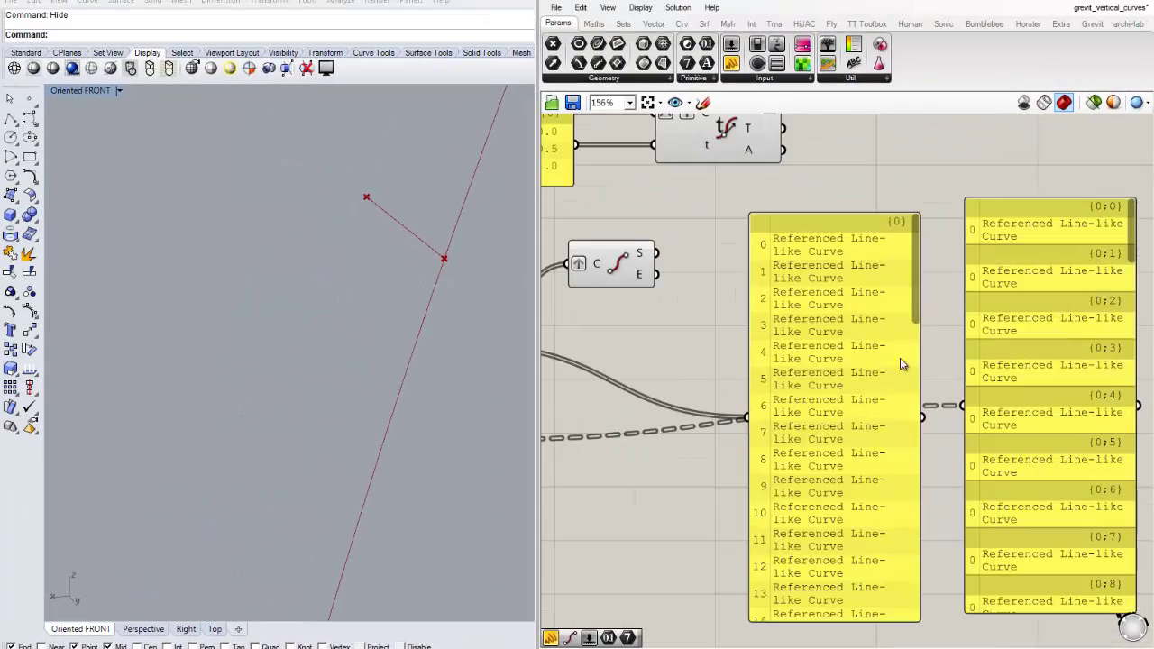
pyautogui.scroll(-2, 904, 253)
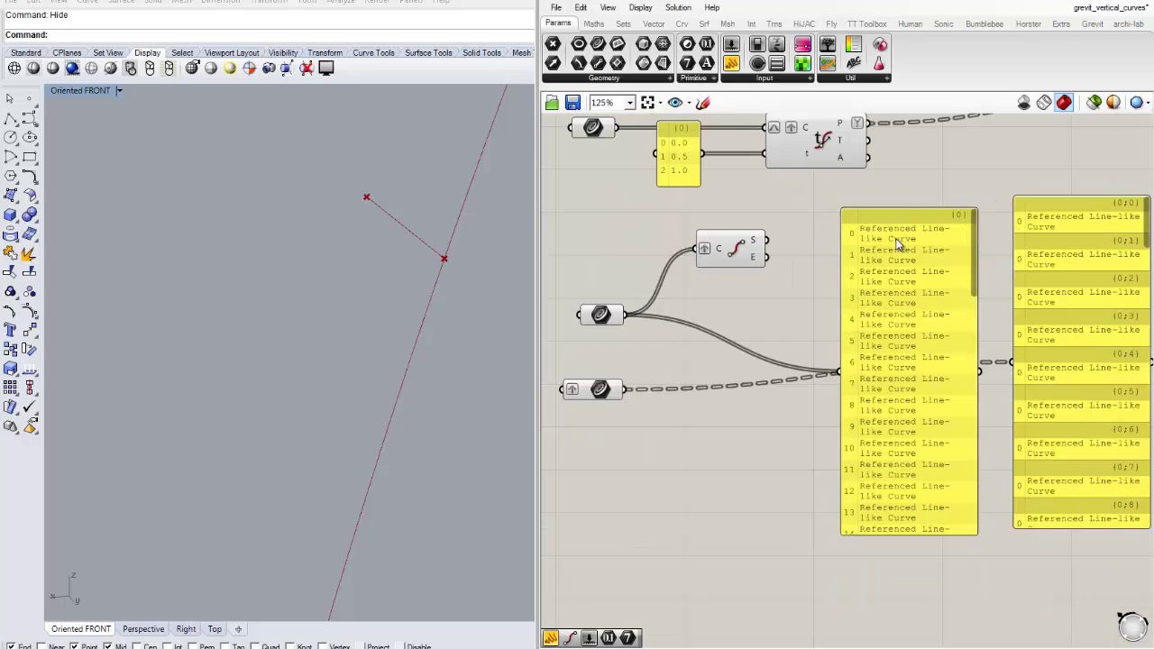
pyautogui.moveTo(880, 386); pyautogui.dragTo(856, 393, button='right')
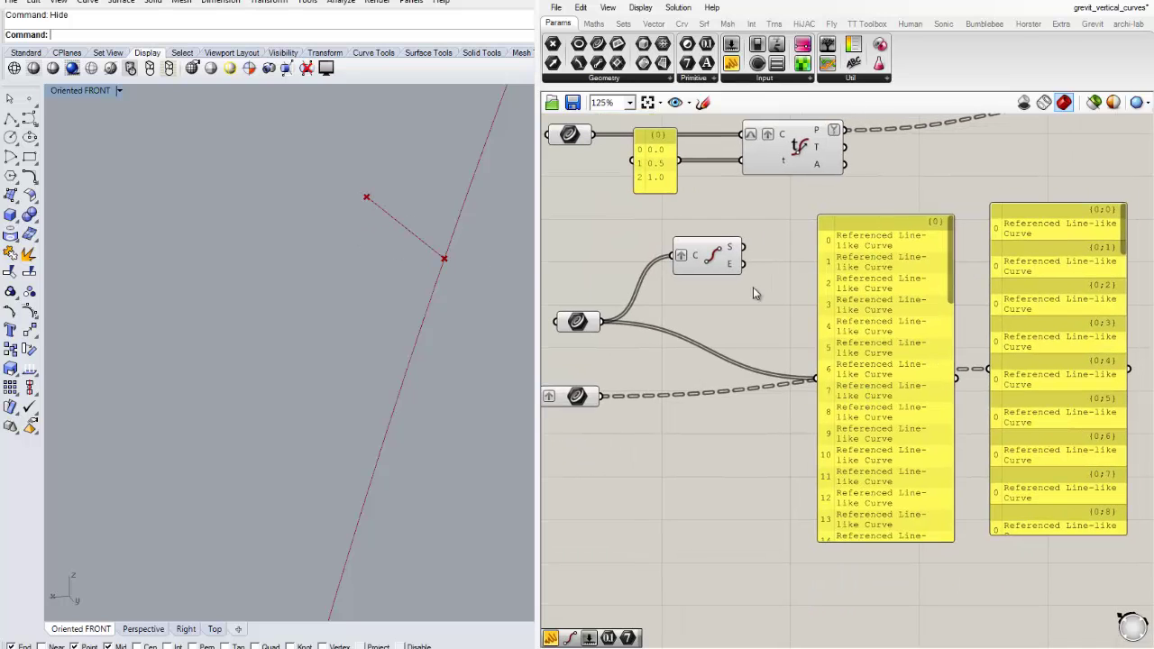
pyautogui.moveTo(910, 349); pyautogui.dragTo(892, 344, button='right')
pyautogui.moveTo(1046, 348); pyautogui.dragTo(1024, 355, button='right')
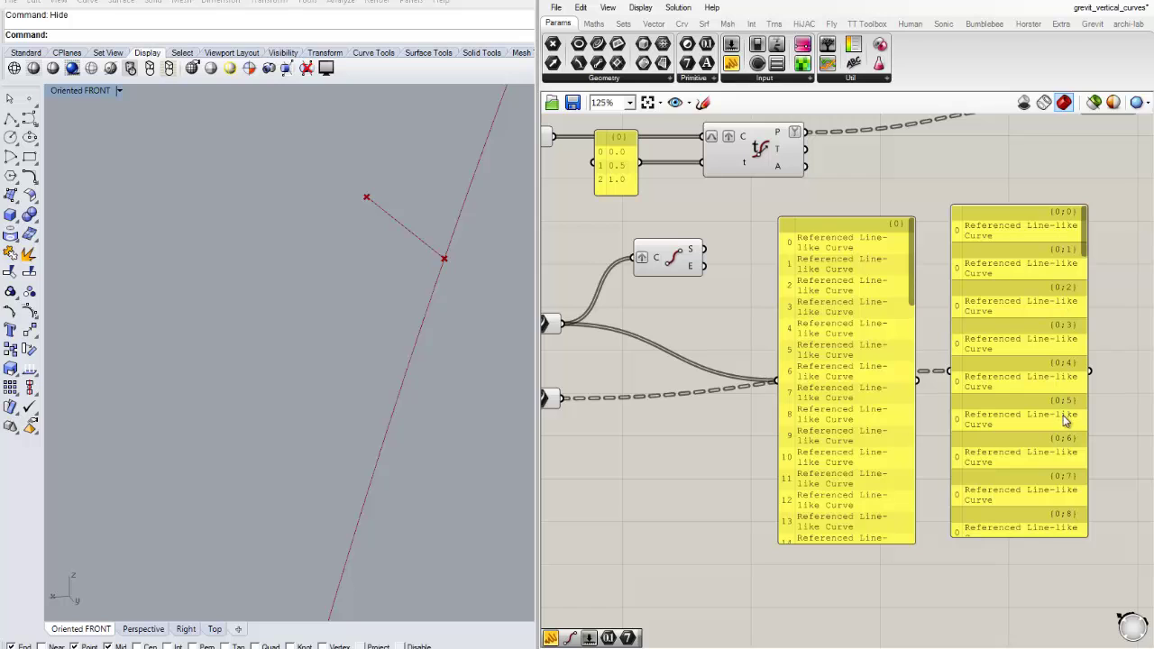
# Delete both comparison panels and the grafted copy of the stud Curve parameter.
pyautogui.moveTo(1060, 361); pyautogui.dragTo(982, 353, button='right')
pyautogui.click(981, 354)
pyautogui.press('Delete')
pyautogui.click(804, 348)
pyautogui.press('Delete')
pyautogui.moveTo(696, 345); pyautogui.dragTo(869, 344, button='right')
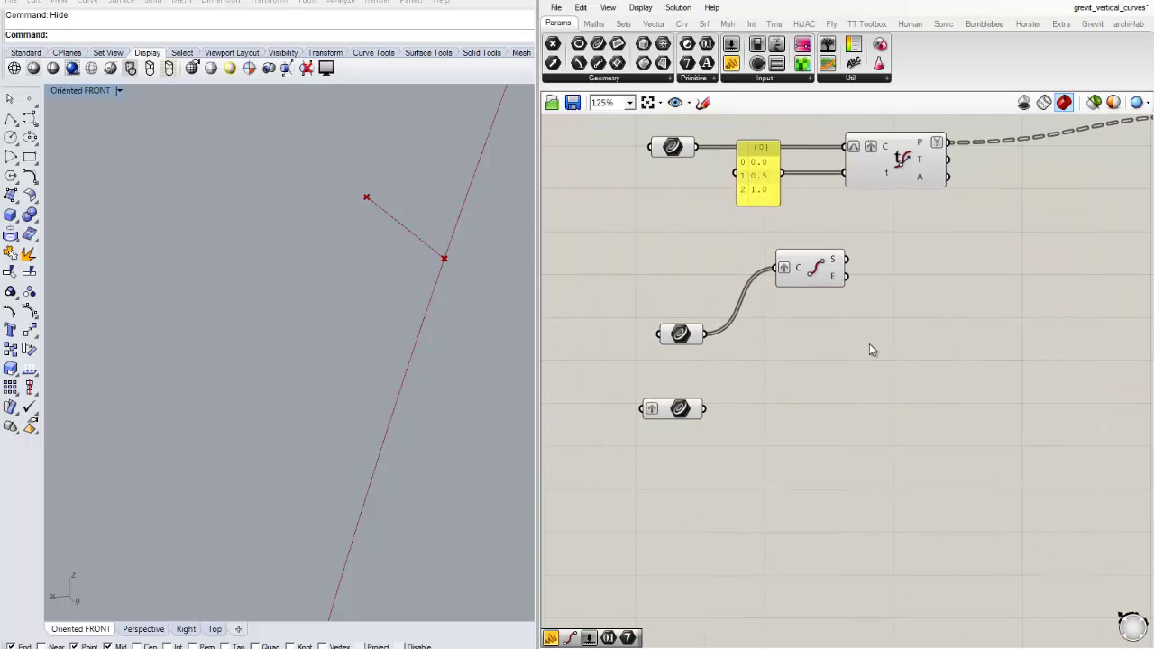
pyautogui.click(689, 415)
pyautogui.press('Delete')
# Move the End Points component back down closer to the level of the stud Curve parameter.
pyautogui.scroll(2, 792, 282)
pyautogui.moveTo(792, 268); pyautogui.dragTo(787, 328)
pyautogui.click(903, 385)
pyautogui.scroll(-1, 903, 388)
pyautogui.moveTo(903, 388); pyautogui.dragTo(820, 415, button='right')
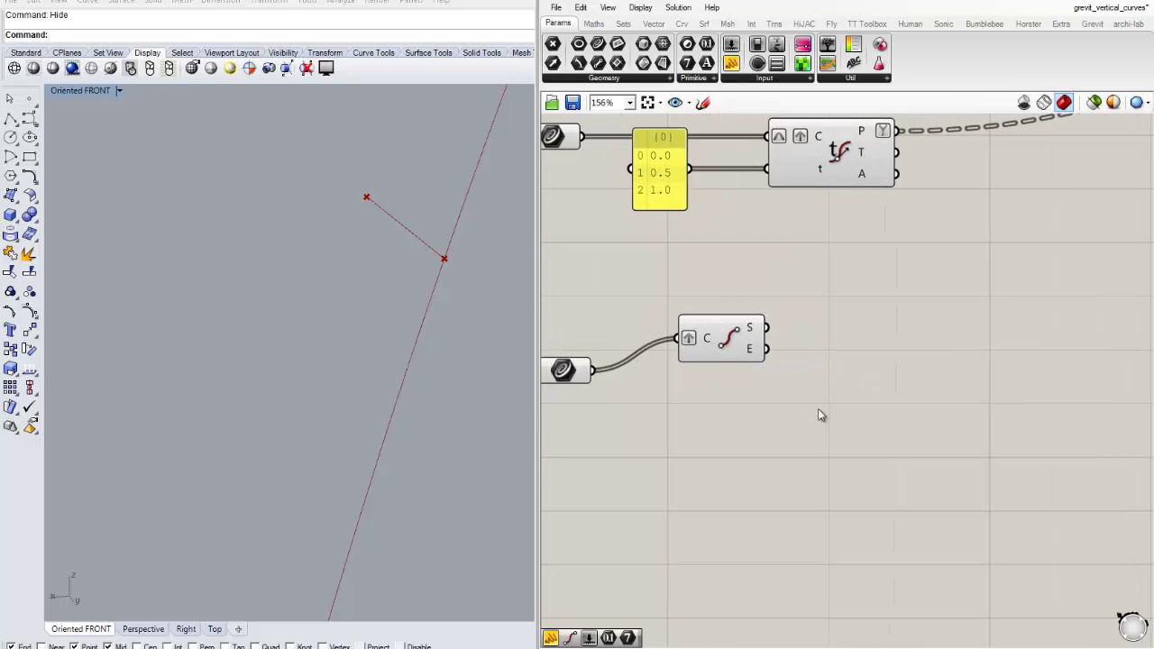
# Move the End Points component closer to the stud Curve parameter, in line with it.
pyautogui.scroll(-1, 784, 287)
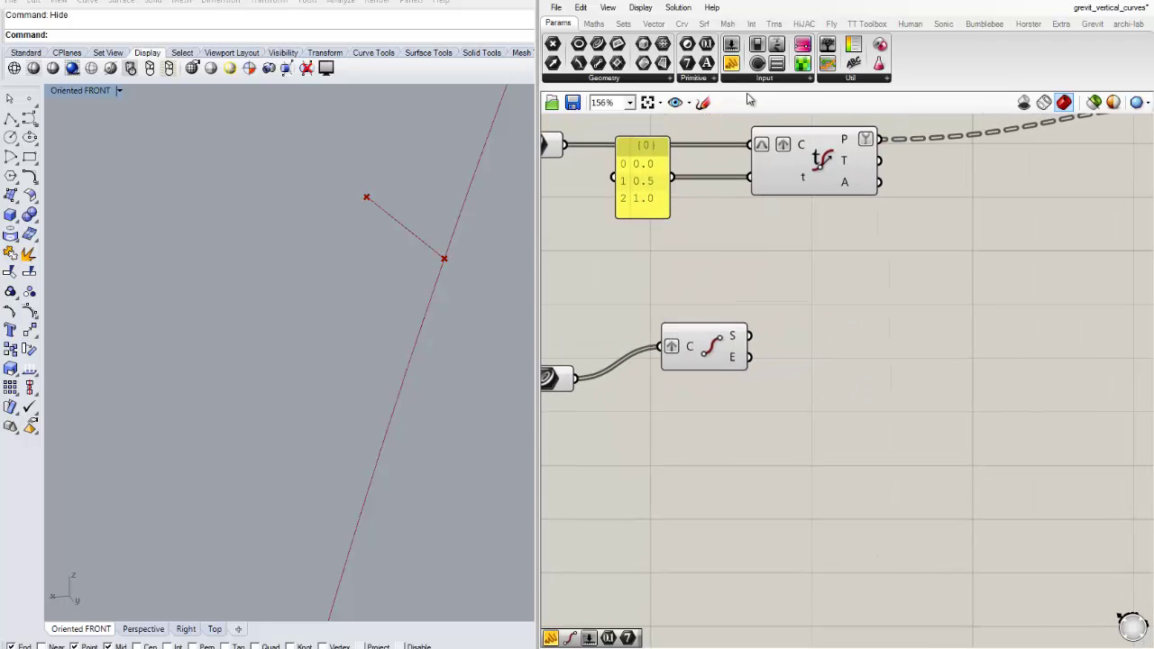
pyautogui.scroll(-1, 727, 340)
pyautogui.moveTo(728, 339); pyautogui.dragTo(703, 359)
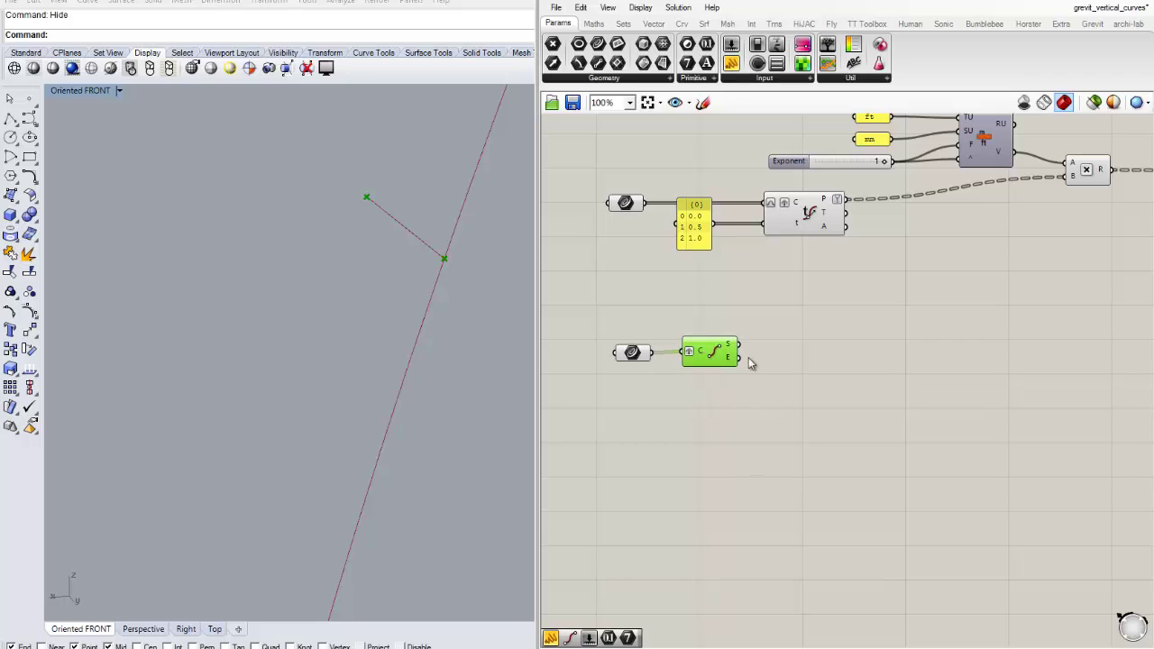
pyautogui.scroll(1, 702, 357)
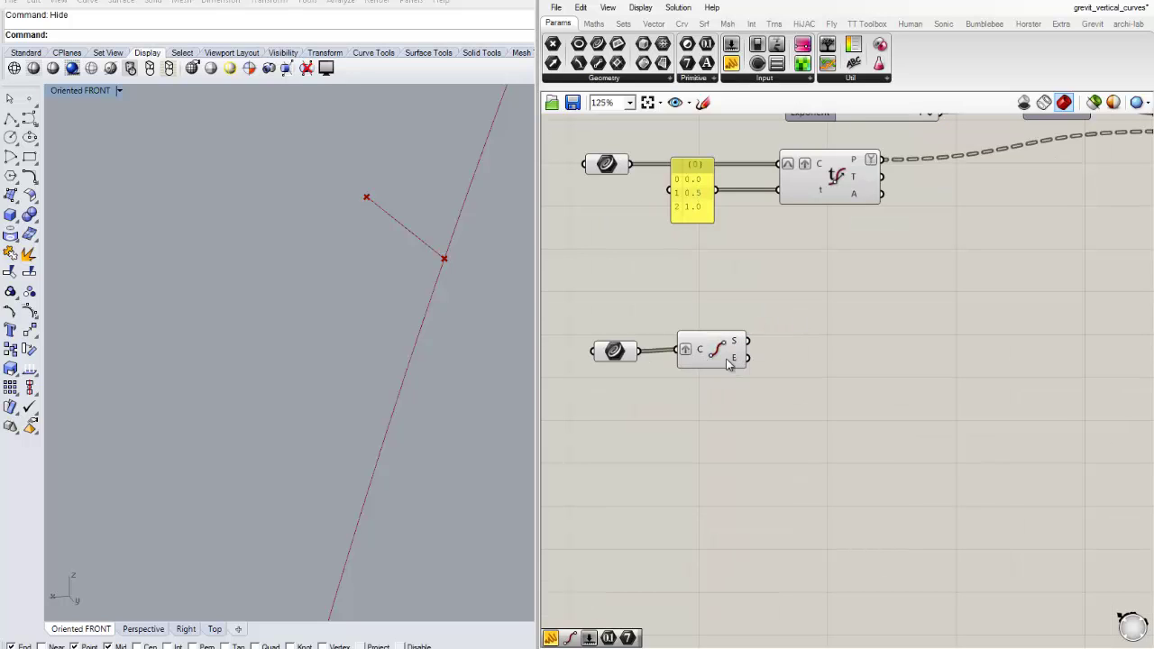
# Add a Weave component beside the End Points component and align it with the point outputs.
pyautogui.doubleClick(868, 386)
pyautogui.write('weave')
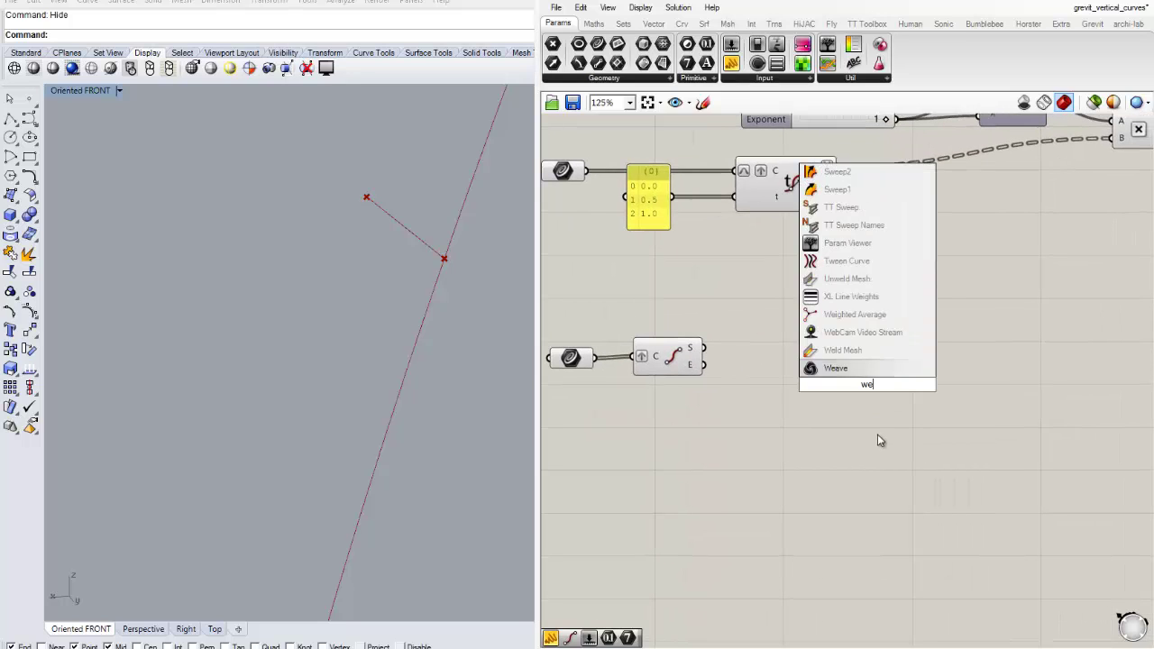
pyautogui.click(820, 360)
pyautogui.moveTo(822, 359); pyautogui.dragTo(812, 354)
pyautogui.click(801, 412)
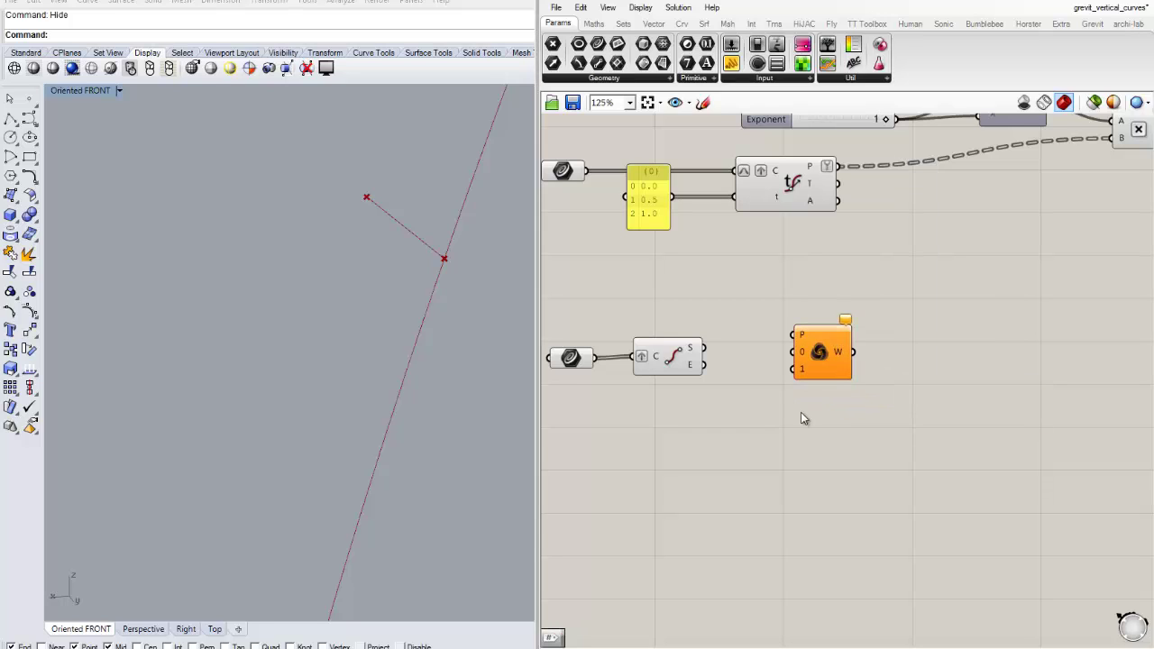
pyautogui.doubleClick(868, 441)
pyautogui.doubleClick(944, 361)
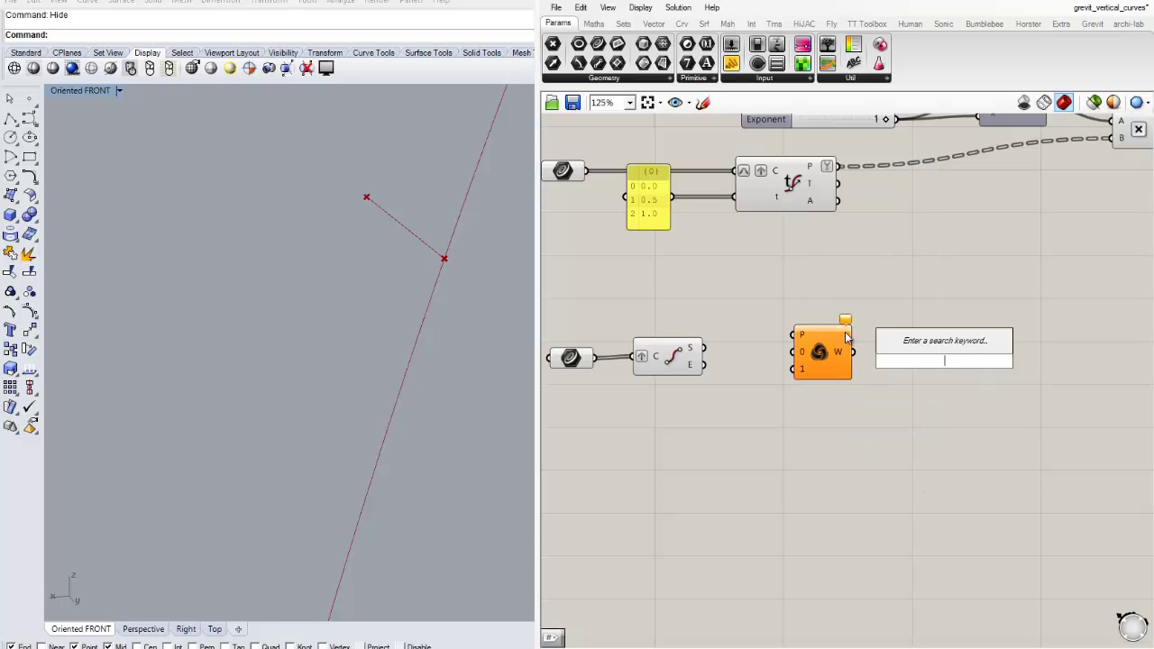
pyautogui.click(939, 387)
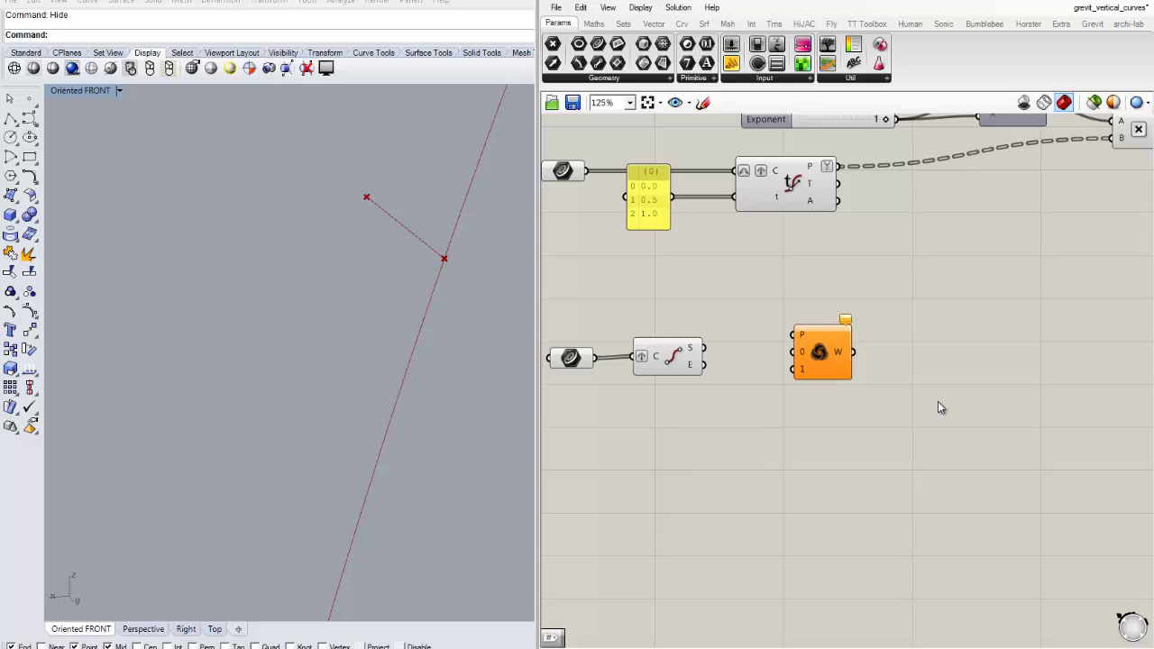
pyautogui.doubleClick(937, 405)
pyautogui.write('weave')
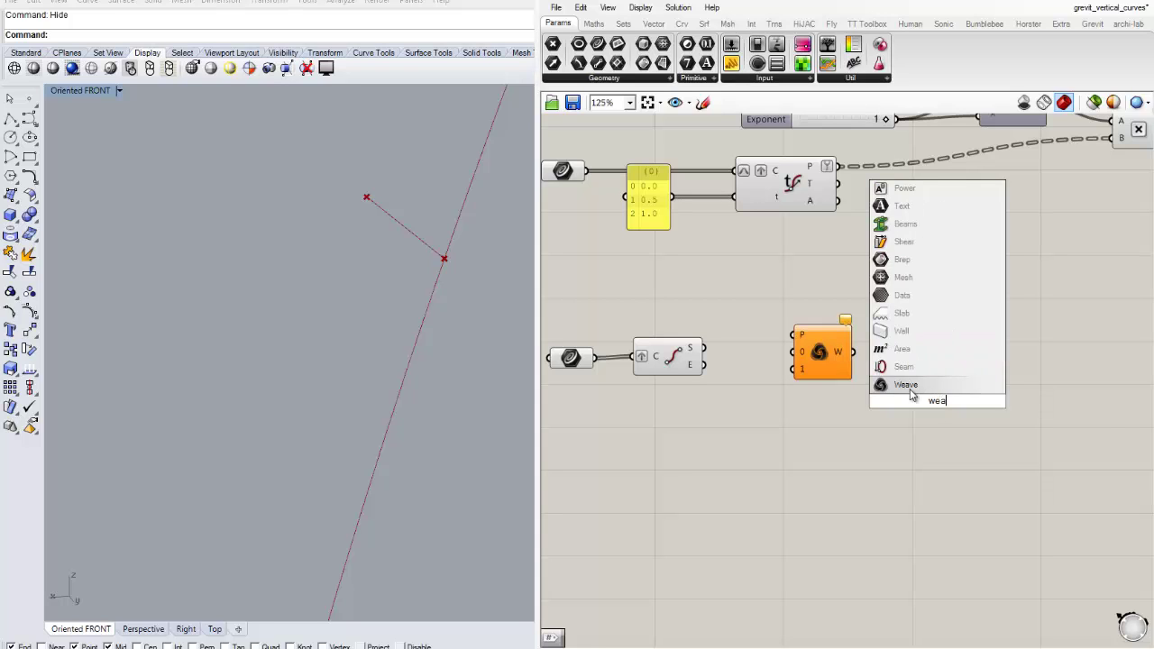
pyautogui.click(904, 462)
# Connect the End Points outputs S and E to Weave streams 0 and 1, and inspect the pattern integers and stream data.
pyautogui.moveTo(798, 354)
pyautogui.mouseDown()
pyautogui.moveTo(764, 355)
pyautogui.moveTo(784, 374)
pyautogui.moveTo(766, 374)
pyautogui.moveTo(793, 370)
pyautogui.mouseUp()
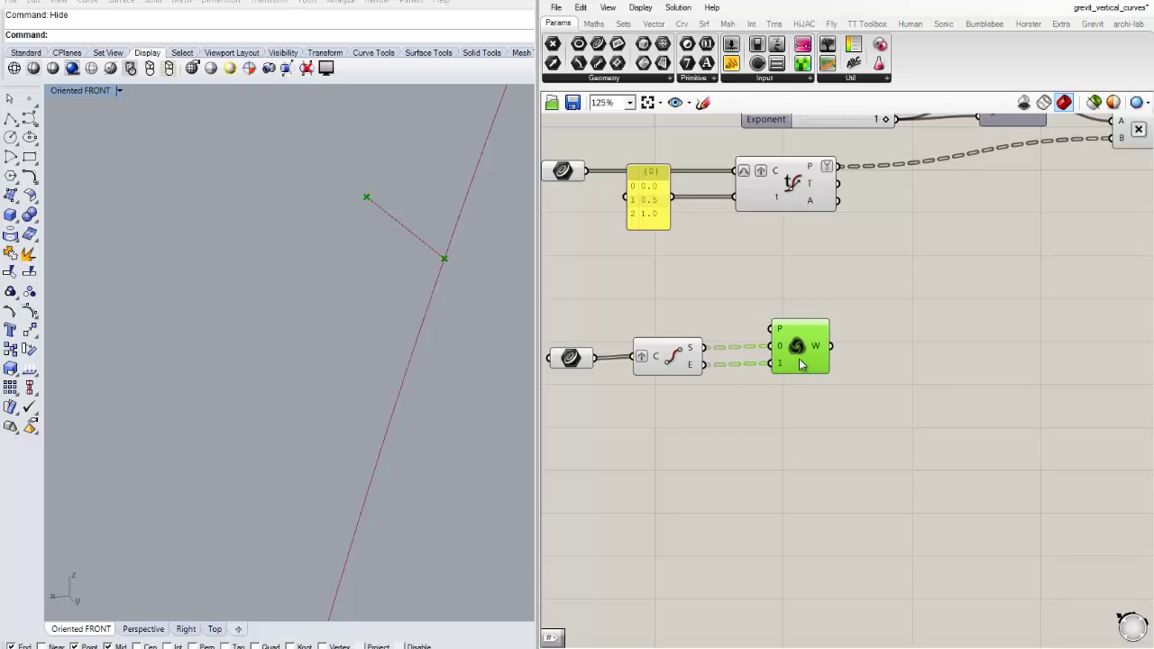
pyautogui.click(816, 394)
pyautogui.rightClick(782, 331)
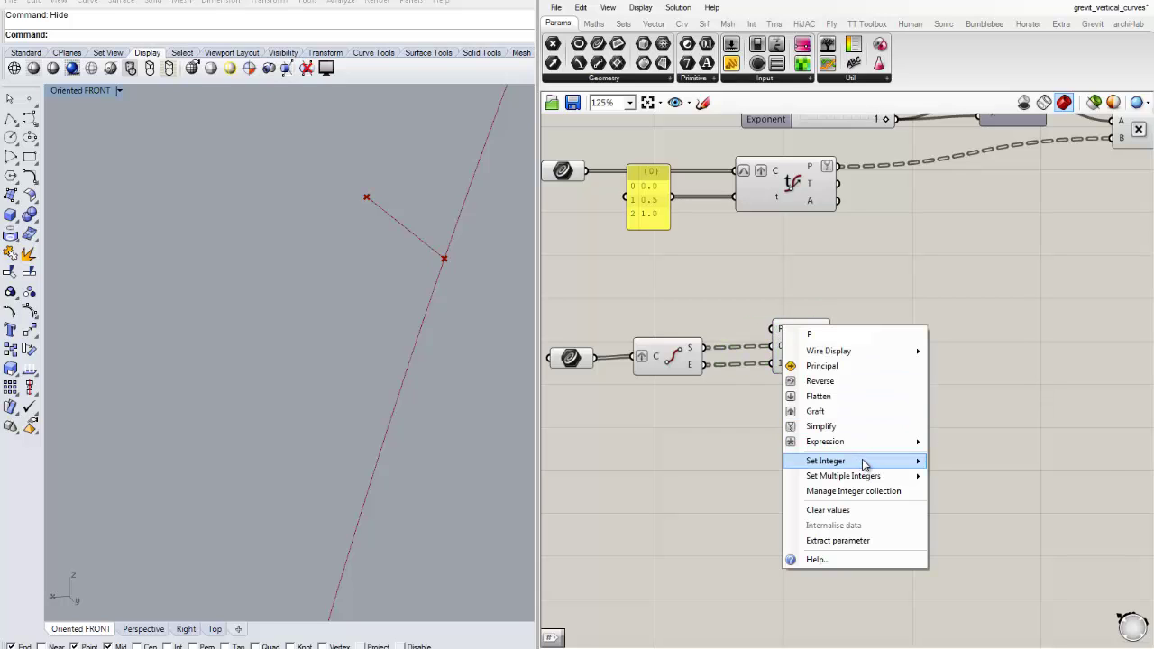
pyautogui.moveTo(859, 486)
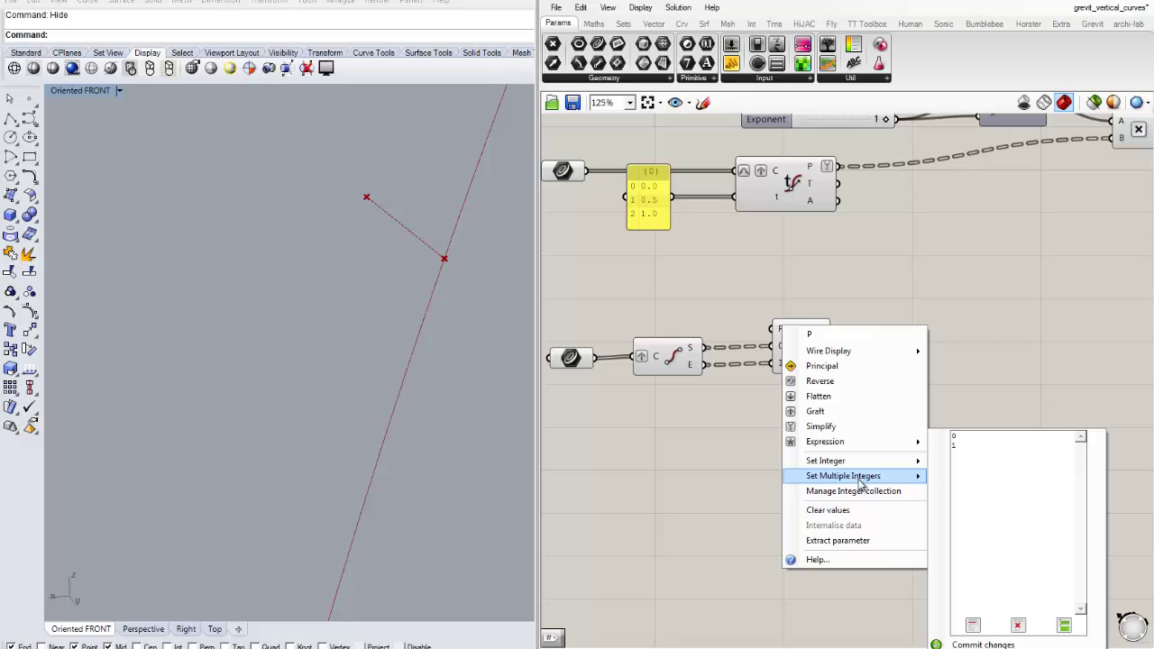
pyautogui.click(724, 463)
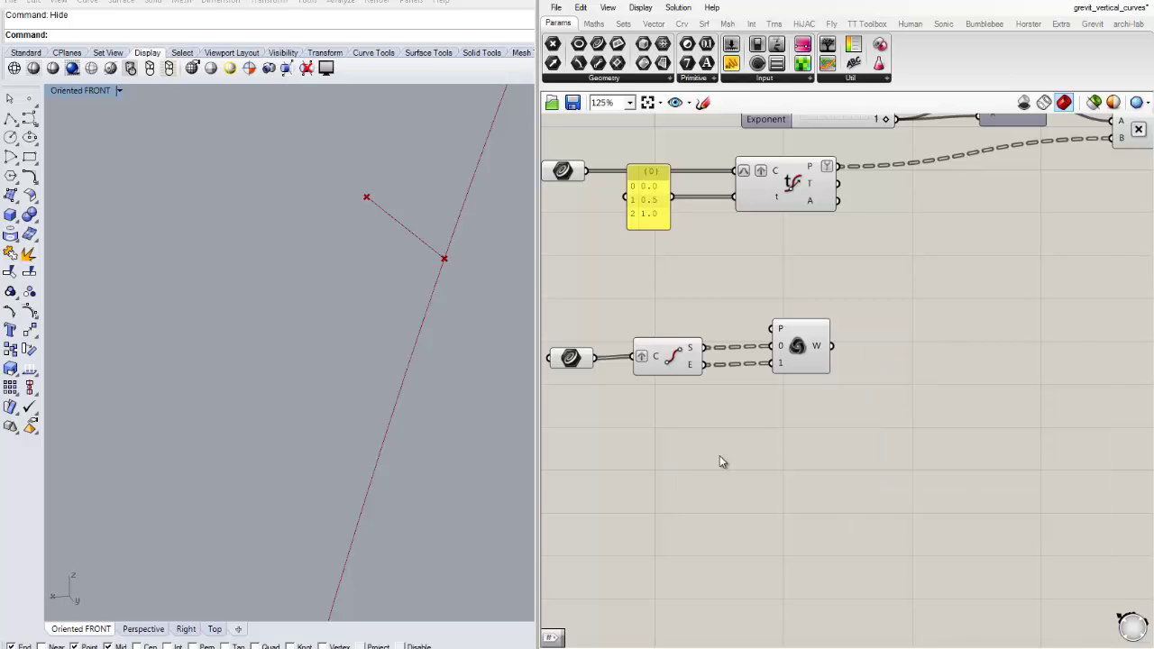
pyautogui.scroll(2, 819, 377)
pyautogui.moveTo(764, 363)
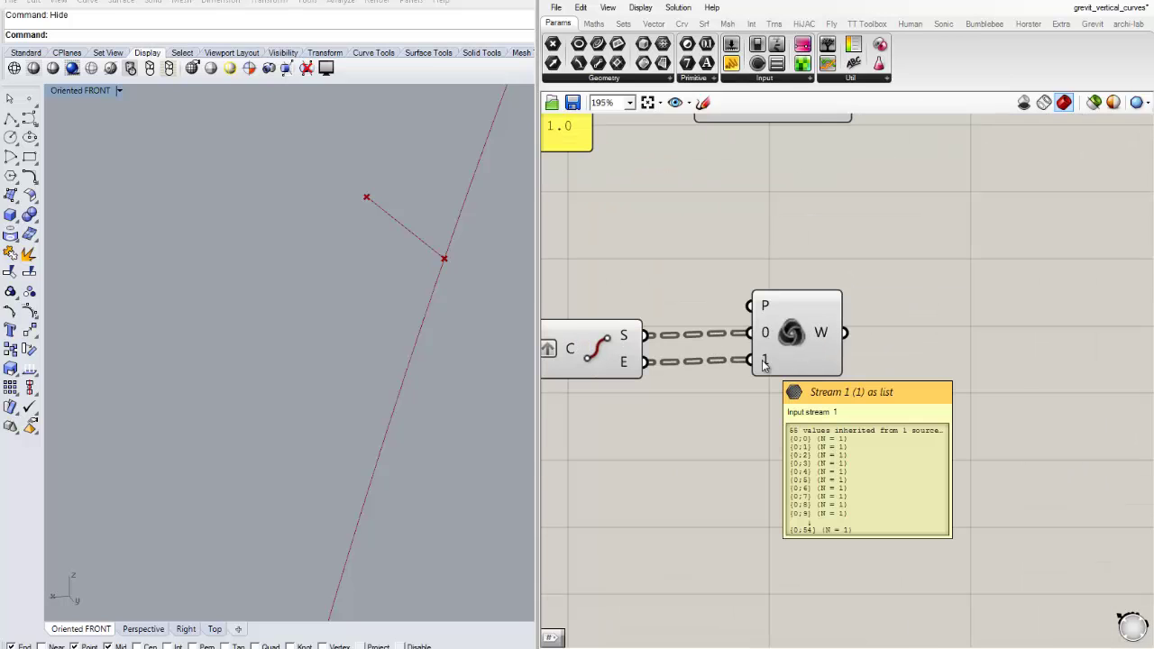
# Add a panel near the Weave component, connect it to the W output and widen it to read the woven points.
pyautogui.scroll(-1, 766, 334)
pyautogui.click(731, 63)
pyautogui.click(1012, 271)
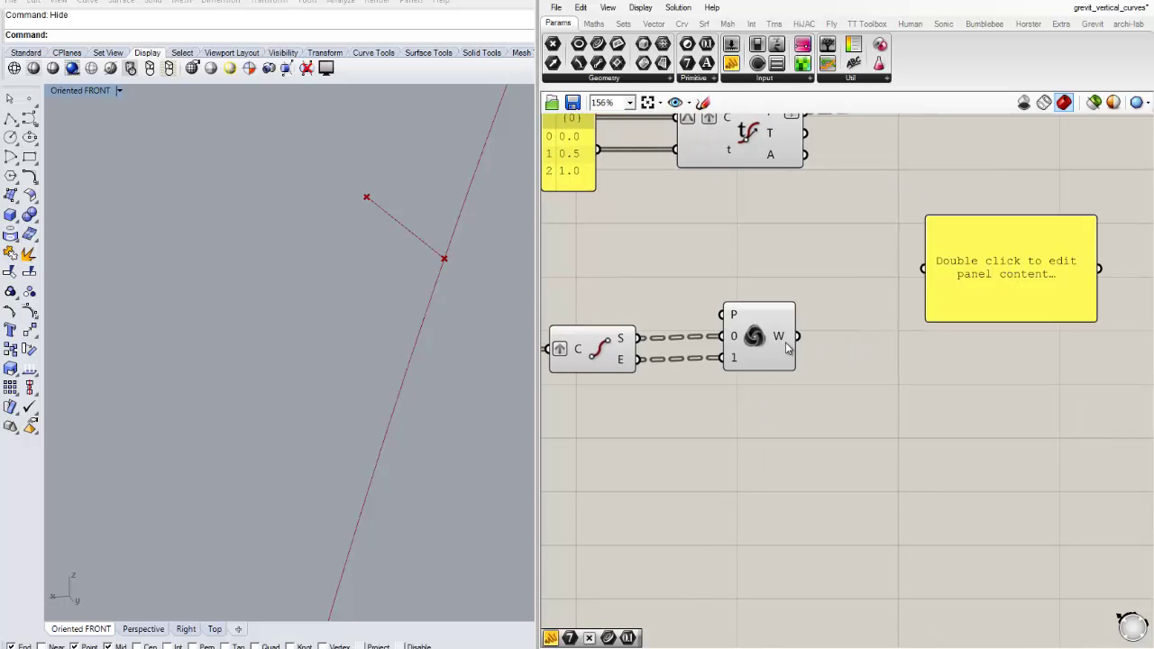
pyautogui.moveTo(797, 337); pyautogui.dragTo(923, 268)
pyautogui.moveTo(1016, 281); pyautogui.dragTo(980, 262)
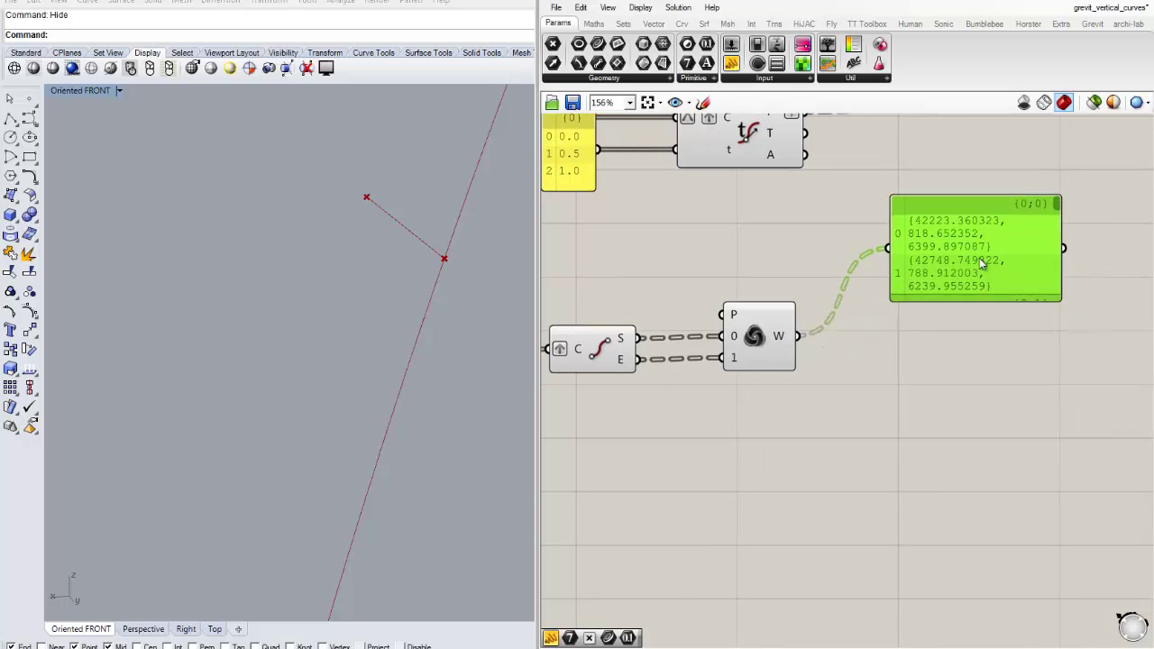
pyautogui.moveTo(1061, 275)
pyautogui.mouseDown()
pyautogui.moveTo(1087, 292)
pyautogui.moveTo(1072, 291)
pyautogui.mouseUp()
pyautogui.scroll(-2, 962, 347)
pyautogui.scroll(1, 1046, 289)
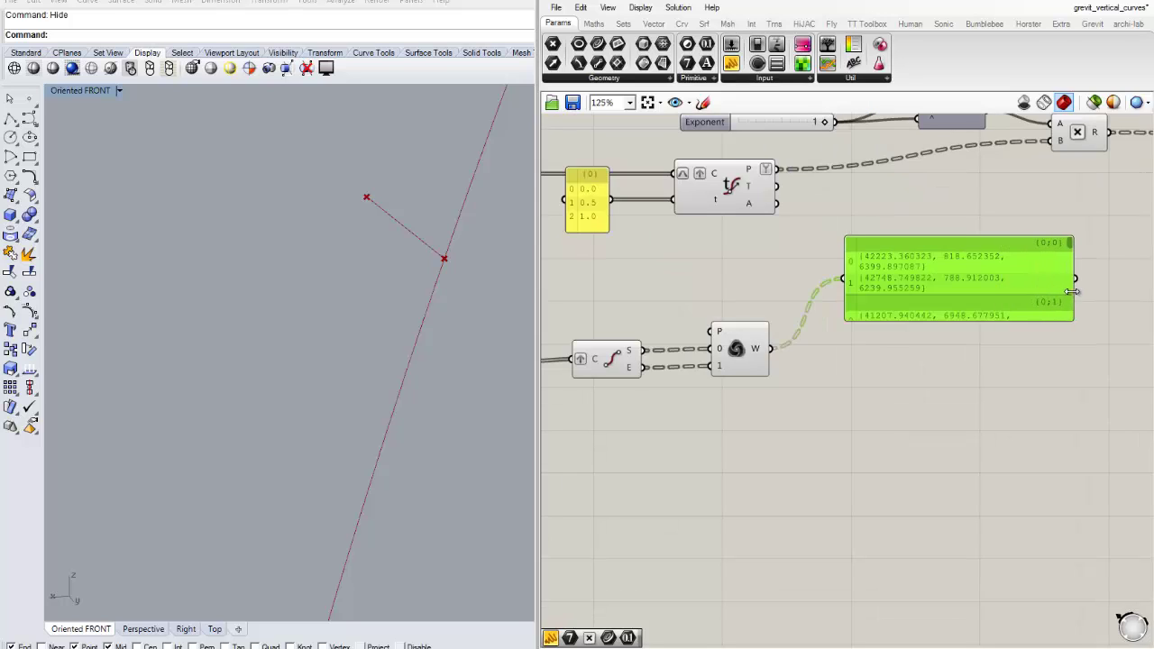
# Simplify the Weave component's W output, check the data paths and delete the connected panel.
pyautogui.rightClick(762, 353)
pyautogui.click(801, 448)
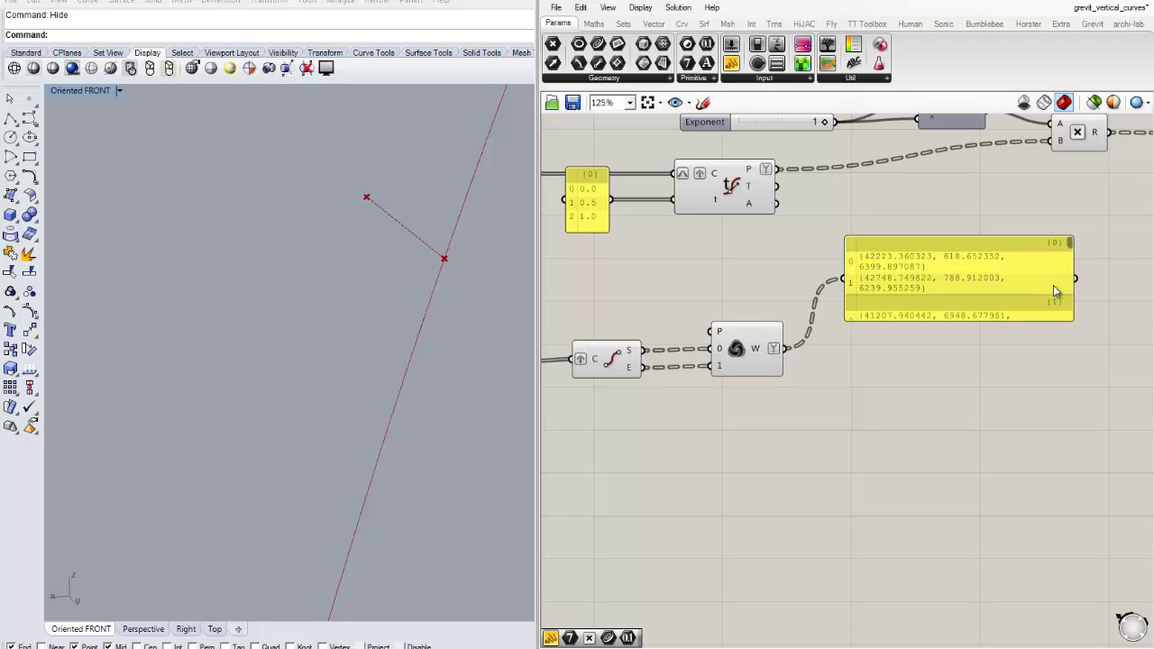
pyautogui.moveTo(951, 286); pyautogui.dragTo(960, 311)
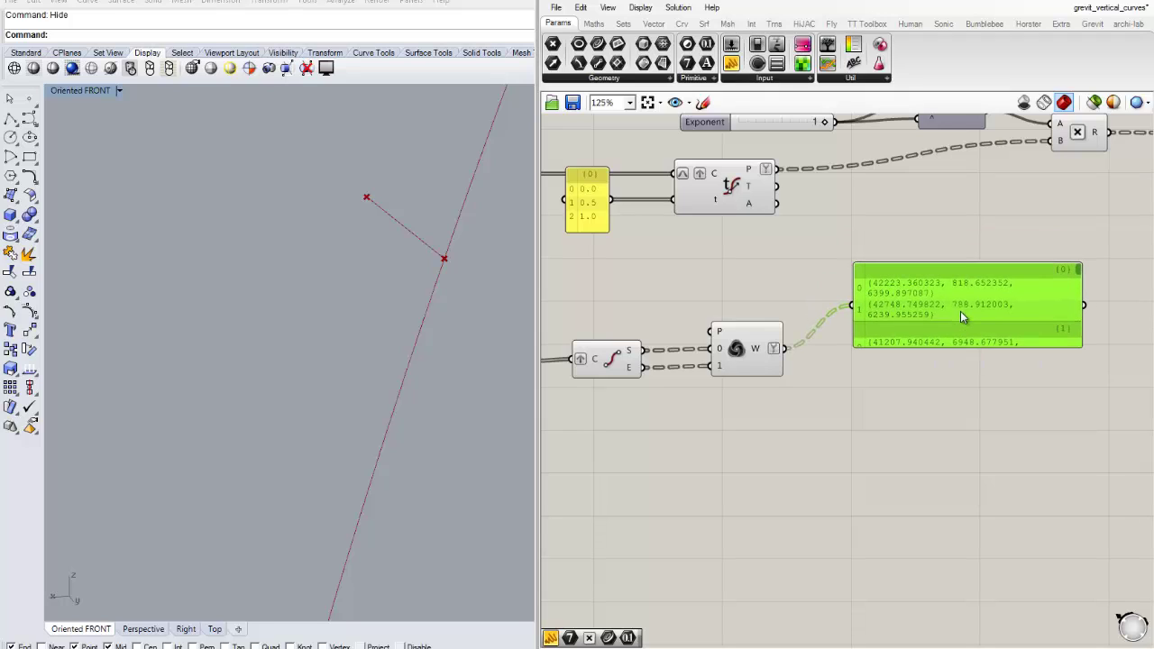
pyautogui.press('Delete')
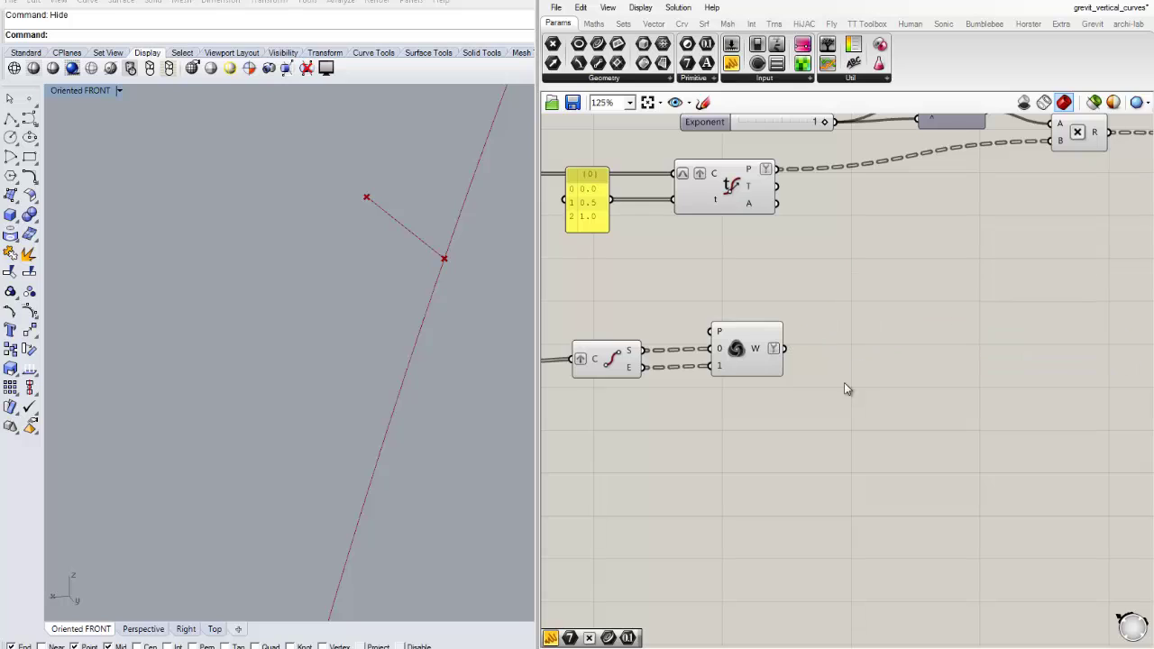
# Move the Weave component closer to the End Points component.
pyautogui.moveTo(844, 382); pyautogui.dragTo(868, 367, button='right')
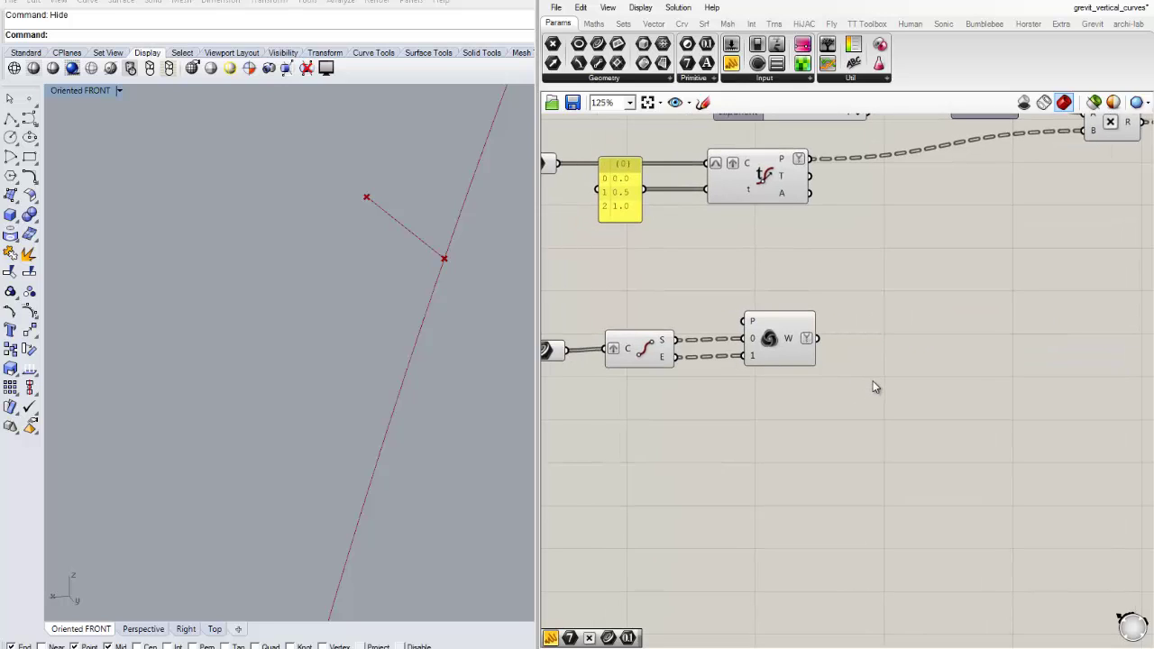
pyautogui.moveTo(779, 344); pyautogui.dragTo(740, 347)
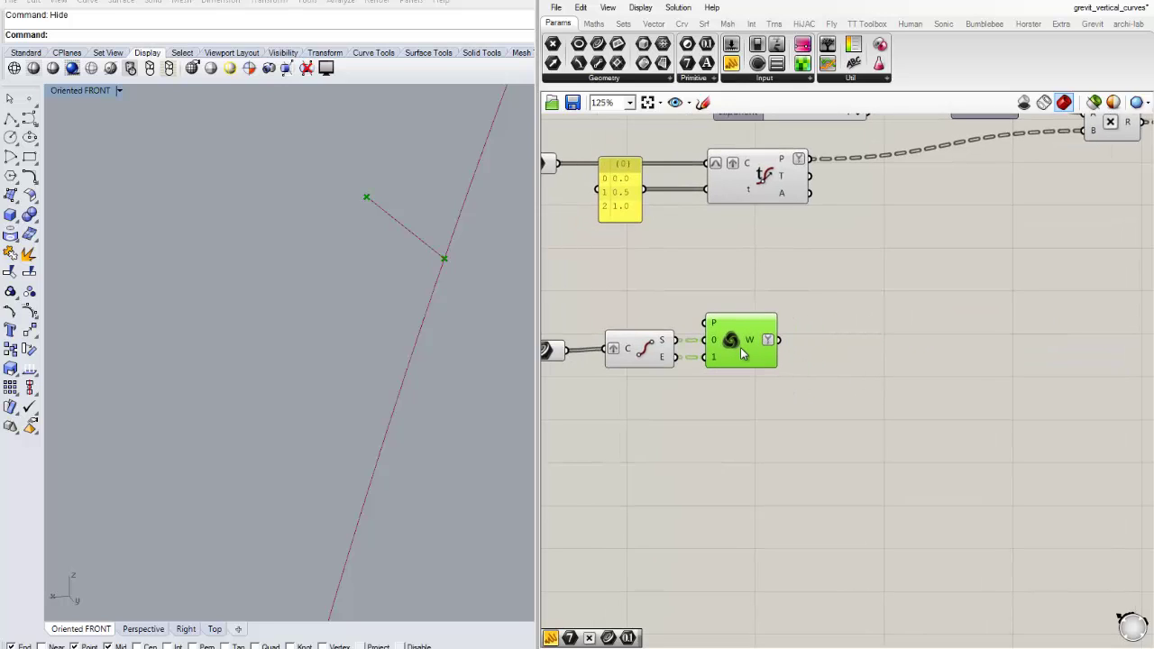
pyautogui.click(759, 410)
pyautogui.moveTo(753, 412); pyautogui.dragTo(862, 370, button='right')
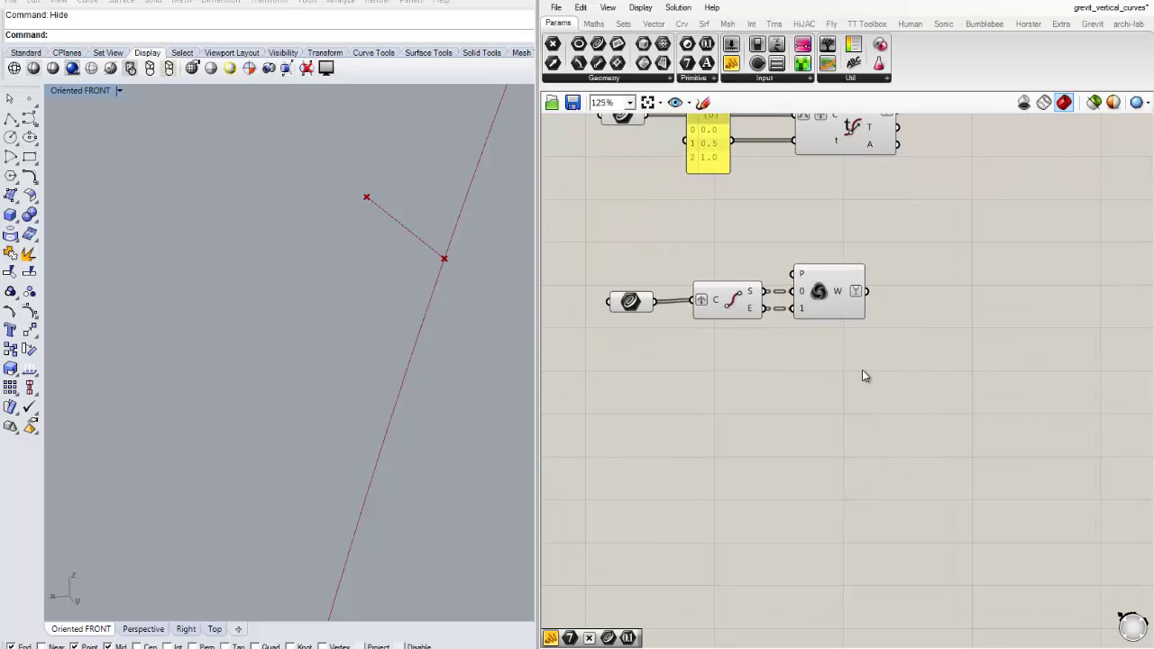
# Duplicate the Multiplication component level with the Weave, keeping the unit conversion on A, and connect the simplified W output to B.
pyautogui.scroll(-3, 908, 336)
pyautogui.moveTo(909, 335); pyautogui.dragTo(829, 338, button='right')
pyautogui.scroll(1, 829, 345)
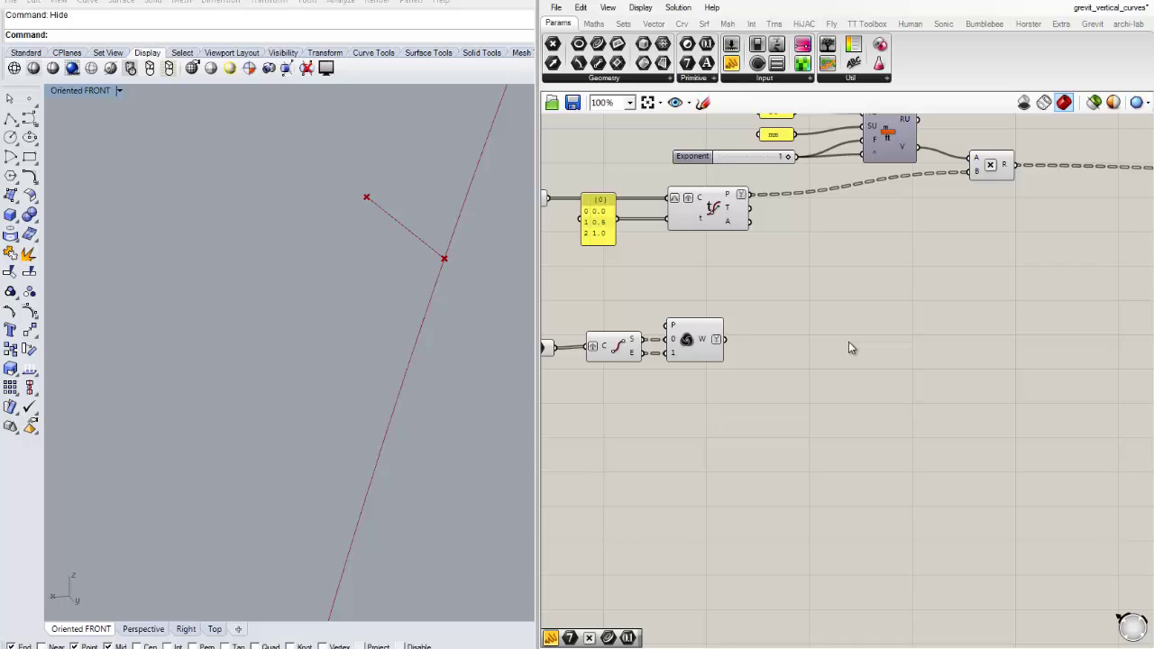
pyautogui.scroll(-1, 848, 348)
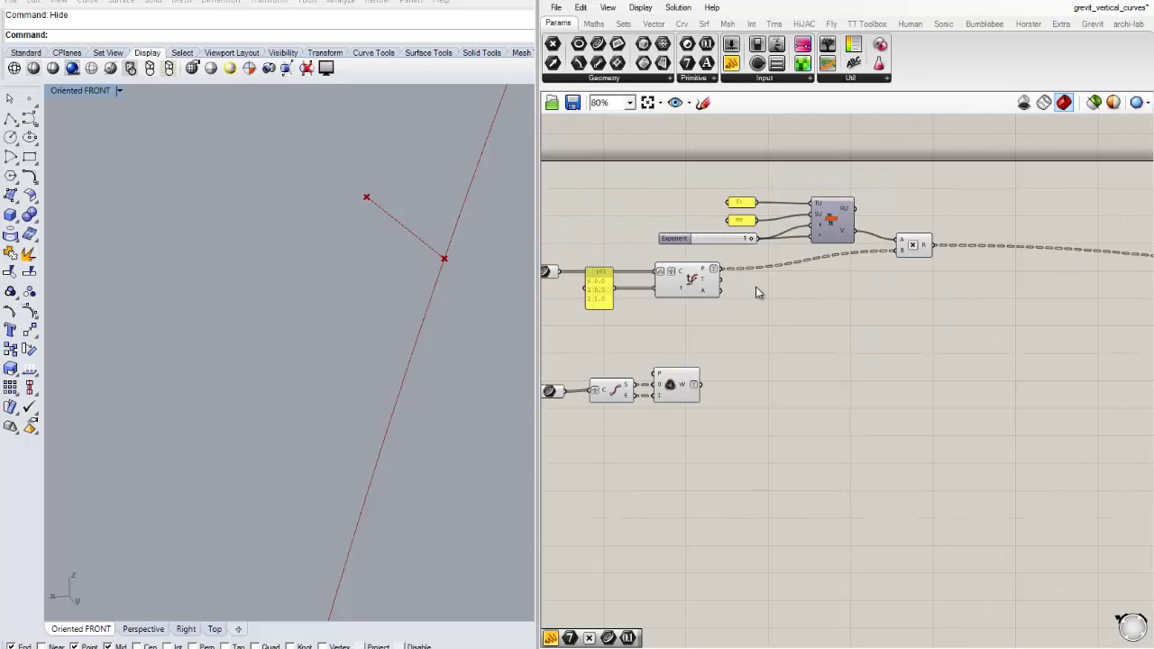
pyautogui.scroll(1, 824, 216)
pyautogui.scroll(1, 811, 234)
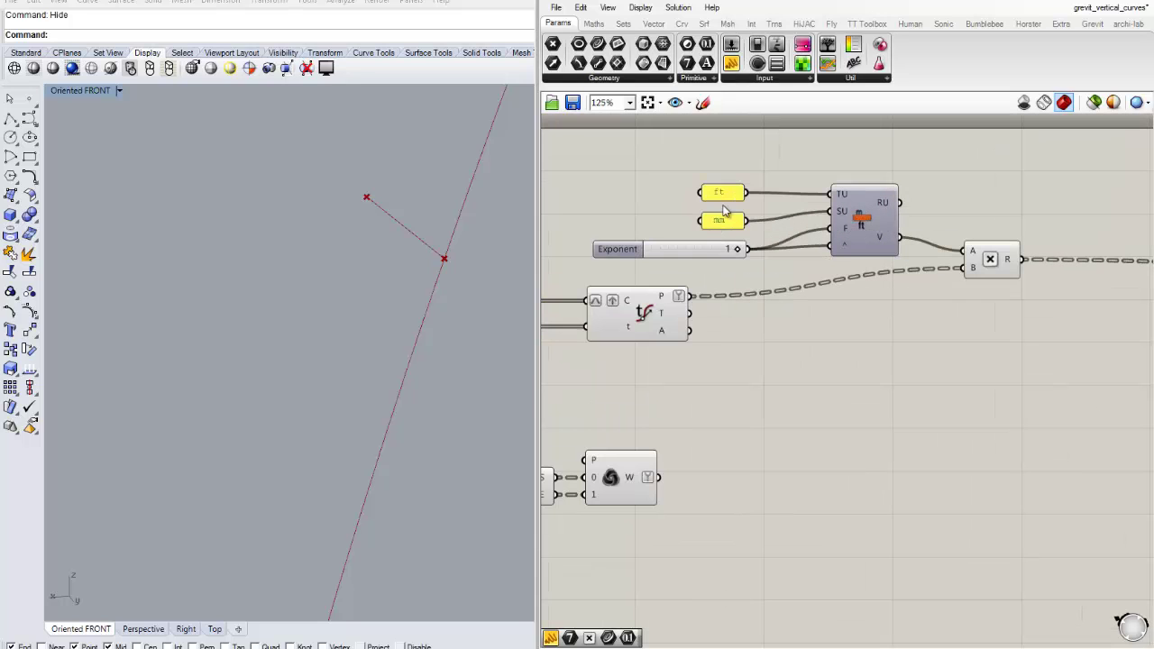
pyautogui.click(993, 268)
pyautogui.keyDown('alt'); pyautogui.moveTo(994, 269); pyautogui.dragTo(985, 484); pyautogui.keyUp('alt')
pyautogui.click(796, 503)
pyautogui.moveTo(661, 485); pyautogui.dragTo(982, 484)
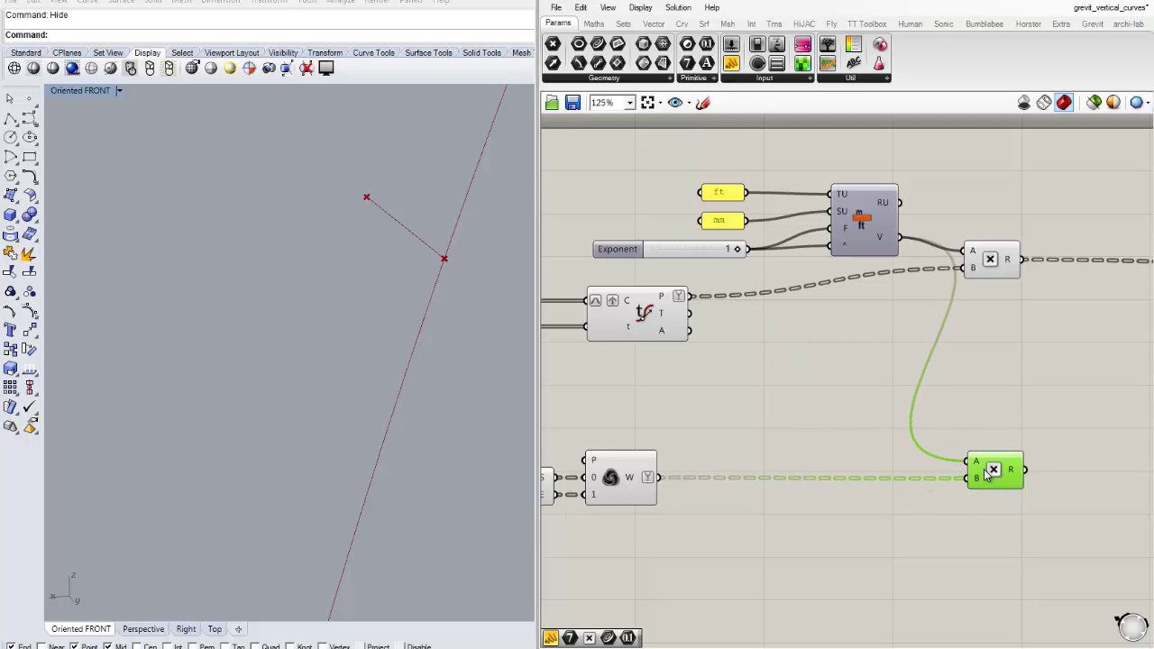
pyautogui.click(1034, 422)
# Add a second Grevit Revit component with Points, Family, Type and Param inputs below the one fed by the 3_point_arc panel.
pyautogui.scroll(-2, 1039, 417)
pyautogui.moveTo(1038, 419); pyautogui.dragTo(750, 405, button='right')
pyautogui.scroll(1, 661, 305)
pyautogui.scroll(-2, 765, 376)
pyautogui.scroll(2, 750, 405)
pyautogui.scroll(-2, 979, 337)
pyautogui.moveTo(808, 353); pyautogui.dragTo(717, 345, button='right')
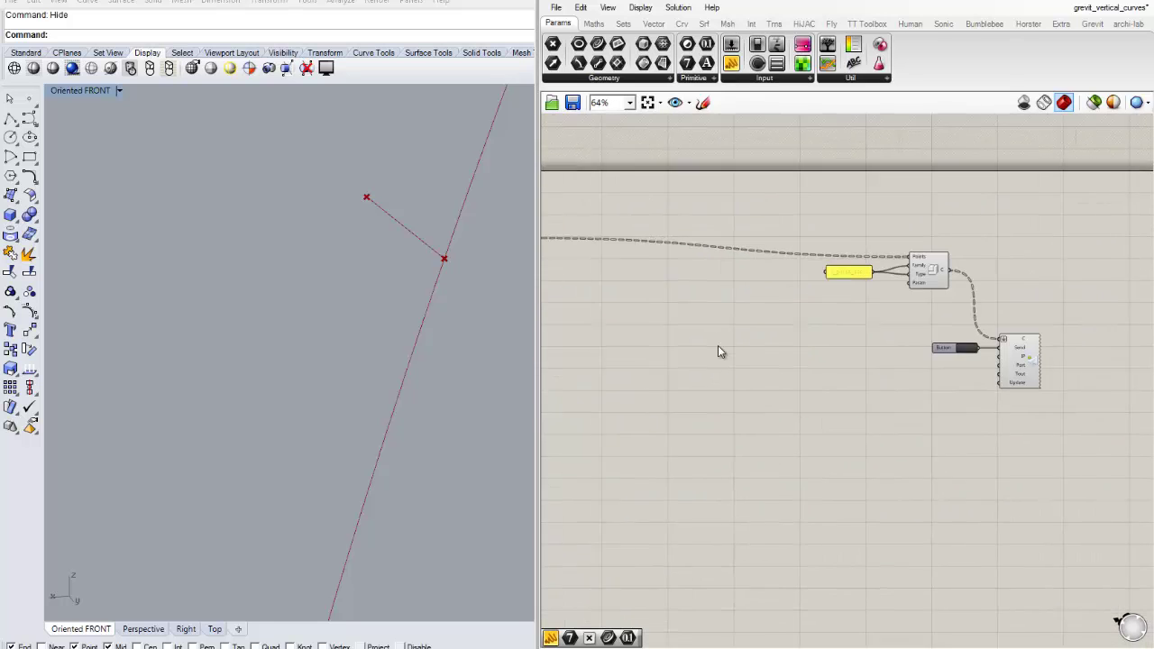
pyautogui.scroll(4, 895, 291)
pyautogui.moveTo(932, 319); pyautogui.dragTo(649, 226)
pyautogui.click(785, 334)
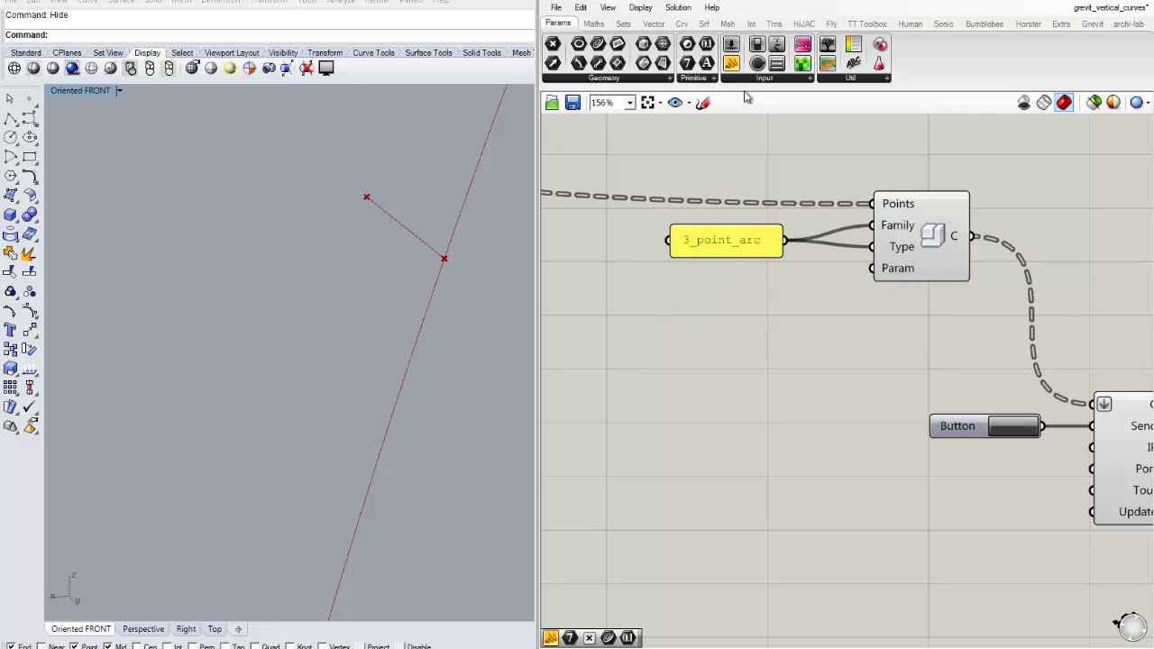
pyautogui.click(1092, 23)
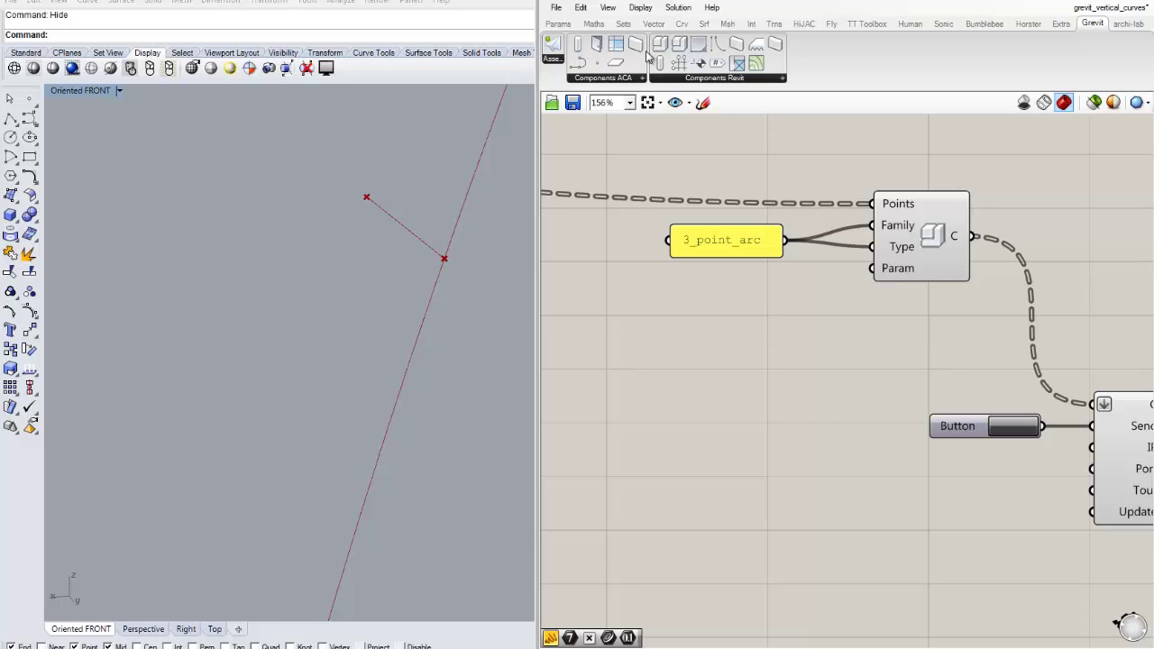
pyautogui.moveTo(667, 49); pyautogui.dragTo(756, 447)
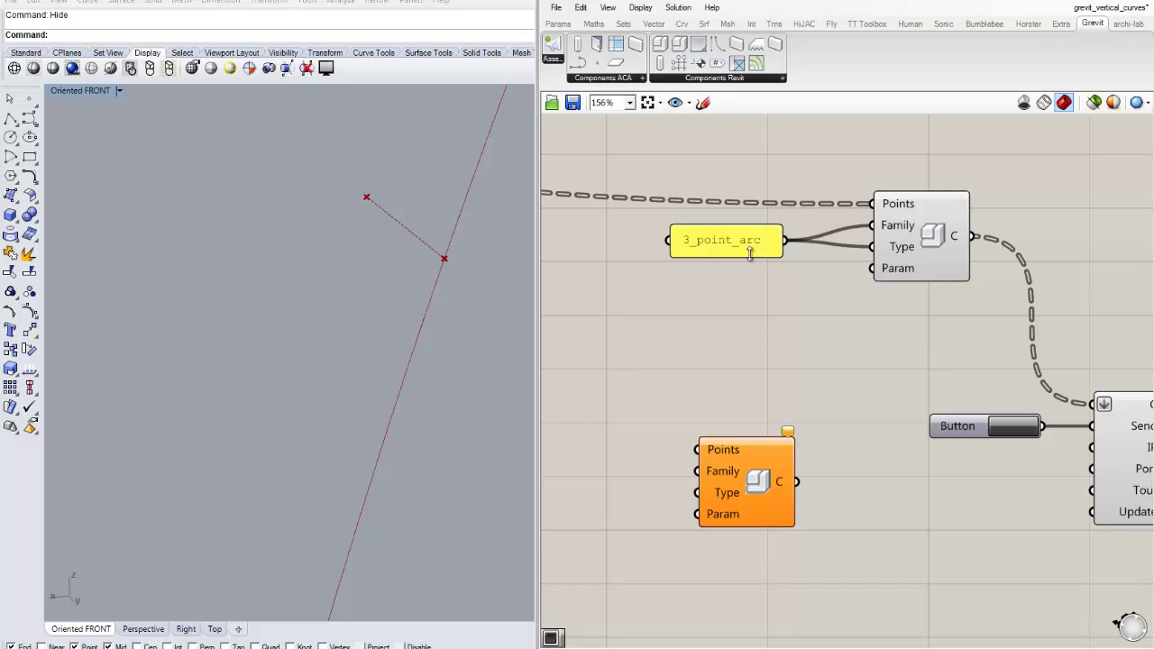
# Reposition the new Grevit component under the existing one, next to the Send button.
pyautogui.moveTo(718, 325); pyautogui.dragTo(809, 245, button='right')
pyautogui.moveTo(855, 395); pyautogui.dragTo(902, 383)
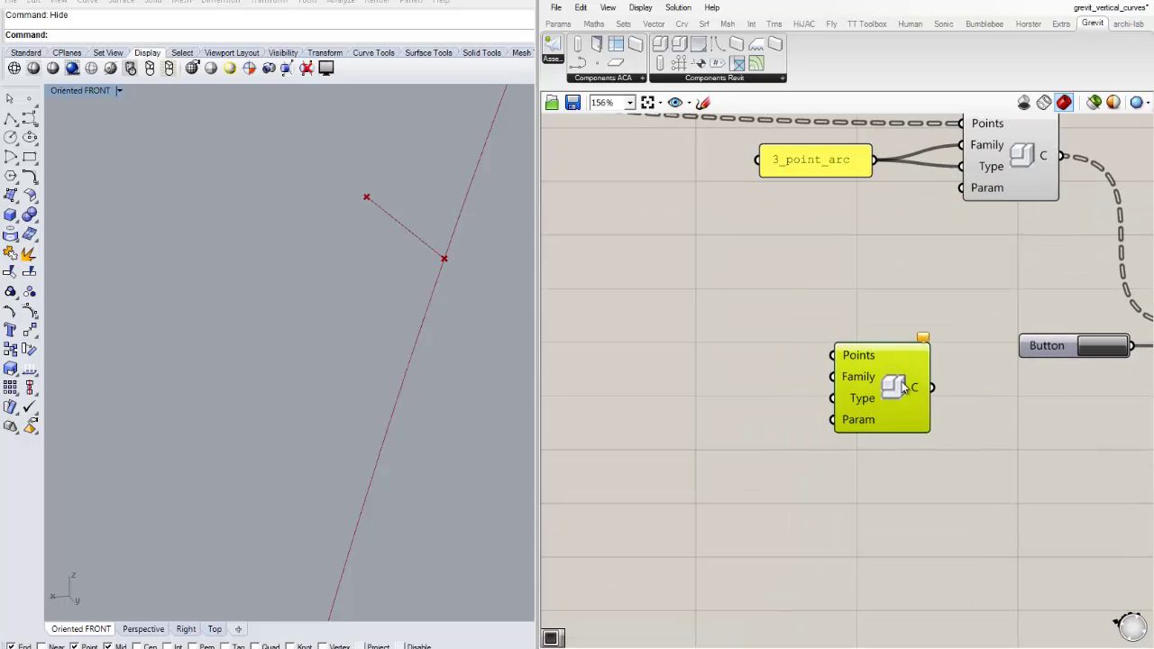
pyautogui.scroll(-1, 898, 300)
pyautogui.moveTo(863, 312); pyautogui.dragTo(794, 333, button='right')
pyautogui.moveTo(819, 387); pyautogui.dragTo(838, 384)
# Duplicate the 3_point_arc panel, place the copy beside the new Grevit component and change its text to 2_point_line.
pyautogui.click(762, 214)
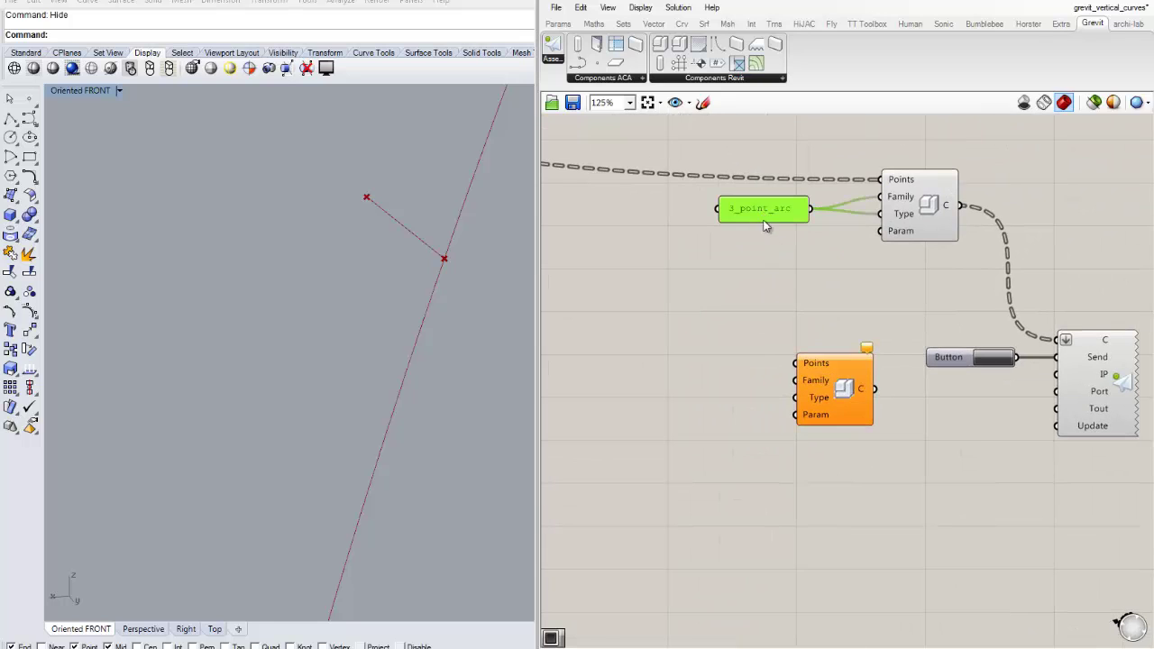
pyautogui.hotkey('ctrl', 'c')
pyautogui.hotkey('ctrl', 'v')
pyautogui.moveTo(769, 233); pyautogui.dragTo(724, 362)
pyautogui.doubleClick(724, 363)
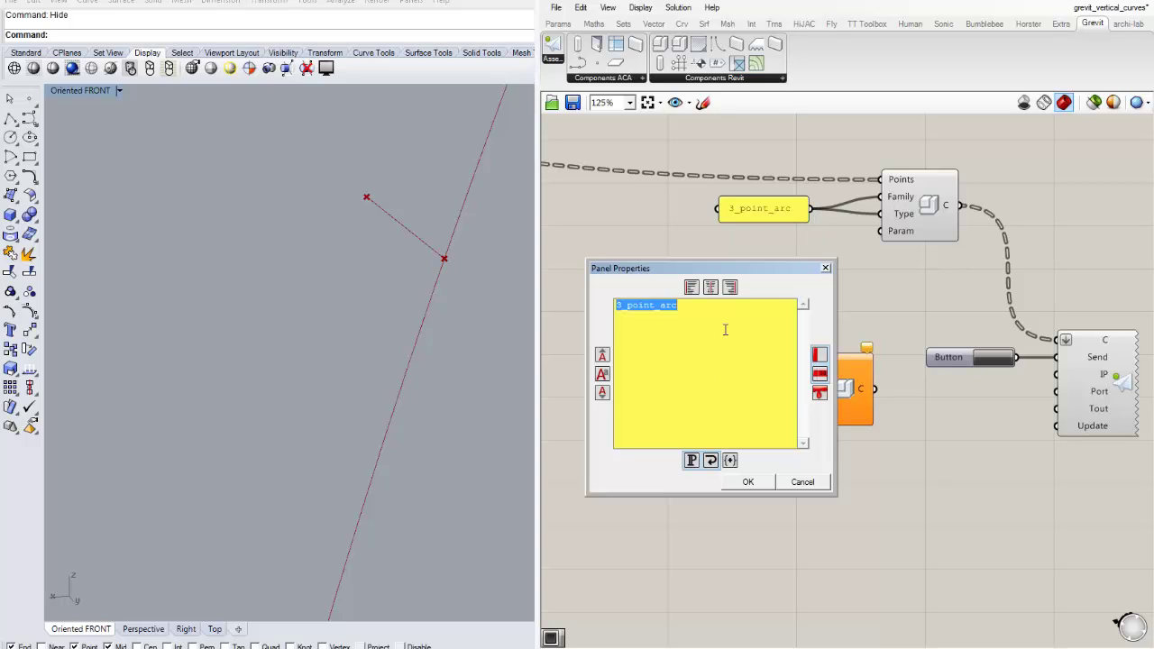
pyautogui.write('2')
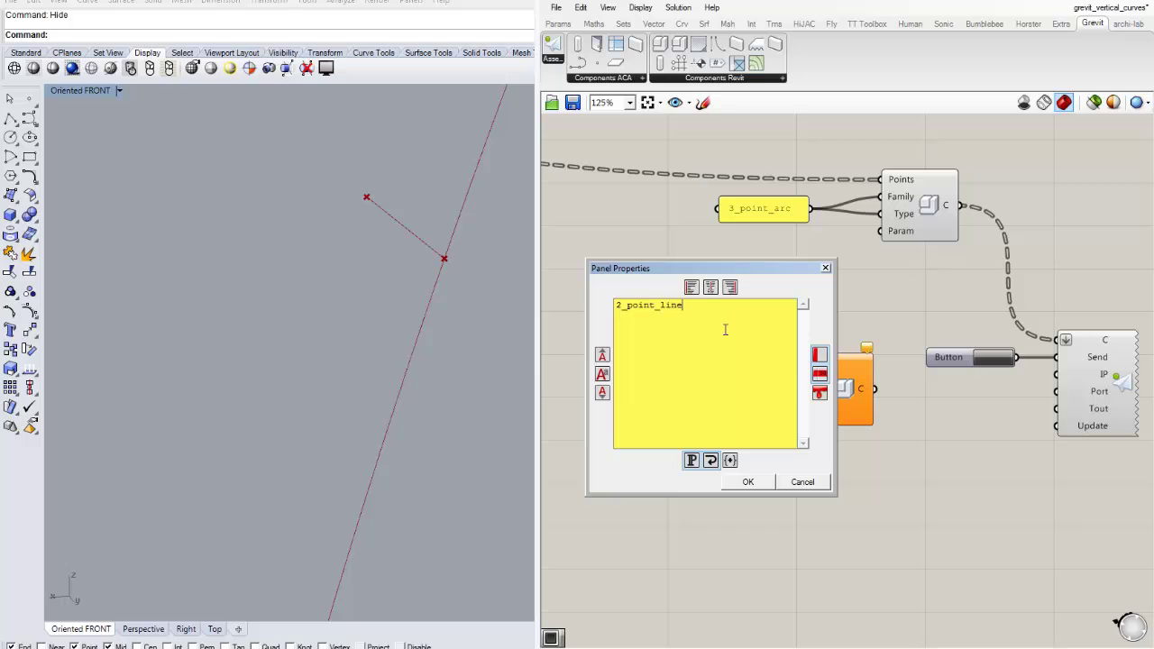
pyautogui.click(752, 480)
# Connect the 2_point_line panel to the new component's Family and Type inputs and shift the component slightly away from the panel.
pyautogui.moveTo(711, 380); pyautogui.dragTo(795, 380)
pyautogui.moveTo(728, 395); pyautogui.dragTo(795, 397)
pyautogui.moveTo(833, 393); pyautogui.dragTo(850, 393)
pyautogui.click(810, 329)
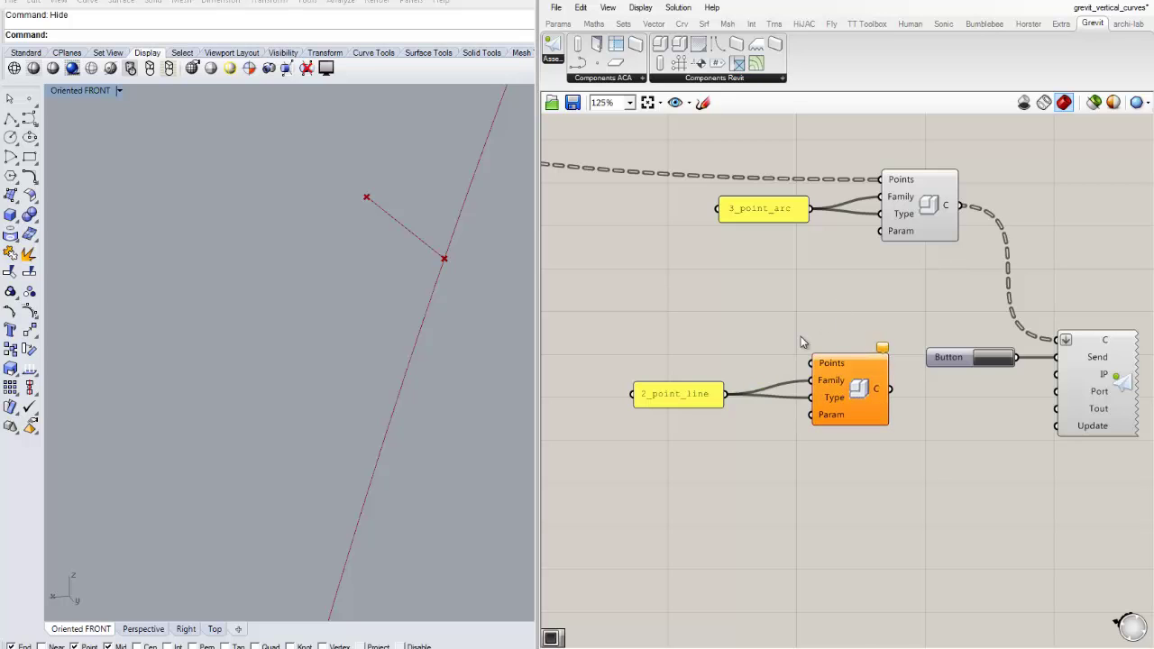
# Wire the lower multiplication result into the new Grevit component's Points input and move that component with its 2_point_line panel further down.
pyautogui.scroll(-3, 732, 341)
pyautogui.moveTo(725, 338); pyautogui.dragTo(1062, 343)
pyautogui.scroll(3, 812, 378)
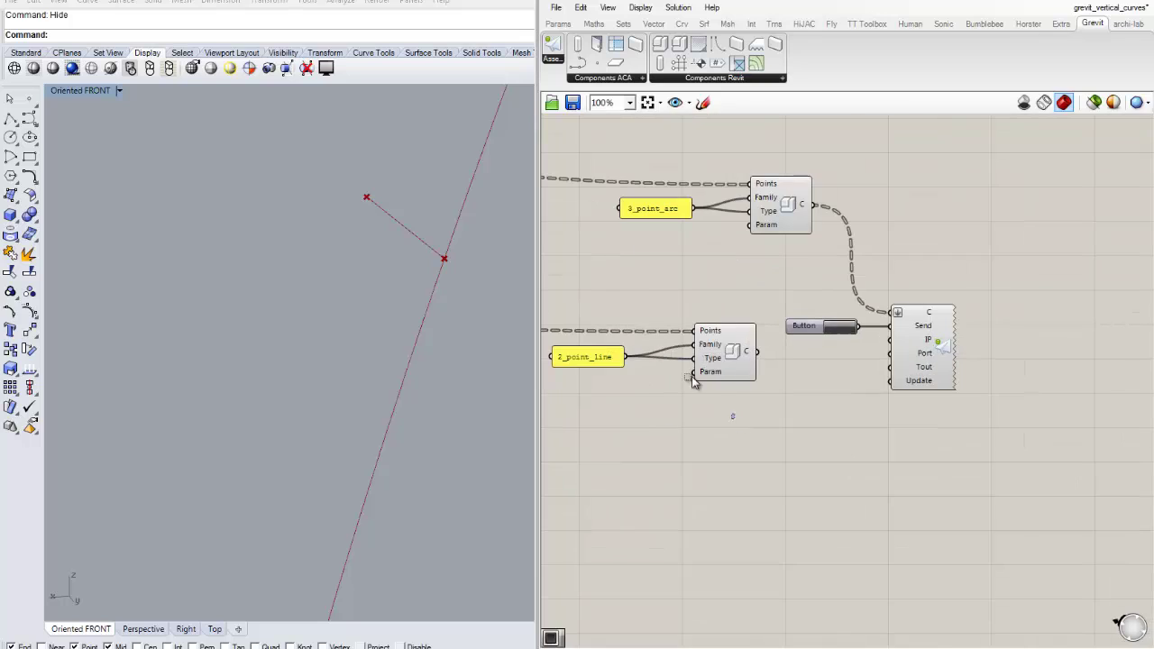
pyautogui.moveTo(734, 412); pyautogui.dragTo(593, 330)
pyautogui.moveTo(809, 379); pyautogui.dragTo(800, 453)
pyautogui.click(888, 462)
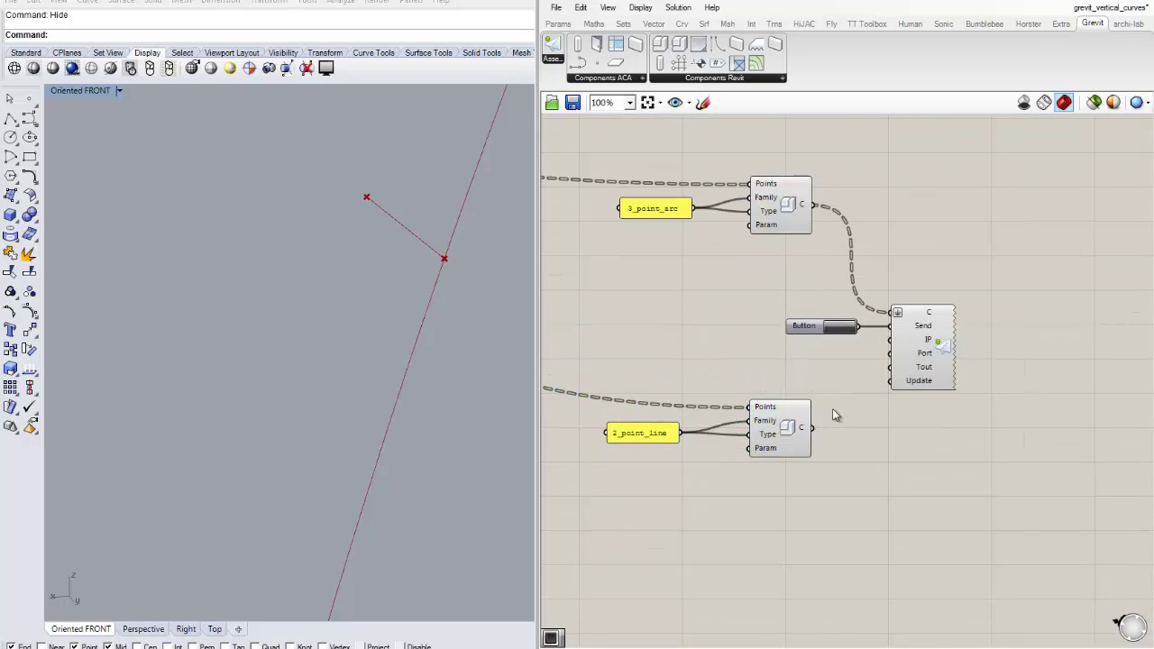
# Add the 2_point_line component's output to the Send component's C input alongside the existing wire, and shift the Send component slightly away.
pyautogui.moveTo(818, 434); pyautogui.dragTo(891, 313)
pyautogui.click(919, 339)
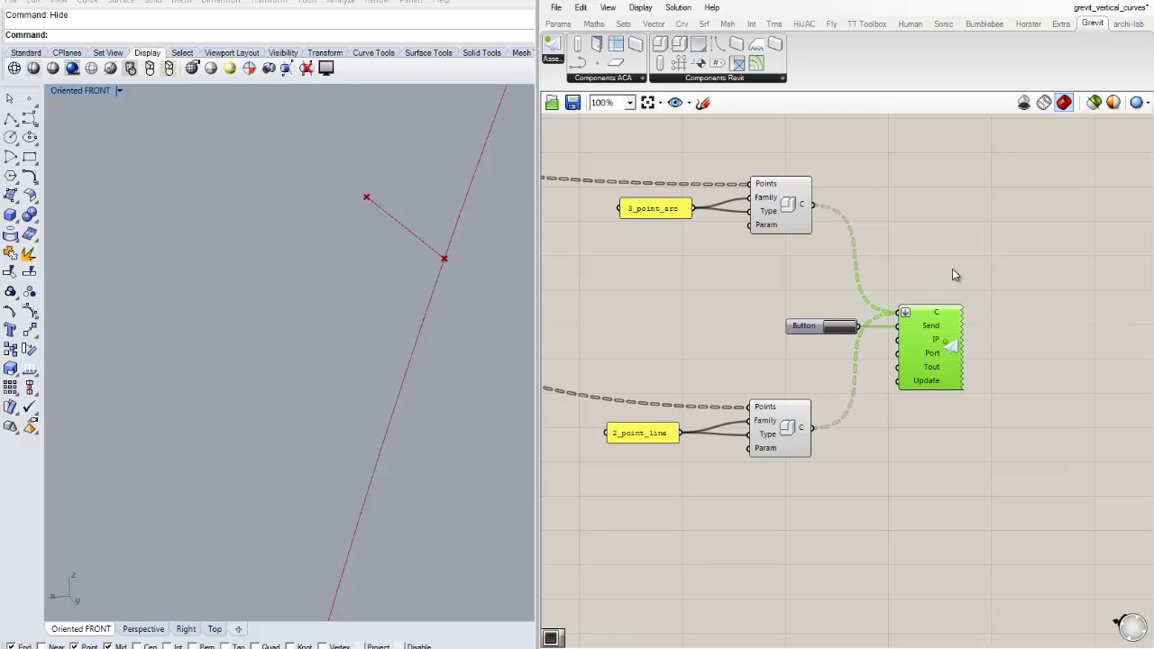
pyautogui.click(952, 268)
pyautogui.scroll(-2, 910, 355)
pyautogui.moveTo(769, 374); pyautogui.dragTo(910, 354, button='right')
pyautogui.scroll(2, 977, 398)
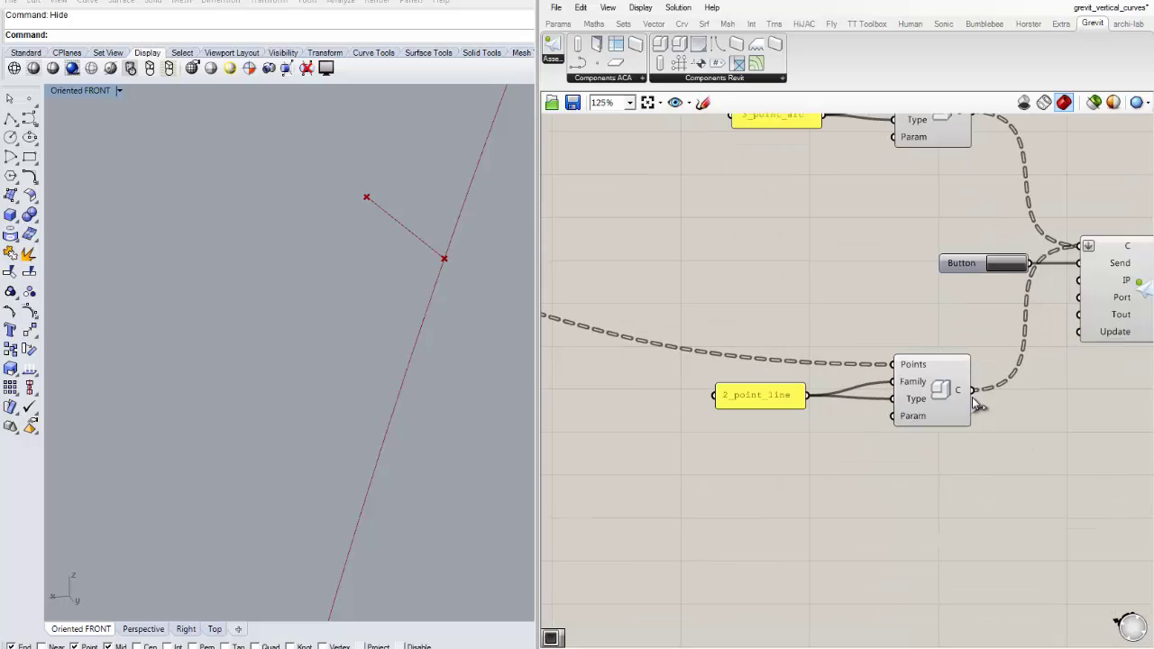
pyautogui.scroll(-2, 1032, 255)
pyautogui.moveTo(824, 256); pyautogui.dragTo(830, 283, button='right')
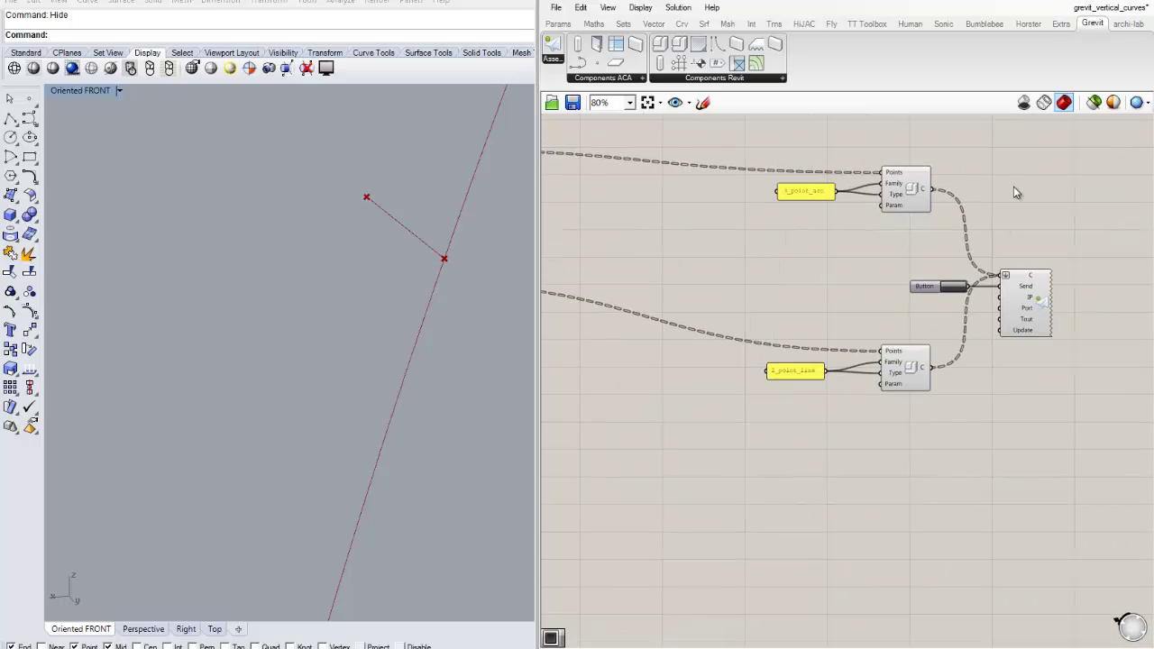
pyautogui.moveTo(1031, 309); pyautogui.dragTo(1048, 310)
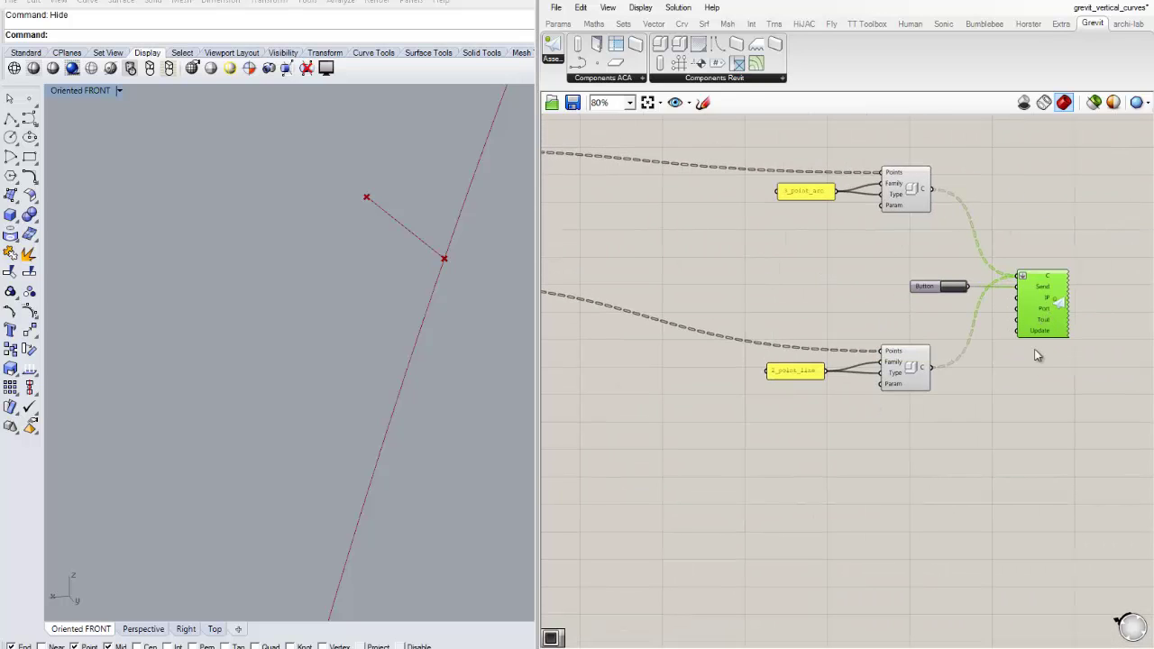
pyautogui.click(1035, 351)
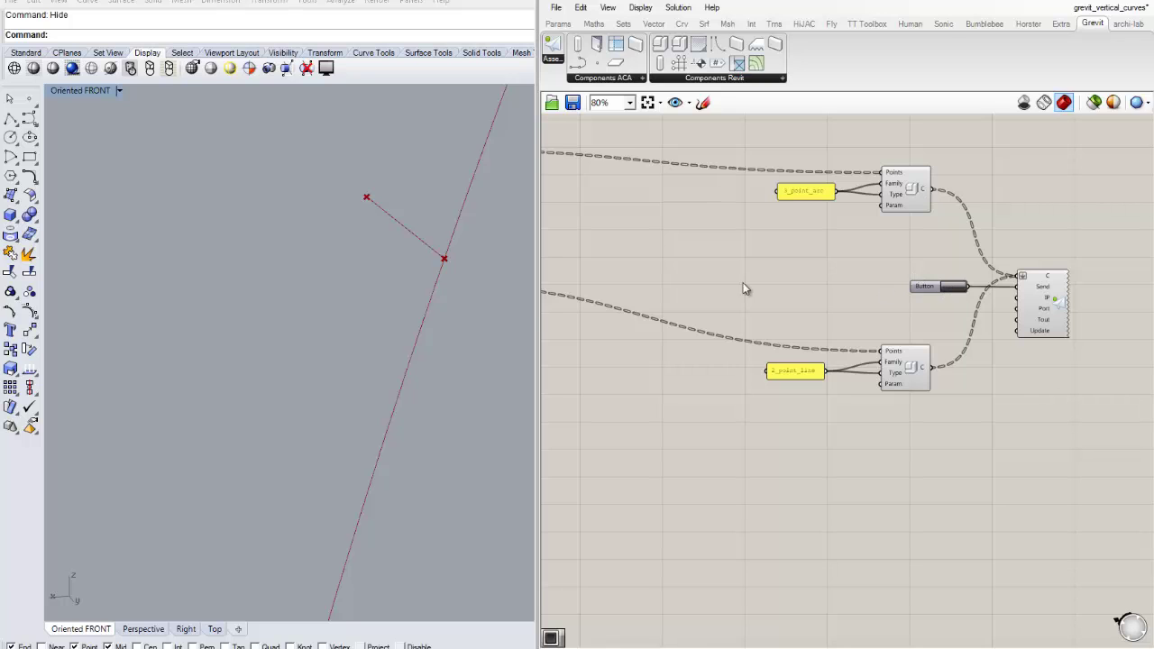
# Review the stud line branch from the woven points through the multiplication component to the 2_point_line component.
pyautogui.moveTo(743, 289); pyautogui.dragTo(883, 312, button='right')
pyautogui.scroll(-2, 883, 312)
pyautogui.moveTo(829, 337); pyautogui.dragTo(853, 334, button='right')
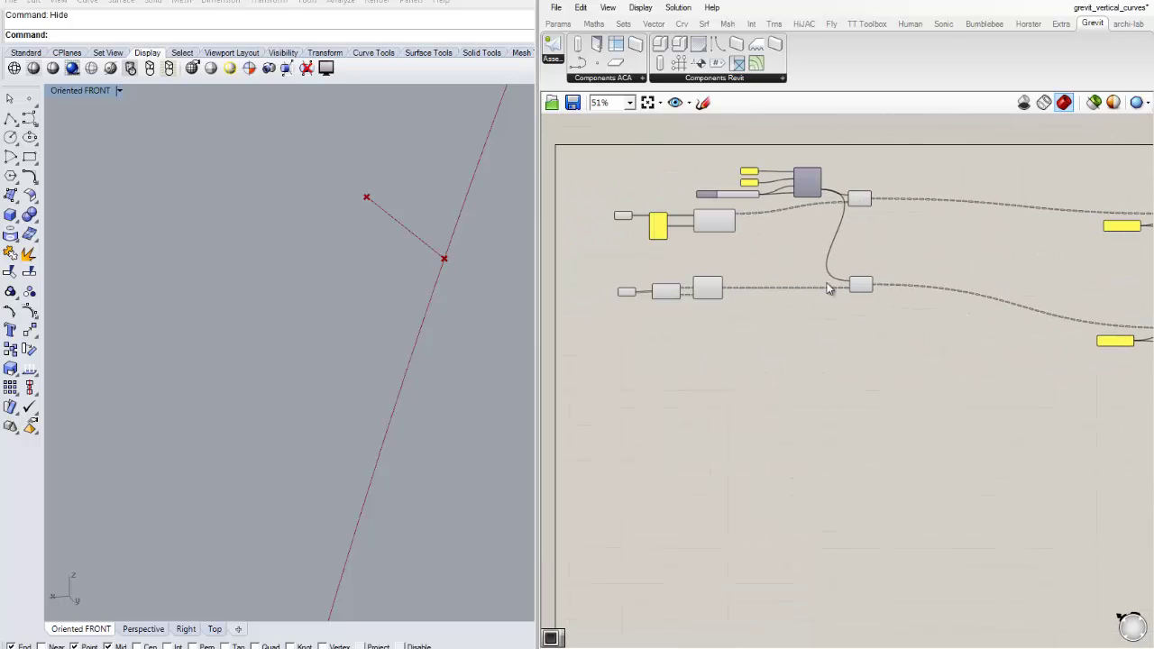
pyautogui.scroll(3, 829, 288)
pyautogui.click(906, 292)
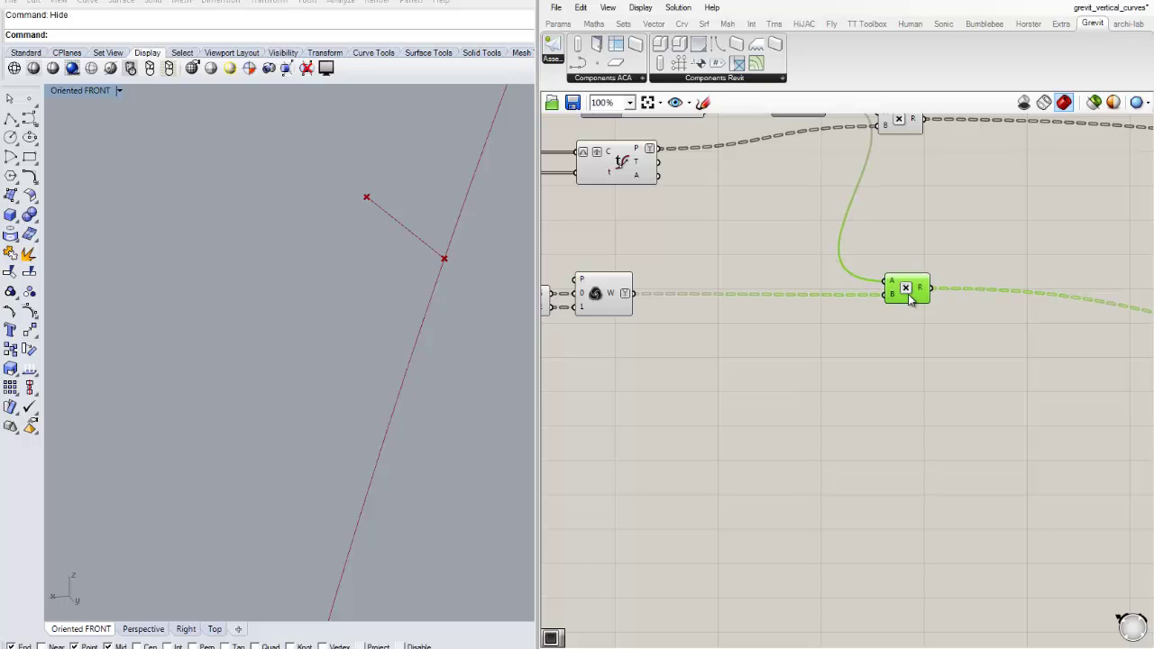
pyautogui.click(938, 342)
pyautogui.scroll(-3, 937, 341)
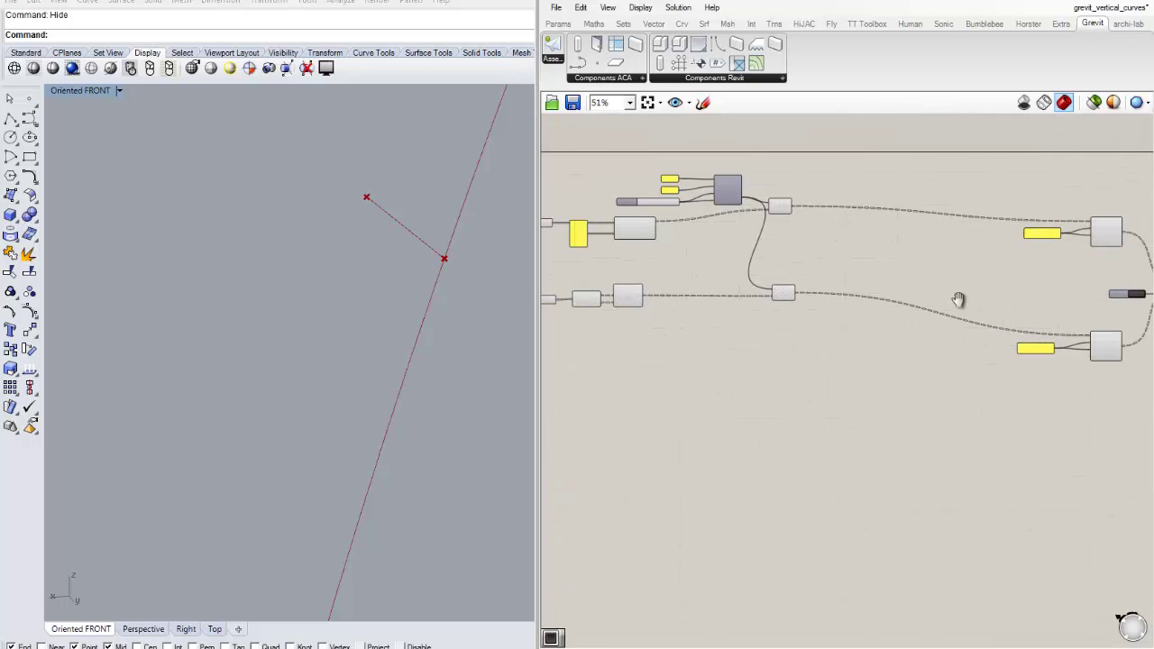
pyautogui.moveTo(958, 299); pyautogui.dragTo(902, 304, button='right')
pyautogui.scroll(3, 903, 305)
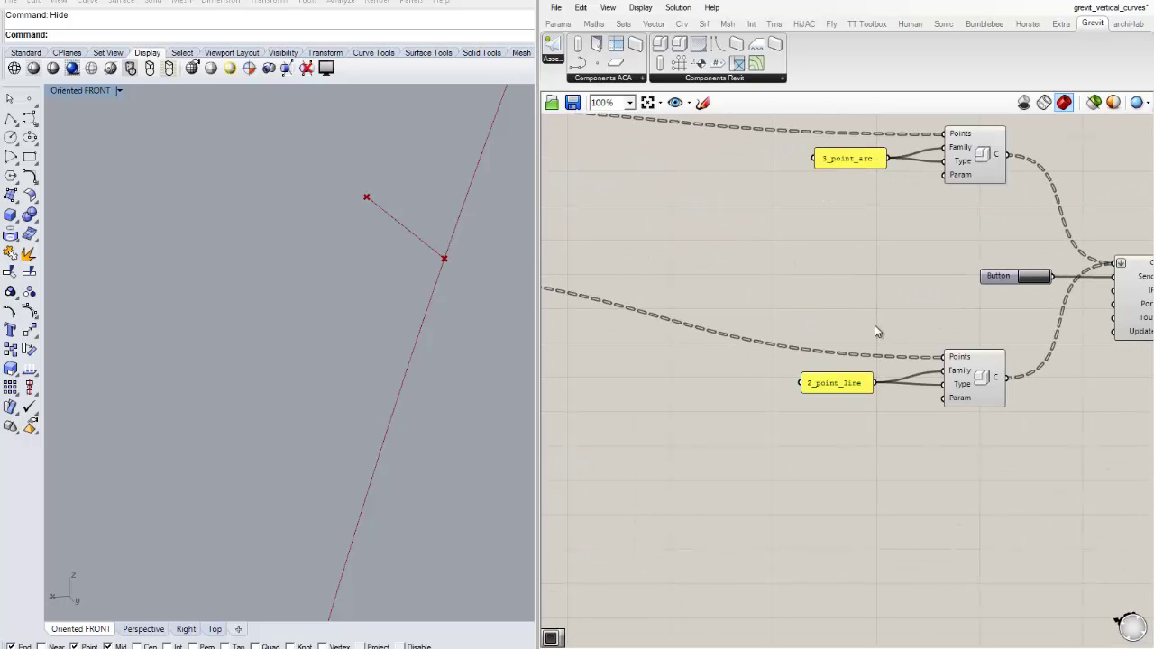
pyautogui.scroll(-3, 874, 326)
pyautogui.moveTo(678, 289); pyautogui.dragTo(901, 279, button='right')
pyautogui.scroll(3, 834, 298)
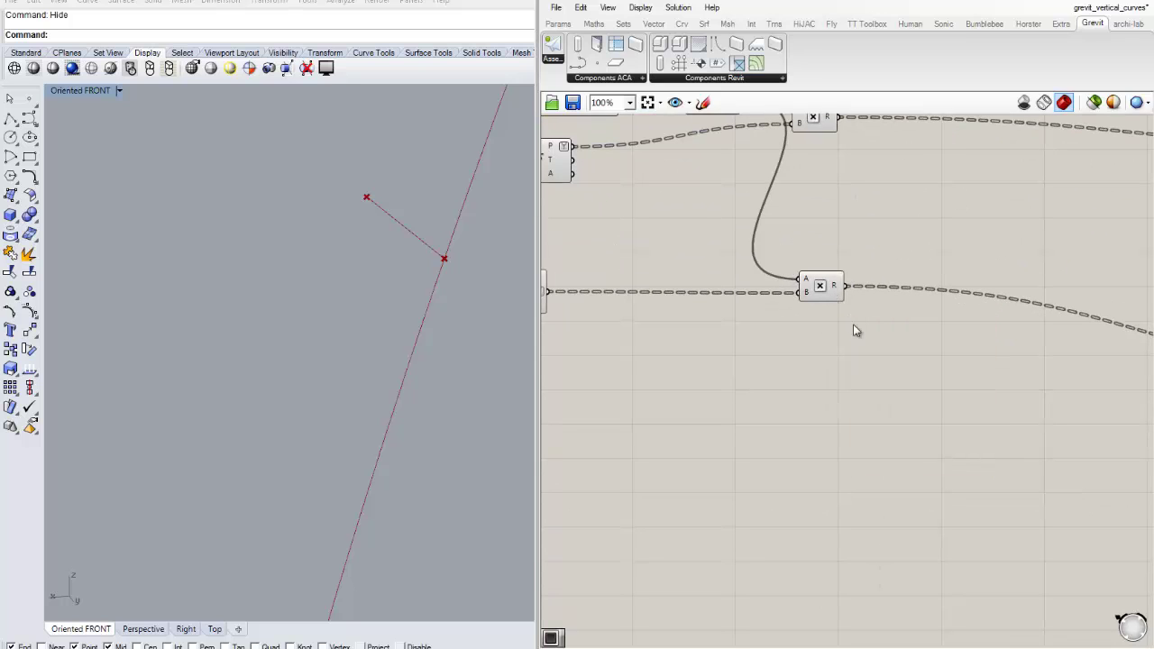
pyautogui.click(822, 288)
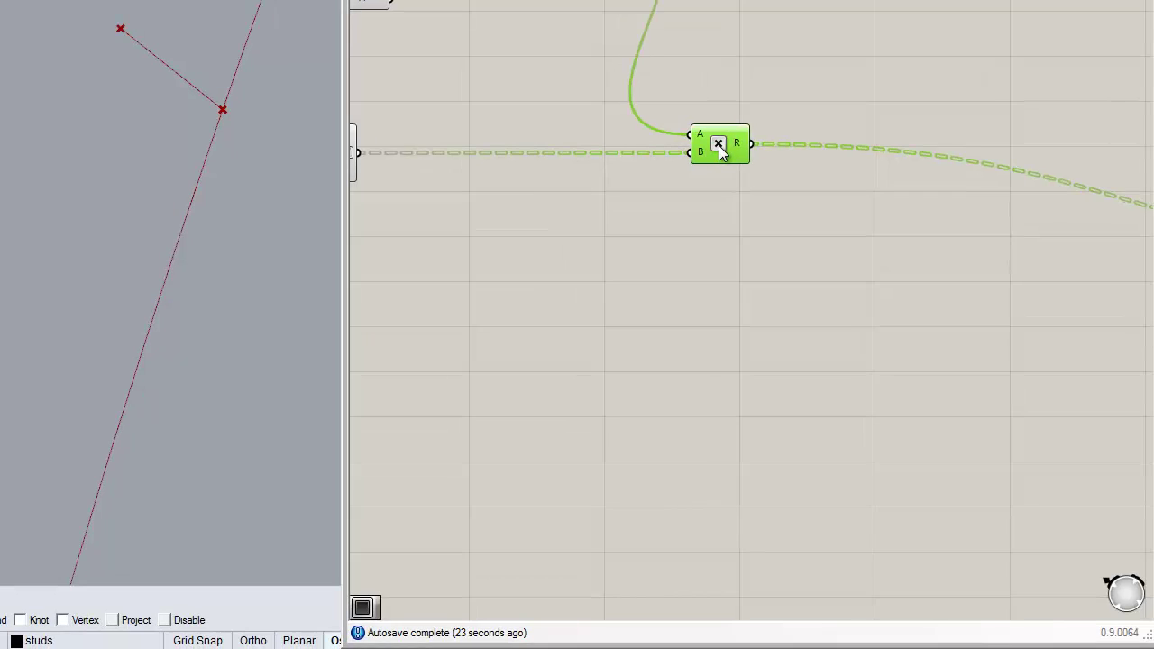
pyautogui.click(747, 207)
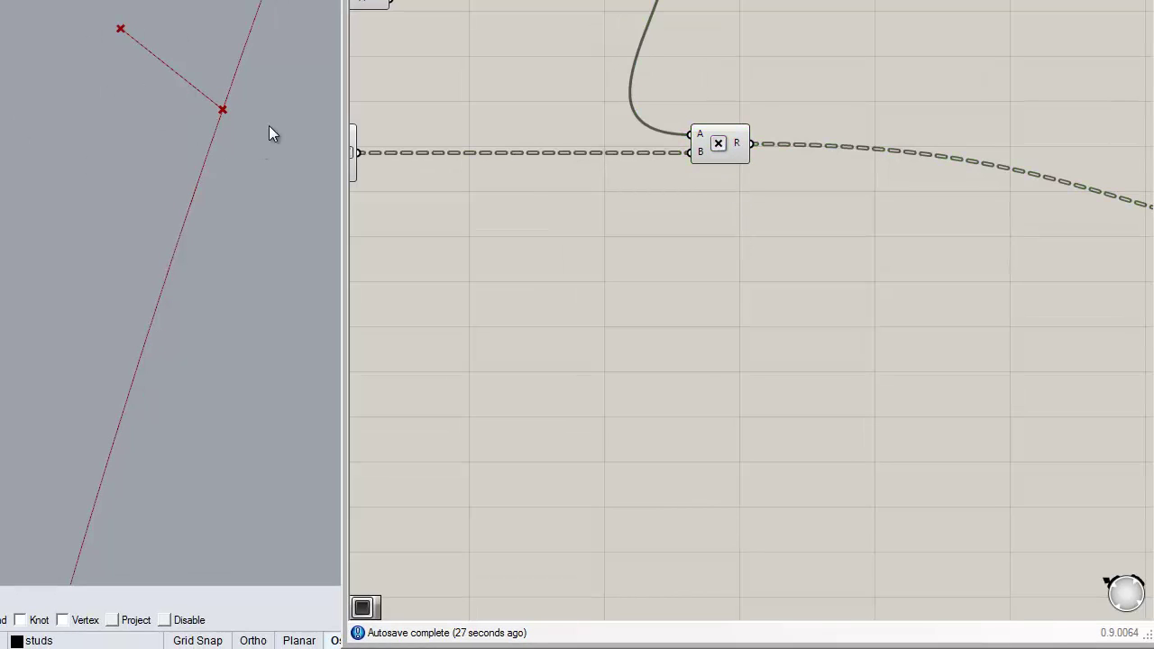
pyautogui.moveTo(775, 275); pyautogui.dragTo(741, 274, button='right')
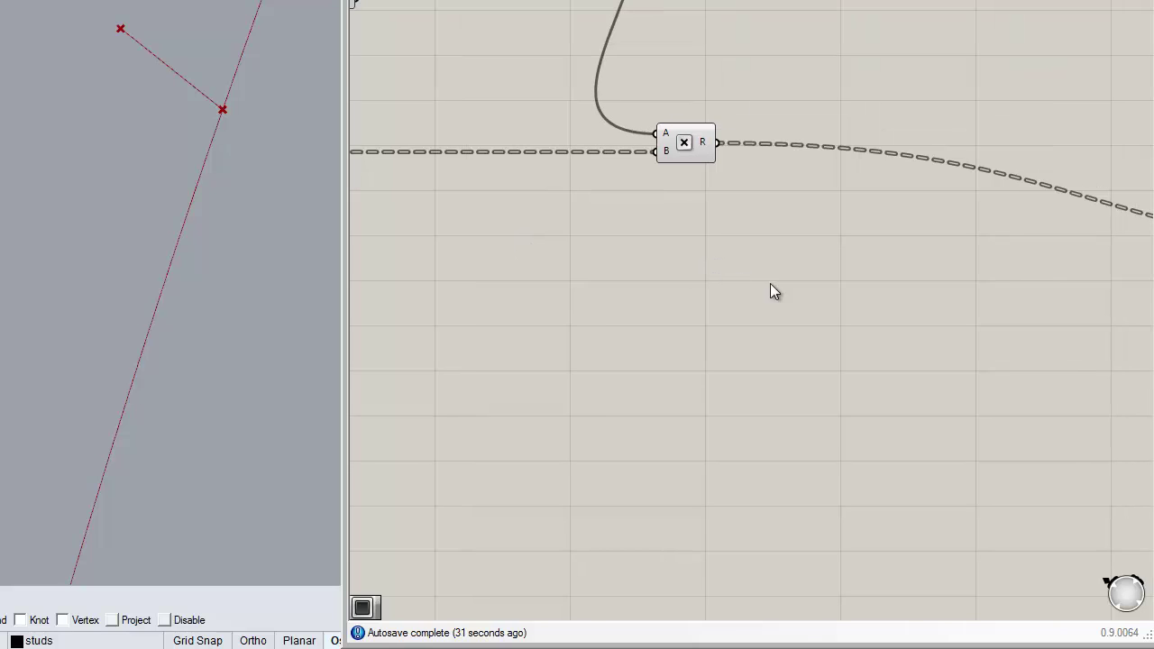
# Add a Distance component below the Weave output and connect the stud curves' start and end points to its A and B inputs.
pyautogui.moveTo(765, 270); pyautogui.dragTo(1001, 253, button='right')
pyautogui.doubleClick(782, 353)
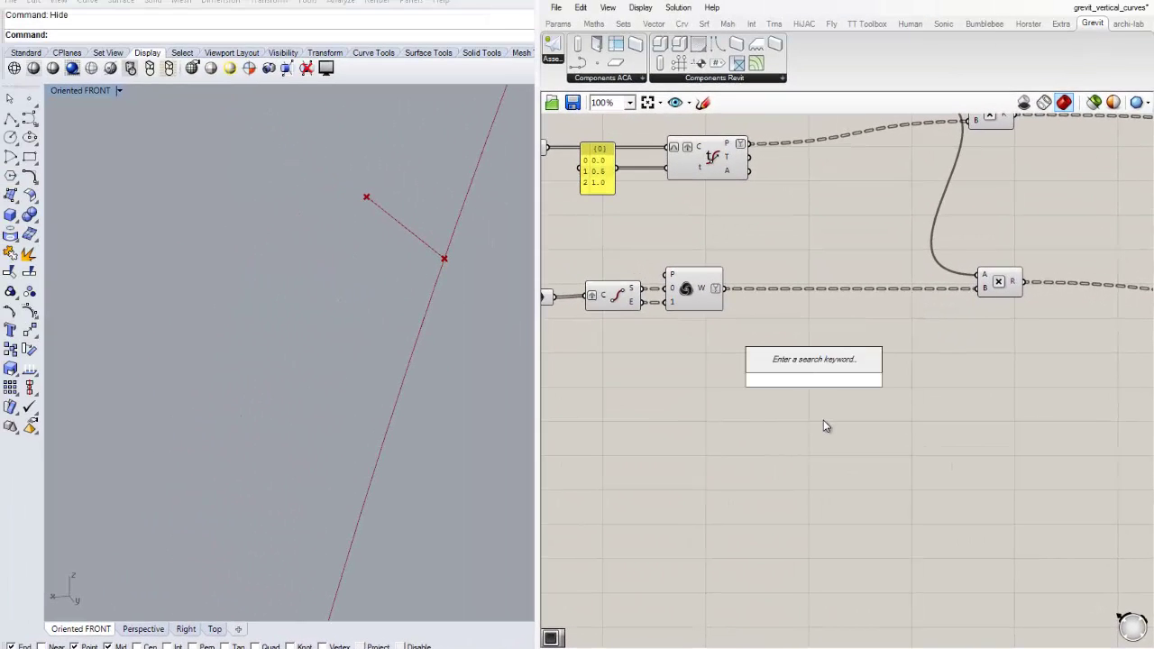
pyautogui.scroll(1, 687, 289)
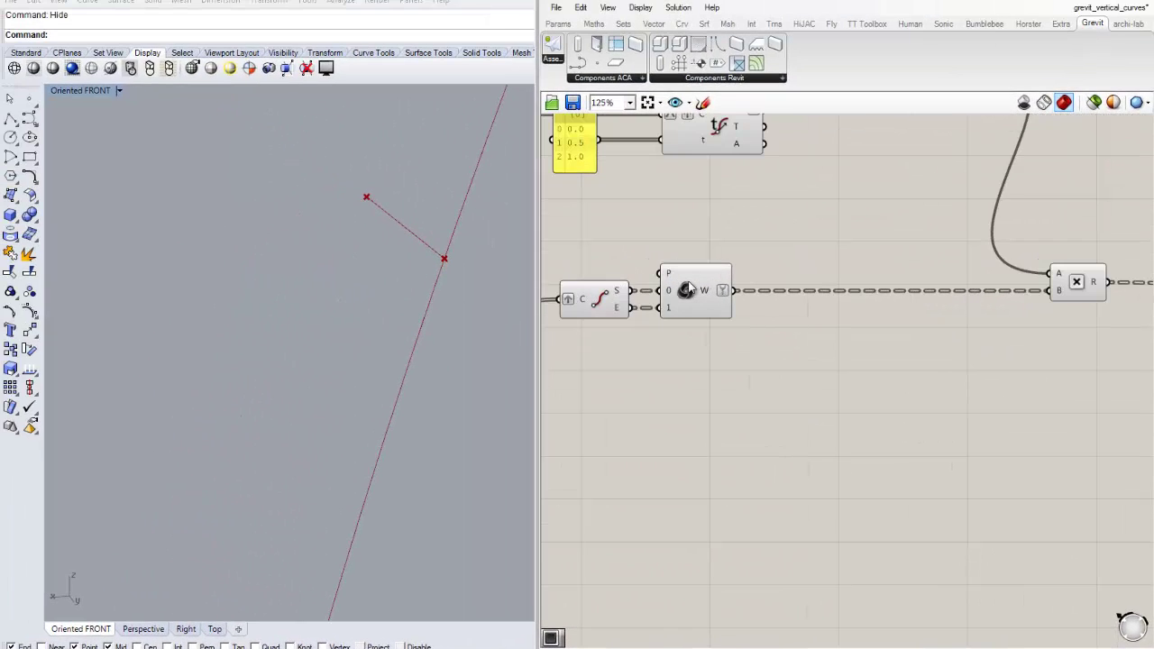
pyautogui.moveTo(886, 385); pyautogui.dragTo(858, 373, button='right')
pyautogui.doubleClick(952, 385)
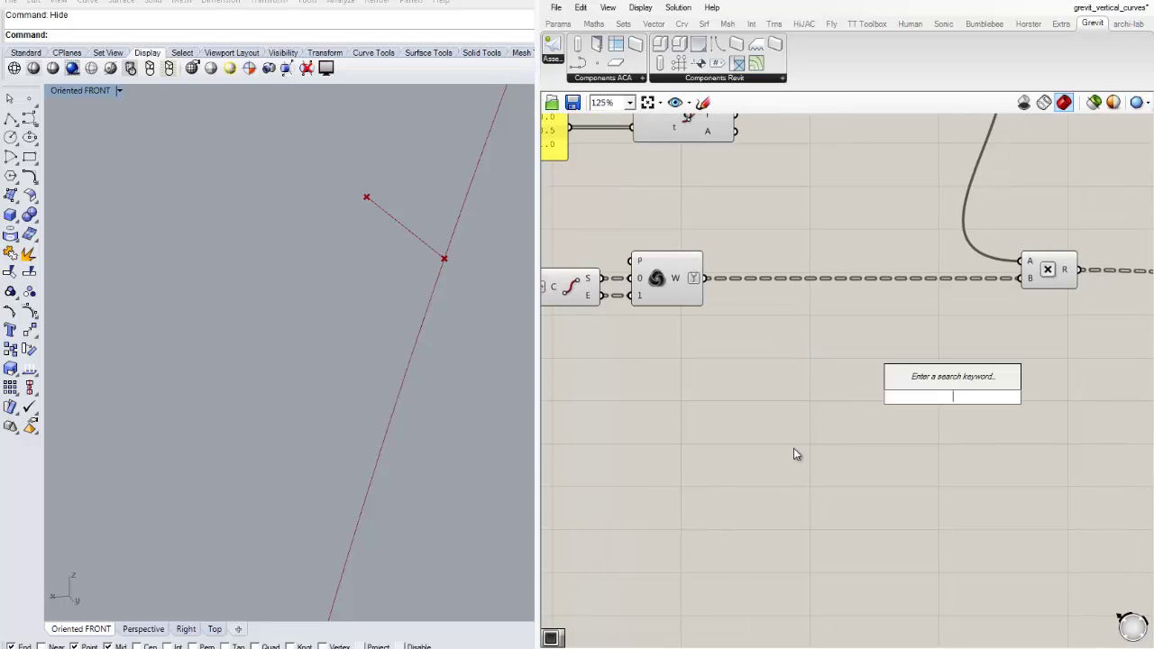
pyautogui.write('dis')
pyautogui.click(924, 379)
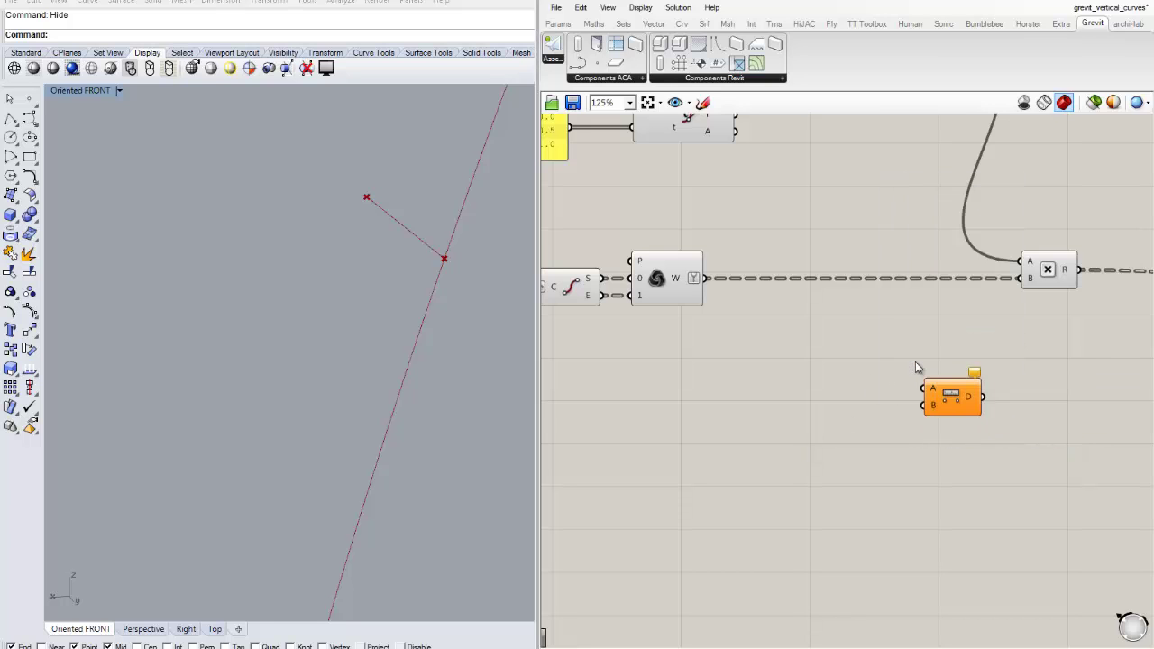
pyautogui.moveTo(947, 396); pyautogui.dragTo(873, 353)
pyautogui.moveTo(603, 279); pyautogui.dragTo(849, 344)
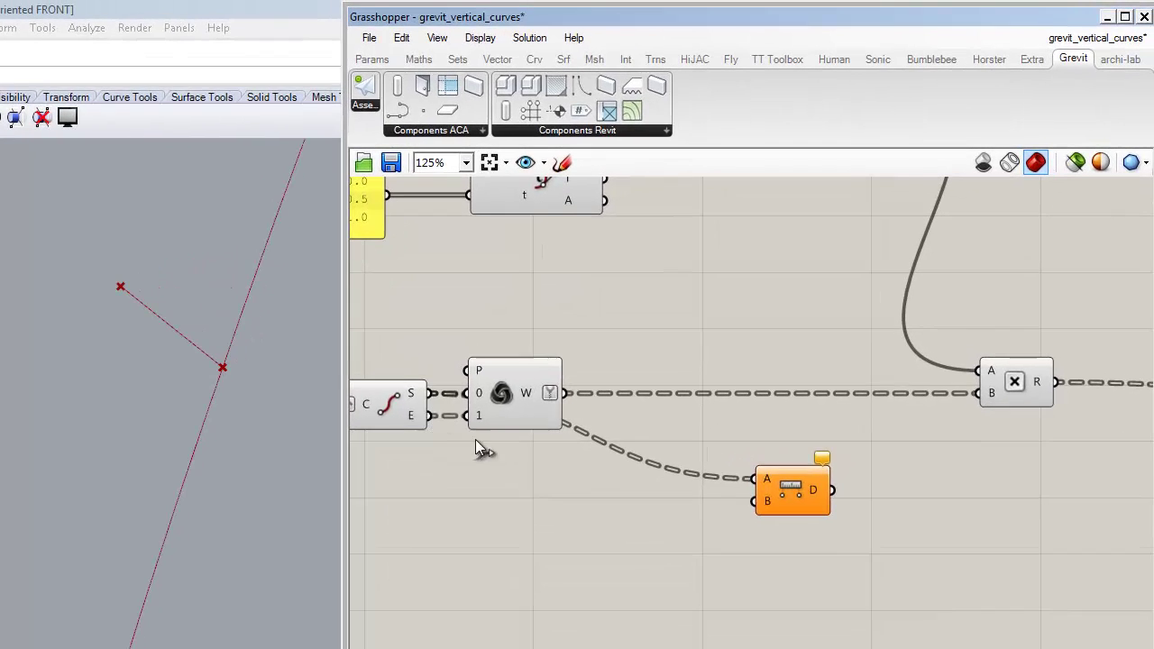
pyautogui.moveTo(475, 439); pyautogui.dragTo(807, 498)
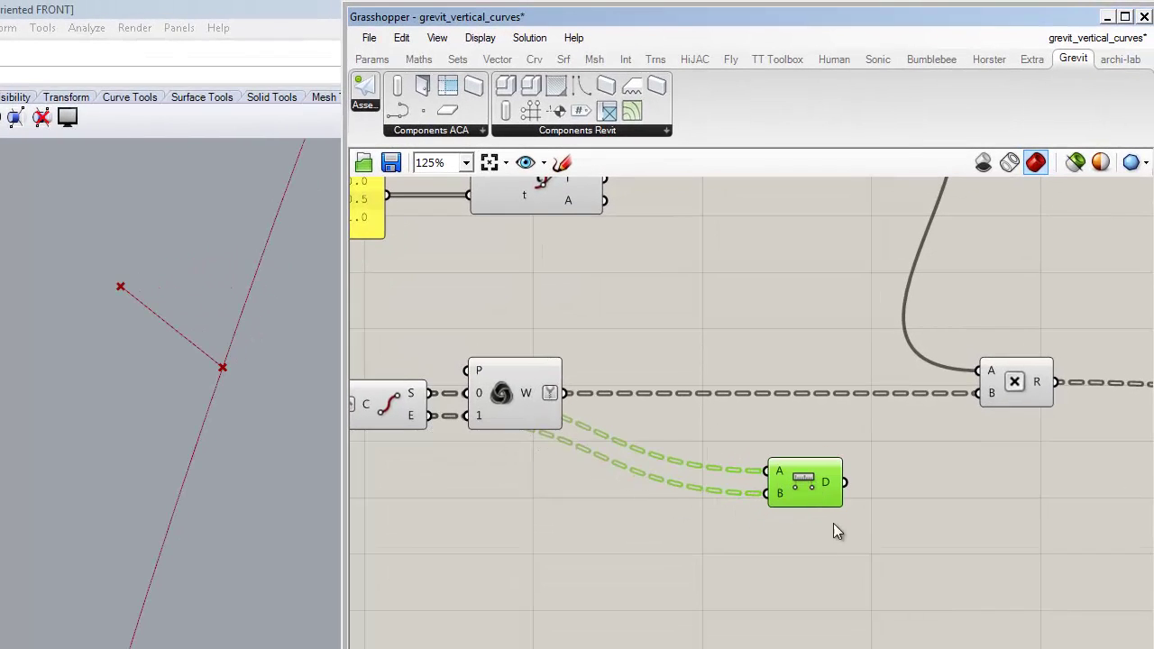
pyautogui.moveTo(906, 595); pyautogui.dragTo(727, 587, button='right')
pyautogui.moveTo(625, 483); pyautogui.dragTo(653, 478)
# Duplicate the stud branch's multiplication component, place the copy below it beside the Distance component, and feed the distance into its B input.
pyautogui.click(821, 471)
pyautogui.click(839, 391)
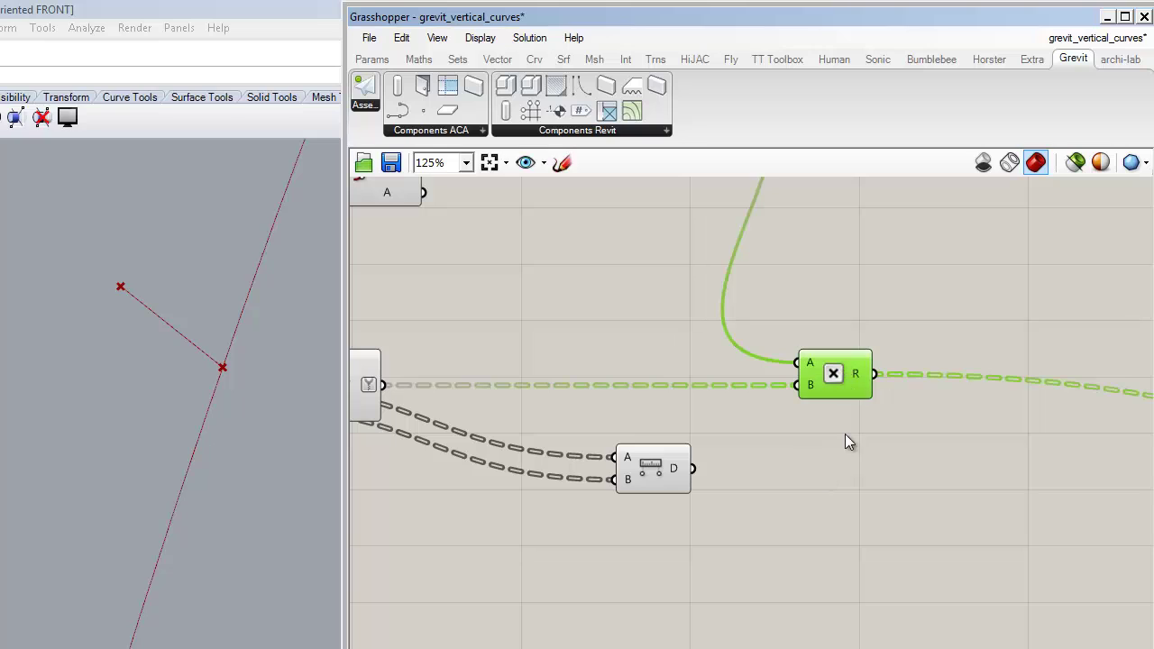
pyautogui.hotkey('ctrl', 'c')
pyautogui.hotkey('ctrl', 'v')
pyautogui.moveTo(834, 401); pyautogui.dragTo(822, 494)
pyautogui.click(723, 543)
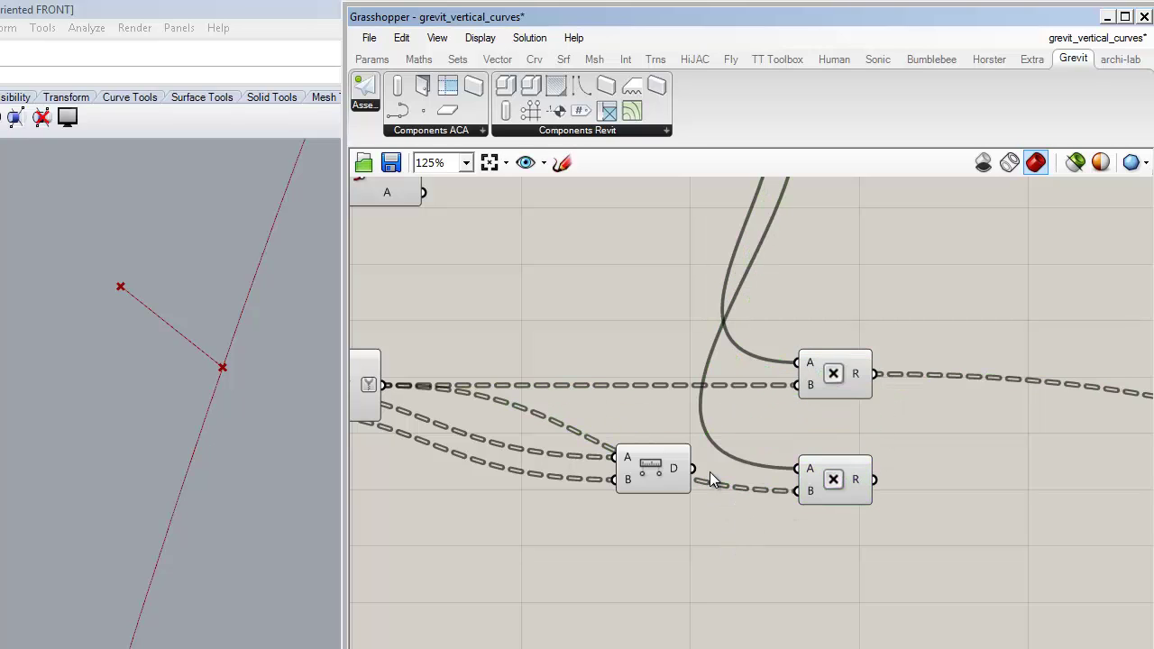
pyautogui.moveTo(693, 469); pyautogui.dragTo(801, 494)
pyautogui.moveTo(830, 487); pyautogui.dragTo(828, 463)
pyautogui.click(902, 516)
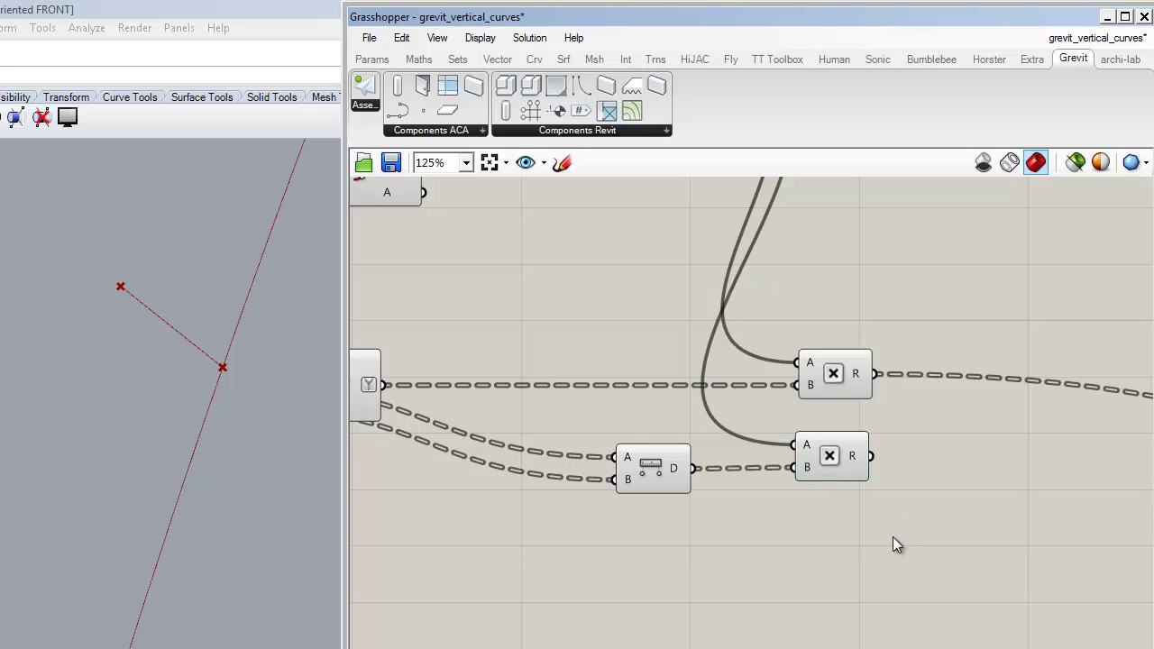
# Place an enlarged panel fed by the duplicated multiplication component's result and check the converted stud lengths.
pyautogui.moveTo(960, 555); pyautogui.dragTo(878, 507, button='right')
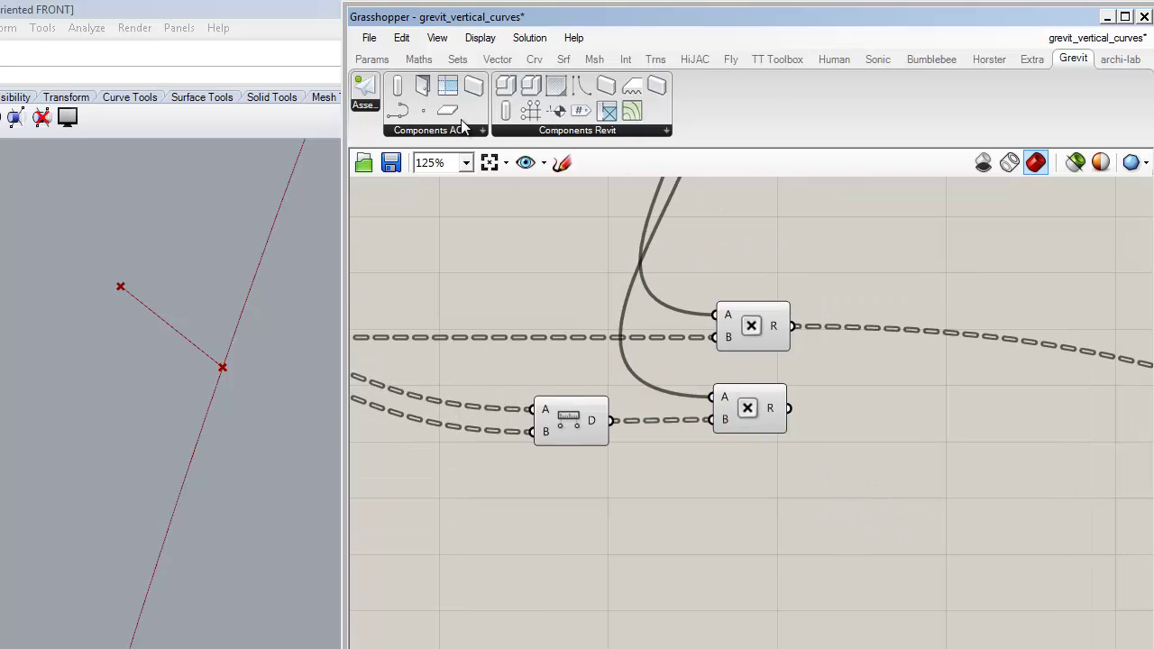
pyautogui.click(372, 62)
pyautogui.click(596, 111)
pyautogui.click(889, 420)
pyautogui.moveTo(907, 442); pyautogui.dragTo(1066, 466)
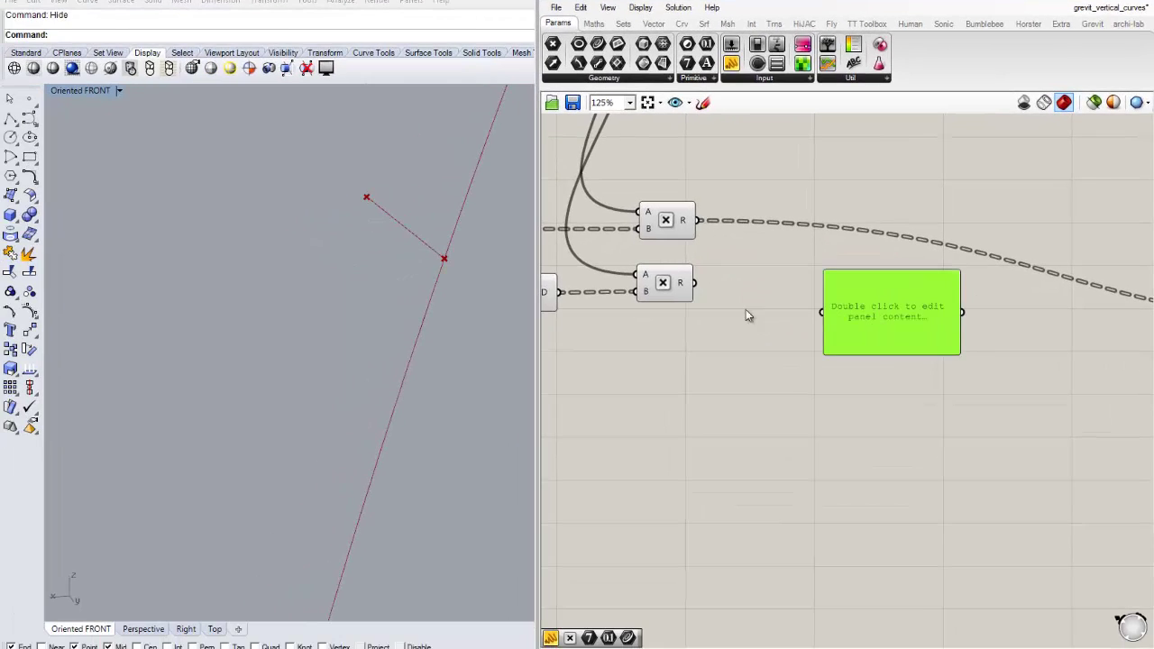
pyautogui.moveTo(697, 284); pyautogui.dragTo(823, 314)
pyautogui.moveTo(904, 348); pyautogui.dragTo(932, 441)
pyautogui.click(921, 339)
pyautogui.scroll(2, 729, 394)
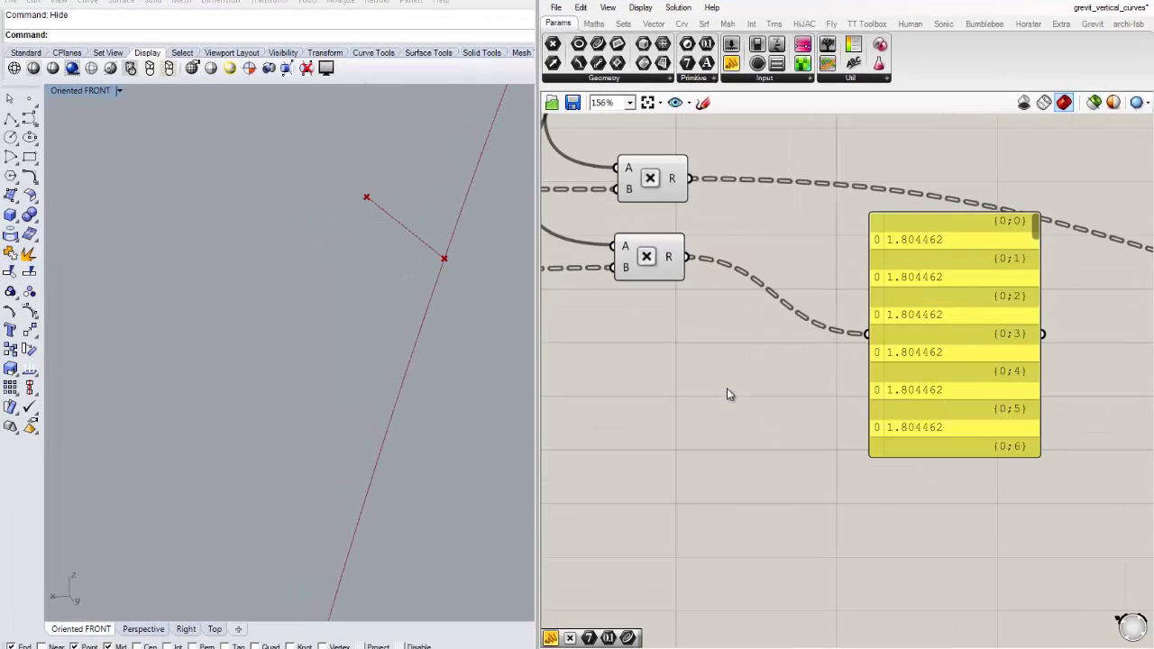
pyautogui.moveTo(727, 394); pyautogui.dragTo(788, 366, button='right')
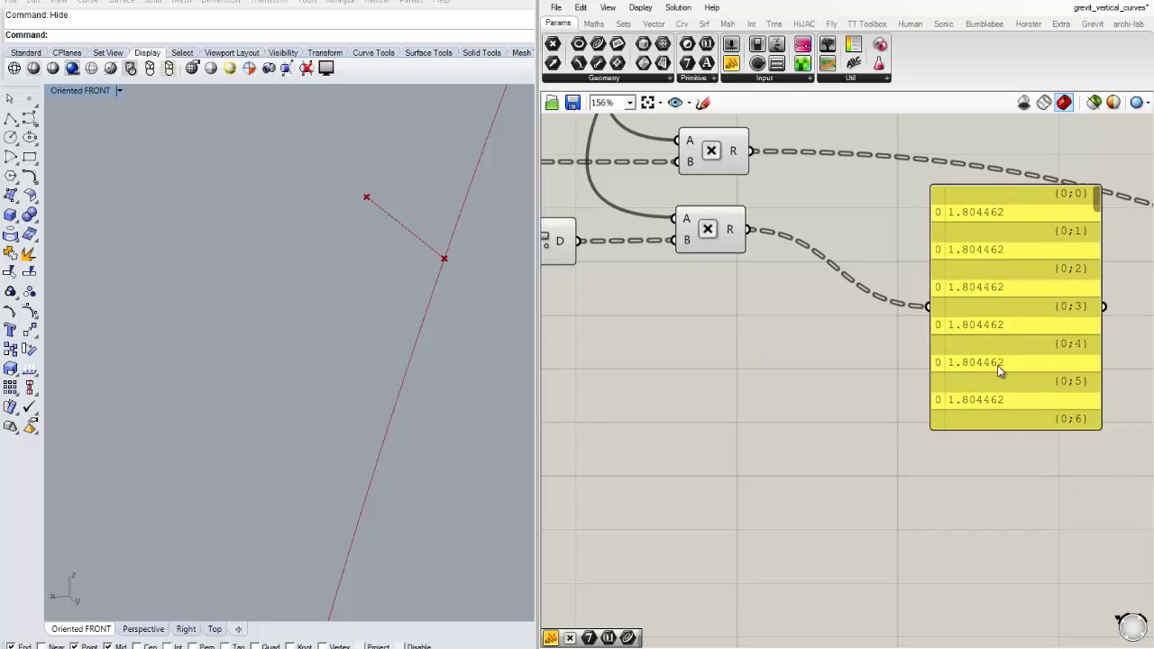
# Delete the panel attached to the stud length result.
pyautogui.moveTo(853, 338); pyautogui.dragTo(751, 347, button='right')
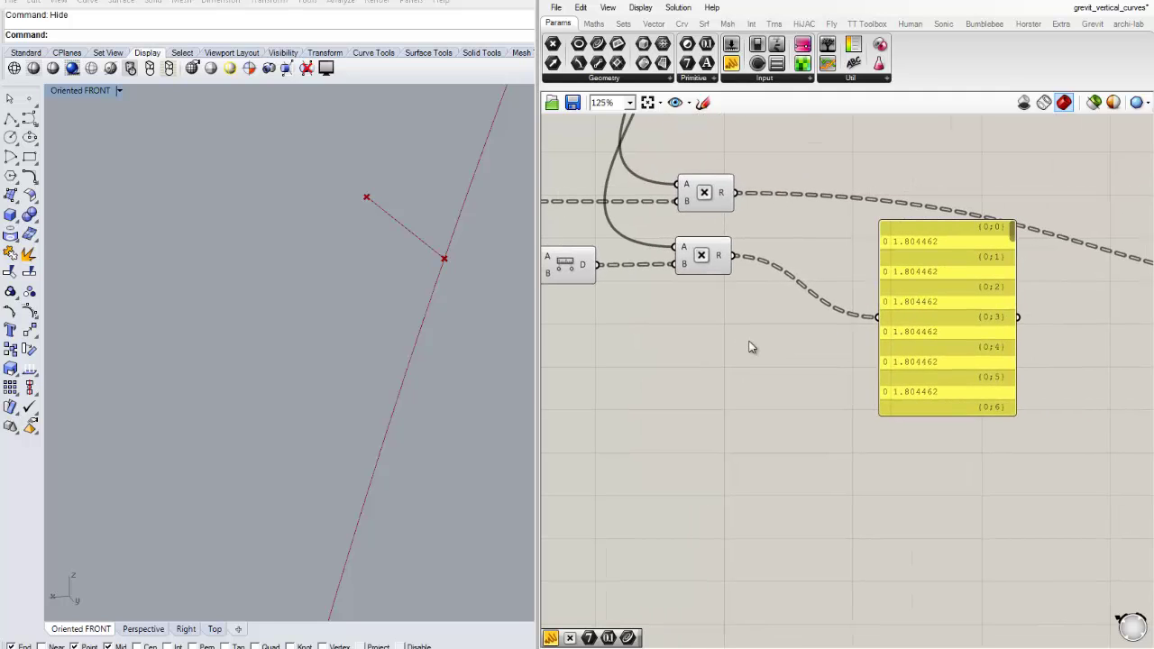
pyautogui.moveTo(828, 289); pyautogui.dragTo(844, 348)
pyautogui.press('Delete')
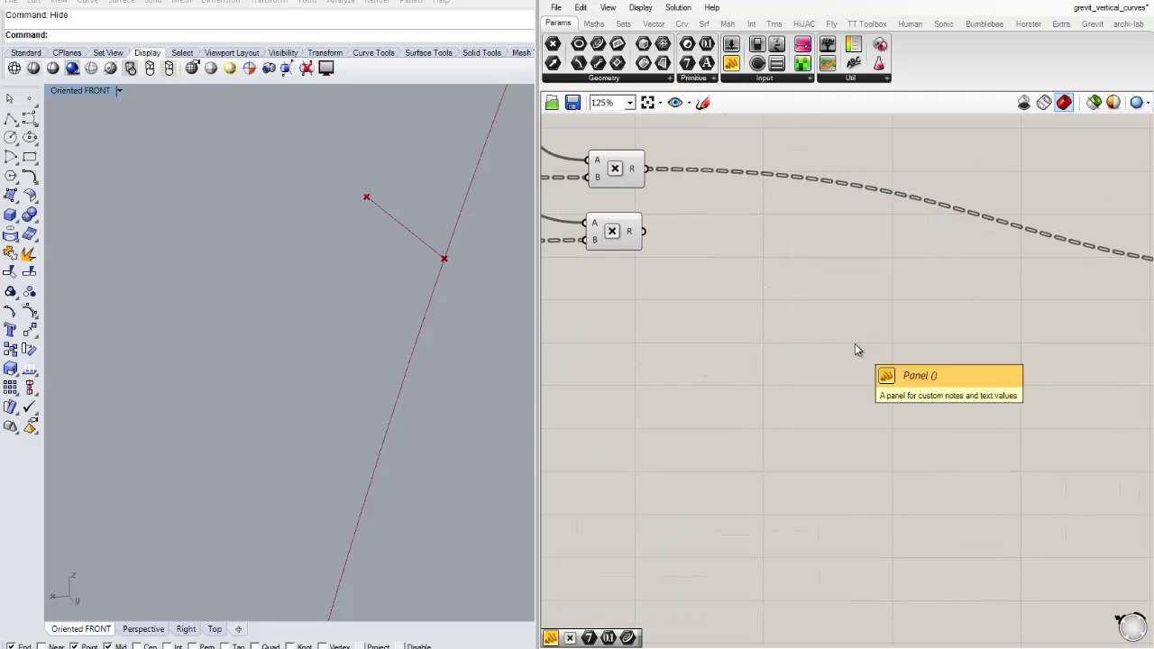
# Place an Expression component beside the duplicated stud multiplication component.
pyautogui.moveTo(762, 329); pyautogui.dragTo(784, 331, button='right')
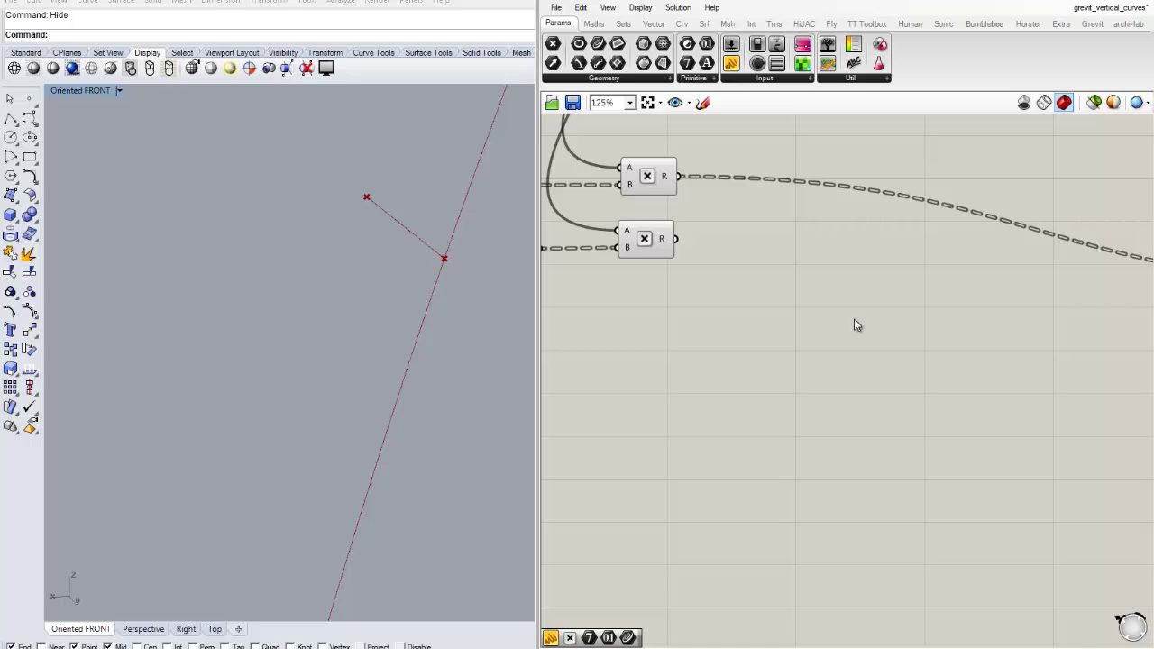
pyautogui.moveTo(799, 273); pyautogui.dragTo(805, 306, button='right')
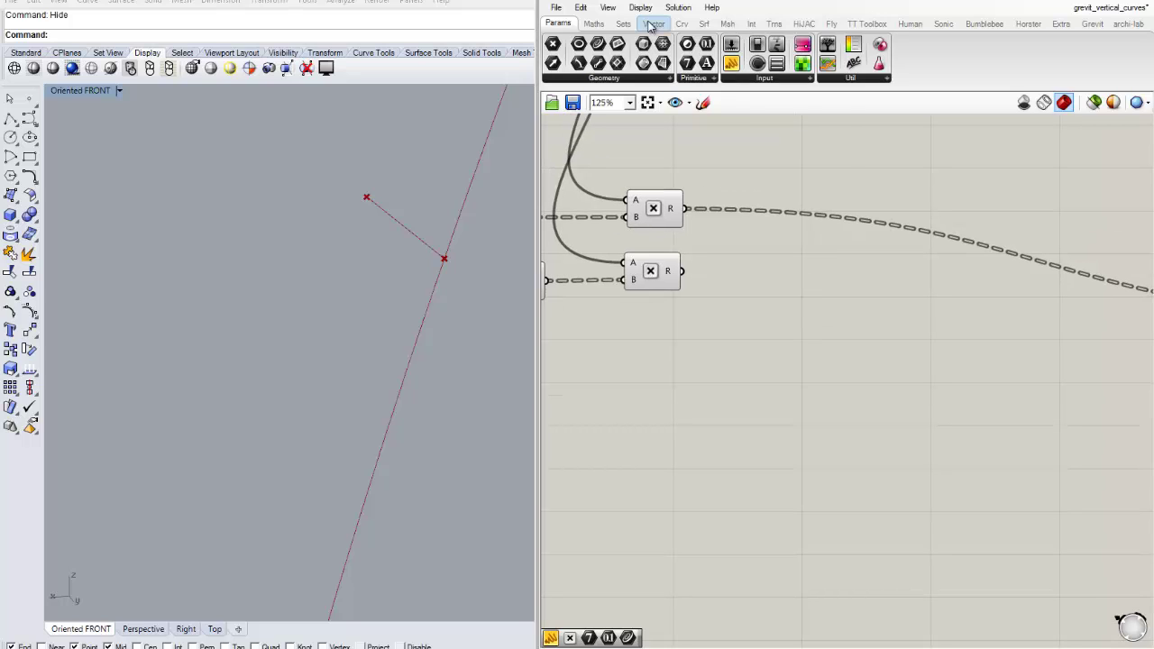
pyautogui.click(593, 25)
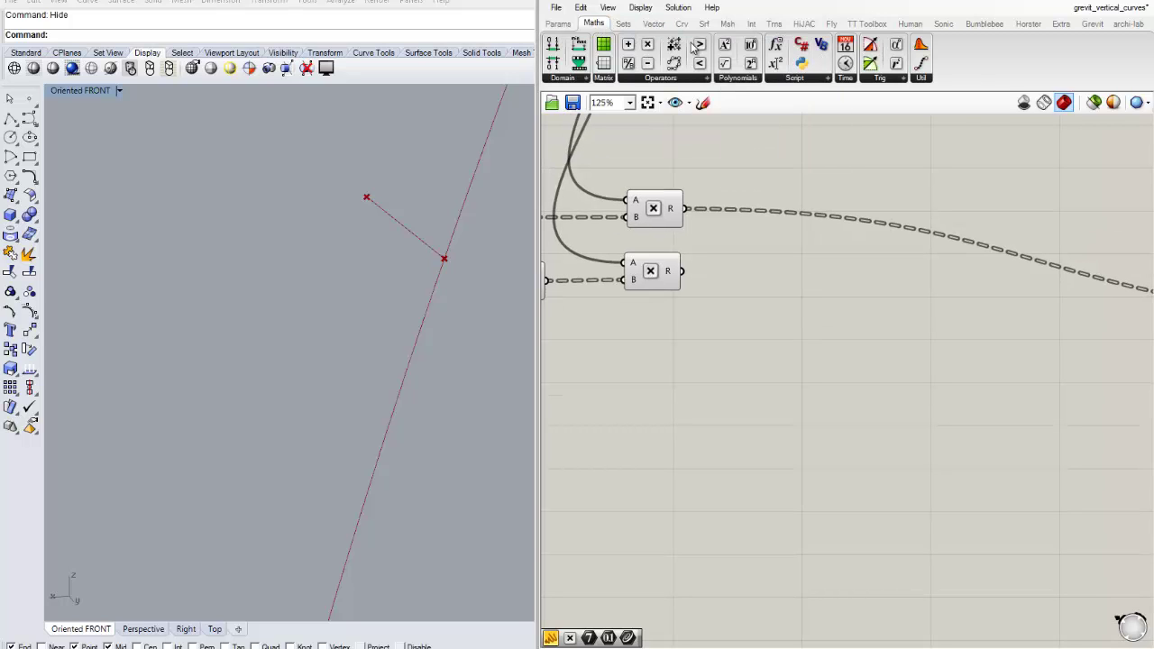
pyautogui.click(797, 79)
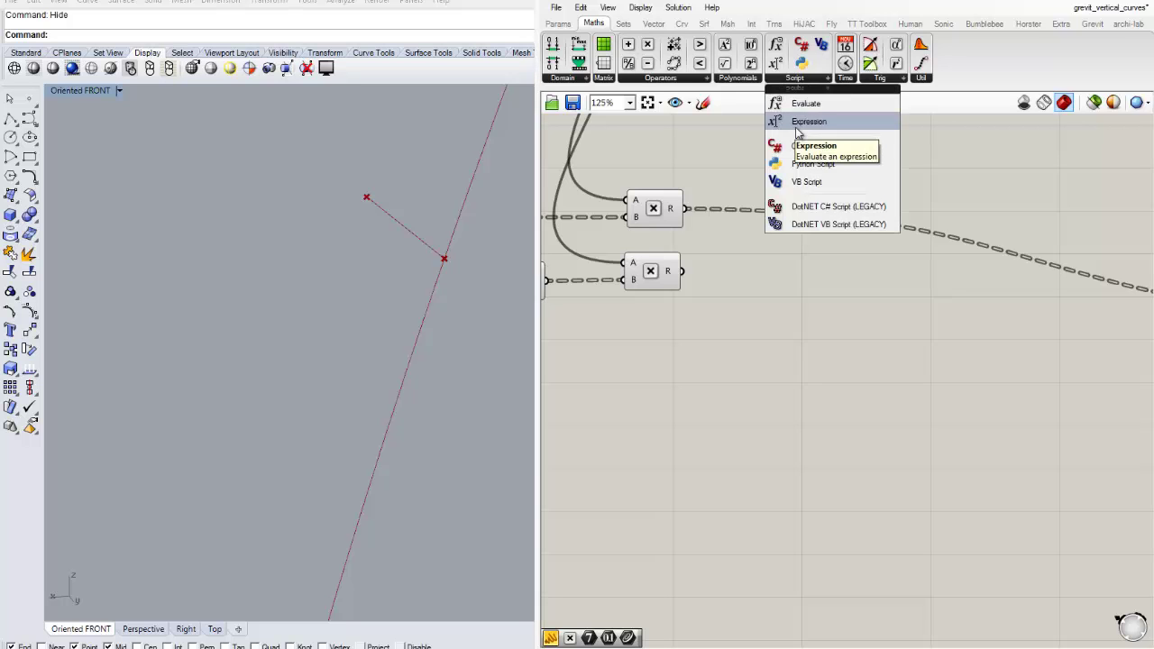
pyautogui.moveTo(798, 122); pyautogui.dragTo(778, 298)
# Replace the component's default expression with Round(number, decimals).
pyautogui.doubleClick(746, 291)
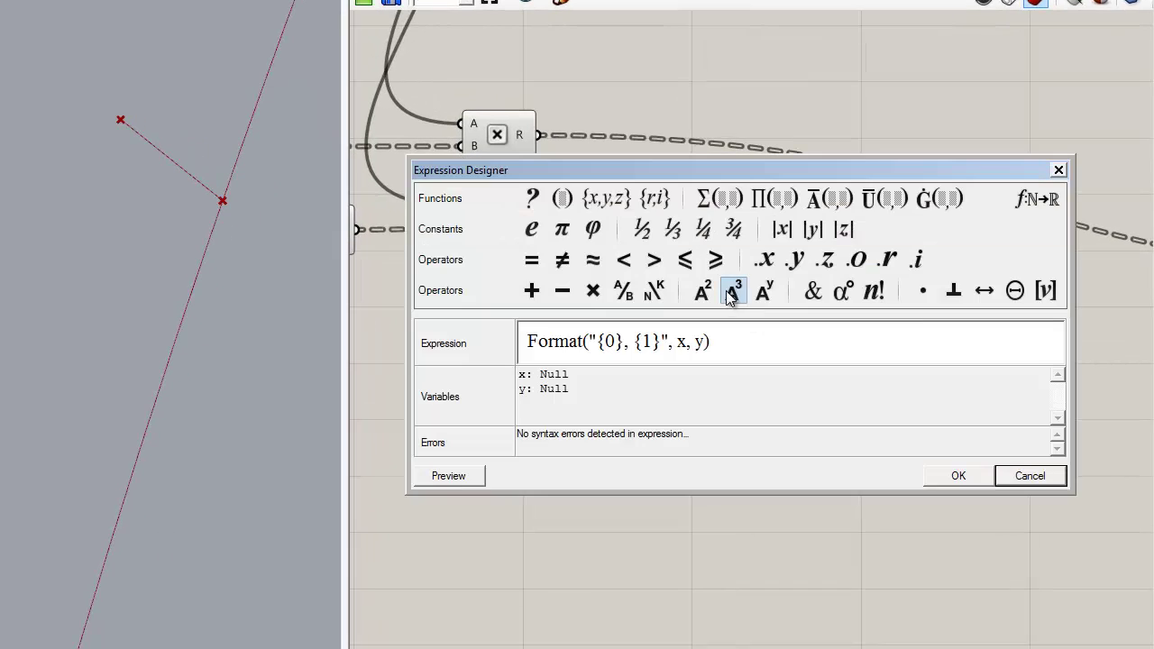
pyautogui.moveTo(714, 340); pyautogui.dragTo(396, 417)
pyautogui.press('Delete')
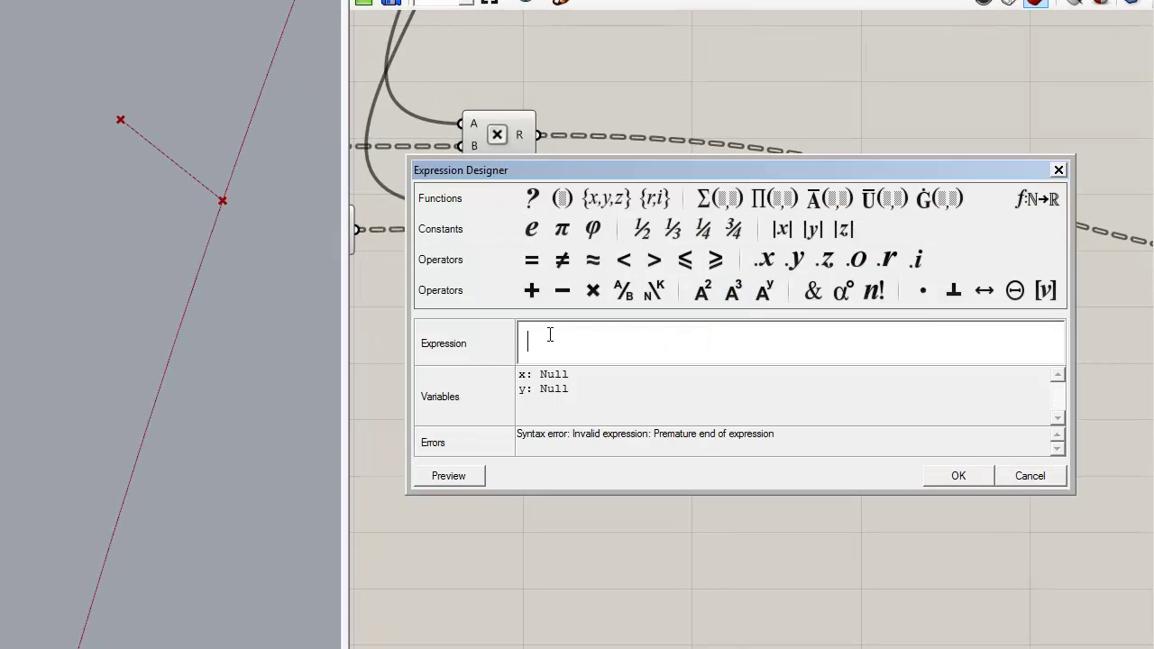
pyautogui.write('Round(')
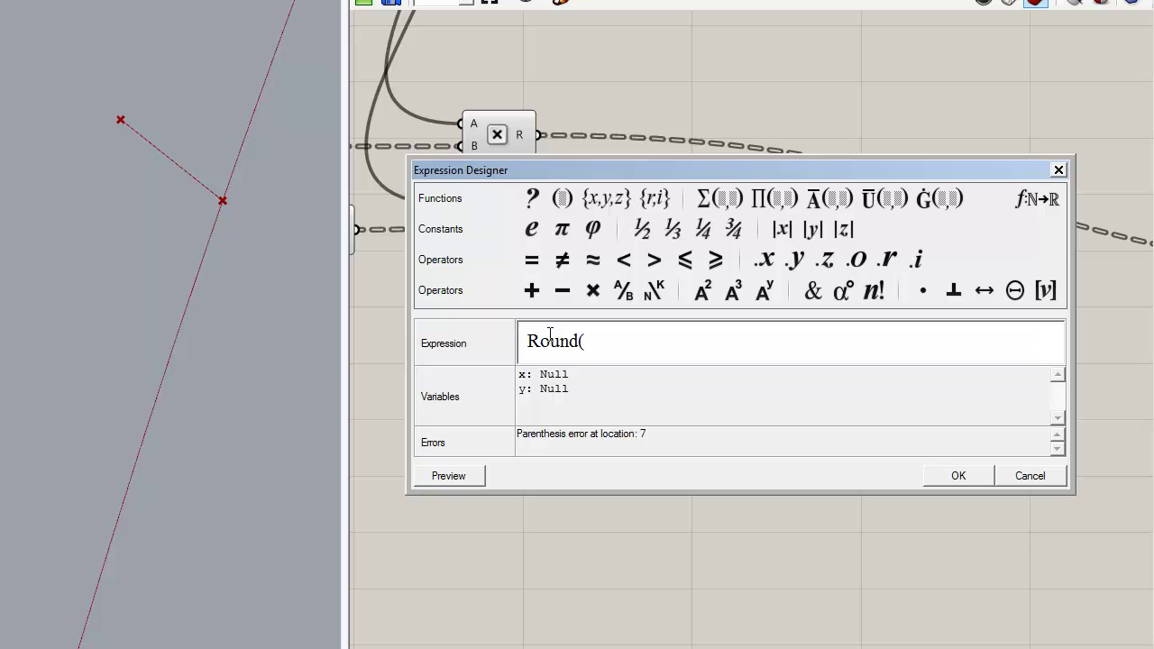
pyautogui.write('number')
pyautogui.write(', decimals')
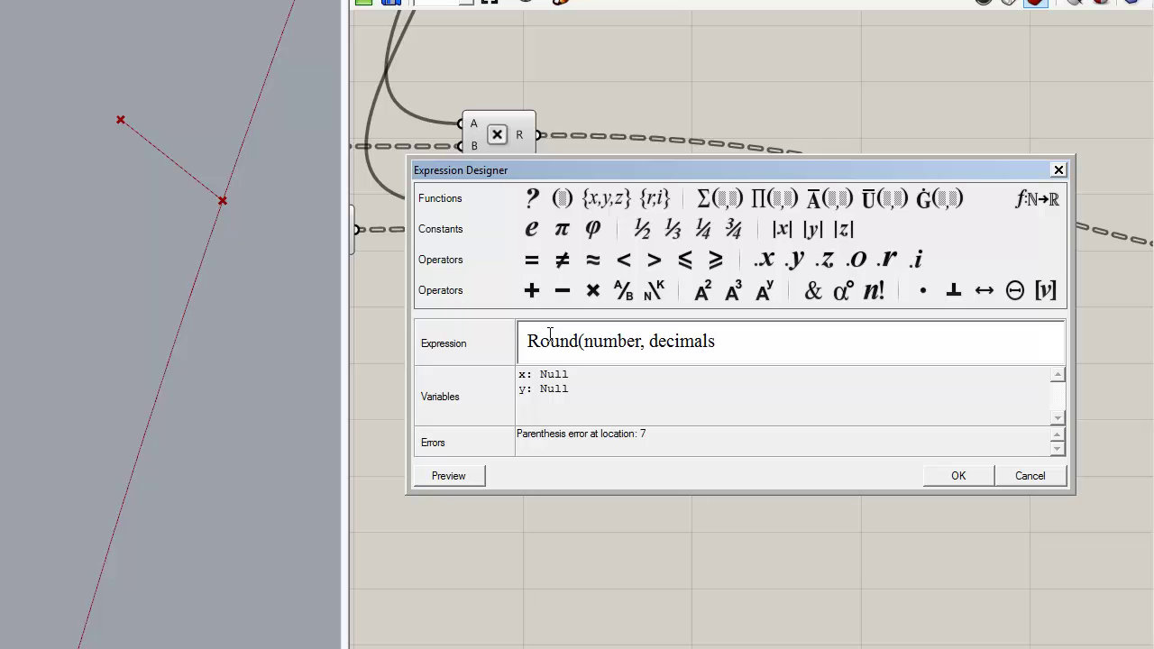
pyautogui.write(')')
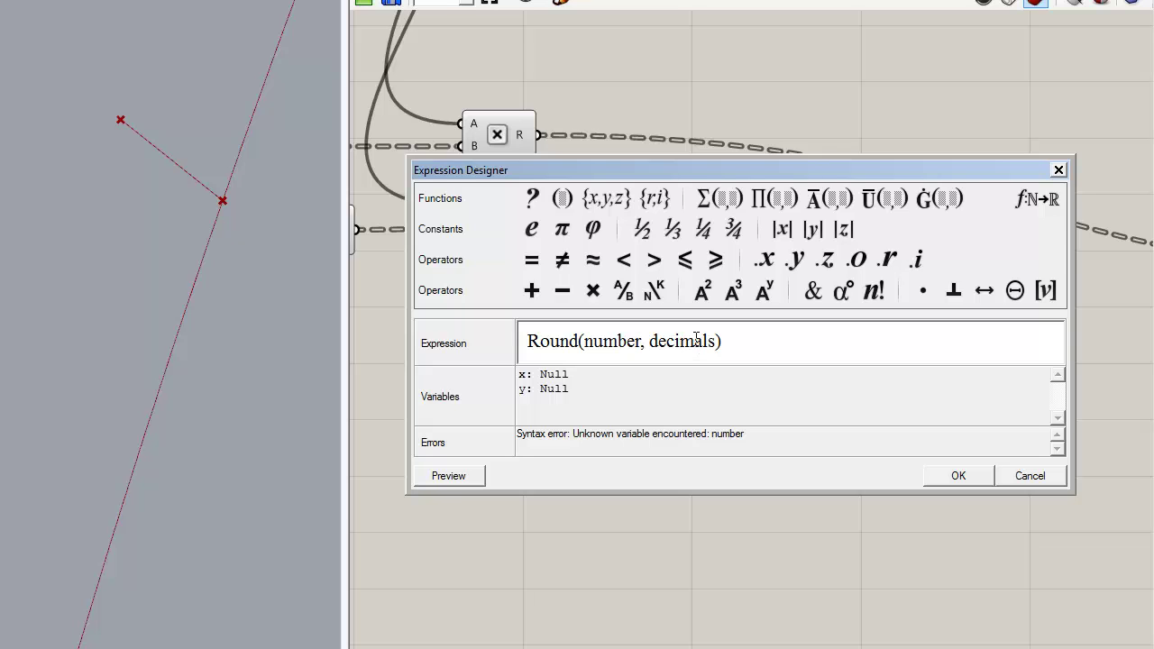
pyautogui.click(958, 476)
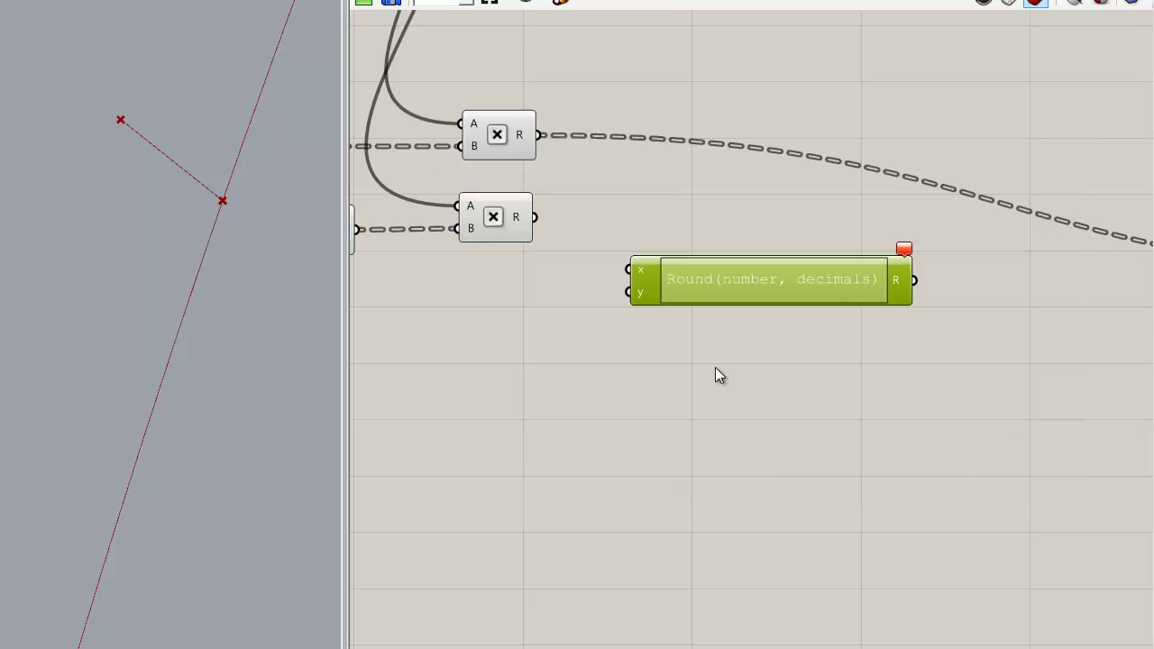
# Rename the expression's x input to number and its y input to decimals.
pyautogui.scroll(3, 646, 298)
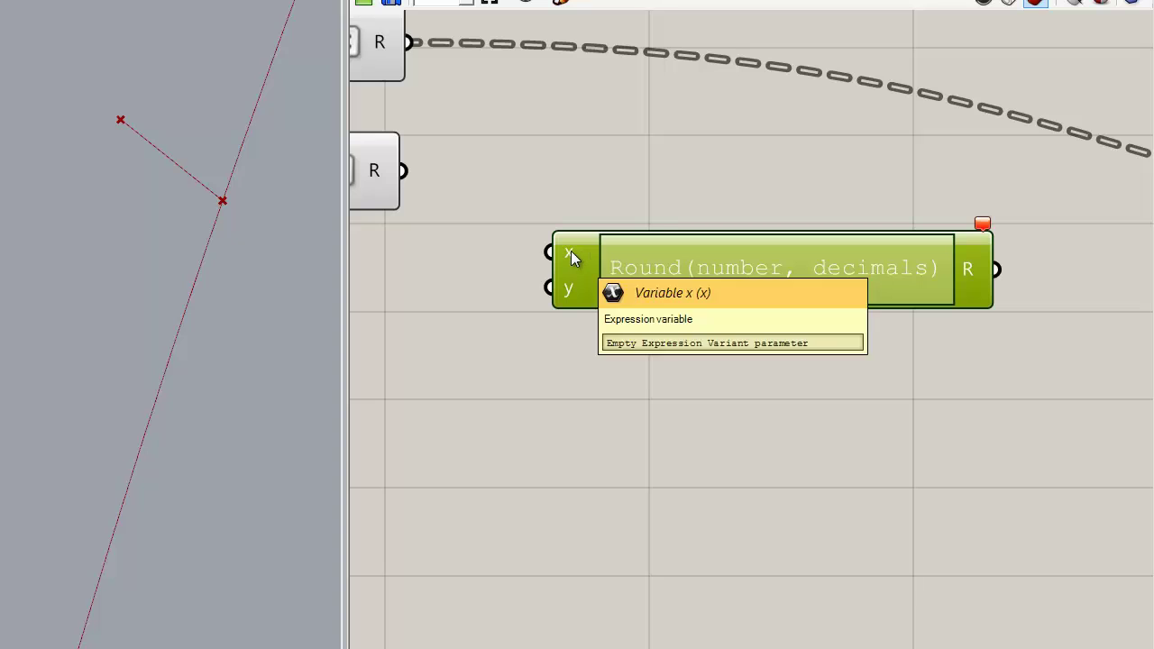
pyautogui.rightClick(570, 251)
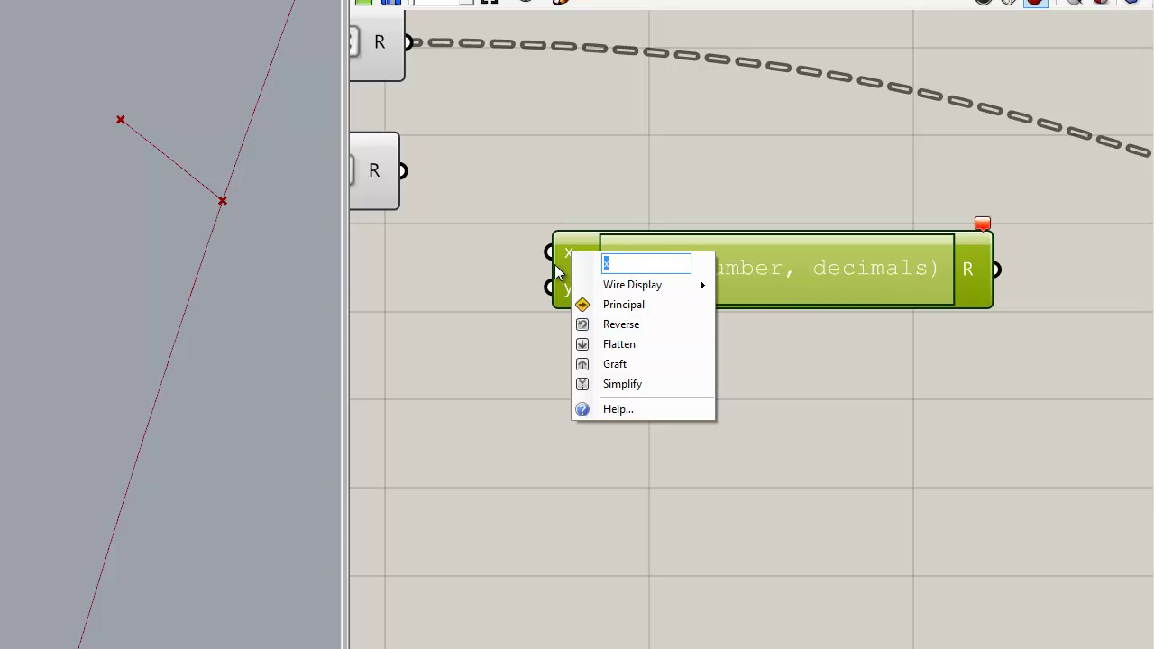
pyautogui.write('number')
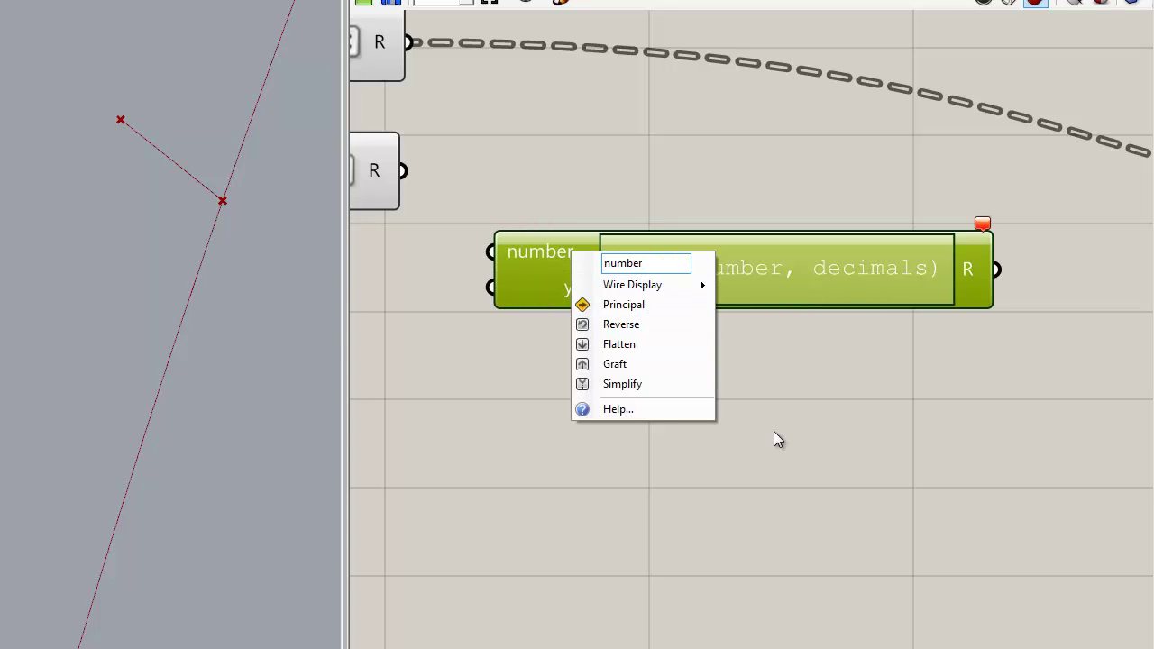
pyautogui.click(776, 439)
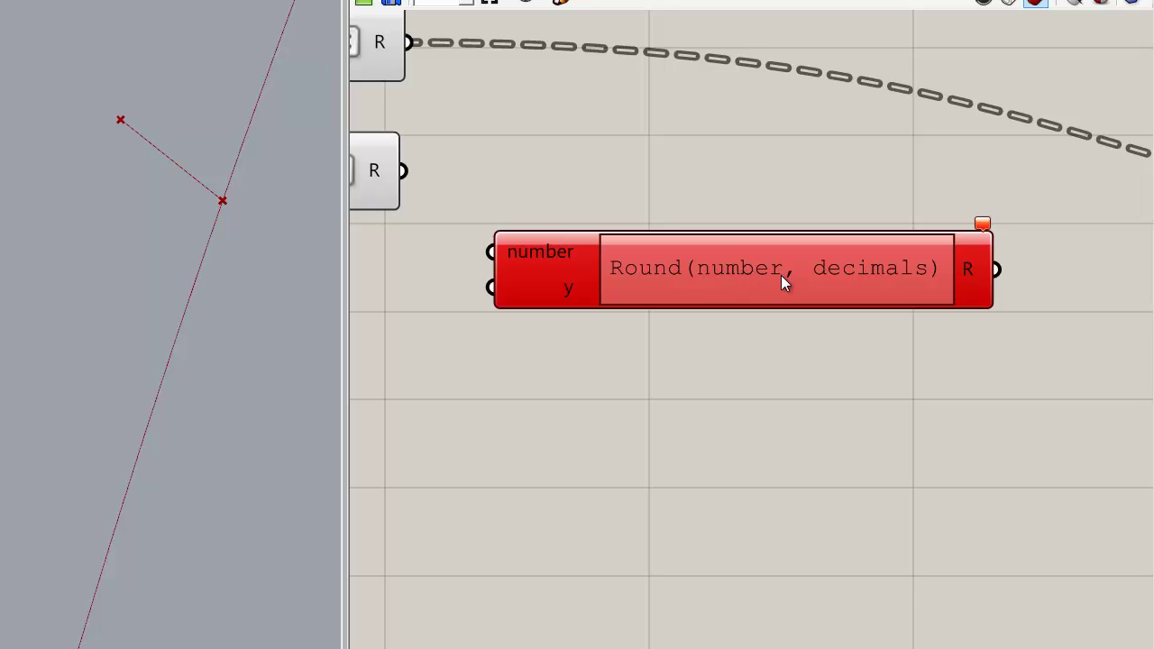
pyautogui.rightClick(556, 289)
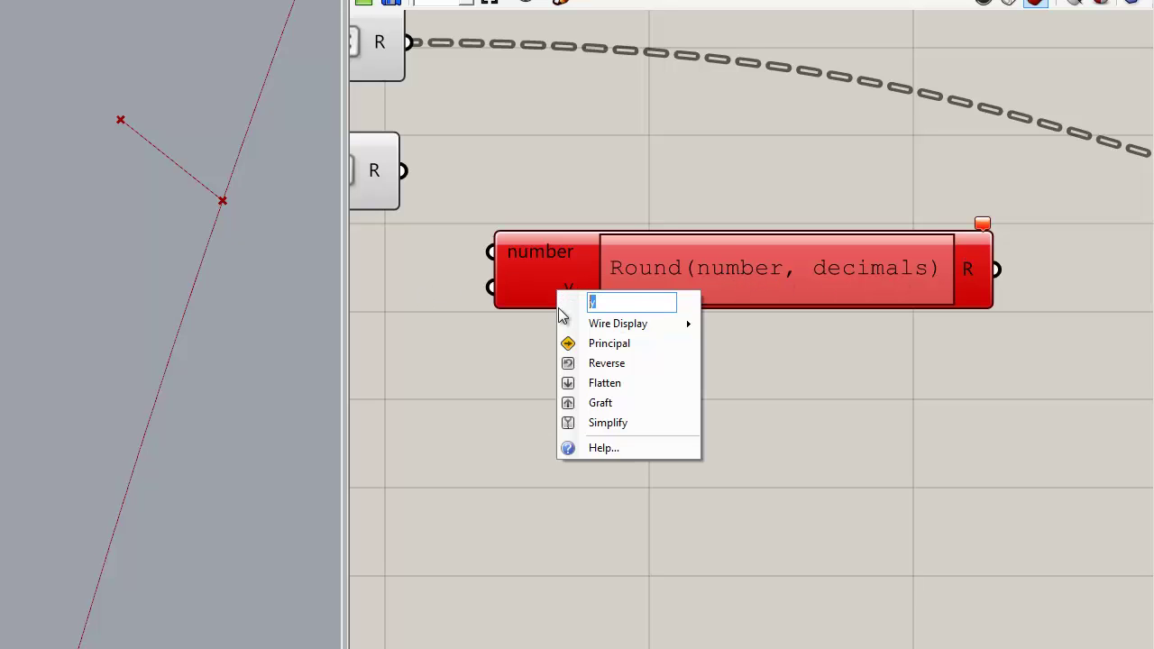
pyautogui.write('decimals')
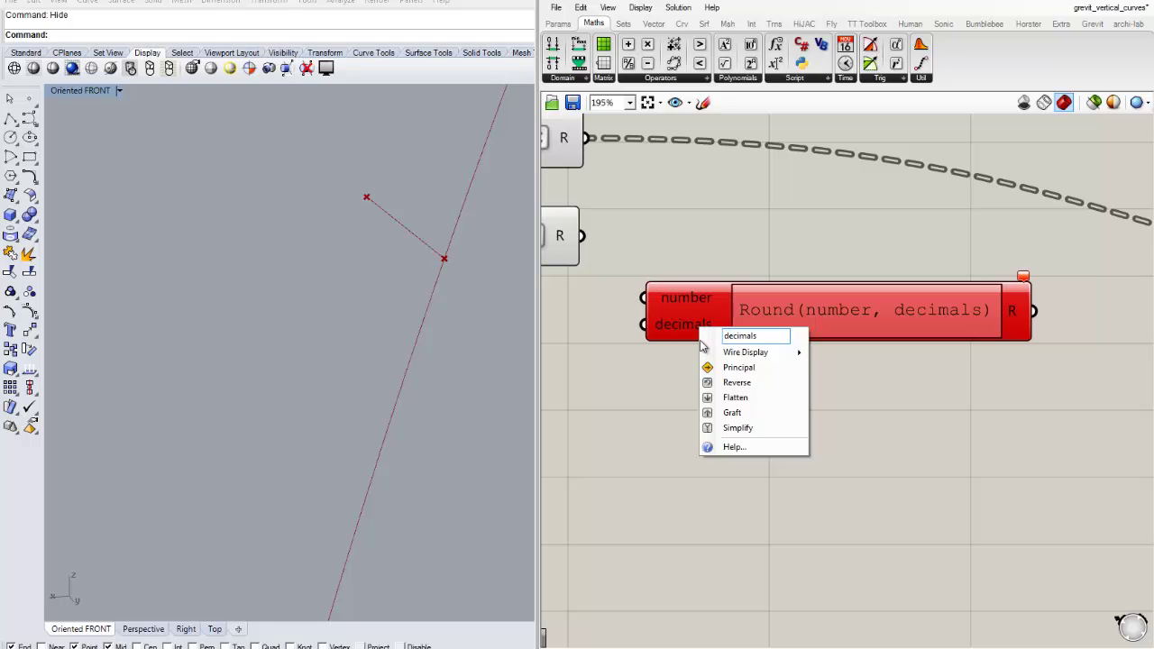
pyautogui.click(862, 430)
pyautogui.scroll(-3, 829, 479)
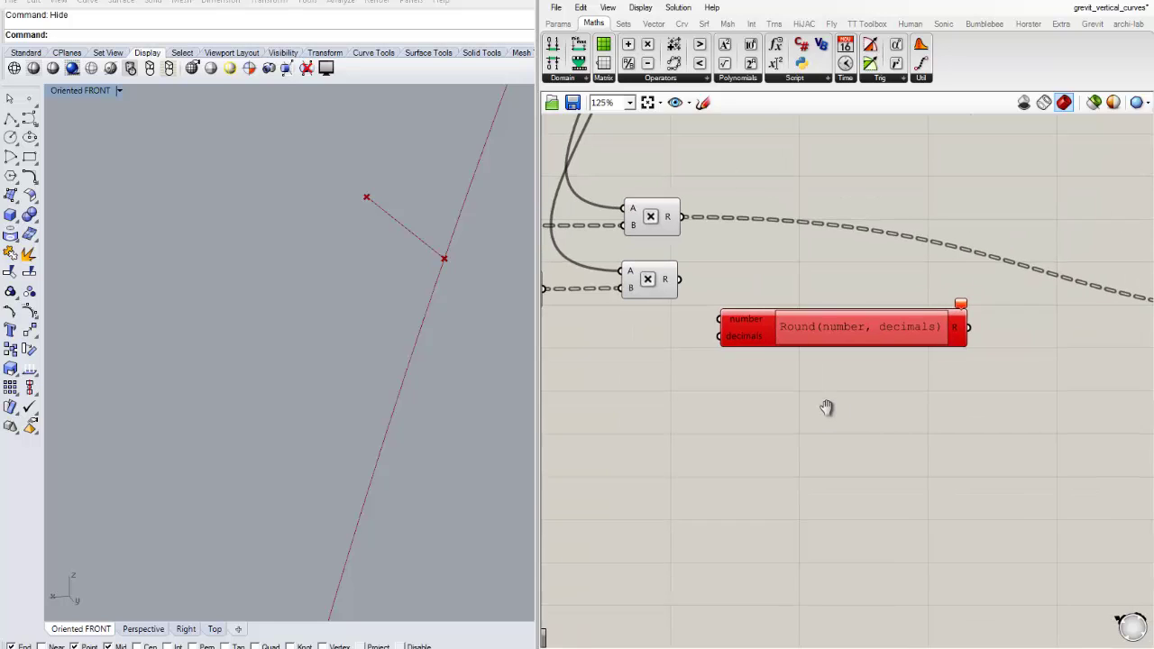
pyautogui.click(819, 332)
pyautogui.middleClick(822, 371)
pyautogui.click(832, 436)
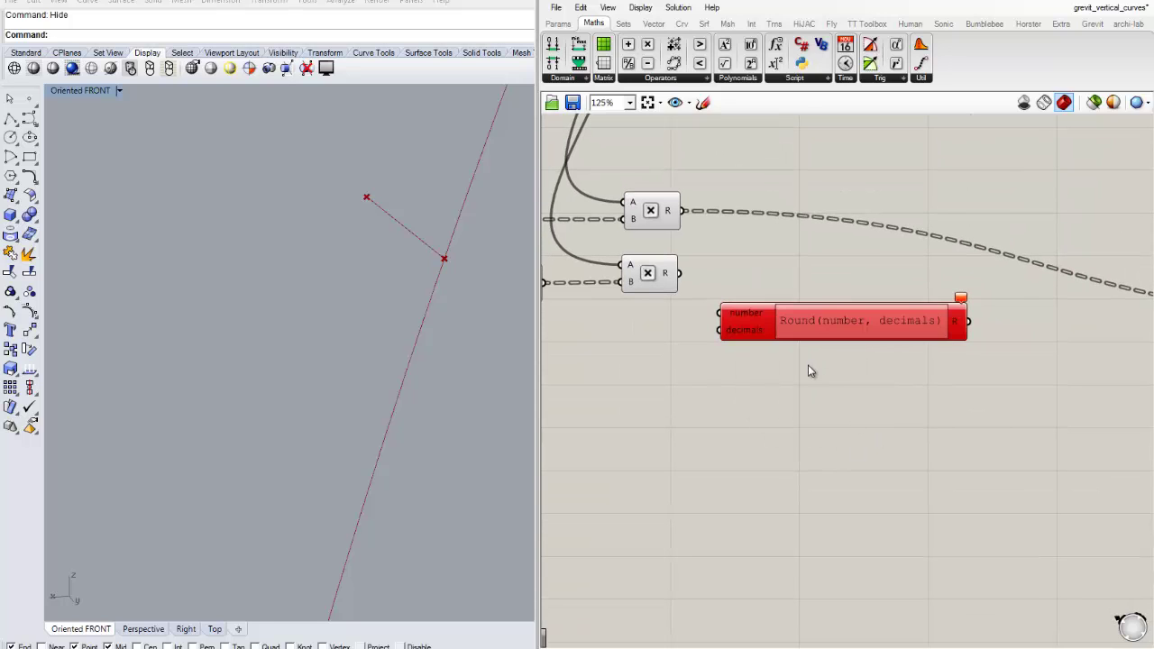
# Feed the lower multiplication component's result into the number input of the Round expression.
pyautogui.scroll(1, 784, 352)
pyautogui.moveTo(731, 327); pyautogui.dragTo(745, 323)
pyautogui.click(722, 254)
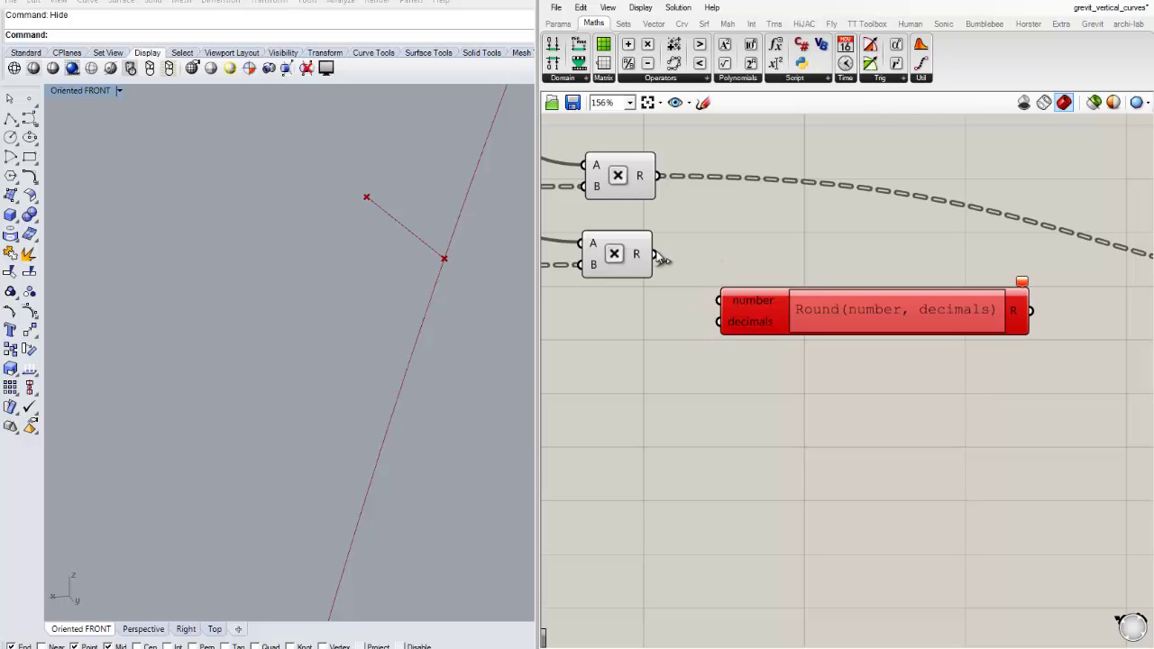
pyautogui.moveTo(656, 254); pyautogui.dragTo(710, 306)
pyautogui.moveTo(743, 327); pyautogui.dragTo(758, 329)
# Add a number slider with a value of 1 below the Round expression.
pyautogui.doubleClick(631, 405)
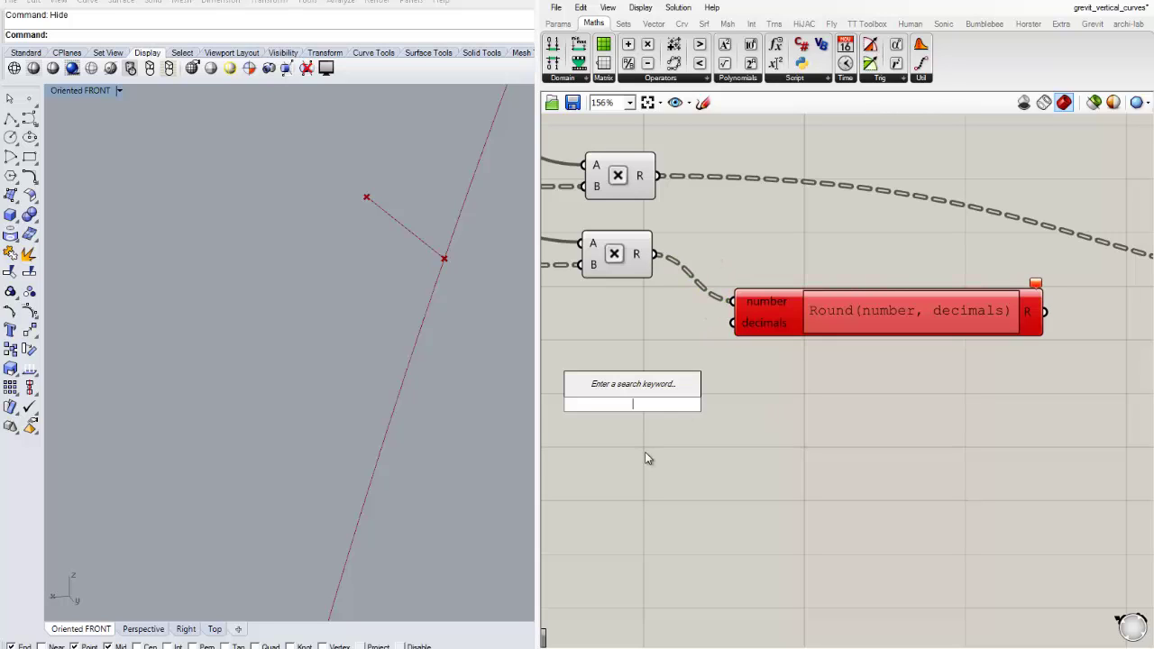
pyautogui.write('slider')
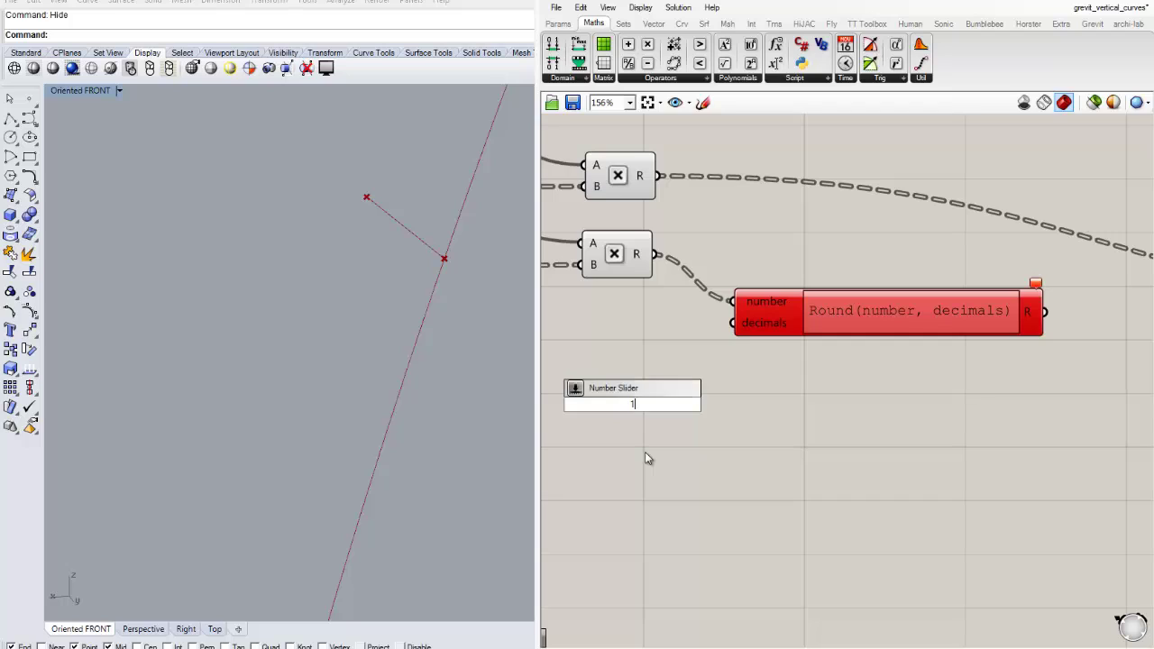
pyautogui.press('Return')
# Add a second number slider with a value of 10 below the first one.
pyautogui.doubleClick(686, 441)
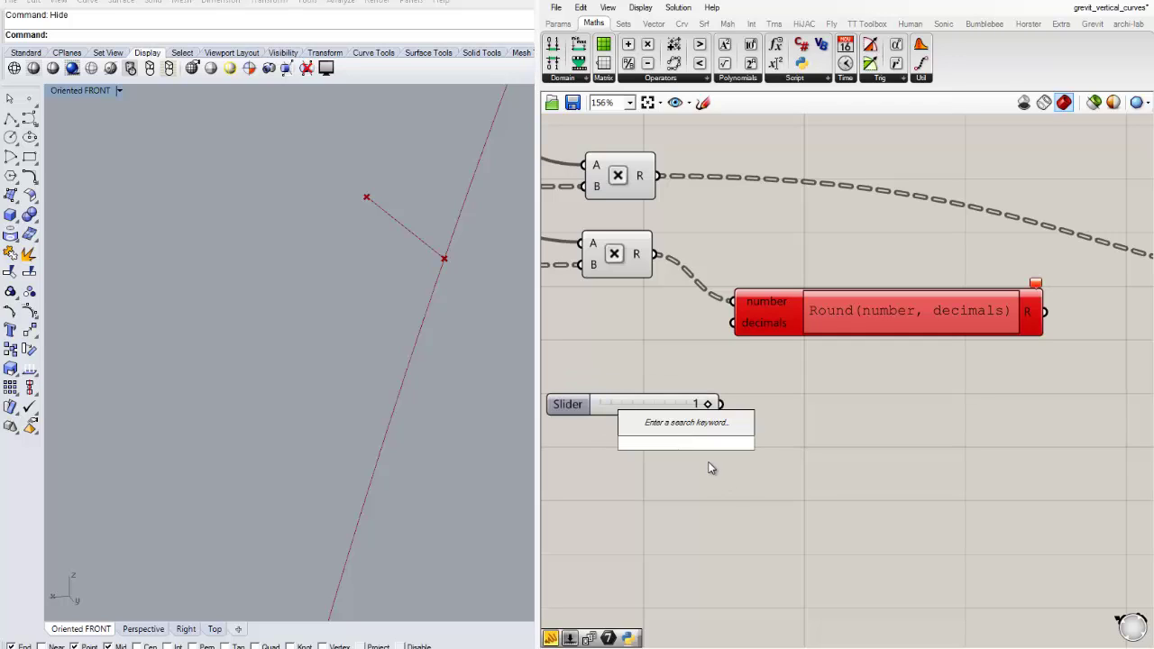
pyautogui.click(775, 467)
pyautogui.doubleClick(776, 465)
pyautogui.write('10')
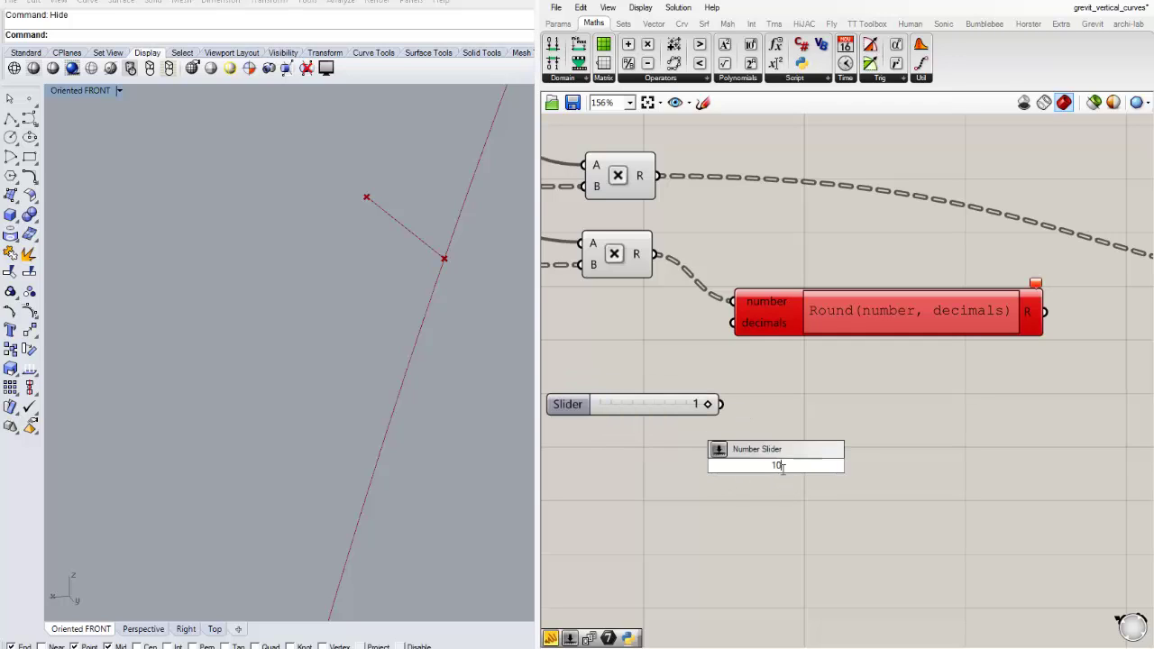
pyautogui.press('Return')
pyautogui.moveTo(712, 467); pyautogui.dragTo(619, 467)
# Connect the slider set to 1 to the decimals input and delete the spare slider.
pyautogui.moveTo(646, 409); pyautogui.dragTo(732, 322)
pyautogui.click(722, 468)
pyautogui.press('Delete')
# Place a panel to the right of the Round expression and feed it with the rounded result.
pyautogui.scroll(-1, 826, 390)
pyautogui.moveTo(825, 390); pyautogui.dragTo(710, 388, button='right')
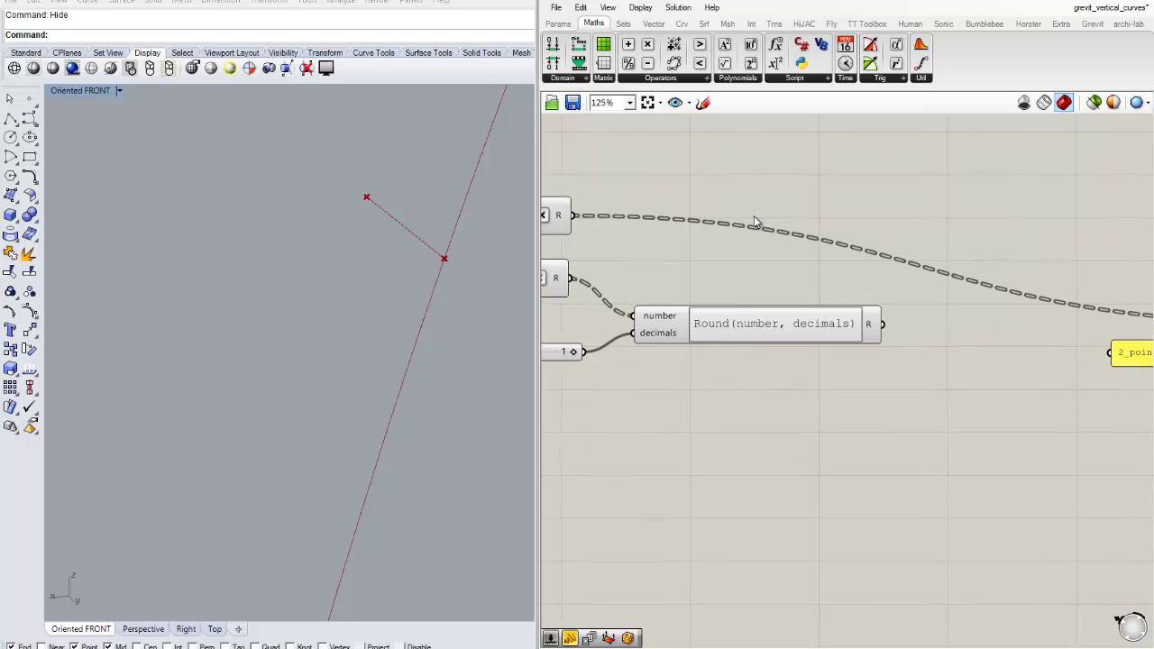
pyautogui.moveTo(914, 209); pyautogui.dragTo(808, 209, button='right')
pyautogui.click(557, 23)
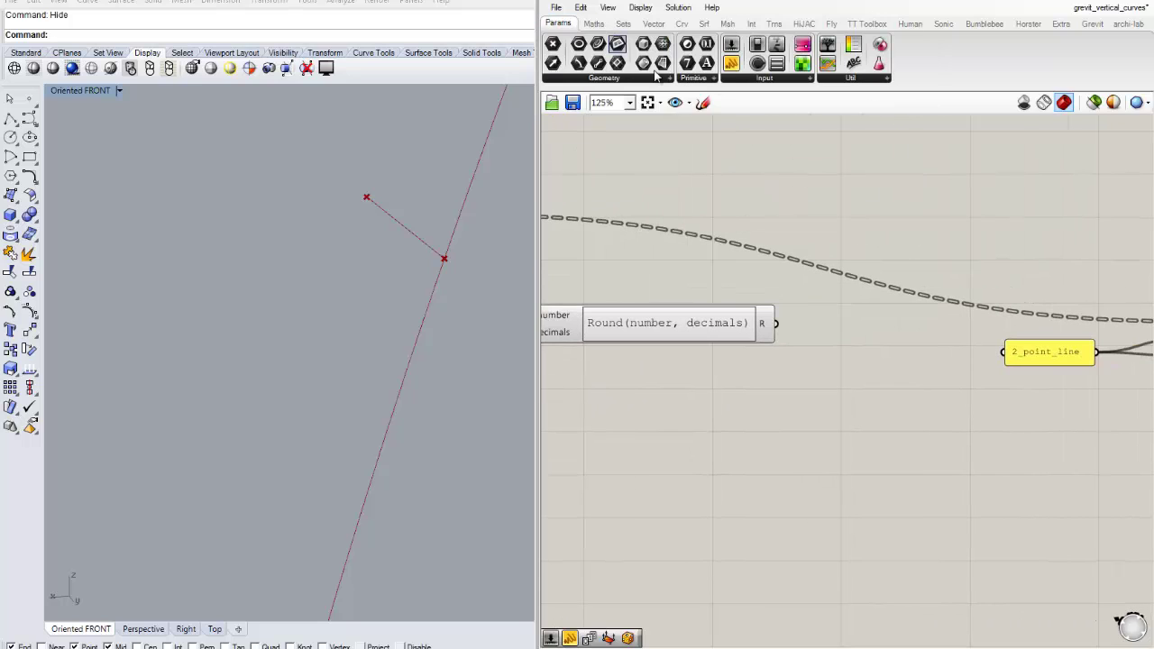
pyautogui.moveTo(731, 63); pyautogui.dragTo(899, 237)
pyautogui.moveTo(775, 322); pyautogui.dragTo(931, 297)
pyautogui.scroll(2, 847, 355)
# Duplicate the panel below the first and feed the copy from the multiplication result to compare unrounded with rounded lengths.
pyautogui.moveTo(1029, 186); pyautogui.dragTo(884, 498)
pyautogui.scroll(-4, 717, 416)
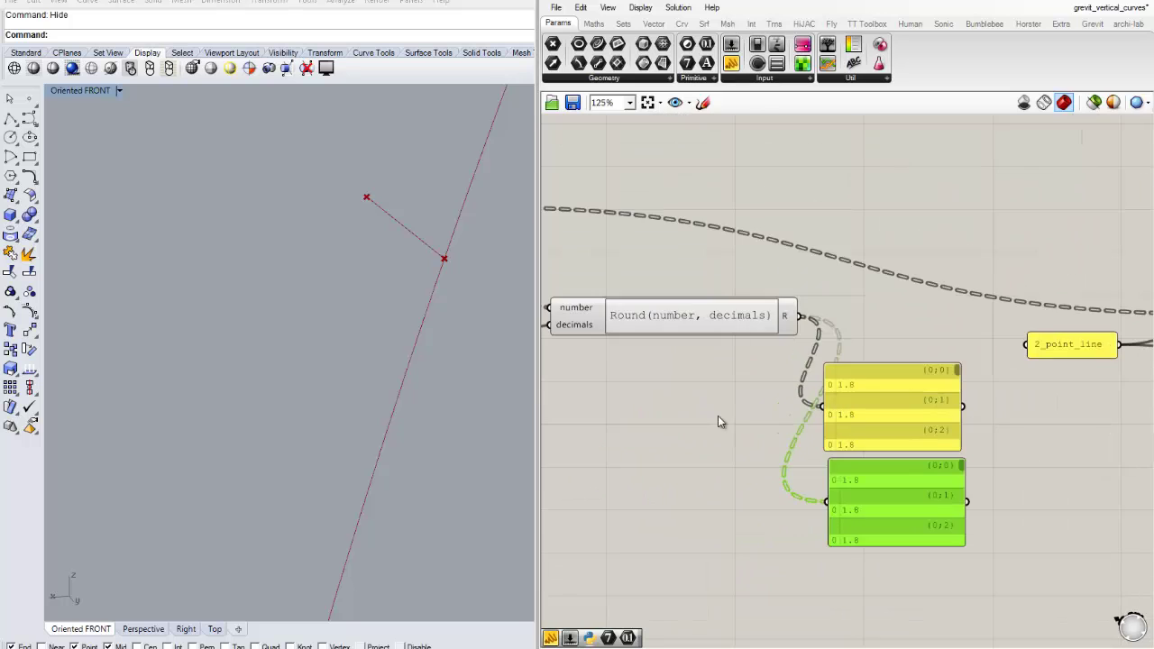
pyautogui.moveTo(694, 231); pyautogui.dragTo(957, 410)
pyautogui.scroll(4, 880, 371)
pyautogui.scroll(-2, 829, 249)
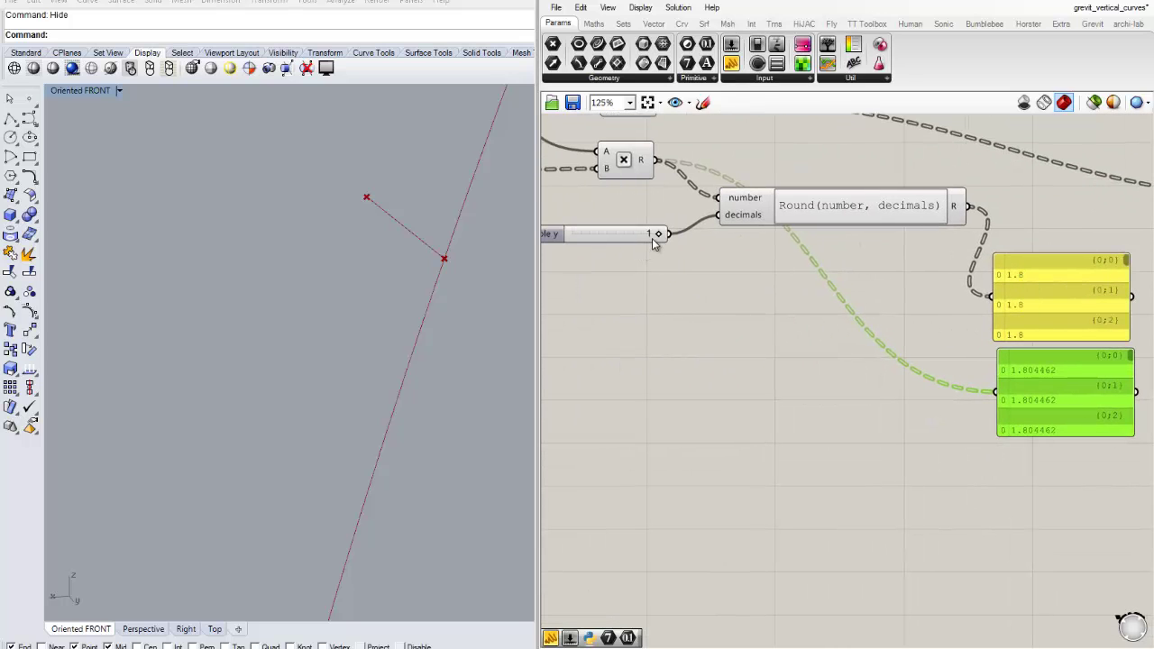
# Raise the maximum of the decimals slider's numeric domain.
pyautogui.doubleClick(558, 235)
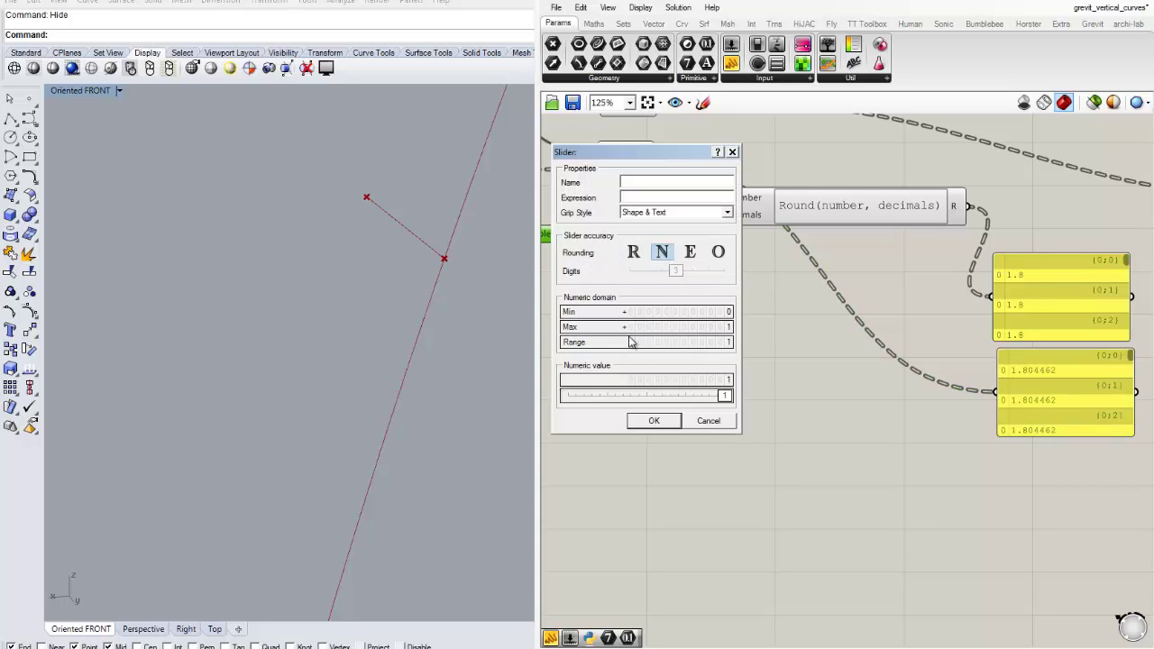
pyautogui.doubleClick(652, 326)
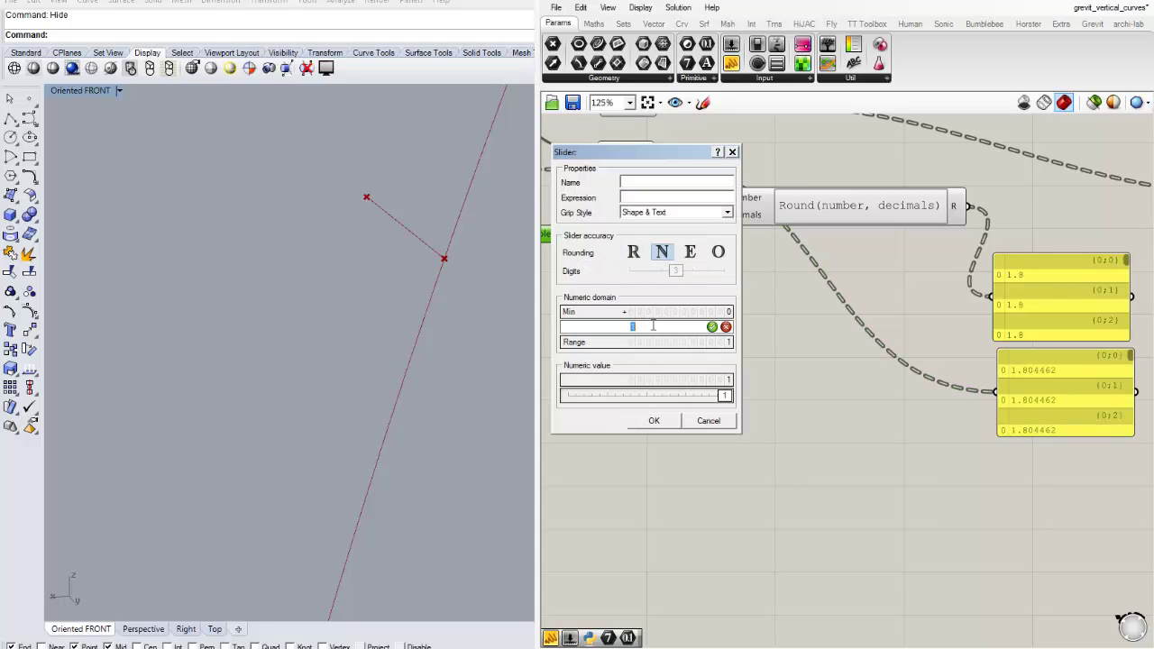
pyautogui.click(653, 421)
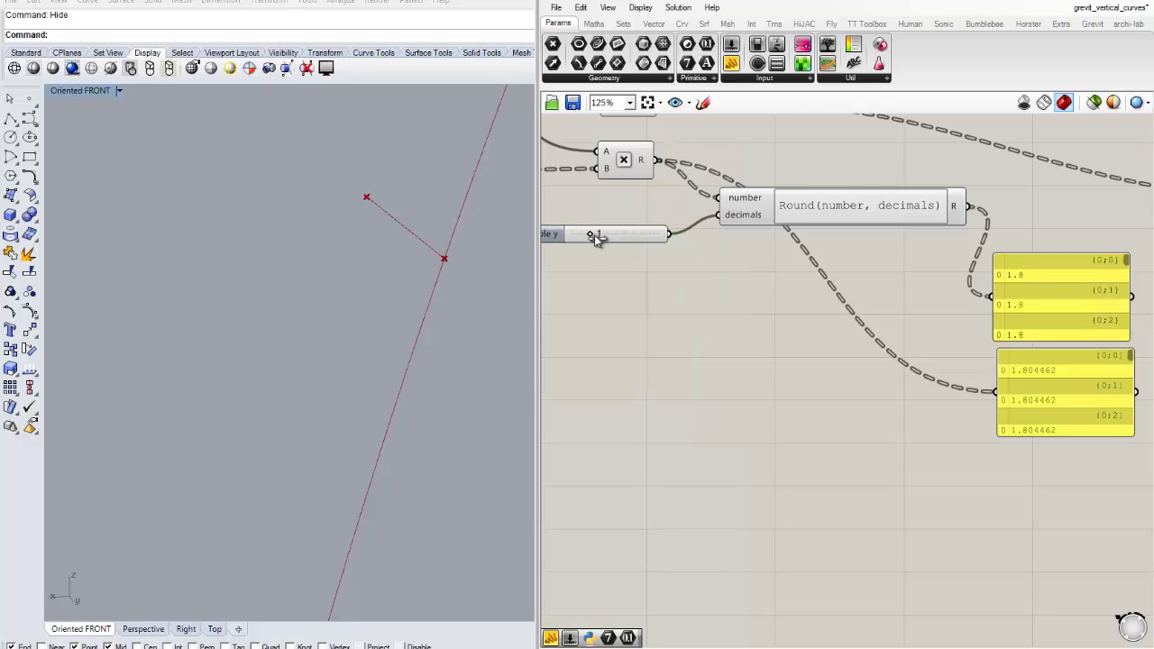
# Test the rounding at higher decimals slider values, including 3, and return the slider to 1.
pyautogui.moveTo(594, 234); pyautogui.dragTo(624, 235)
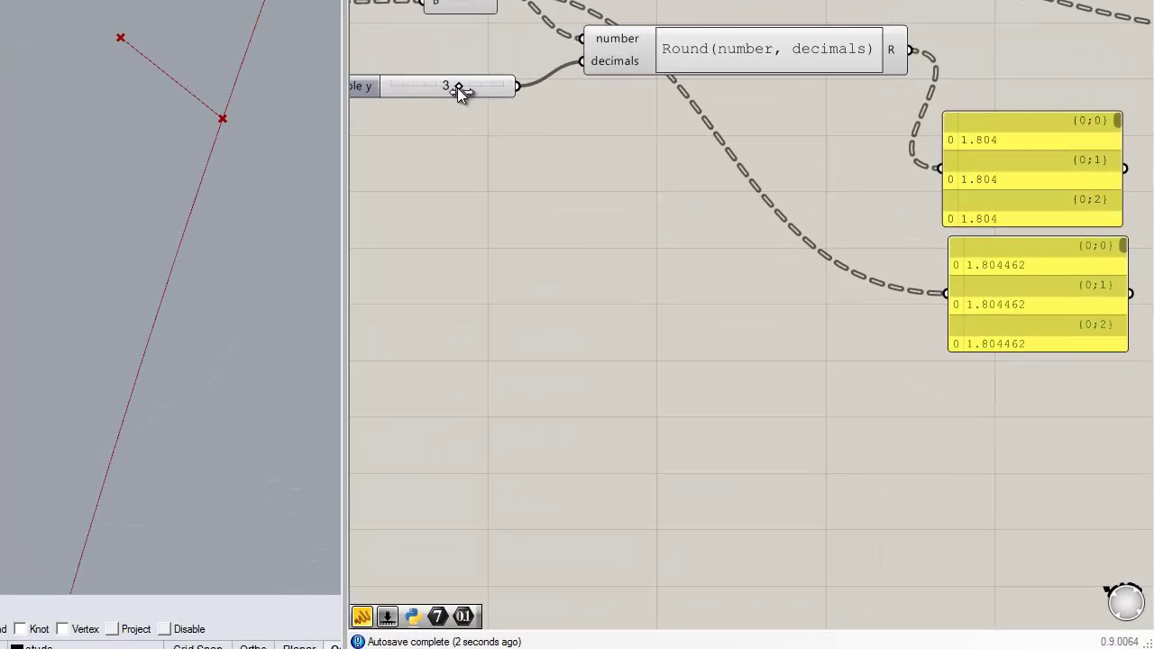
pyautogui.moveTo(457, 87); pyautogui.dragTo(481, 94)
pyautogui.moveTo(501, 97); pyautogui.dragTo(415, 102)
# Scroll through the unrounded stud lengths in the lower panel and delete that panel.
pyautogui.click(994, 283)
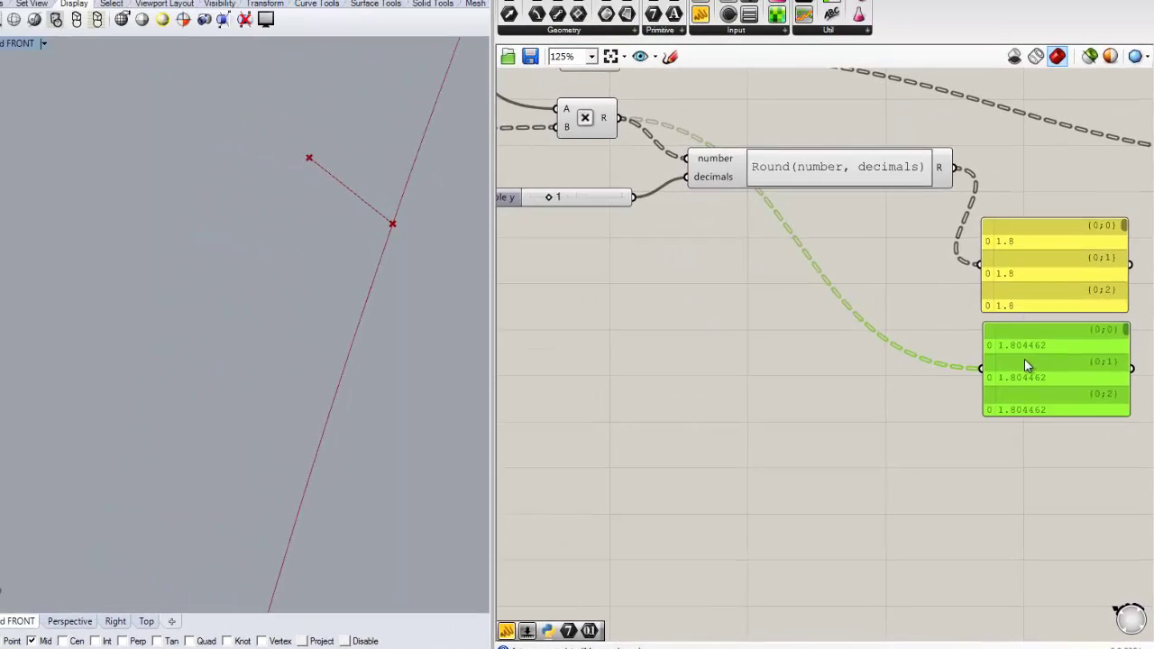
pyautogui.scroll(3, 1027, 361)
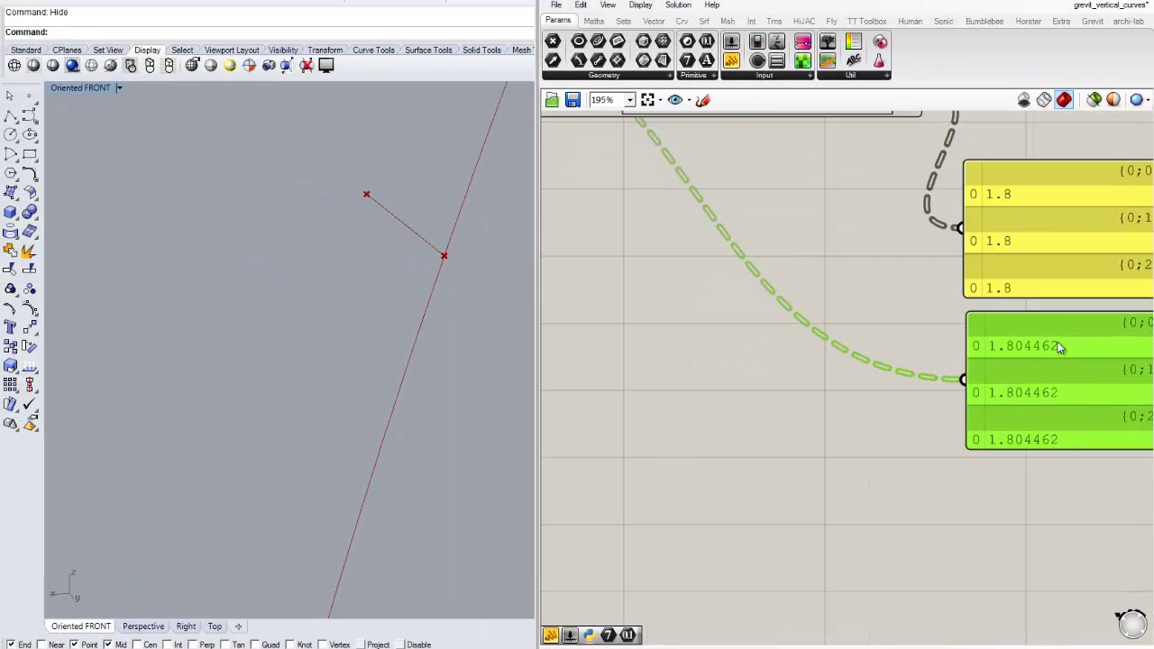
pyautogui.moveTo(1059, 347); pyautogui.dragTo(942, 354)
pyautogui.scroll(-5, 1059, 356)
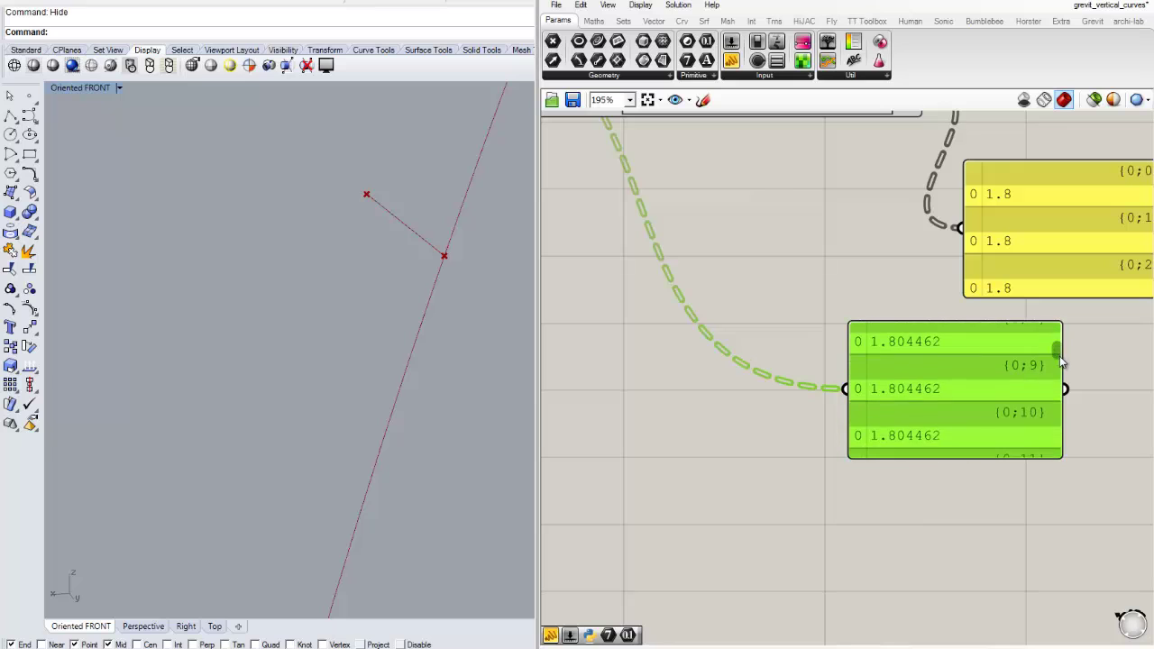
pyautogui.moveTo(1059, 356); pyautogui.dragTo(1063, 380)
pyautogui.moveTo(895, 411); pyautogui.dragTo(880, 453)
pyautogui.press('Delete')
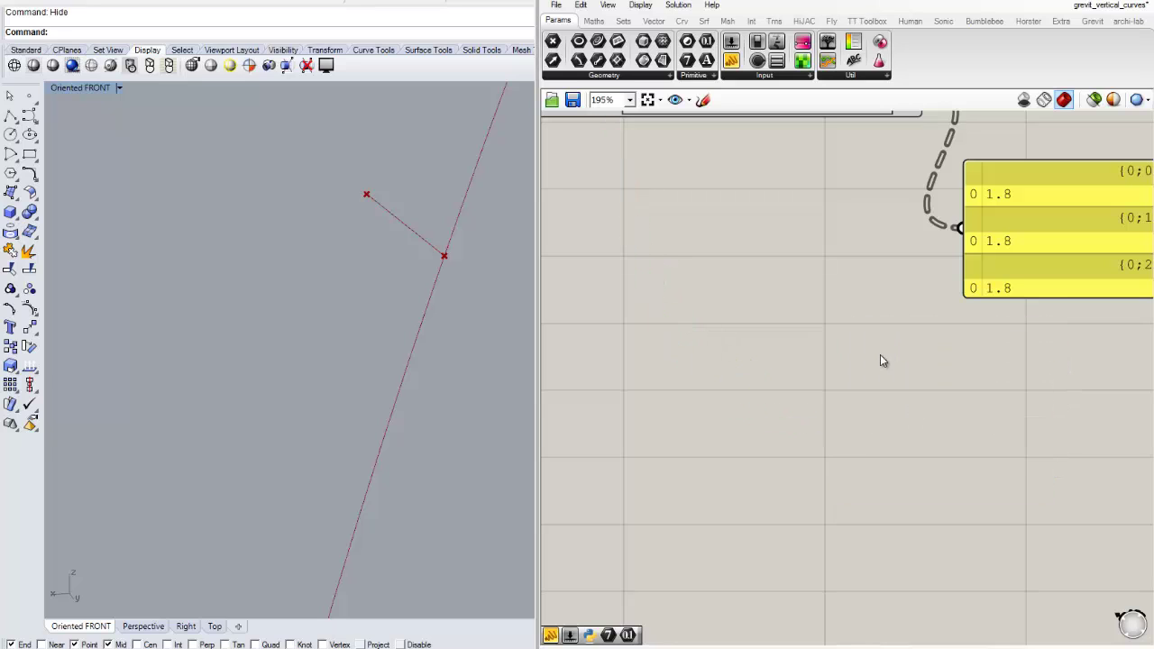
# Add a Grevit Revit parameter component with Name and Value inputs, below the 2_point_line panel.
pyautogui.scroll(-5, 920, 351)
pyautogui.scroll(4, 956, 348)
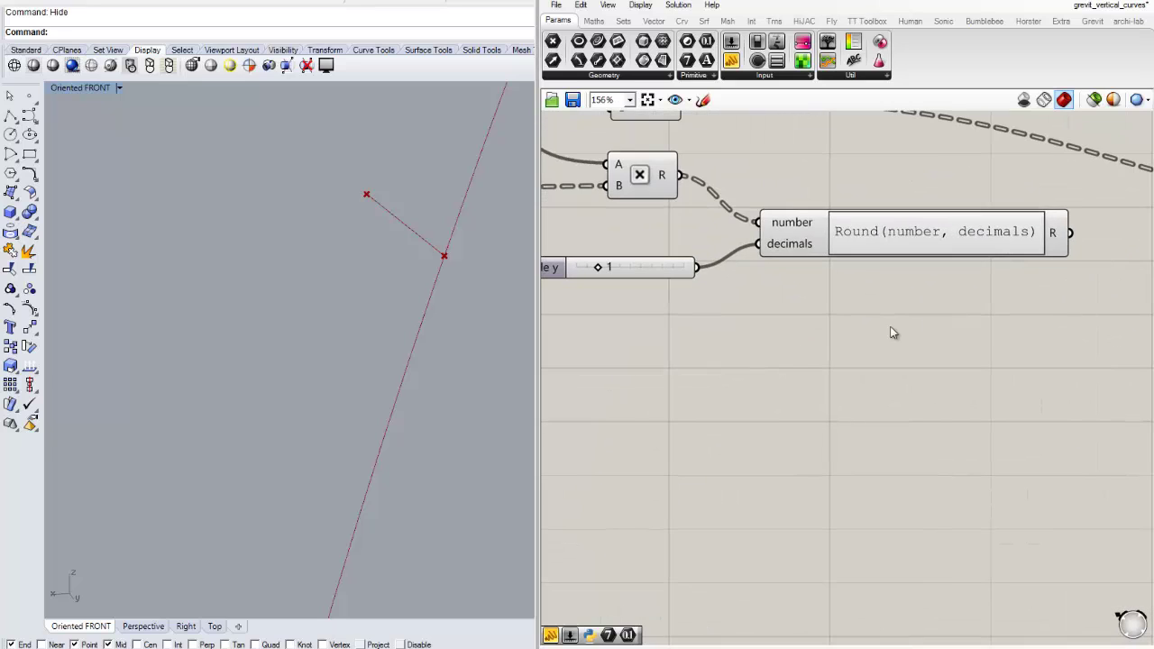
pyautogui.scroll(-4, 892, 333)
pyautogui.scroll(3, 835, 342)
pyautogui.click(822, 276)
pyautogui.click(838, 360)
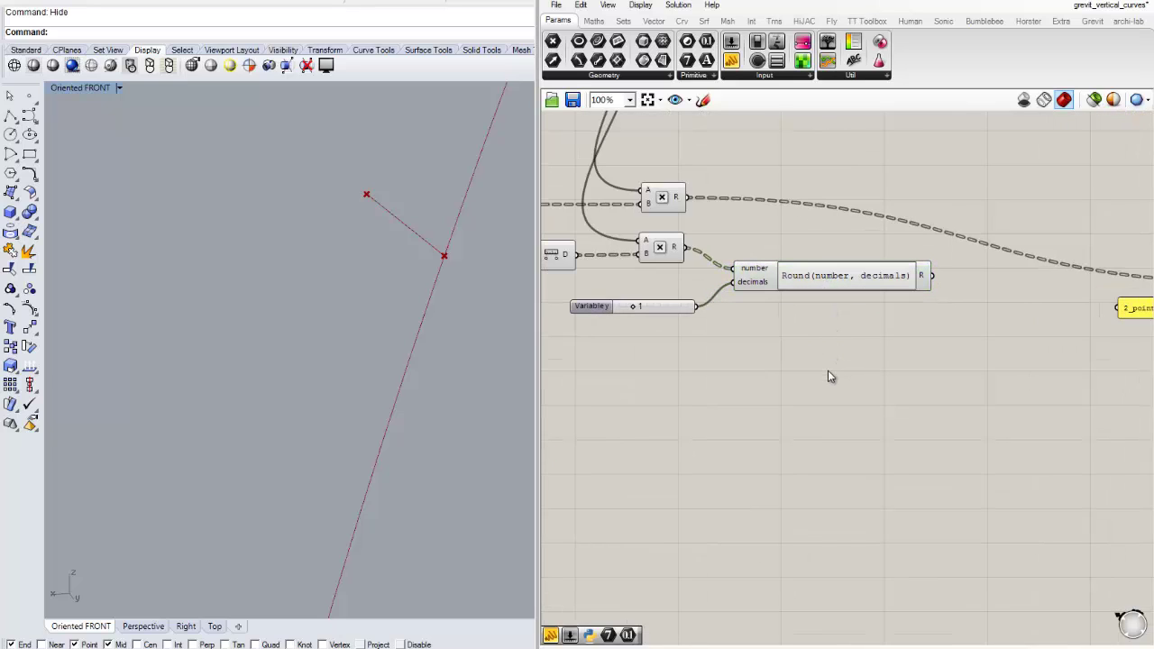
pyautogui.scroll(-3, 906, 406)
pyautogui.scroll(3, 886, 328)
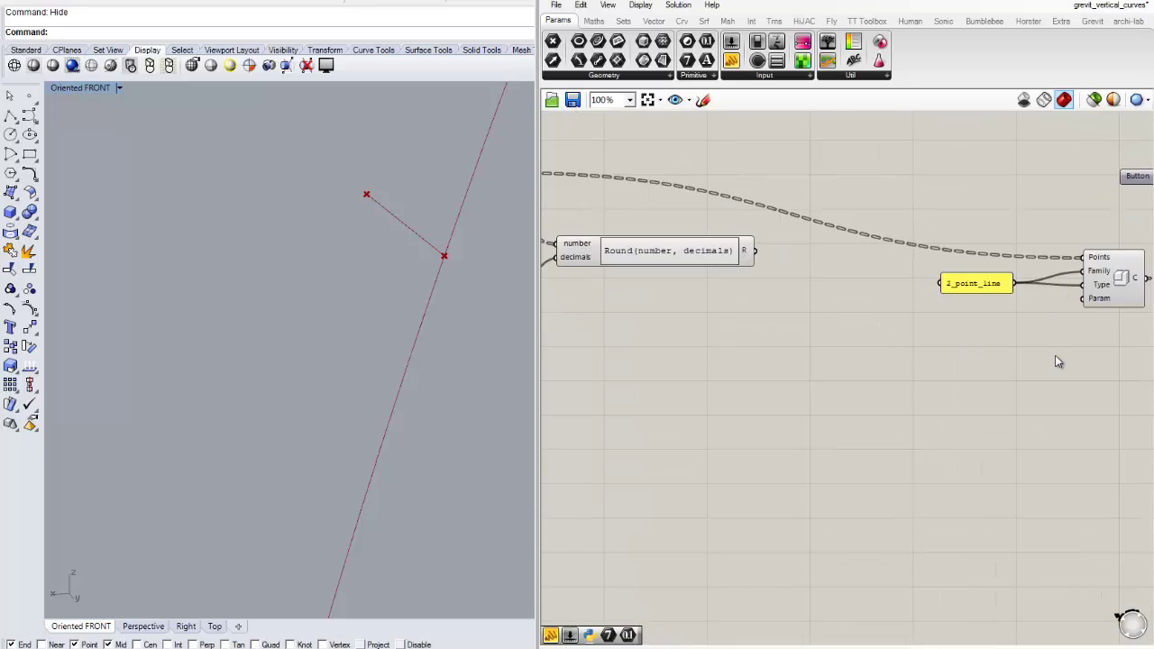
pyautogui.moveTo(1055, 356); pyautogui.dragTo(1023, 315, button='right')
pyautogui.scroll(2, 997, 256)
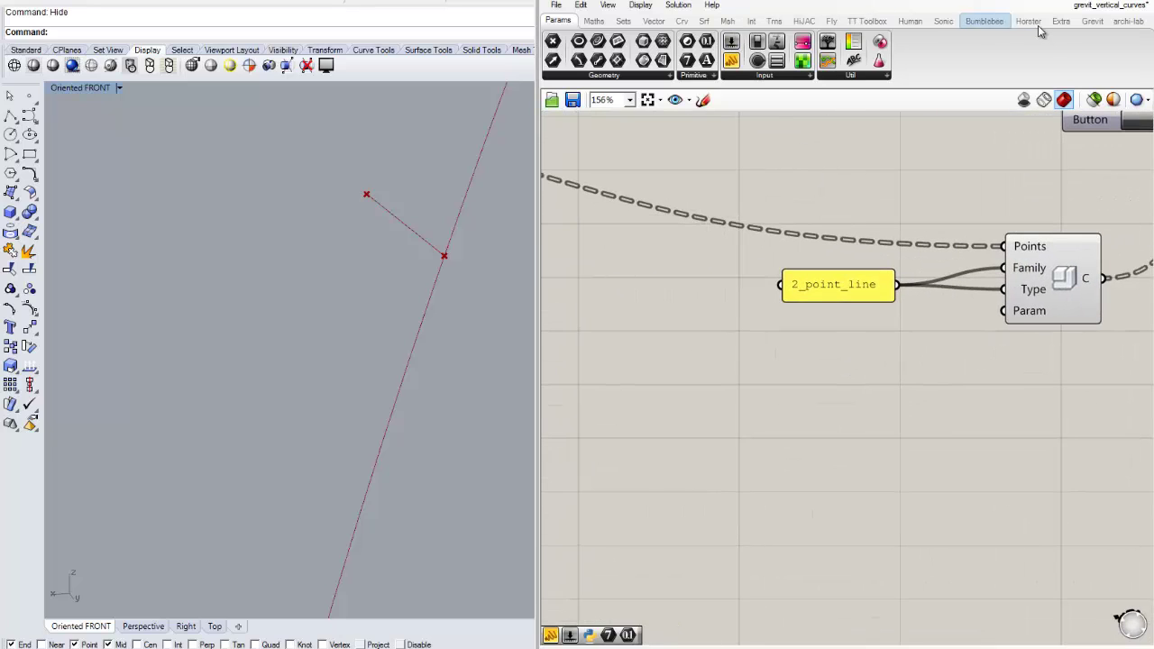
pyautogui.click(1091, 21)
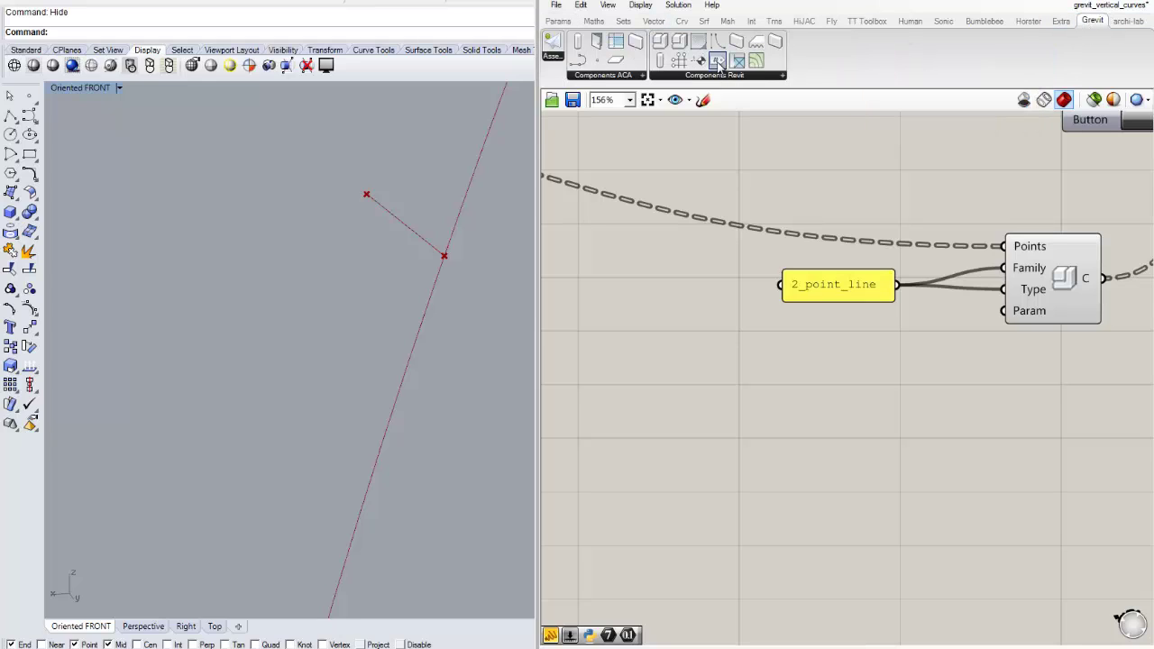
pyautogui.moveTo(840, 180); pyautogui.dragTo(892, 334)
pyautogui.moveTo(851, 290); pyautogui.dragTo(568, 279)
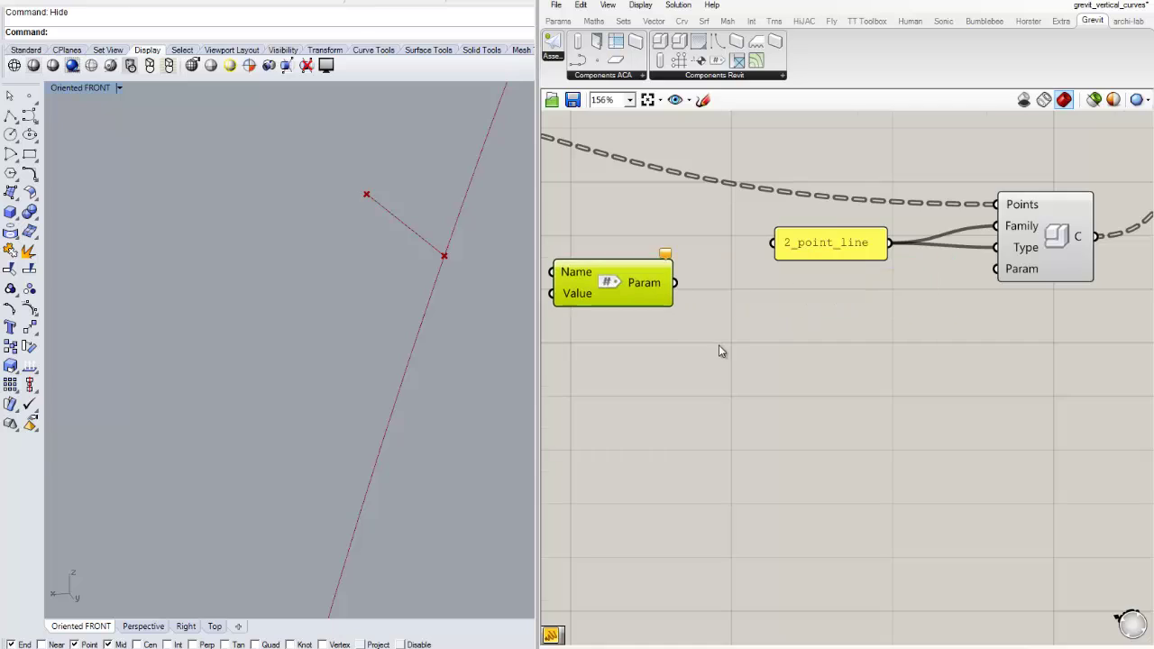
# Feed the parameter component's Param output into the Param input of the component receiving the 2_point_line family and type.
pyautogui.scroll(-2, 793, 329)
pyautogui.moveTo(754, 282); pyautogui.dragTo(1038, 263)
pyautogui.click(848, 322)
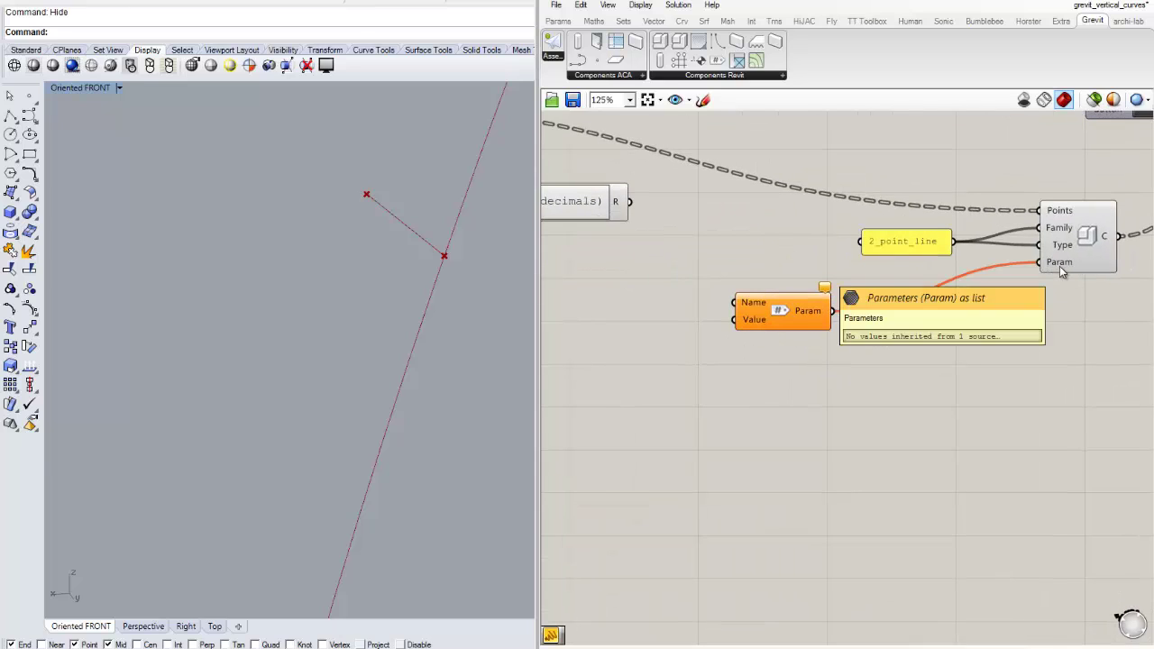
pyautogui.moveTo(862, 374); pyautogui.dragTo(971, 370, button='right')
pyautogui.moveTo(888, 317); pyautogui.dragTo(870, 316)
# Connect the Round expression's result to the Value input of the parameter component.
pyautogui.scroll(-2, 743, 207)
pyautogui.moveTo(803, 264); pyautogui.dragTo(834, 308, button='right')
pyautogui.scroll(2, 834, 307)
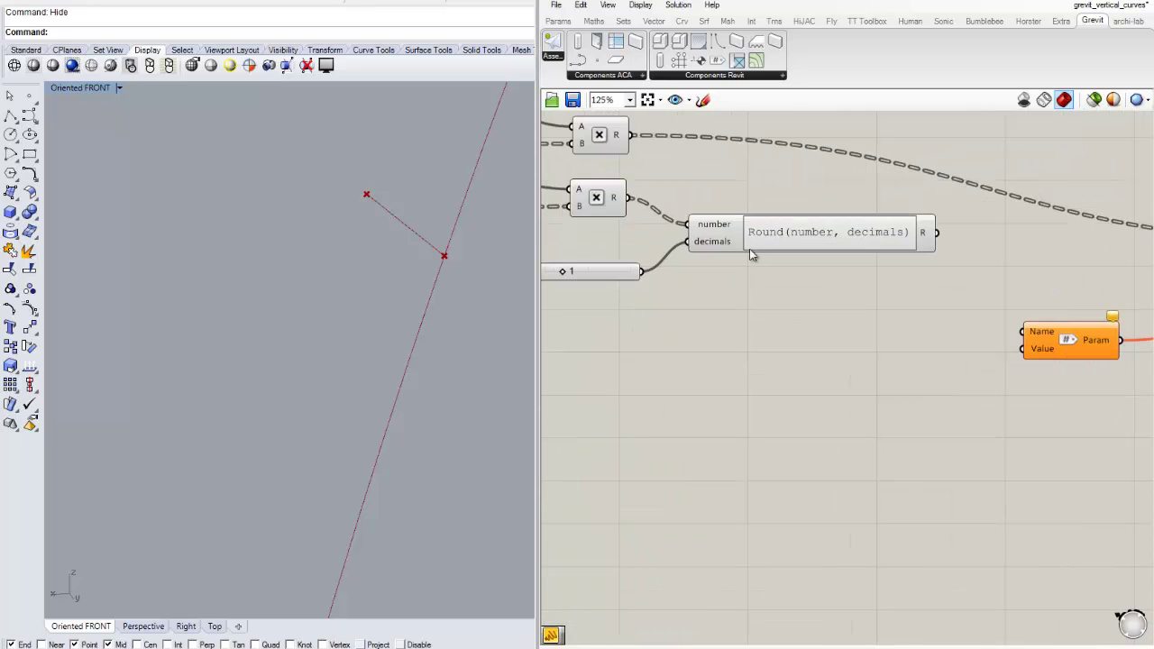
pyautogui.moveTo(906, 301); pyautogui.dragTo(808, 221, button='right')
pyautogui.moveTo(806, 217); pyautogui.dragTo(923, 325)
pyautogui.click(971, 379)
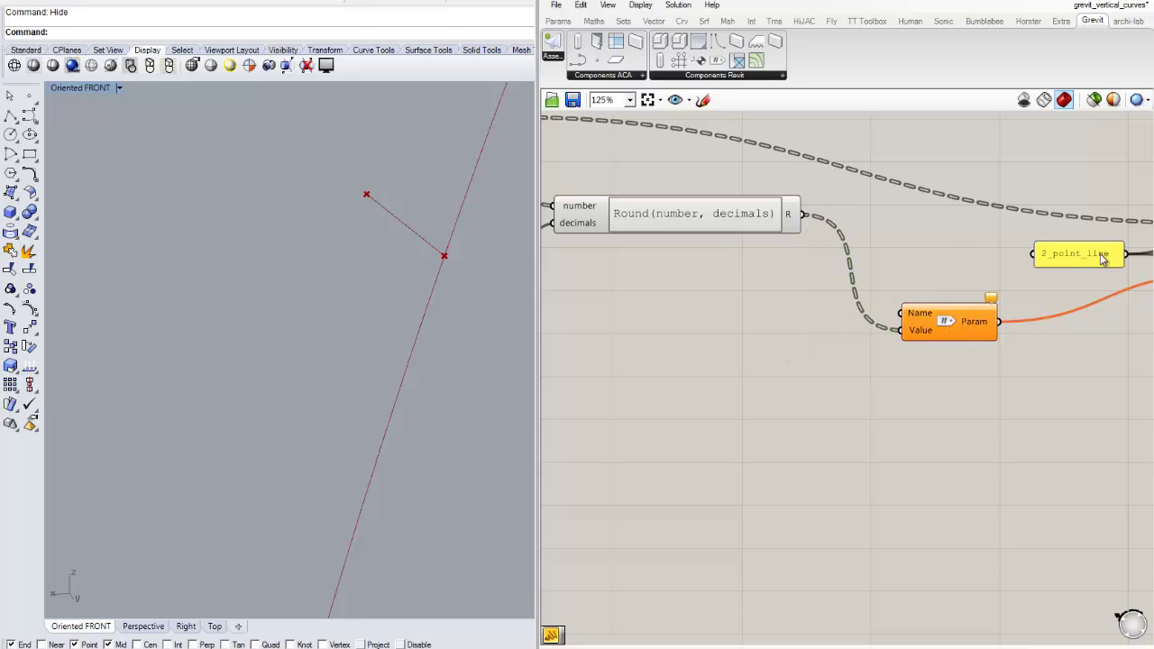
# Duplicate the 2_point_line panel, change the copy's text to Length, and connect it to the parameter component's Name input.
pyautogui.moveTo(1086, 252); pyautogui.dragTo(762, 326)
pyautogui.scroll(1, 806, 329)
pyautogui.doubleClick(751, 321)
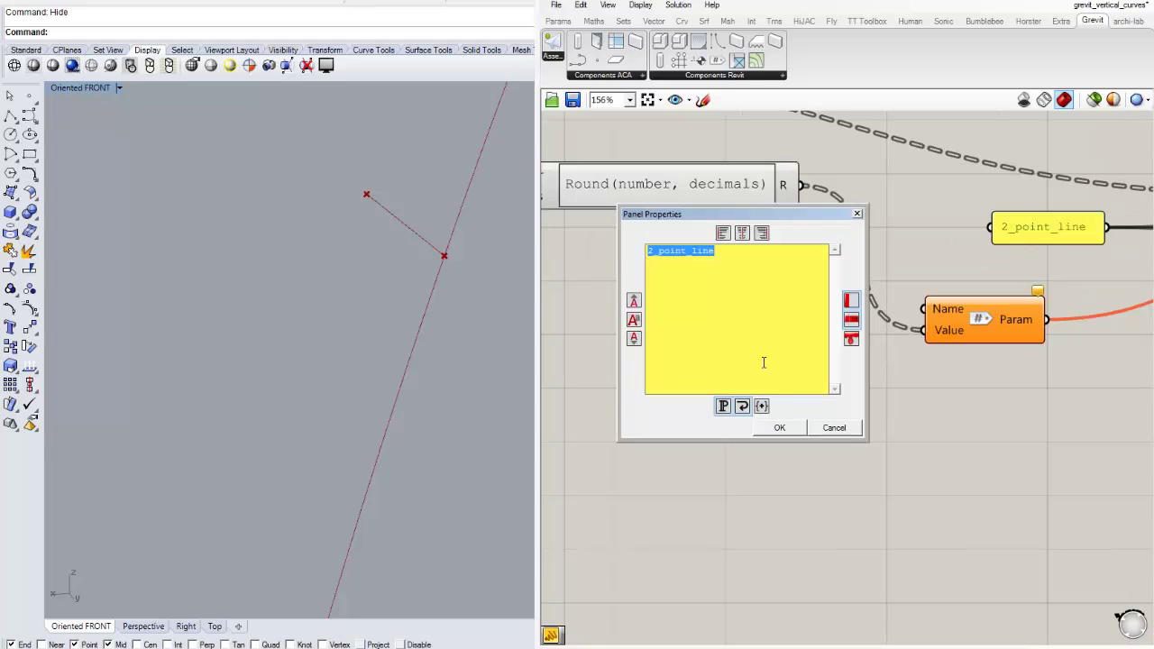
pyautogui.write('Length')
pyautogui.click(780, 428)
pyautogui.moveTo(813, 320); pyautogui.dragTo(923, 308)
pyautogui.click(992, 338)
pyautogui.click(976, 391)
# Tidy the layout by moving the parameter component closer to its target and aligning the Length panel with the Name input.
pyautogui.scroll(-2, 984, 395)
pyautogui.moveTo(1001, 405); pyautogui.dragTo(781, 376, button='right')
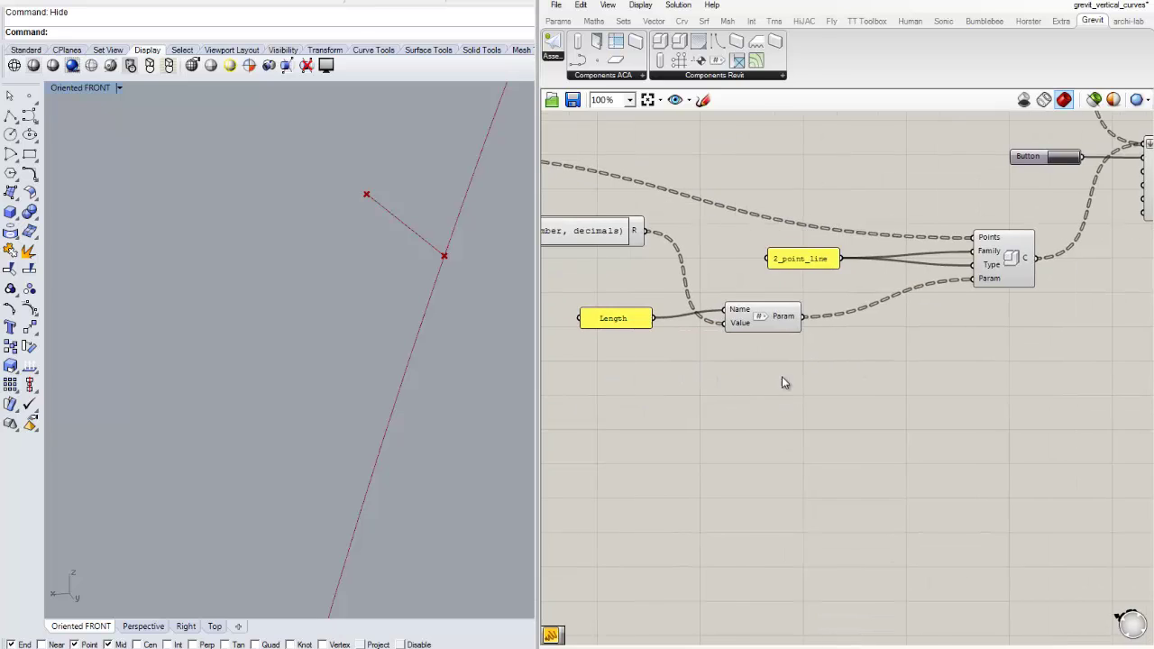
pyautogui.scroll(1, 800, 335)
pyautogui.moveTo(775, 307); pyautogui.dragTo(831, 306)
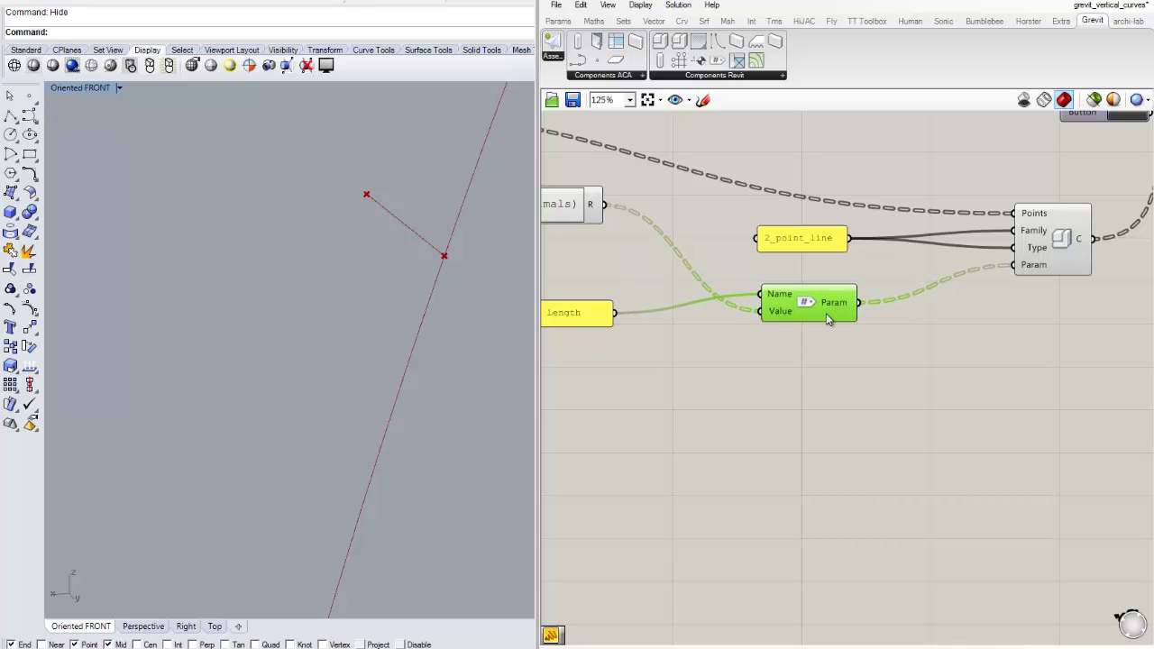
pyautogui.moveTo(571, 315); pyautogui.dragTo(638, 295)
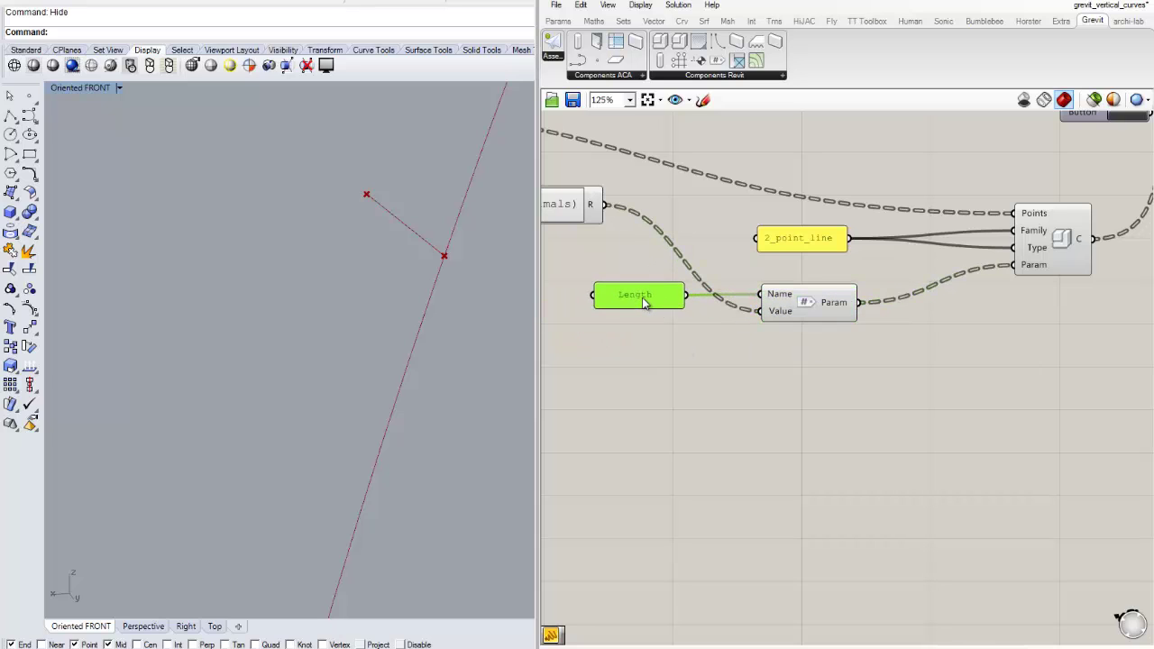
pyautogui.click(745, 350)
# Examine the Round expression's output data and the wiring of the Length parameter into the 2_point_line component.
pyautogui.scroll(-2, 812, 350)
pyautogui.moveTo(946, 366); pyautogui.dragTo(996, 363, button='right')
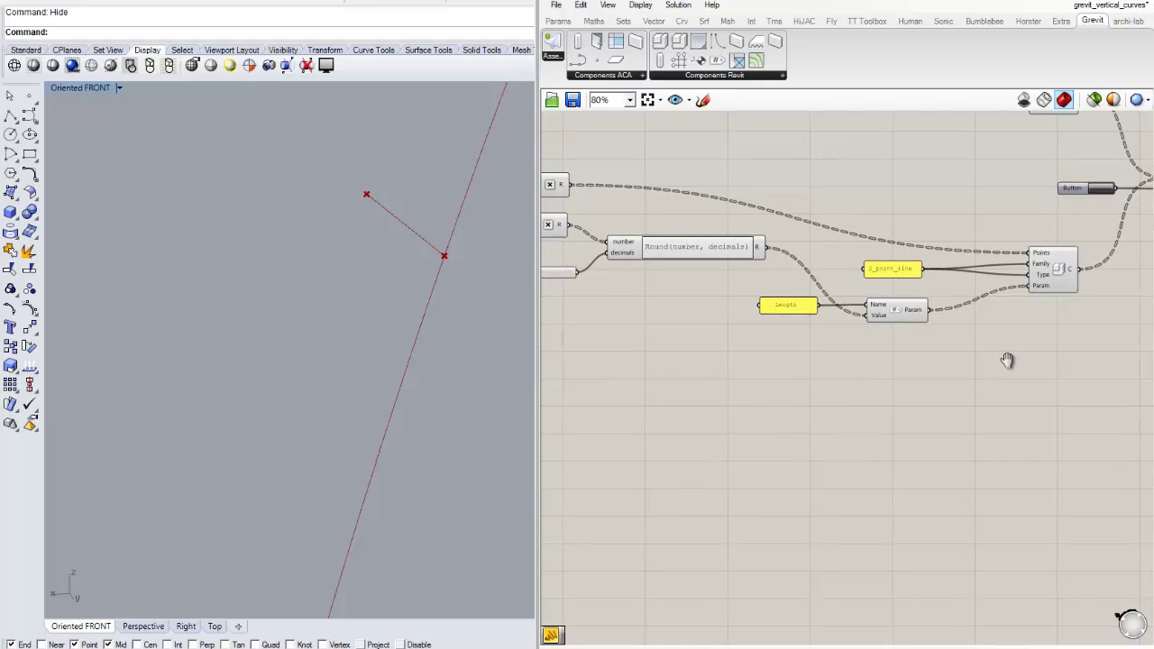
pyautogui.scroll(1, 881, 353)
pyautogui.moveTo(689, 309); pyautogui.dragTo(712, 329, button='right')
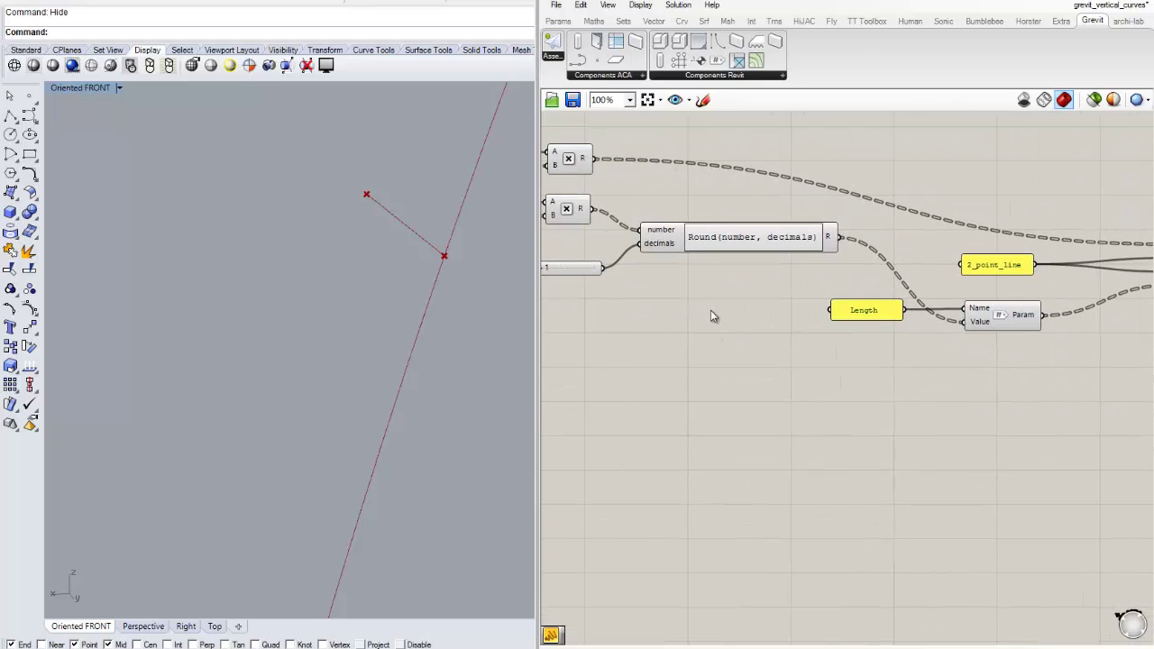
pyautogui.scroll(-1, 816, 202)
pyautogui.moveTo(816, 202); pyautogui.dragTo(626, 200, button='right')
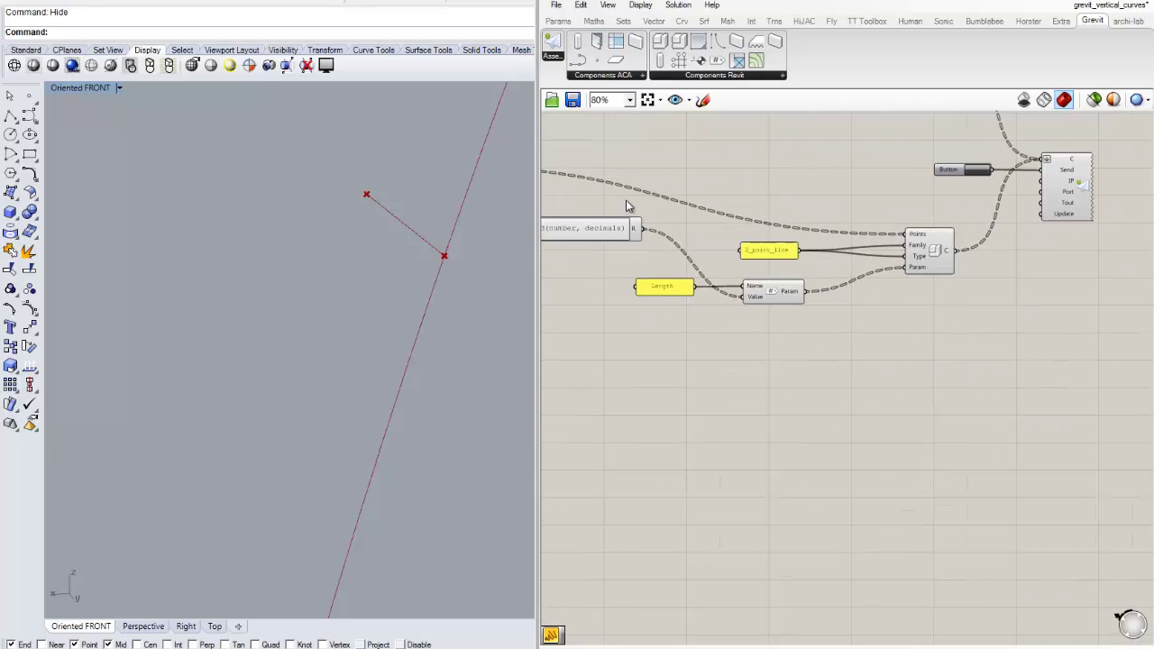
pyautogui.click(553, 21)
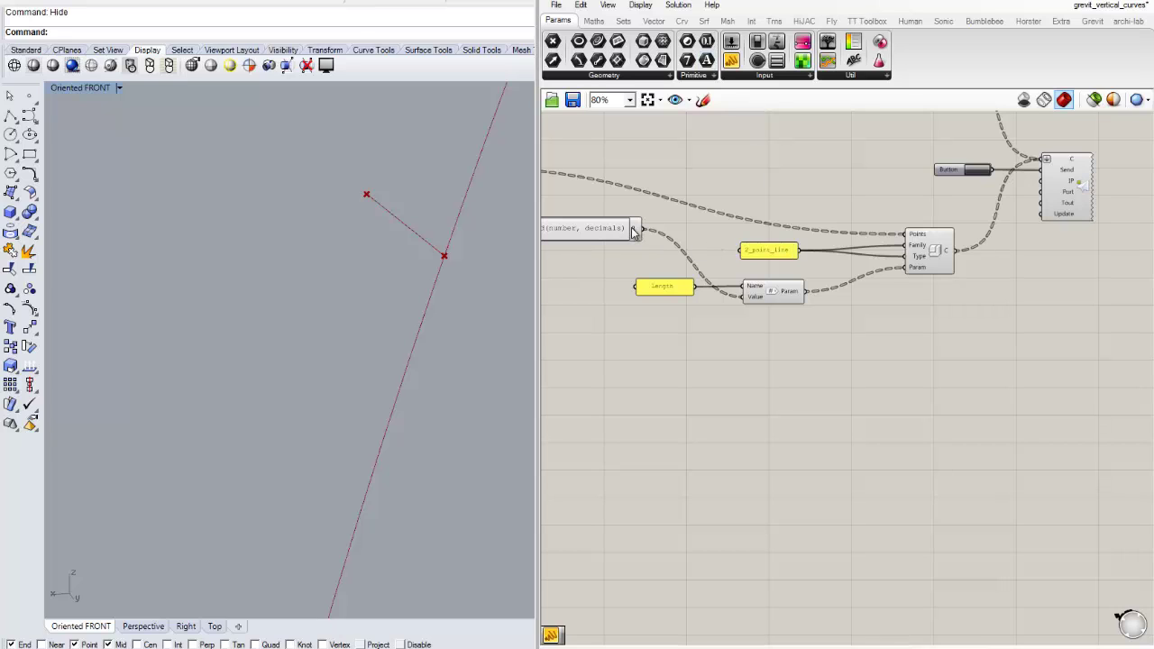
pyautogui.moveTo(637, 231)
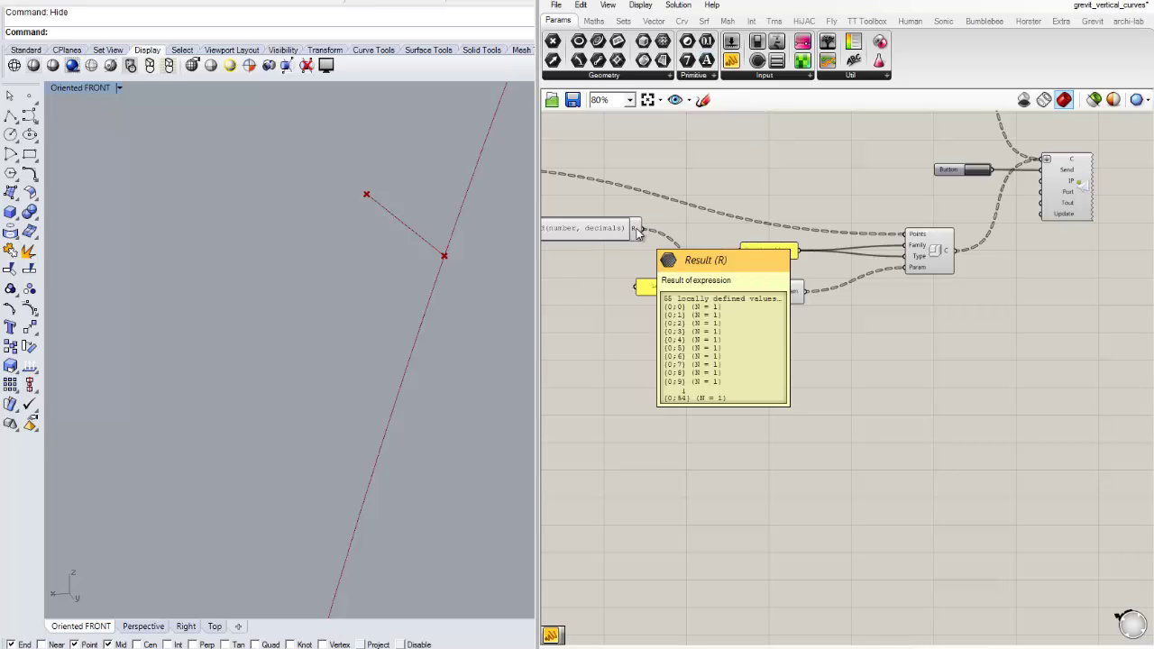
pyautogui.scroll(-1, 826, 322)
pyautogui.moveTo(1013, 361); pyautogui.dragTo(1150, 306, button='right')
pyautogui.scroll(-3, 1033, 353)
pyautogui.scroll(6, 1031, 315)
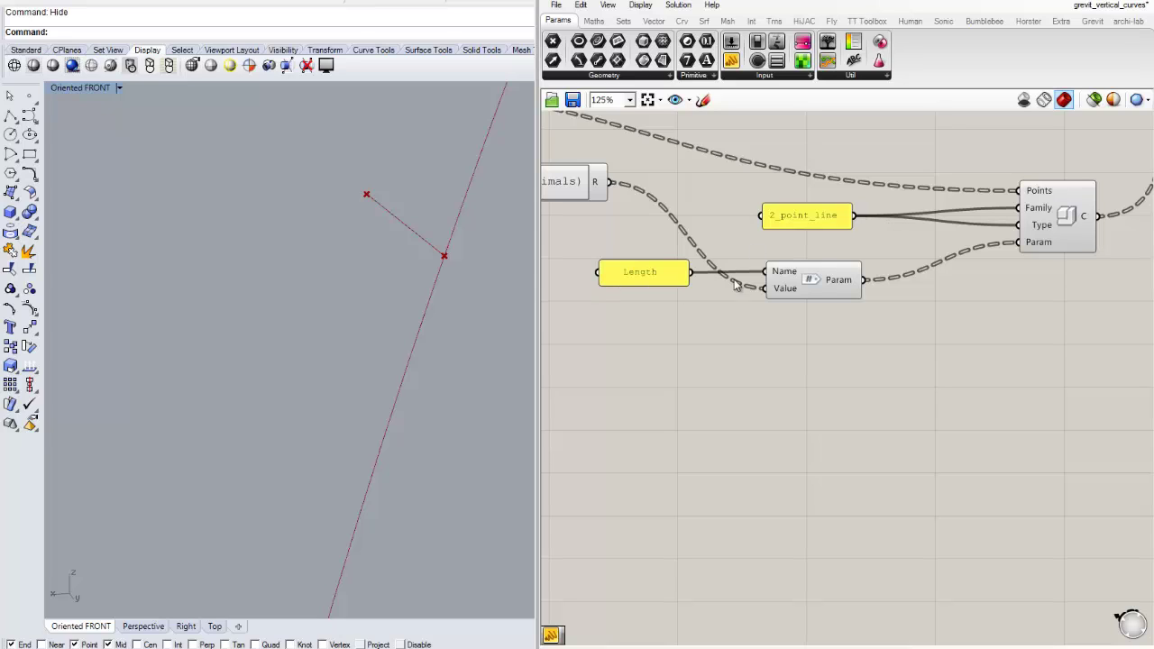
pyautogui.moveTo(982, 332); pyautogui.dragTo(955, 329, button='right')
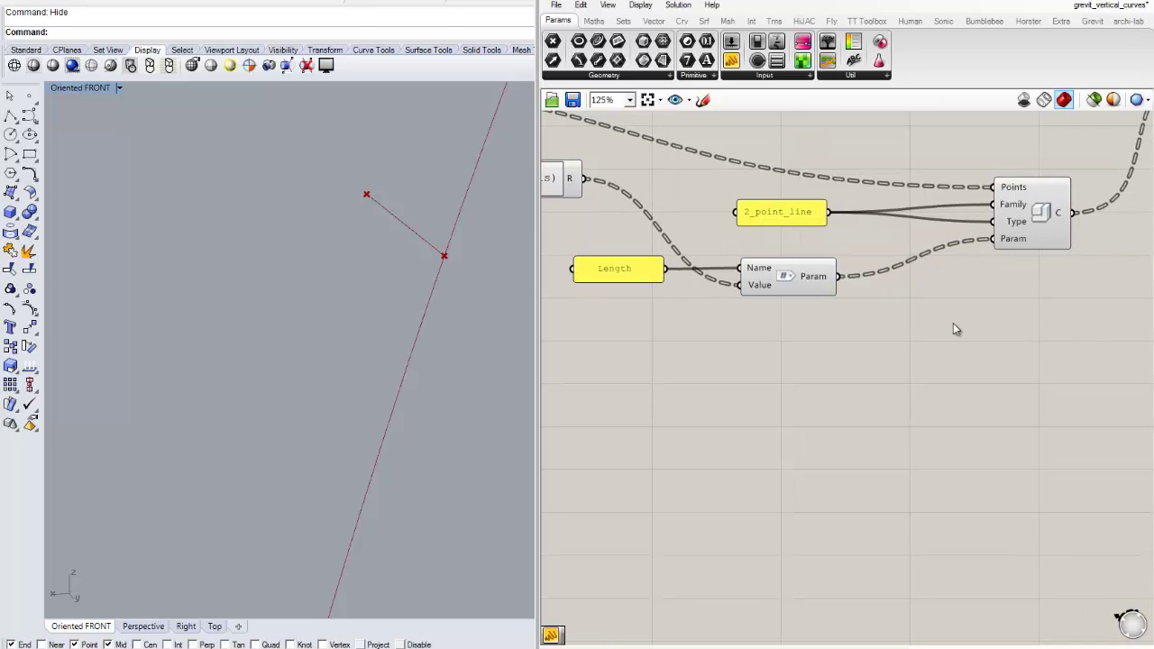
pyautogui.scroll(-1, 907, 340)
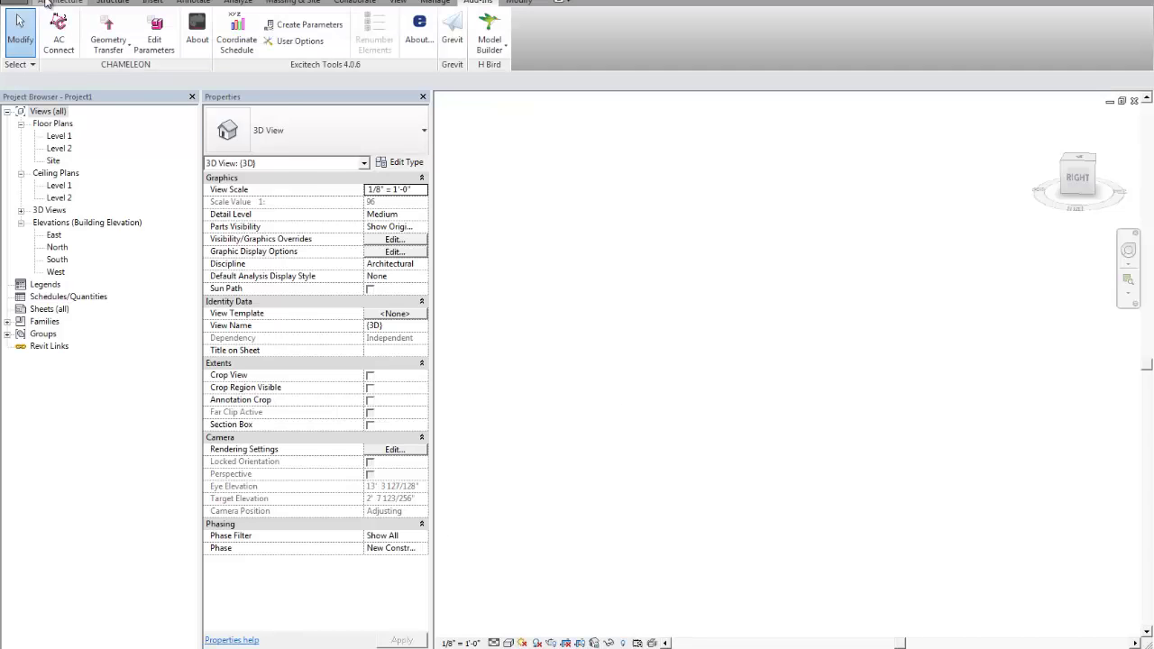
# Switch to Revit and create a new family from a generic model template without saving the current project.
pyautogui.click(16, 4)
pyautogui.moveTo(97, 42)
pyautogui.click(163, 77)
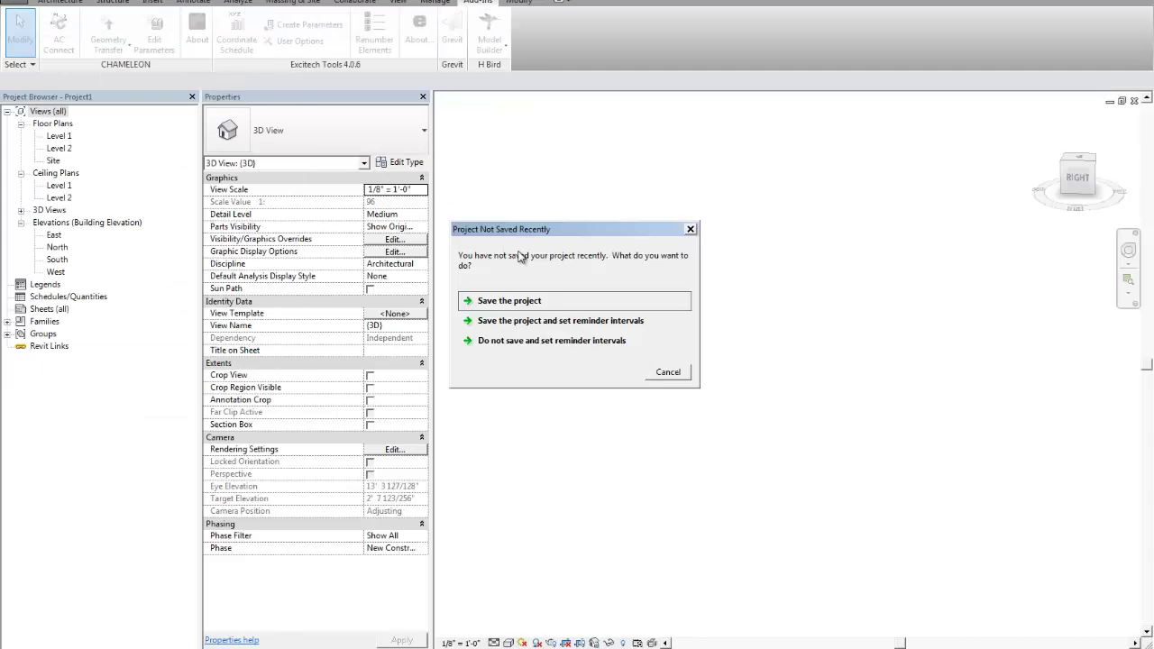
pyautogui.click(533, 343)
pyautogui.click(435, 311)
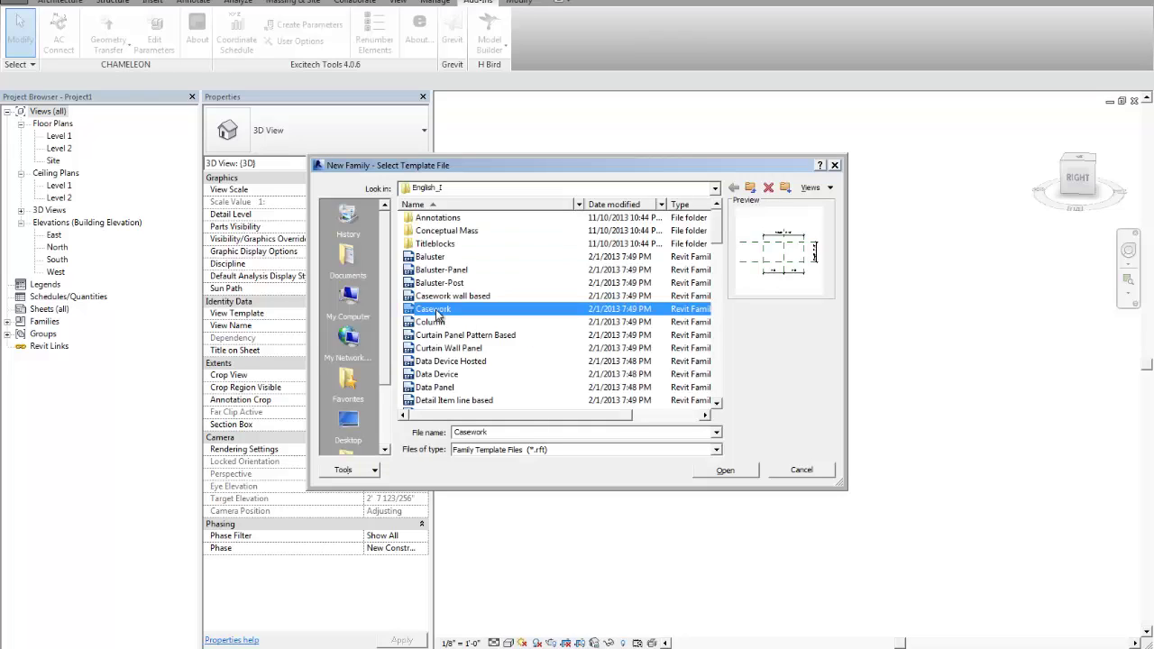
pyautogui.press('g')
pyautogui.doubleClick(461, 221)
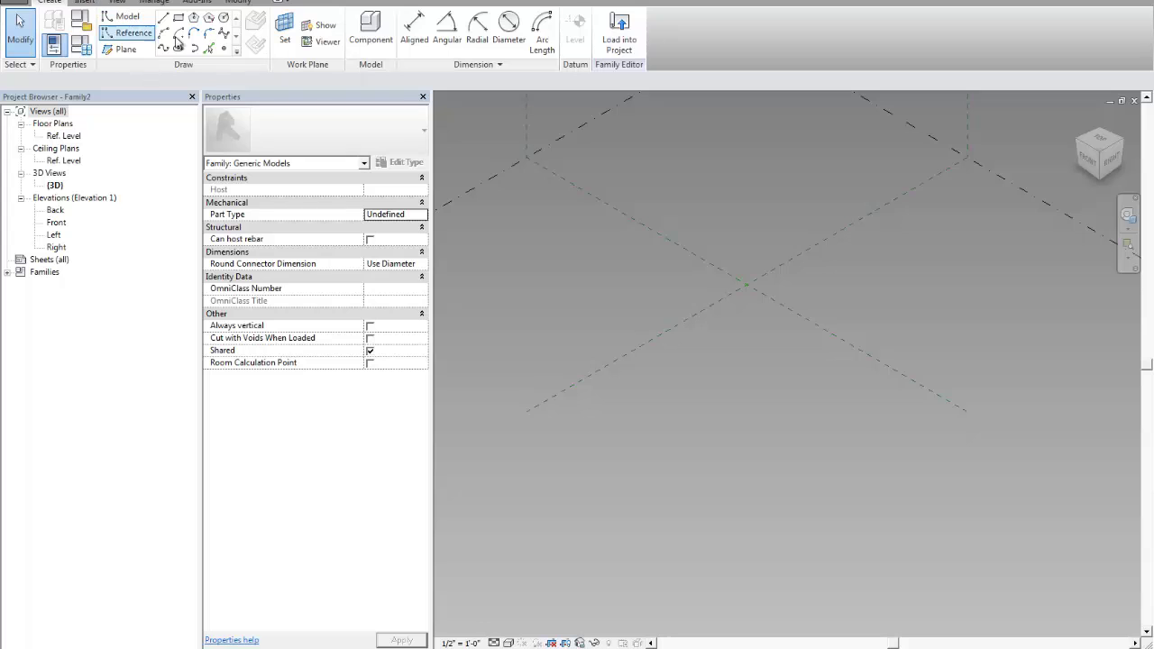
# Place two reference points in the 3D view, one on each side of the reference plane intersection.
pyautogui.click(223, 48)
pyautogui.click(666, 298)
pyautogui.click(811, 236)
pyautogui.press('Escape')
pyautogui.press('Escape')
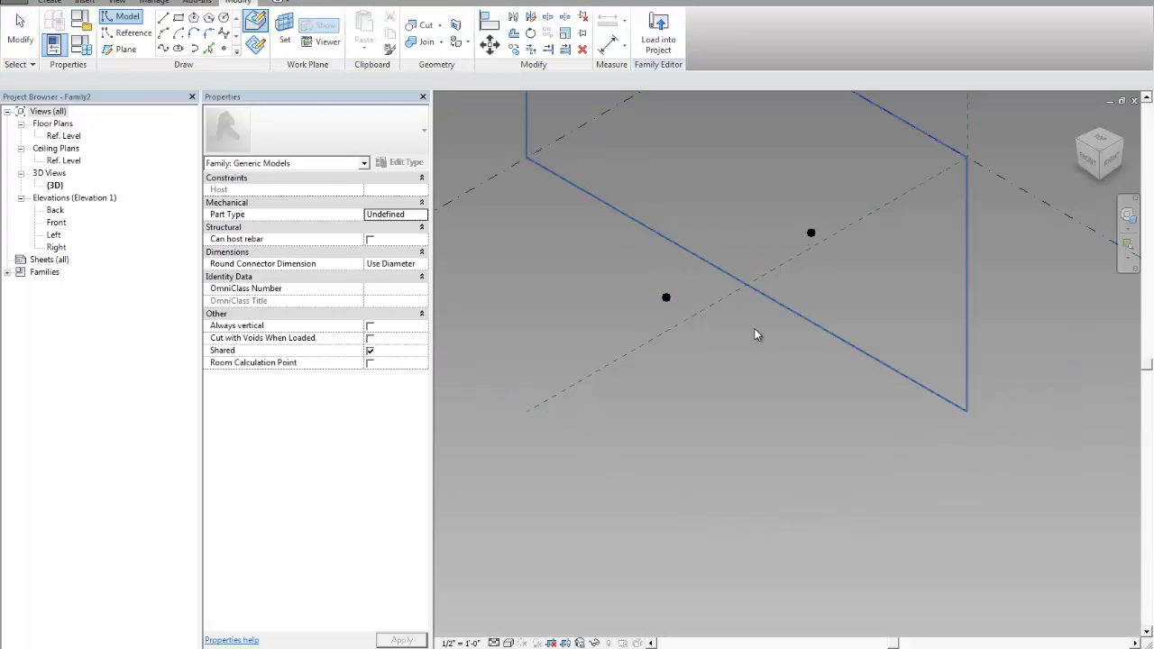
pyautogui.click(863, 361)
pyautogui.click(658, 268)
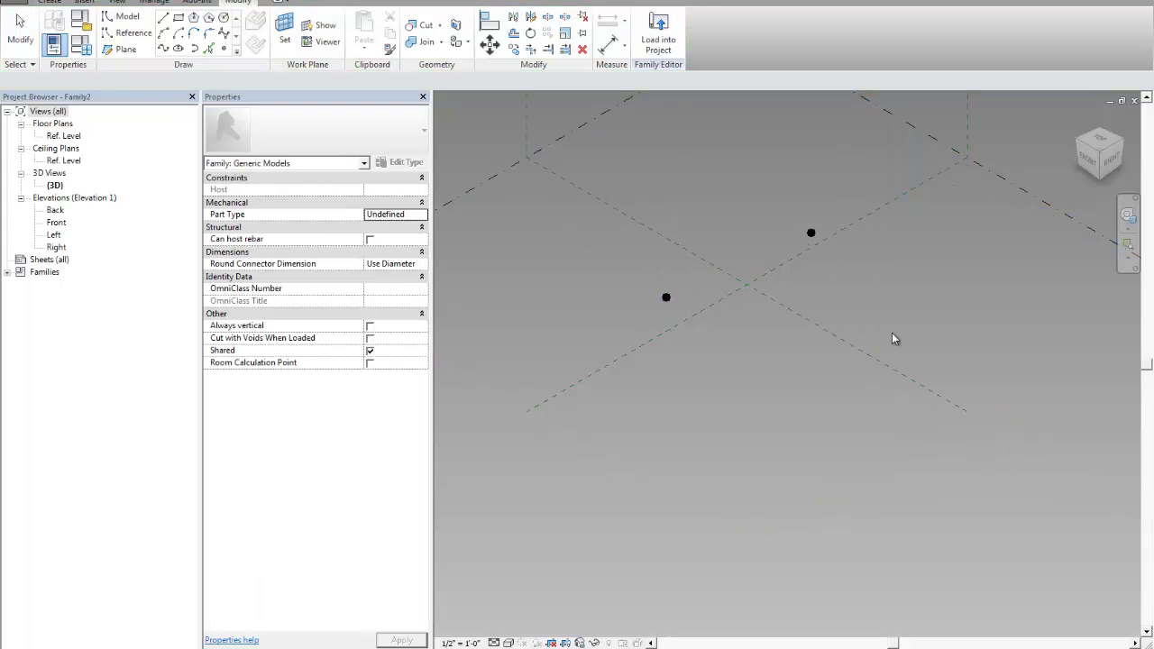
# Make both reference points adaptive.
pyautogui.moveTo(605, 258); pyautogui.dragTo(741, 330)
pyautogui.keyDown('ctrl'); pyautogui.moveTo(745, 192); pyautogui.dragTo(881, 275); pyautogui.keyUp('ctrl')
pyautogui.scroll(3, 722, 175)
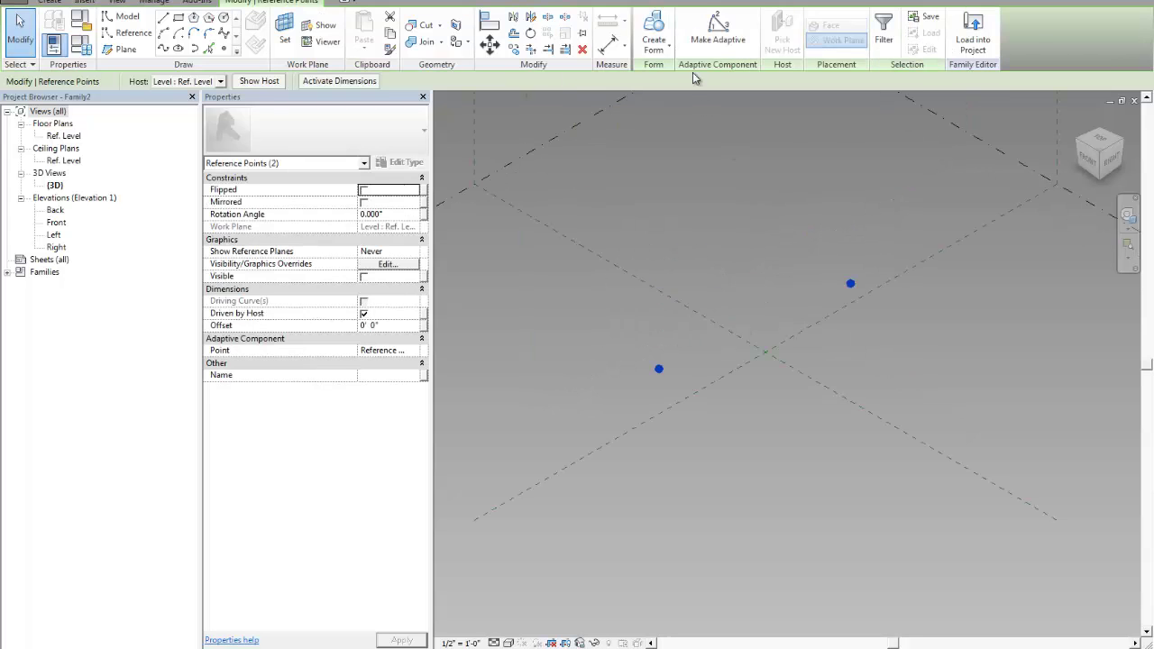
pyautogui.click(717, 40)
pyautogui.click(767, 314)
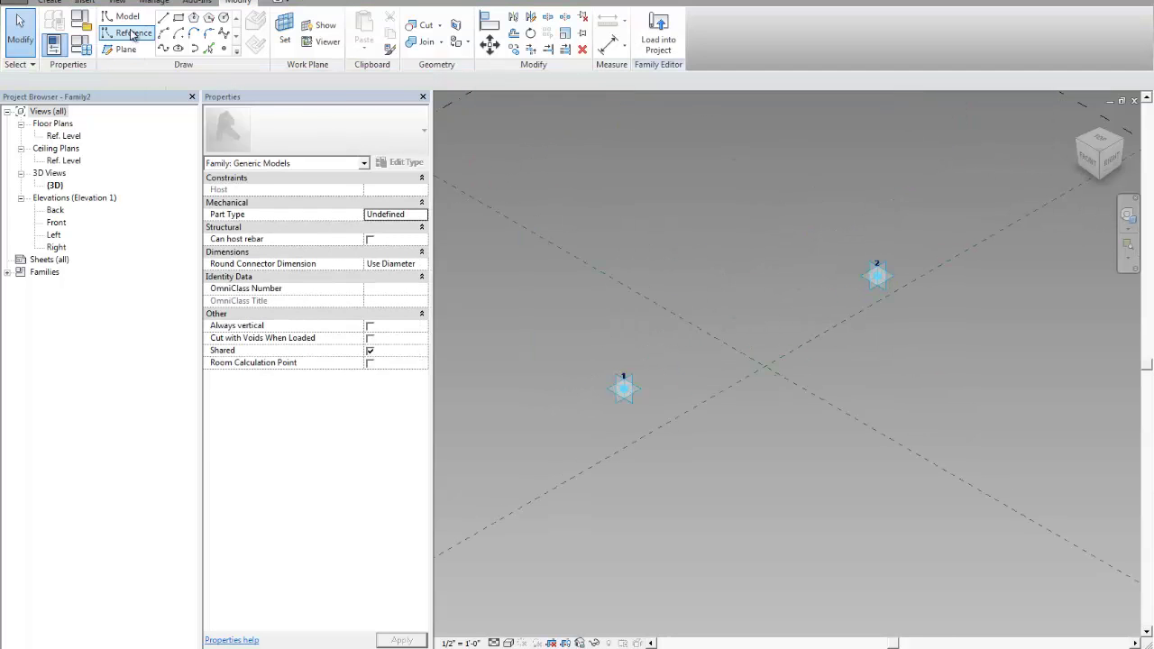
# Draw a spline through the two adaptive points and turn it into a reference line.
pyautogui.click(631, 394)
pyautogui.keyDown('ctrl'); pyautogui.click(876, 274); pyautogui.keyUp('ctrl')
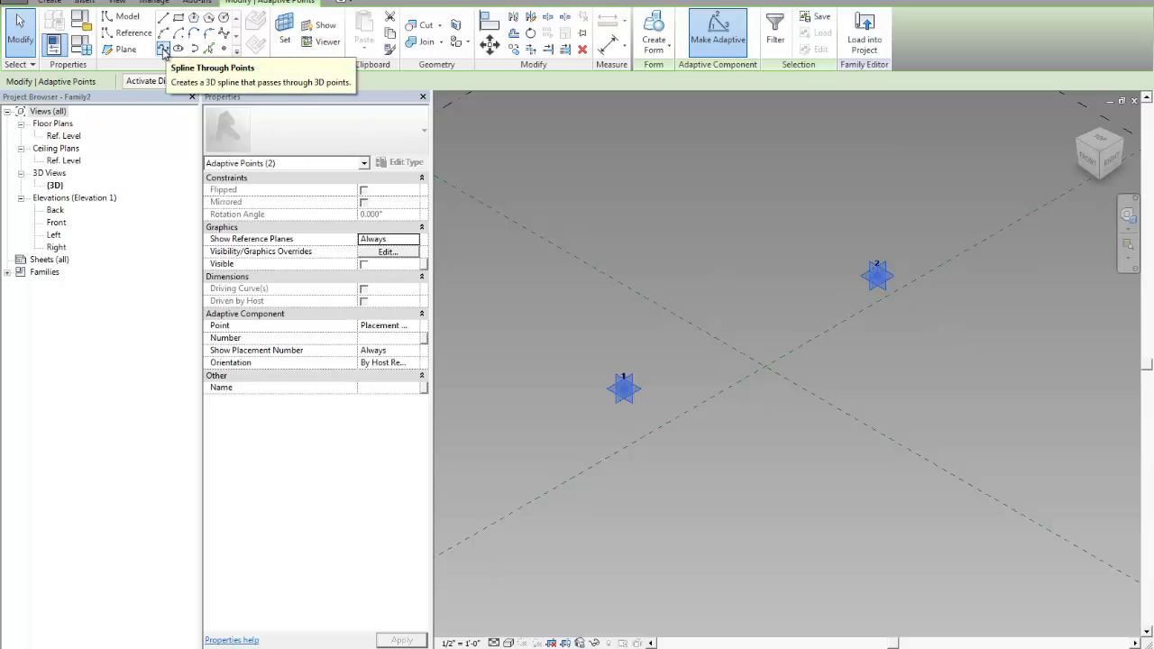
pyautogui.click(162, 49)
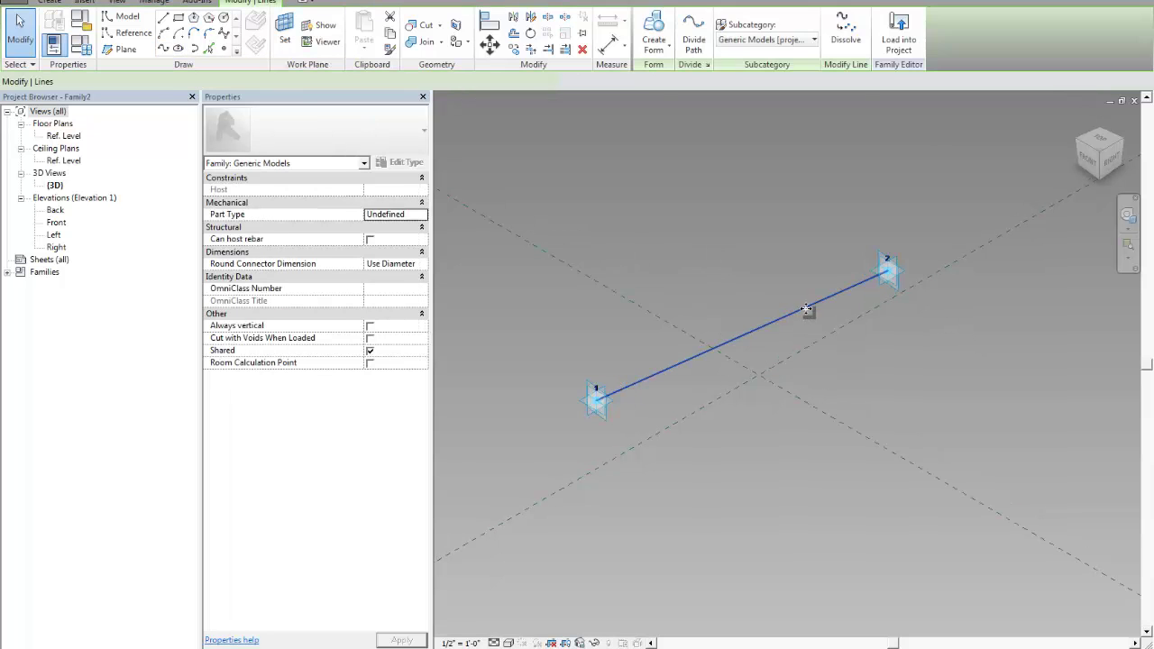
pyautogui.click(367, 289)
pyautogui.click(729, 239)
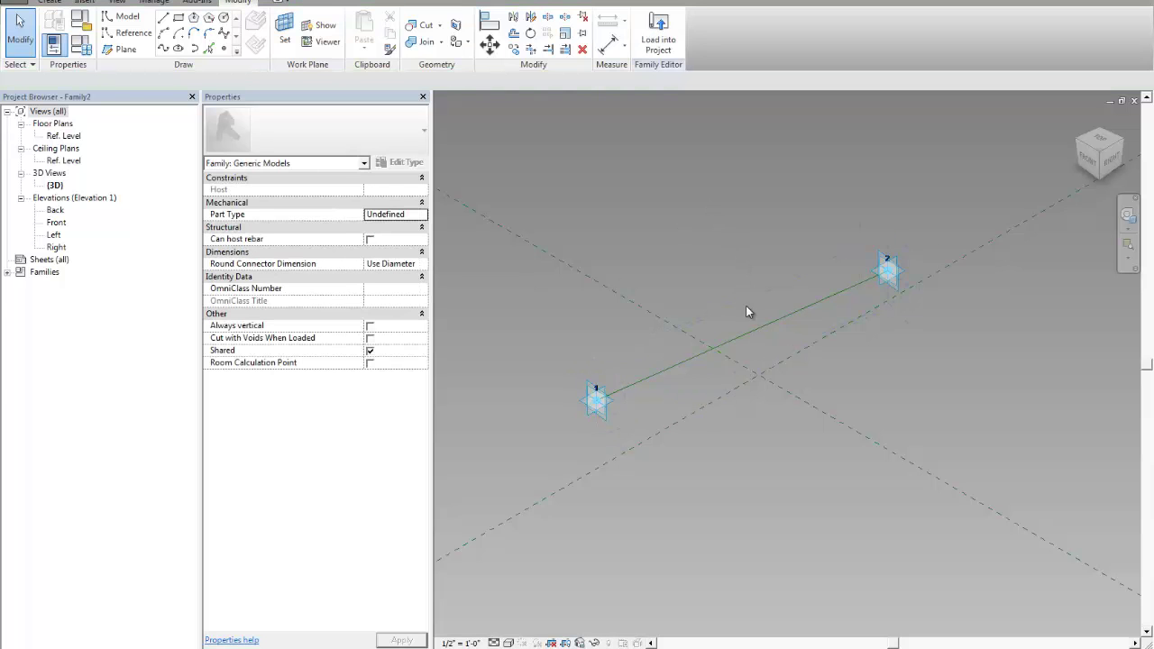
# Place two reference points on the reference line, one near each adaptive point.
pyautogui.keyDown('shift'); pyautogui.moveTo(745, 311); pyautogui.dragTo(727, 273, button='middle'); pyautogui.keyUp('shift')
pyautogui.click(728, 279)
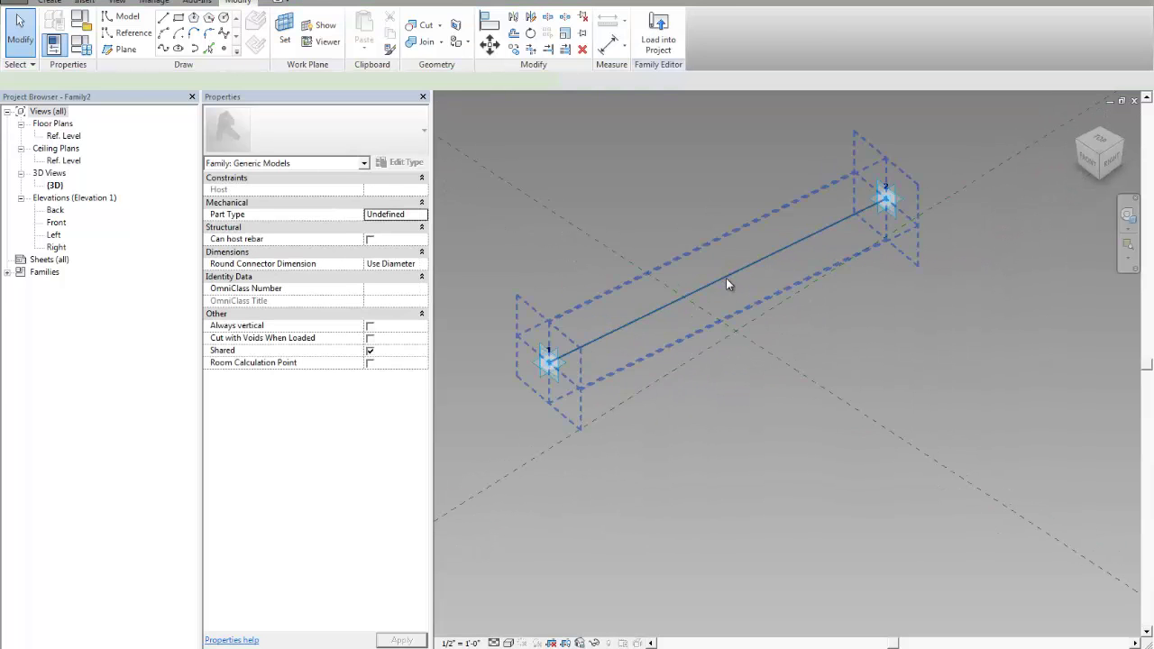
pyautogui.press('Escape')
pyautogui.click(223, 49)
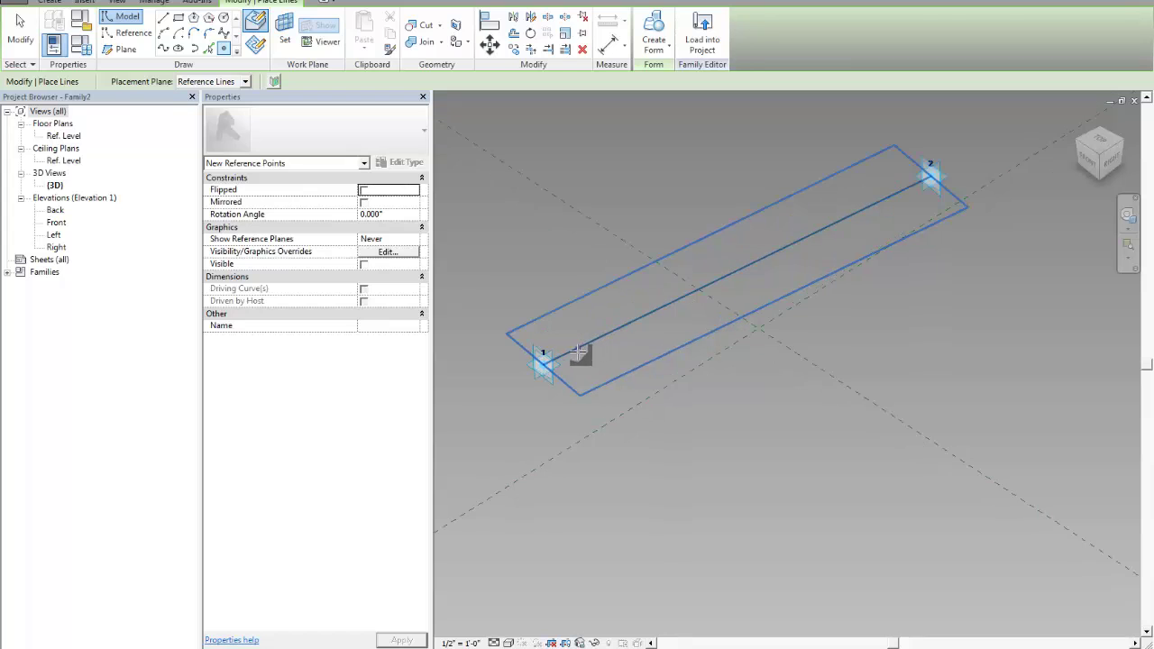
pyautogui.click(577, 348)
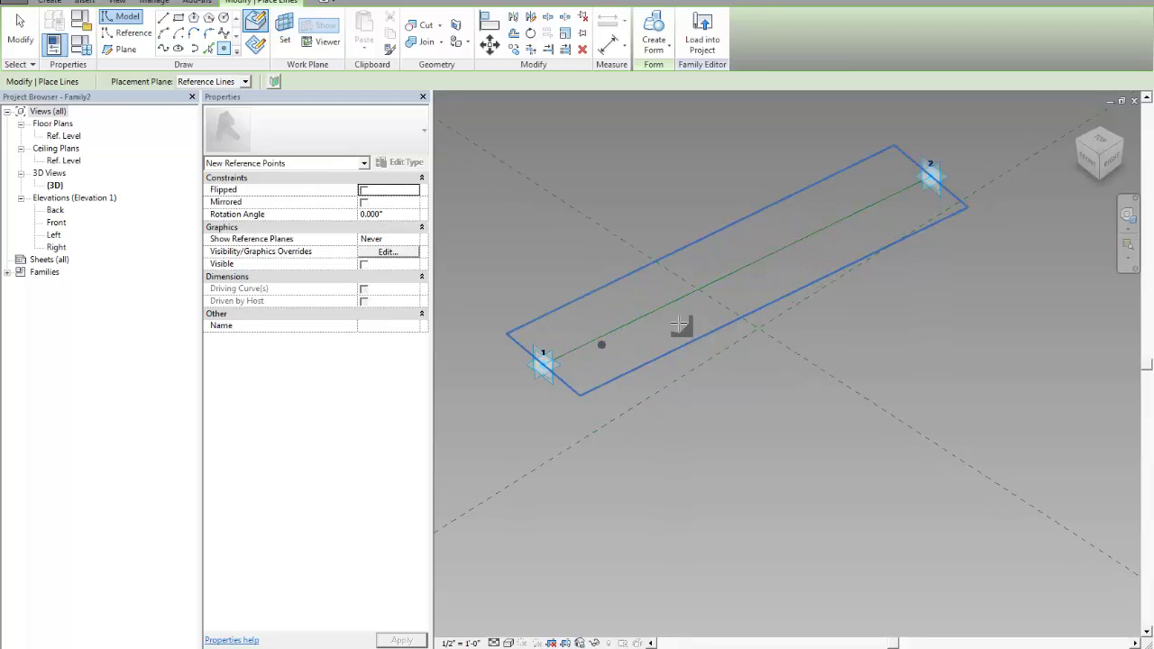
pyautogui.click(886, 200)
pyautogui.press('Escape')
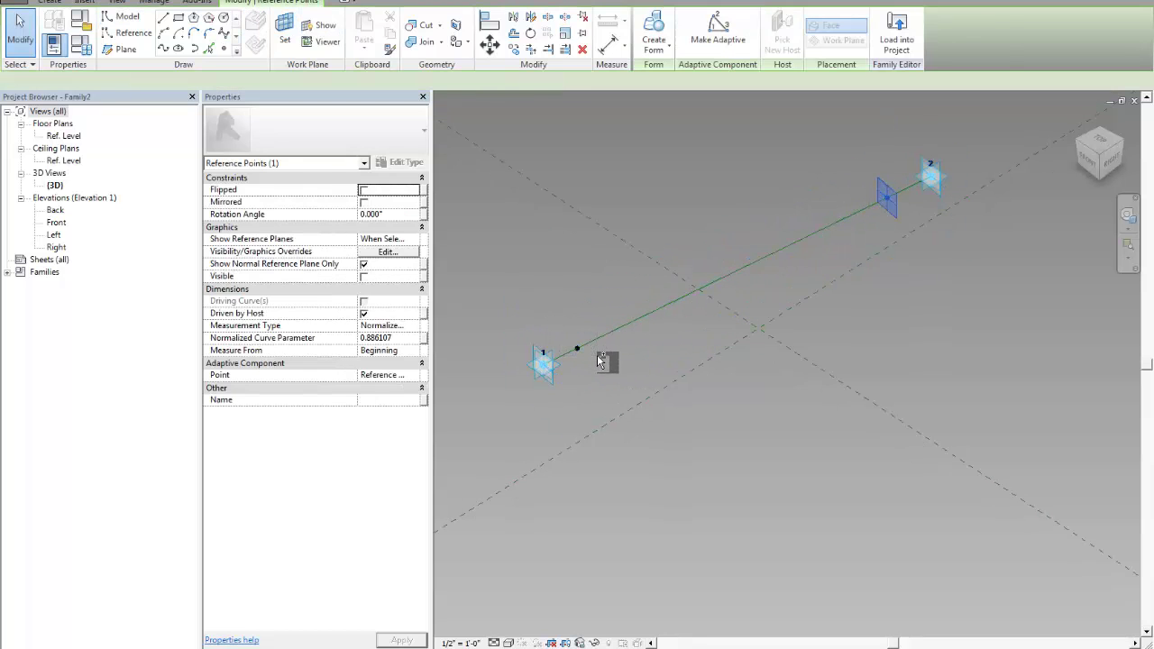
# Set the reference planes of both points hosted on the reference line to always show.
pyautogui.keyDown('ctrl'); pyautogui.click(577, 348); pyautogui.keyUp('ctrl')
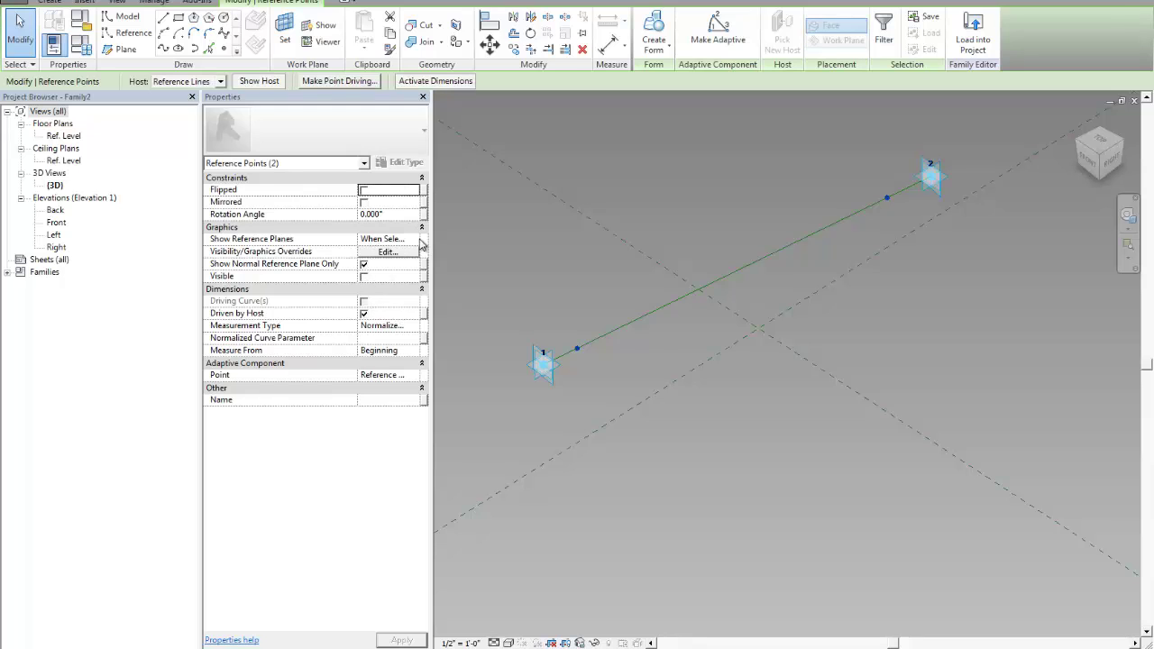
pyautogui.click(421, 239)
pyautogui.click(383, 276)
pyautogui.click(496, 250)
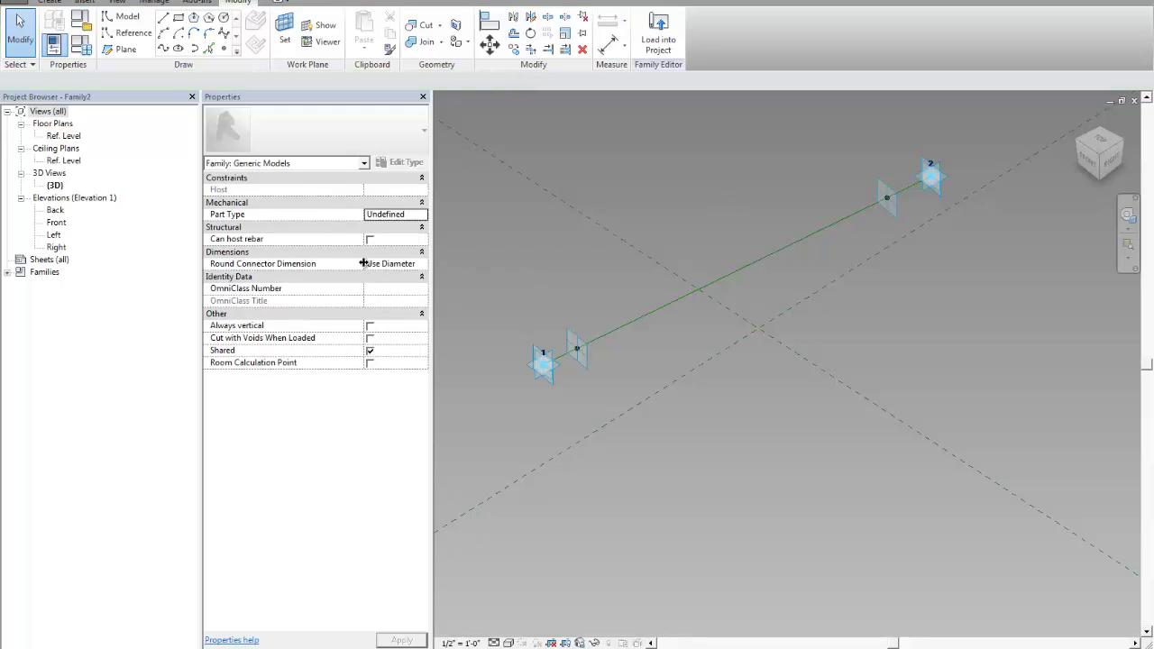
pyautogui.moveTo(363, 262); pyautogui.dragTo(328, 262)
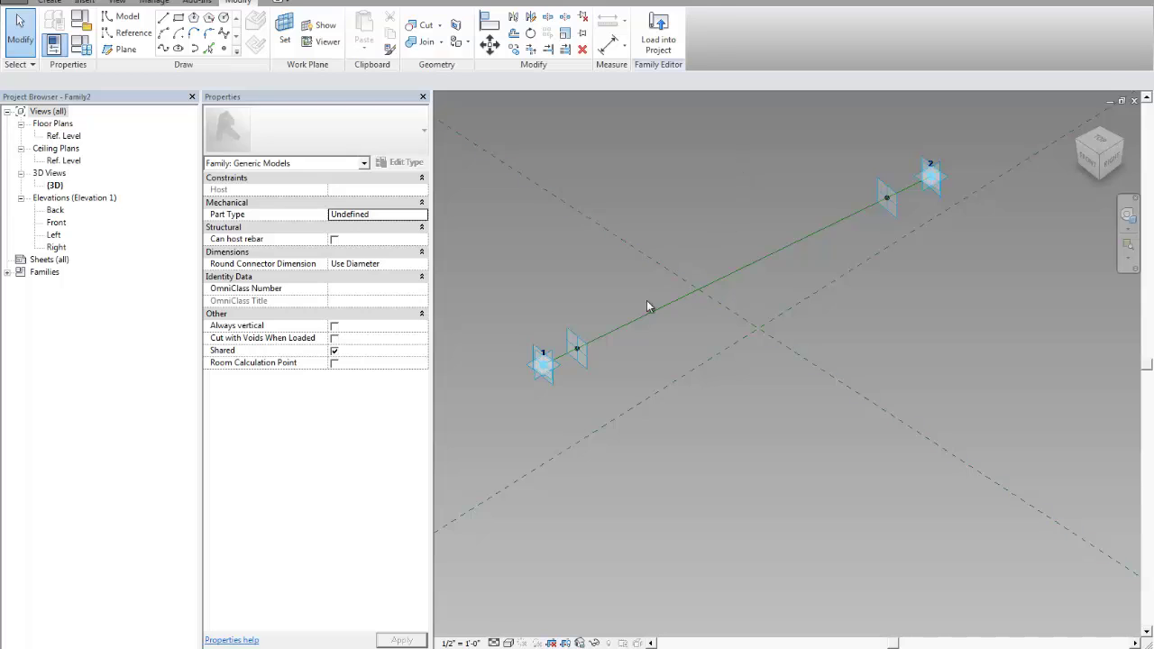
# Draw a reference circle of about 2' 10" radius centred on the hosted point near adaptive point 1, in that point's plane.
pyautogui.click(285, 36)
pyautogui.scroll(1, 595, 325)
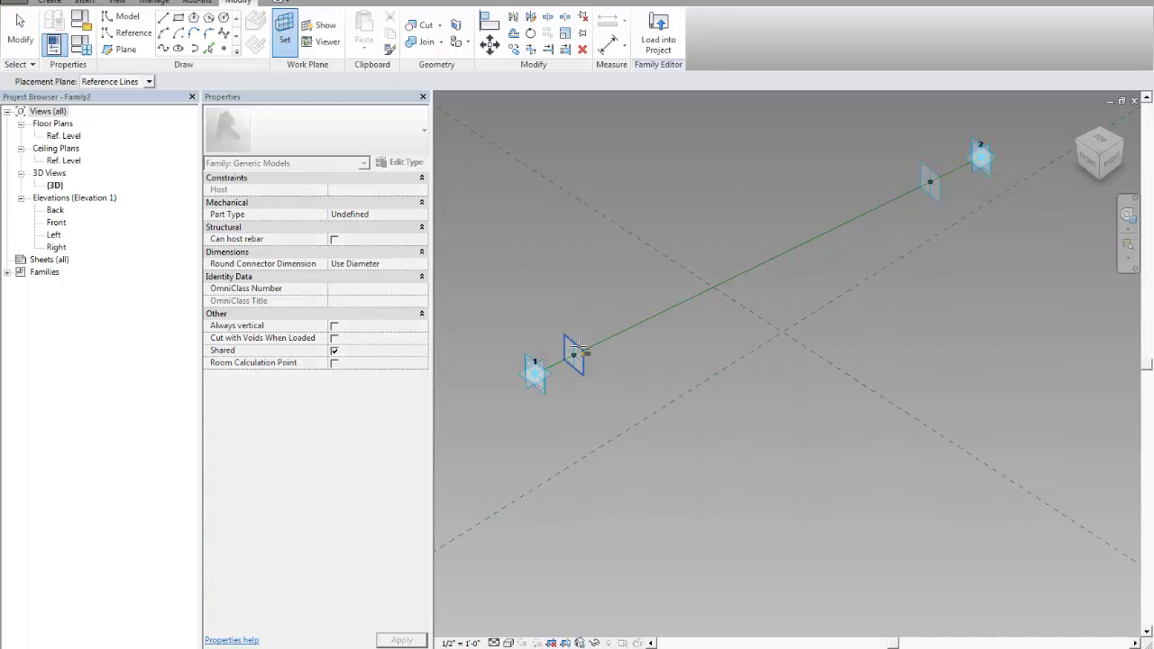
pyautogui.click(577, 350)
pyautogui.scroll(1, 577, 350)
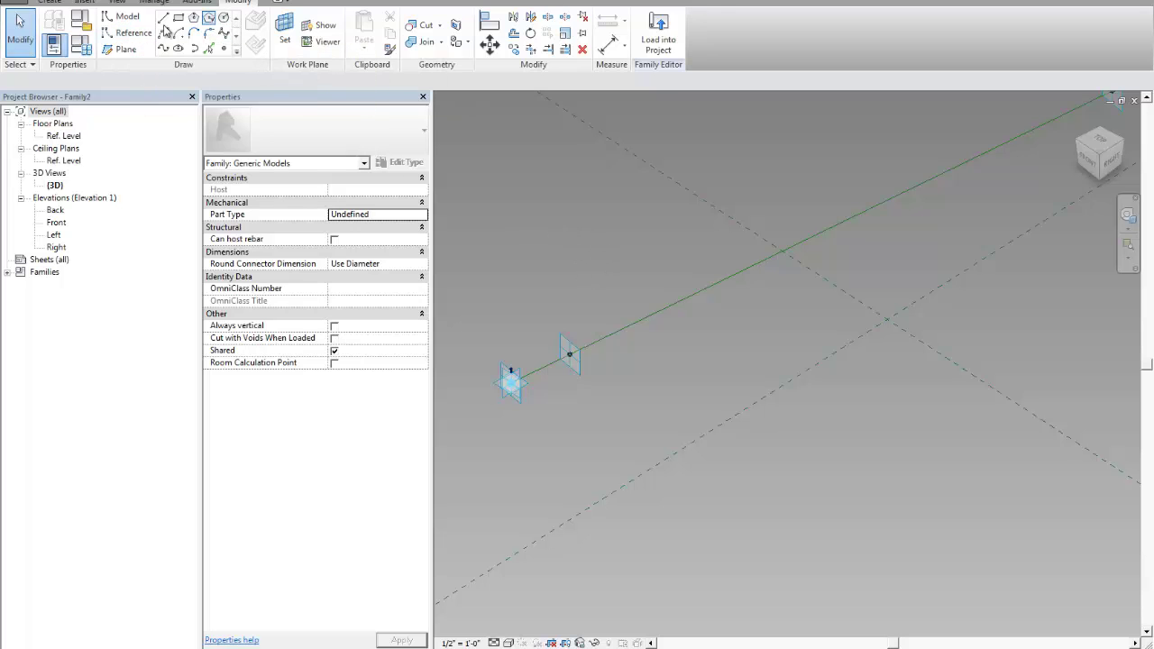
pyautogui.click(133, 33)
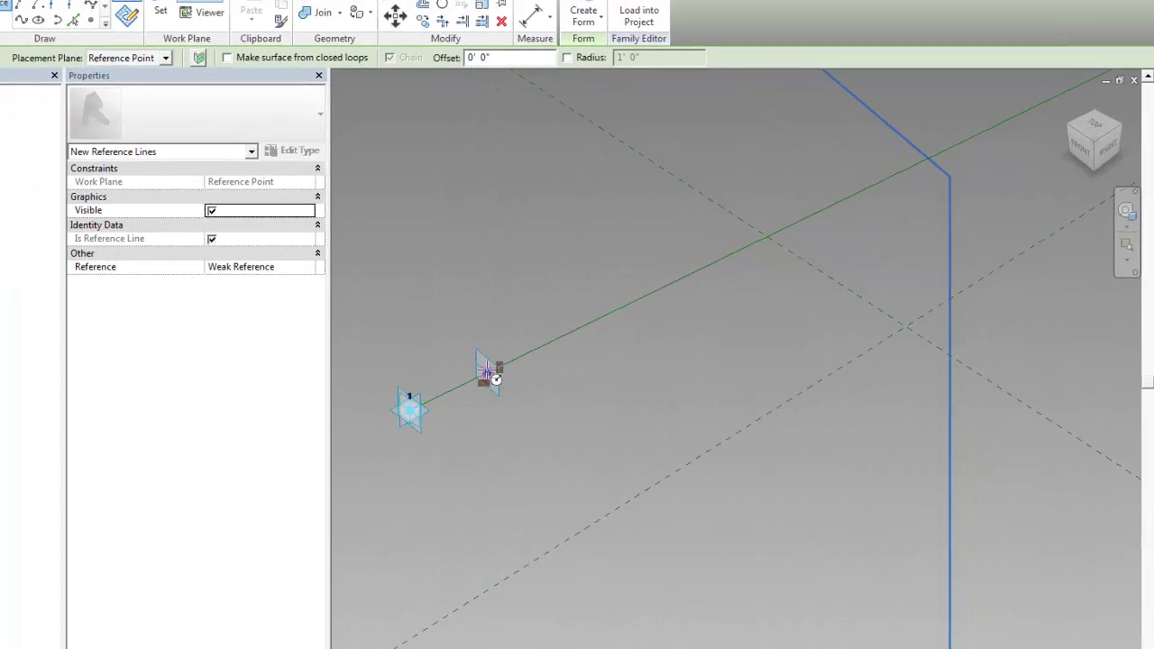
pyautogui.click(569, 354)
pyautogui.click(429, 339)
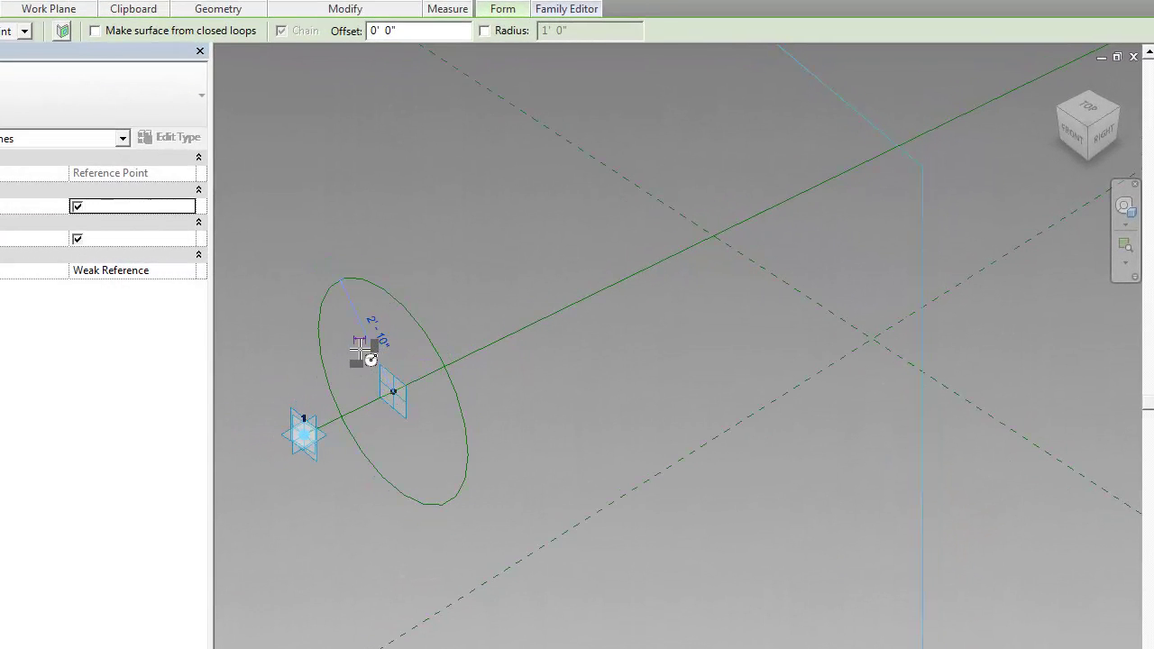
# Make the circle's radius dimension permanent and label it with a new type parameter named Tube Radius.
pyautogui.click(374, 351)
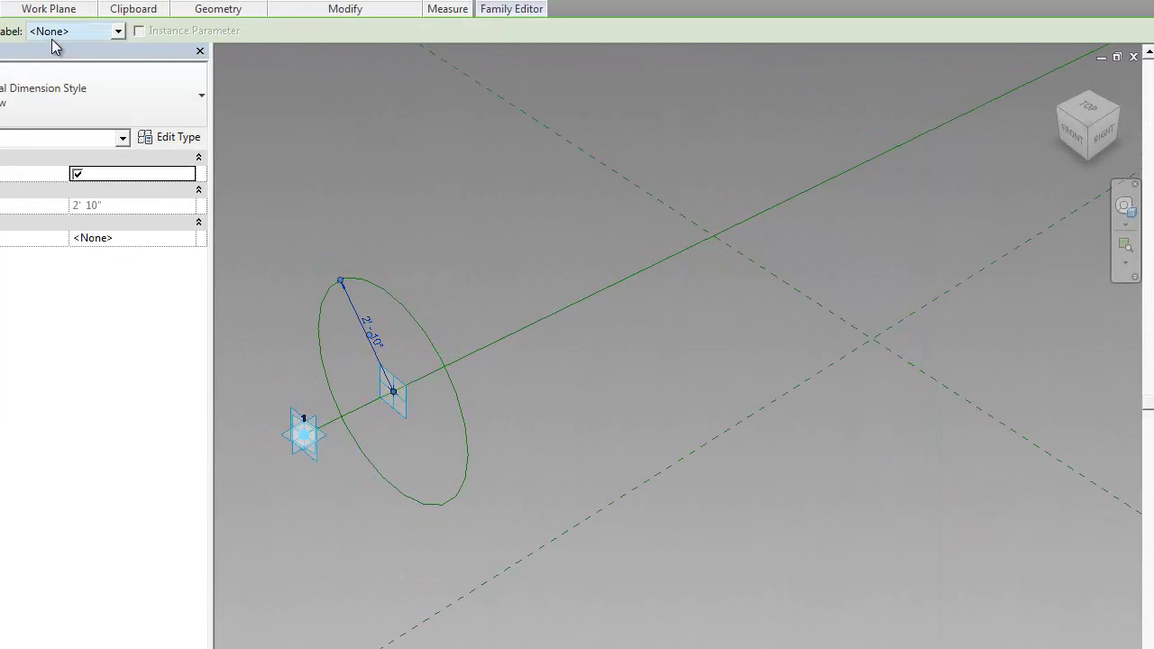
pyautogui.click(54, 31)
pyautogui.click(64, 61)
pyautogui.write('Rad')
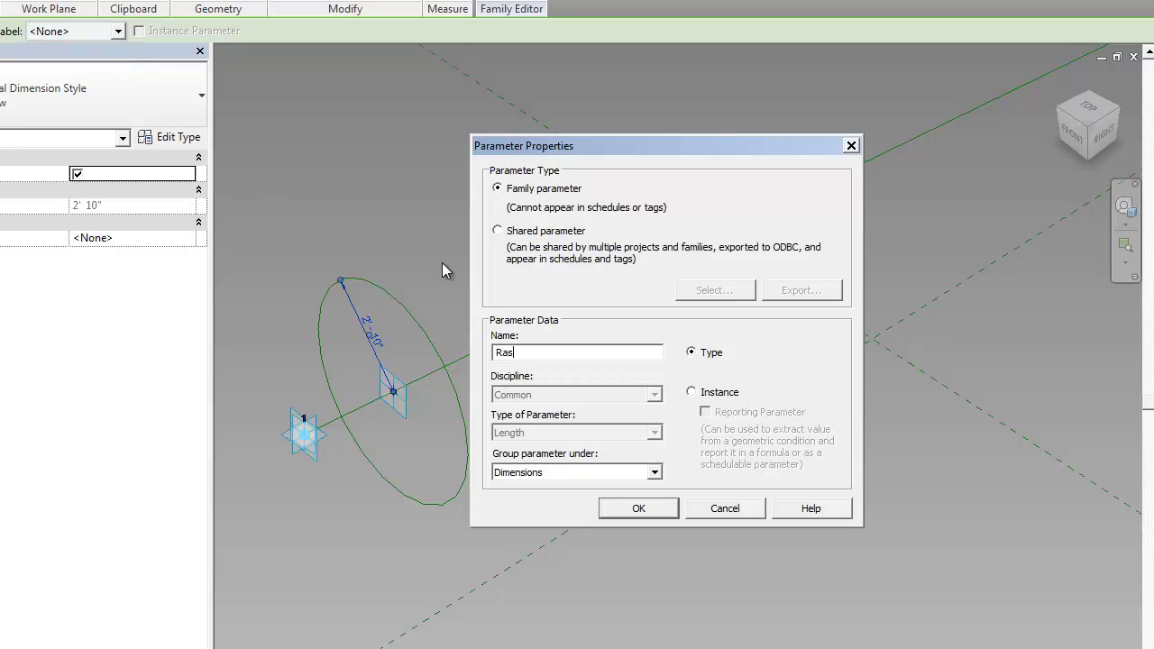
pyautogui.press('BackSpace')
pyautogui.press('BackSpace')
pyautogui.press('BackSpace')
pyautogui.write('Tube Radius')
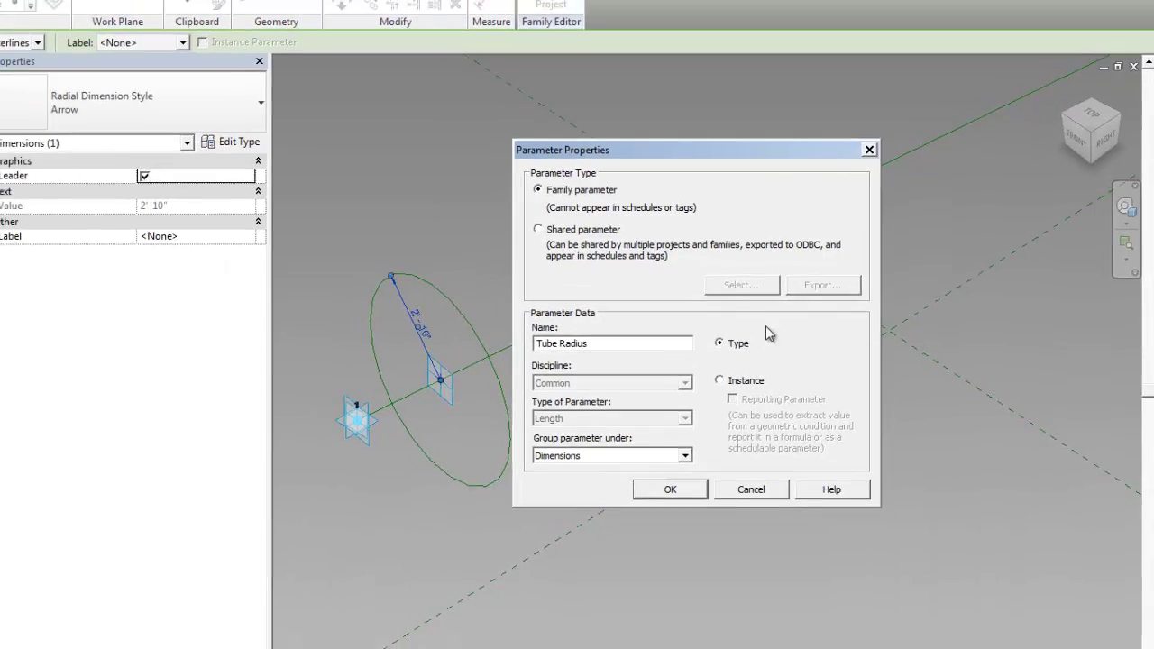
pyautogui.click(758, 437)
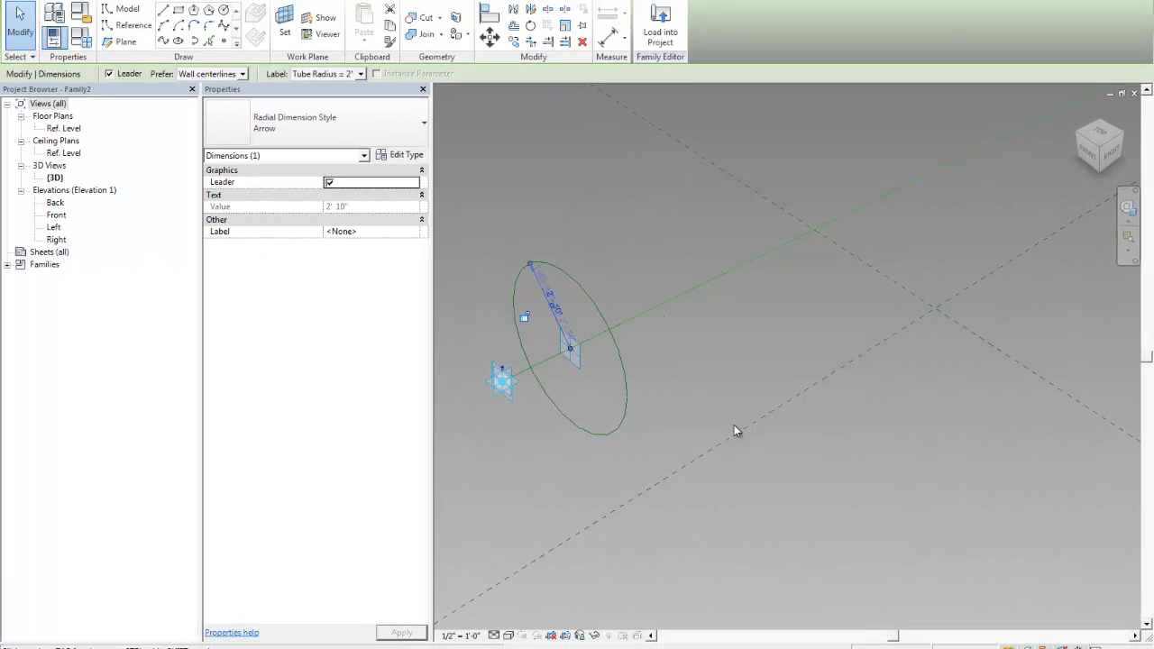
pyautogui.click(645, 283)
# Draw a reference circle of about 4' 4" radius centred on the hosted point near adaptive point 2, in that point's plane.
pyautogui.scroll(-3, 646, 283)
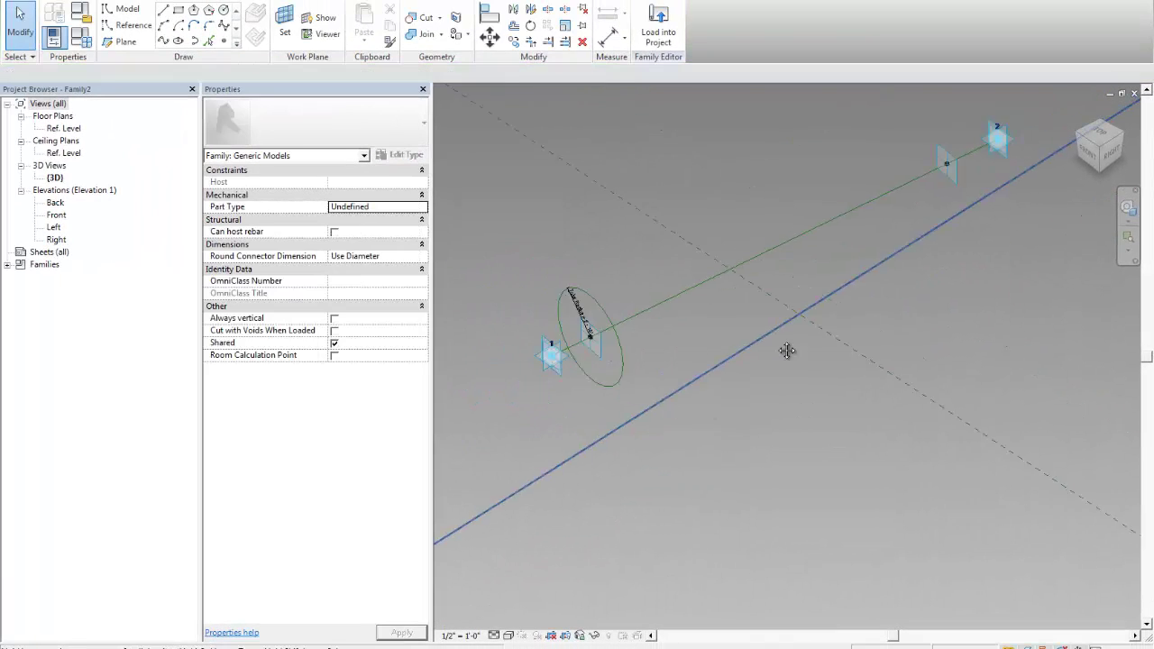
pyautogui.click(284, 26)
pyautogui.click(884, 241)
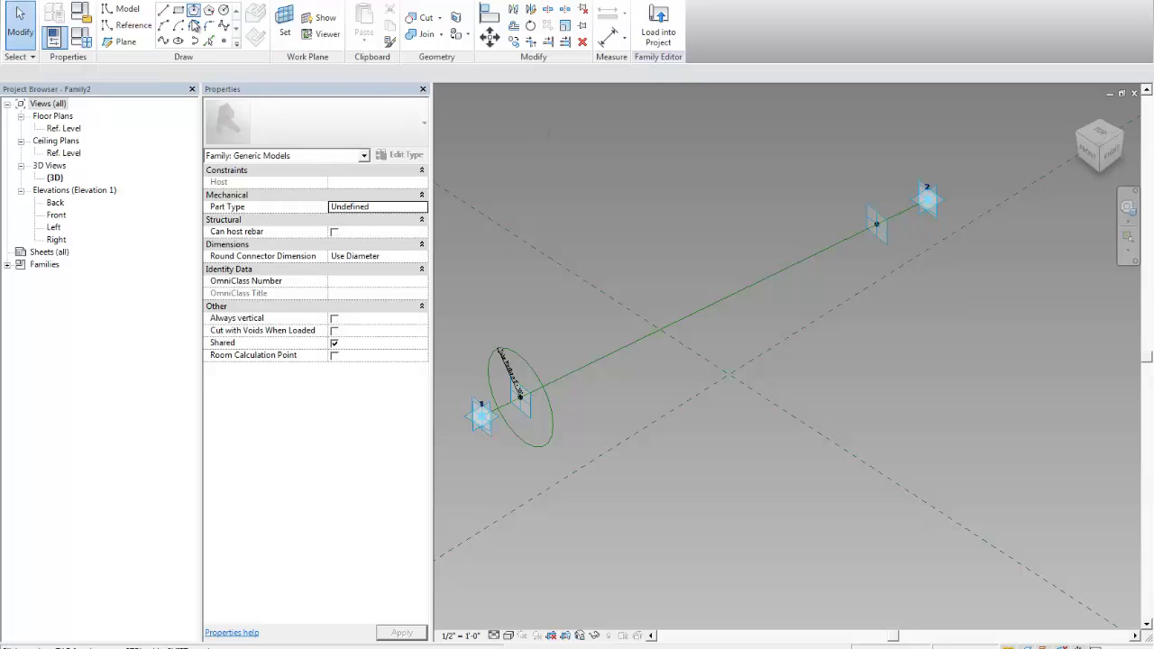
pyautogui.click(131, 25)
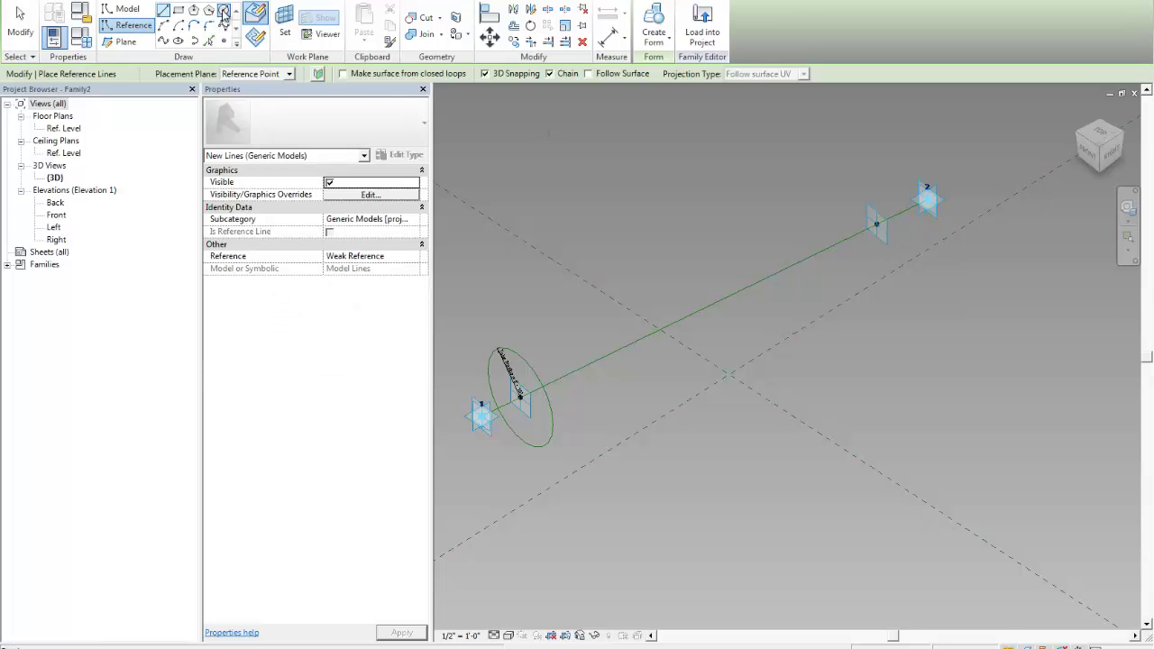
pyautogui.click(876, 224)
pyautogui.click(835, 160)
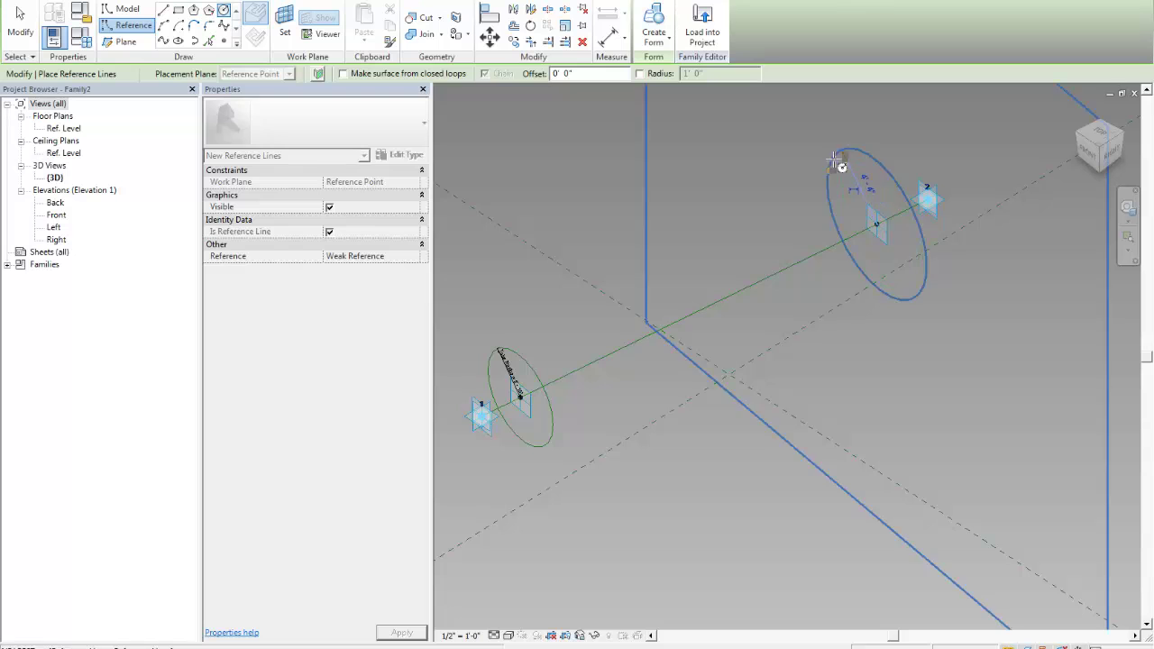
# Make the second circle's radius dimension permanent and label it with the Tube Radius parameter.
pyautogui.click(856, 197)
pyautogui.press('Escape')
pyautogui.click(863, 190)
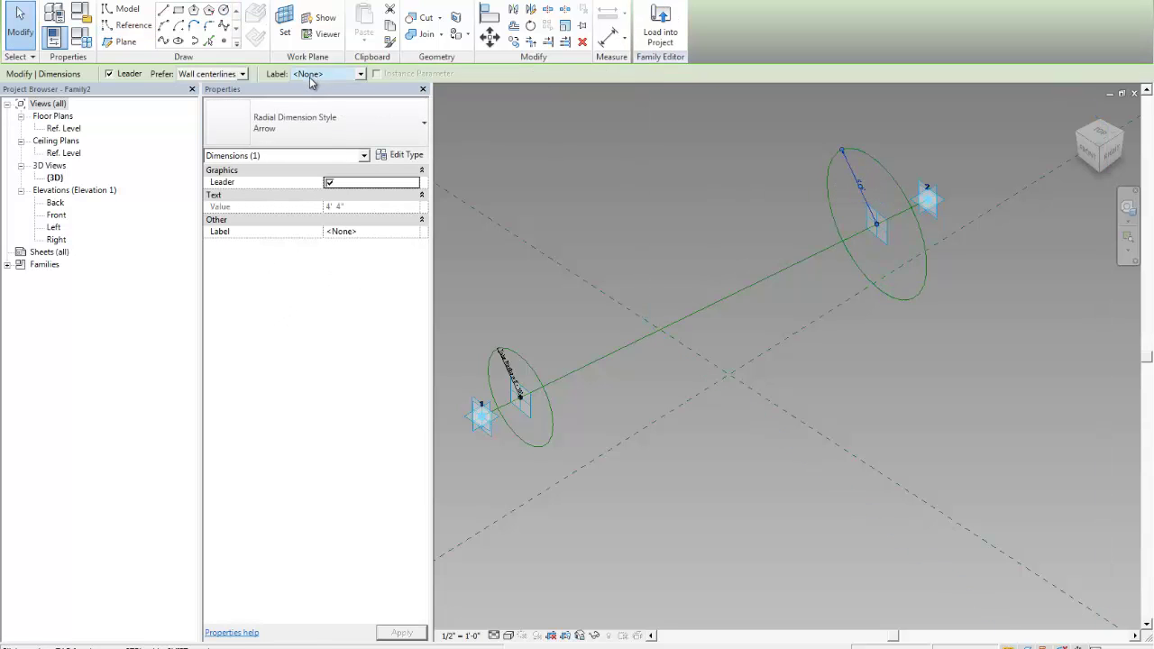
pyautogui.click(342, 74)
pyautogui.click(687, 209)
pyautogui.scroll(-1, 832, 261)
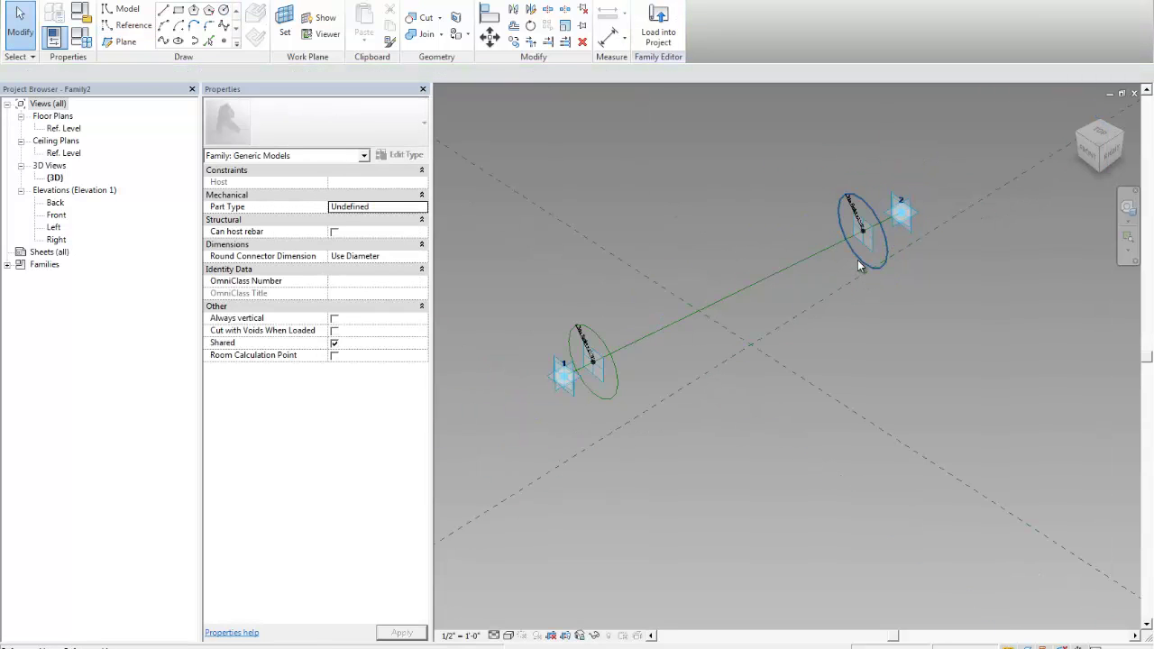
# Create a solid form from the two reference circles and the reference line between them.
pyautogui.click(857, 259)
pyautogui.keyDown('ctrl'); pyautogui.click(614, 369); pyautogui.keyUp('ctrl')
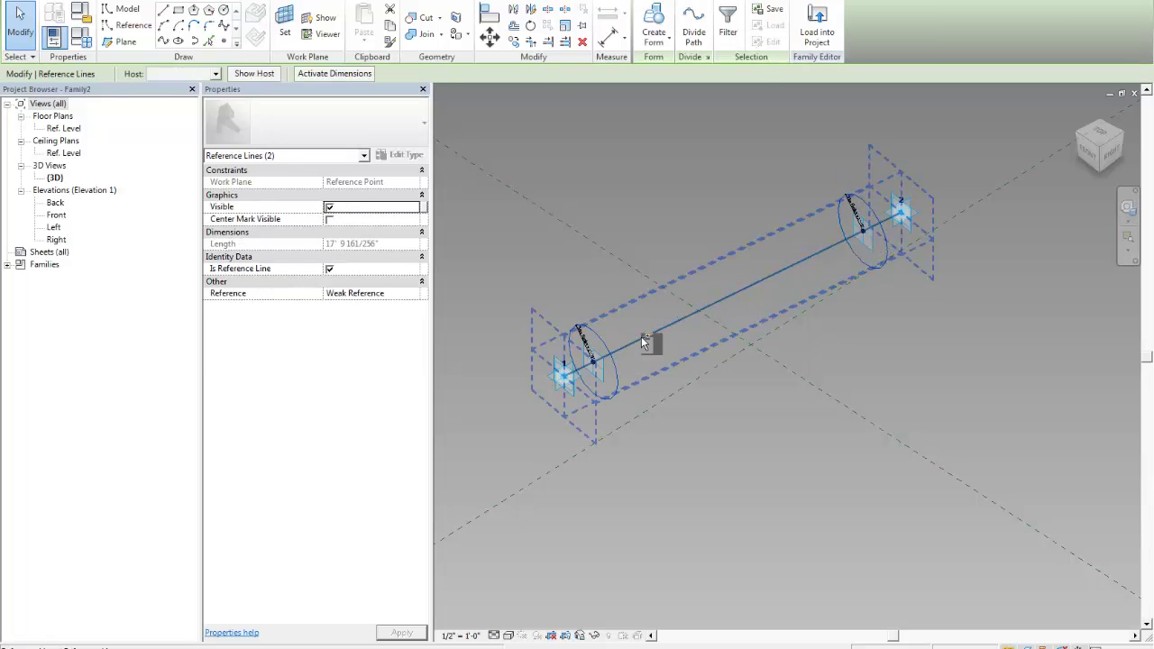
pyautogui.click(654, 18)
pyautogui.click(655, 38)
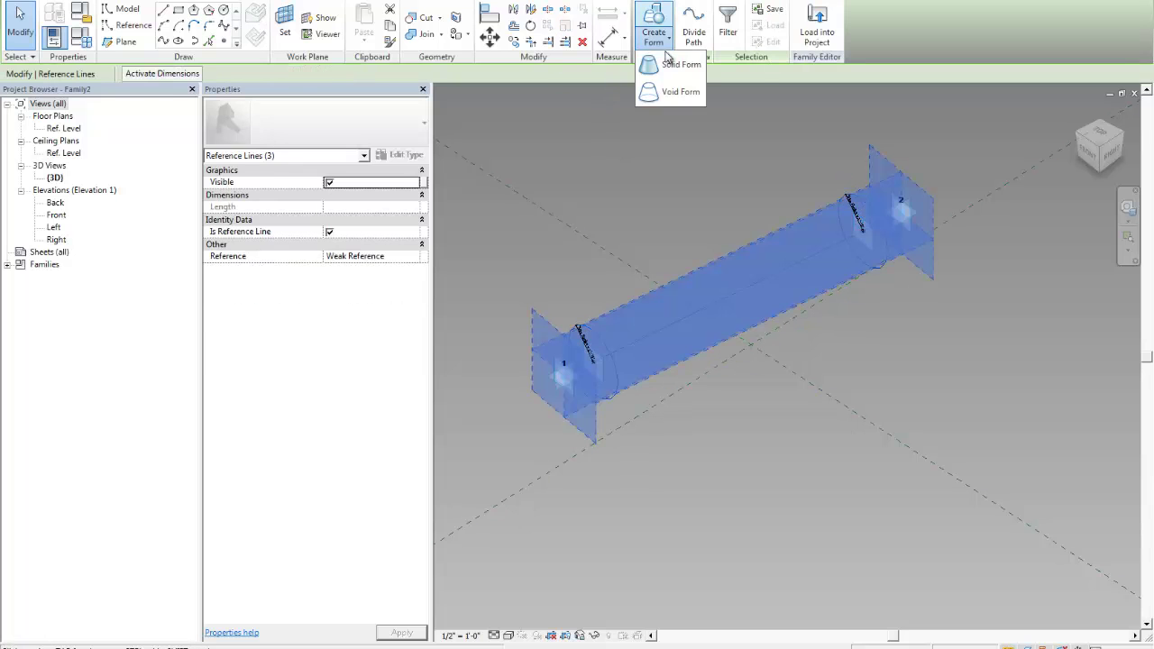
pyautogui.click(673, 64)
# Set the normalized curve parameter of the hosted point near adaptive point 1 to 0.
pyautogui.scroll(3, 586, 397)
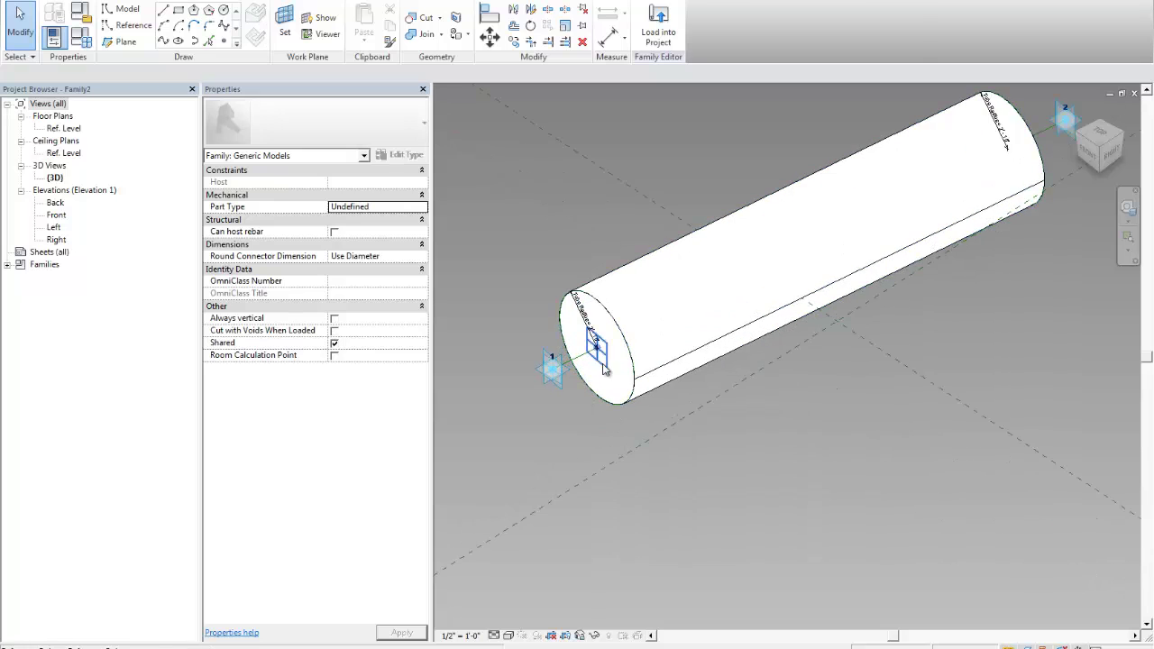
pyautogui.click(599, 366)
pyautogui.scroll(2, 586, 369)
pyautogui.moveTo(585, 371); pyautogui.dragTo(600, 363)
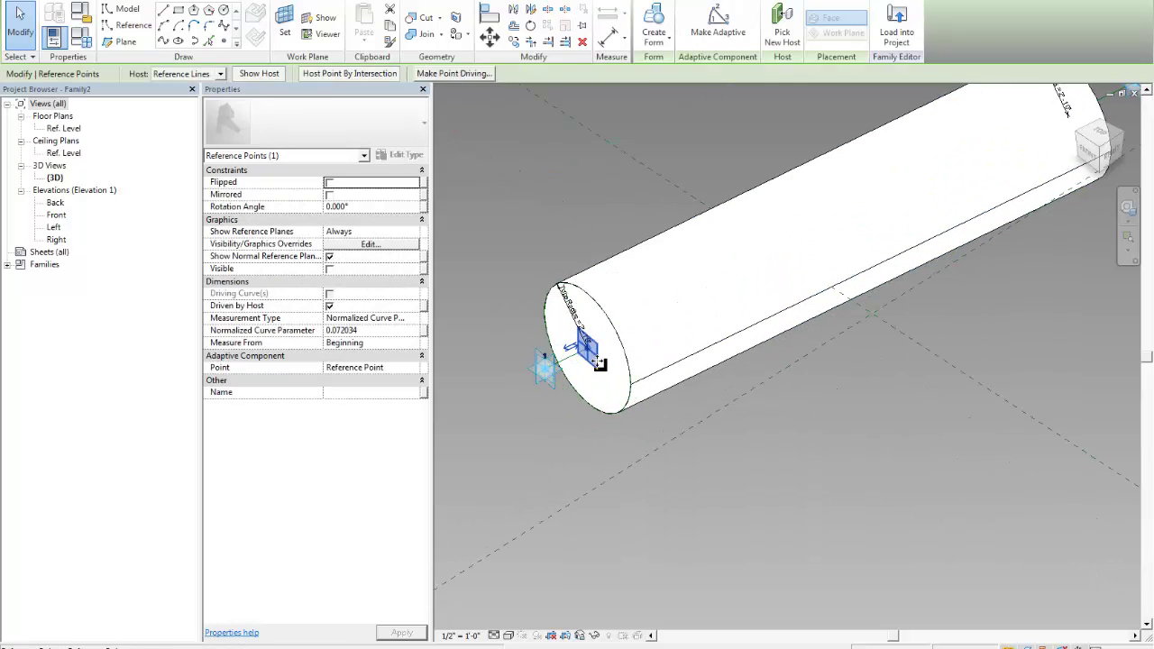
pyautogui.click(378, 331)
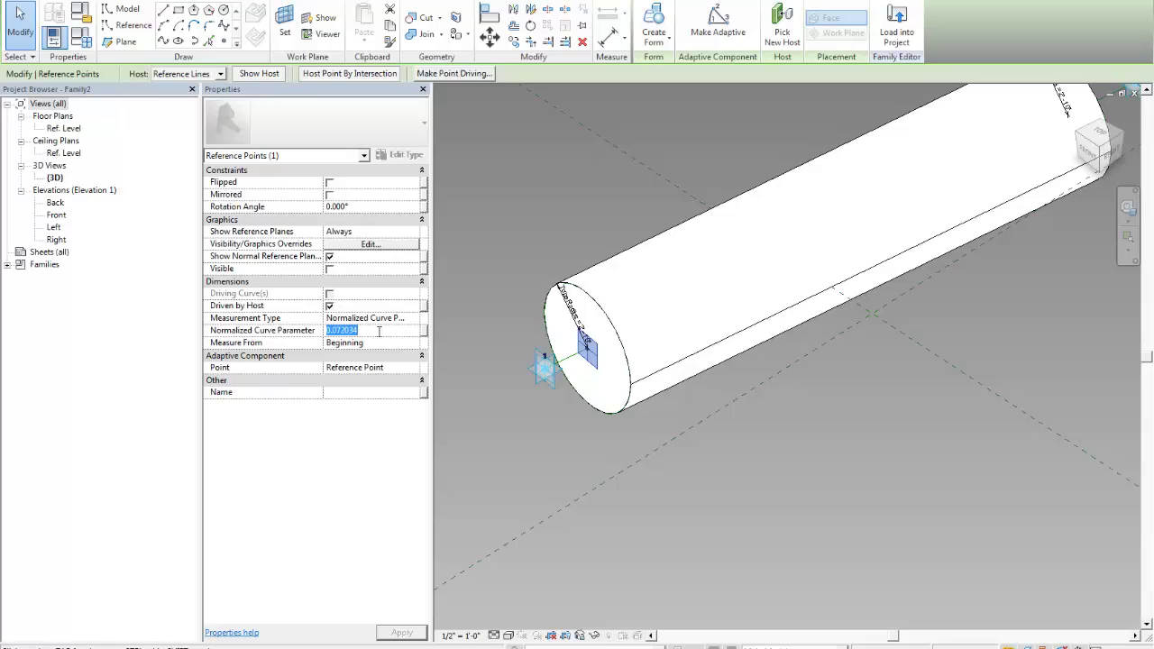
pyautogui.write('0')
pyautogui.press('Return')
# Set the normalized curve parameter of the hosted point near adaptive point 2 to 1.
pyautogui.moveTo(1076, 141); pyautogui.dragTo(820, 243, button='middle')
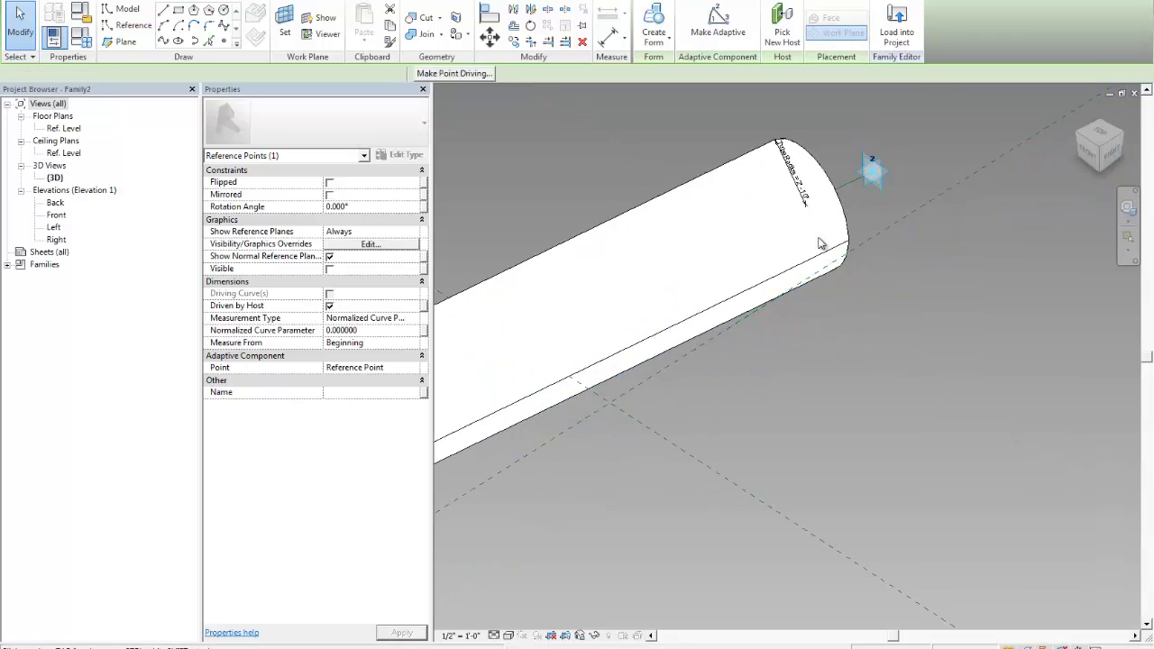
pyautogui.keyDown('shift'); pyautogui.moveTo(875, 295); pyautogui.dragTo(664, 399, button='middle'); pyautogui.keyUp('shift')
pyautogui.press('Escape')
pyautogui.click(663, 400)
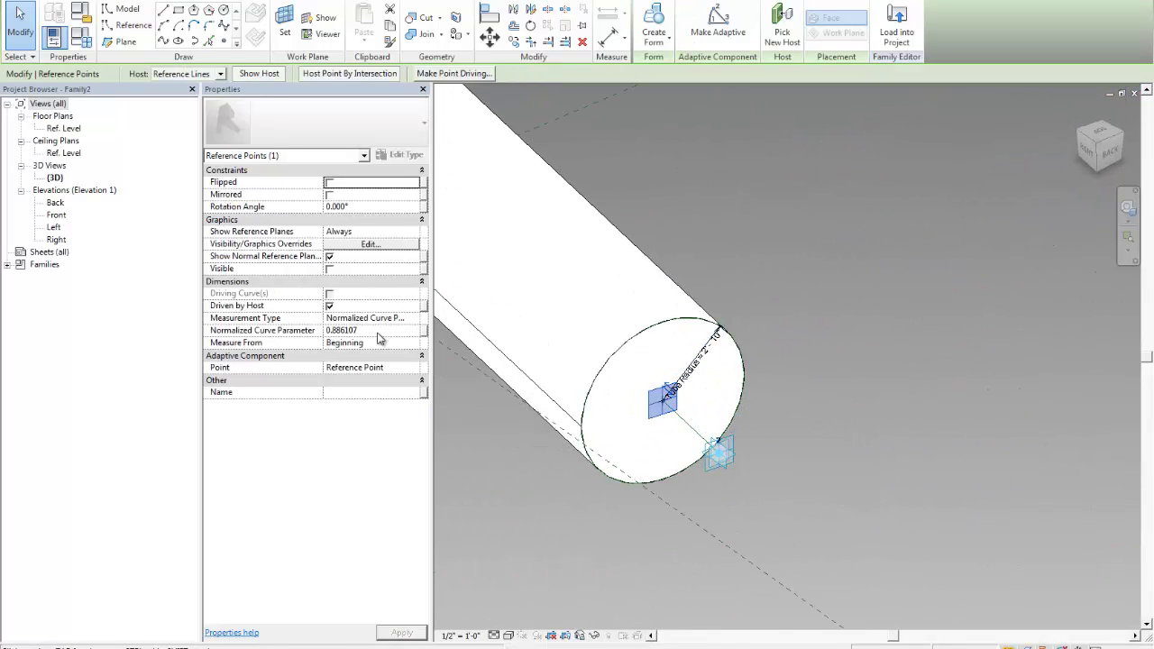
pyautogui.click(378, 331)
pyautogui.write('1')
pyautogui.press('Return')
pyautogui.click(895, 303)
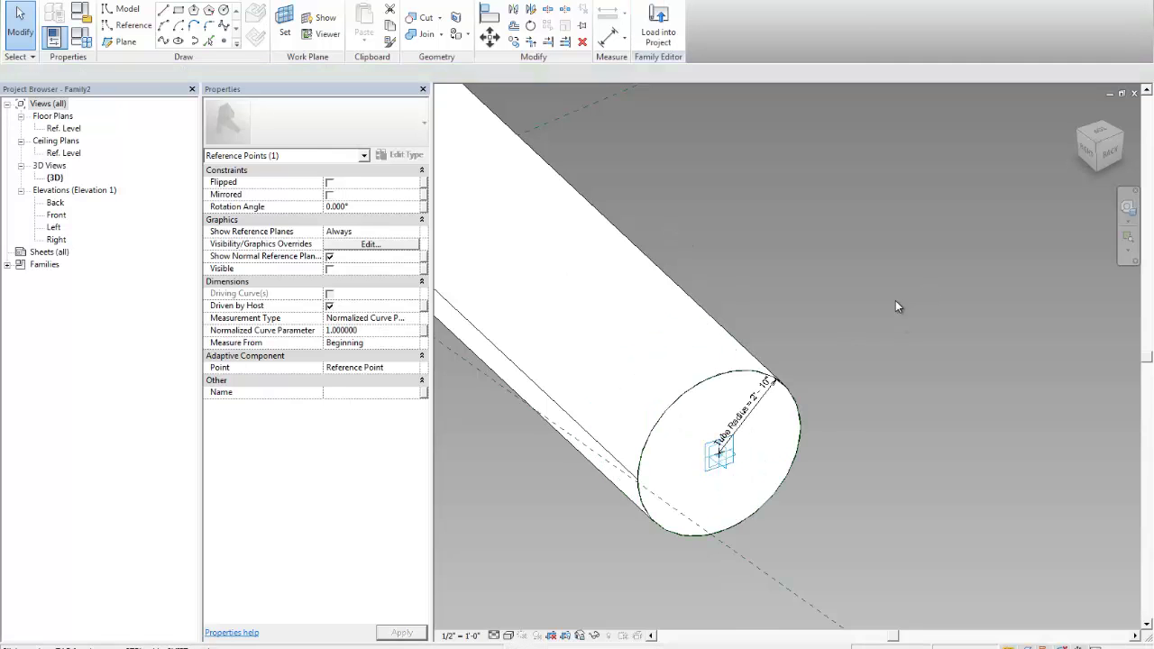
pyautogui.scroll(-4, 730, 378)
pyautogui.keyDown('shift'); pyautogui.moveTo(729, 379); pyautogui.dragTo(705, 304, button='middle'); pyautogui.keyUp('shift')
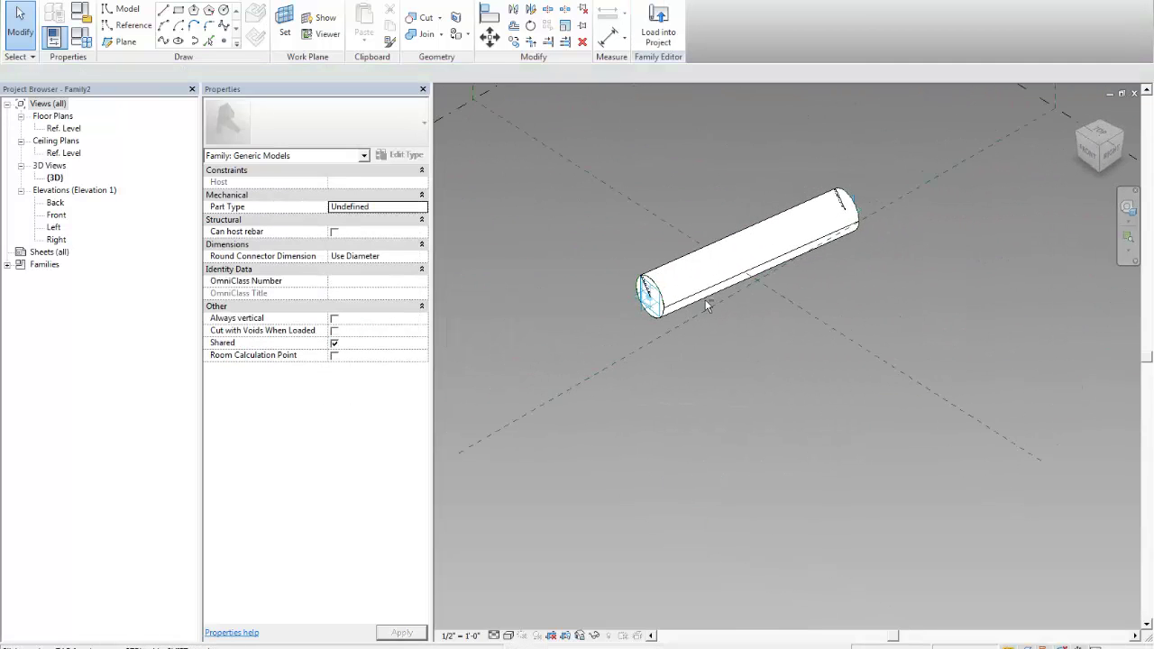
pyautogui.scroll(2, 705, 300)
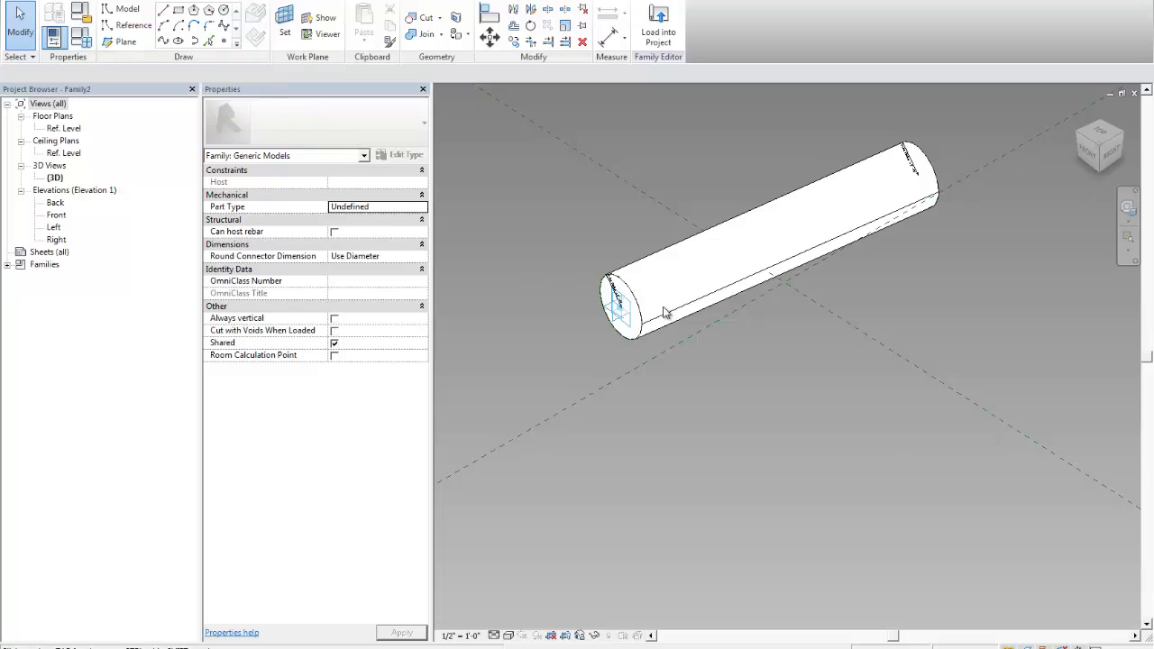
pyautogui.scroll(-2, 665, 312)
pyautogui.keyDown('shift'); pyautogui.moveTo(625, 352); pyautogui.dragTo(690, 339, button='middle'); pyautogui.keyUp('shift')
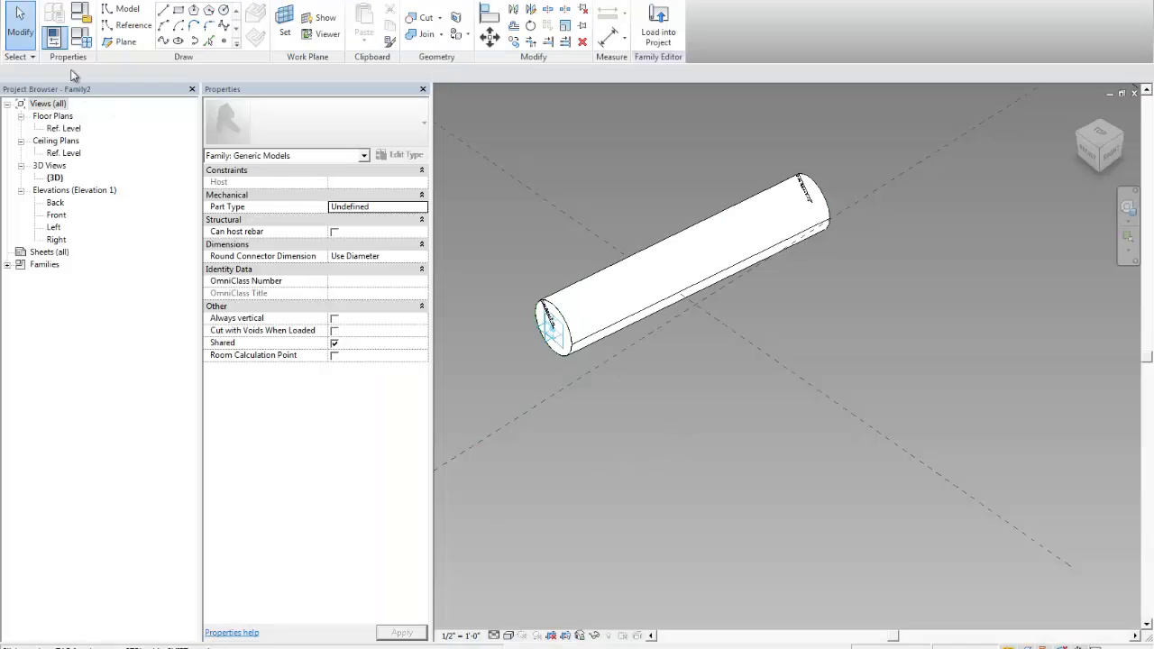
# Start a new parameter in the family types and make it a shared parameter.
pyautogui.click(81, 37)
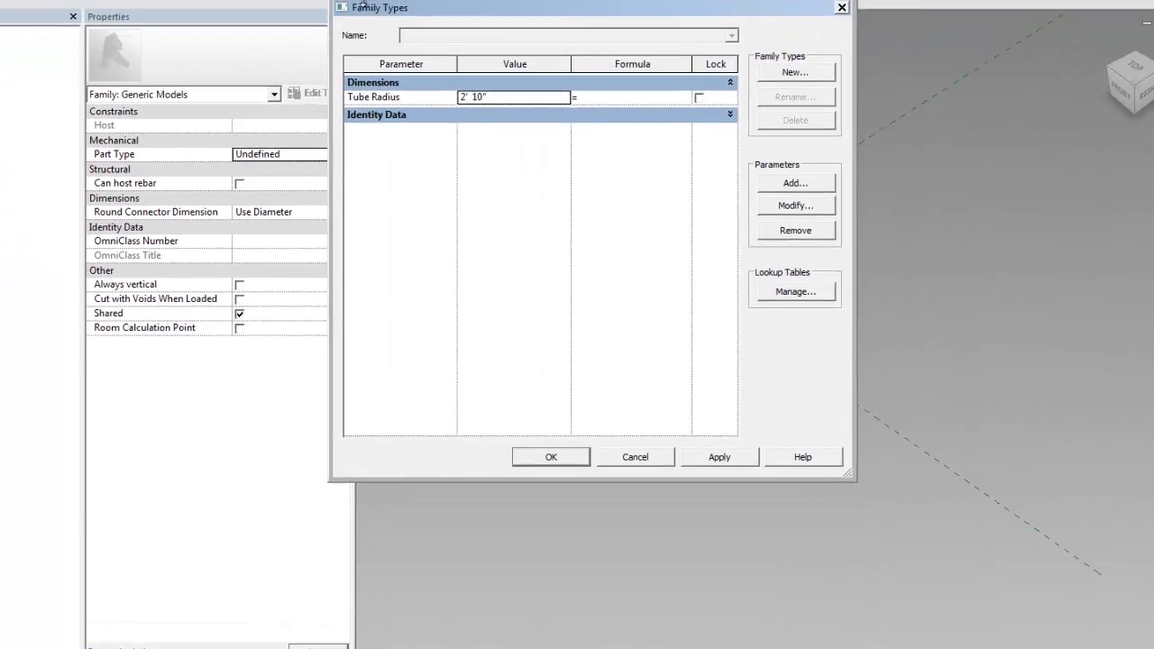
pyautogui.click(787, 155)
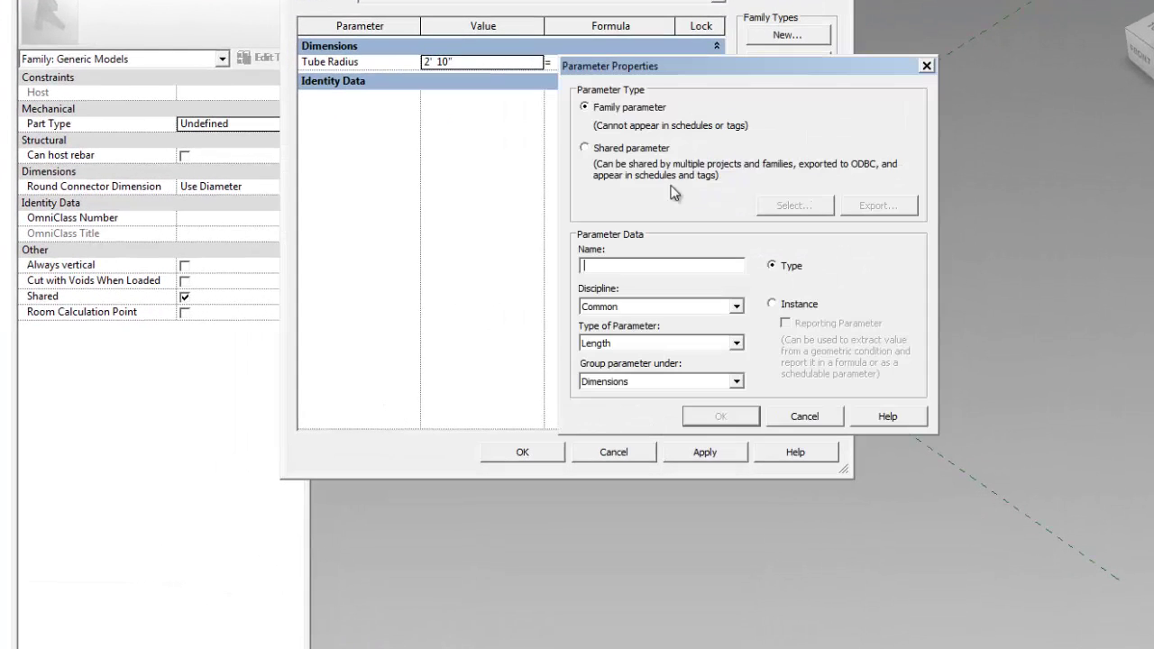
pyautogui.moveTo(659, 70); pyautogui.dragTo(554, 24)
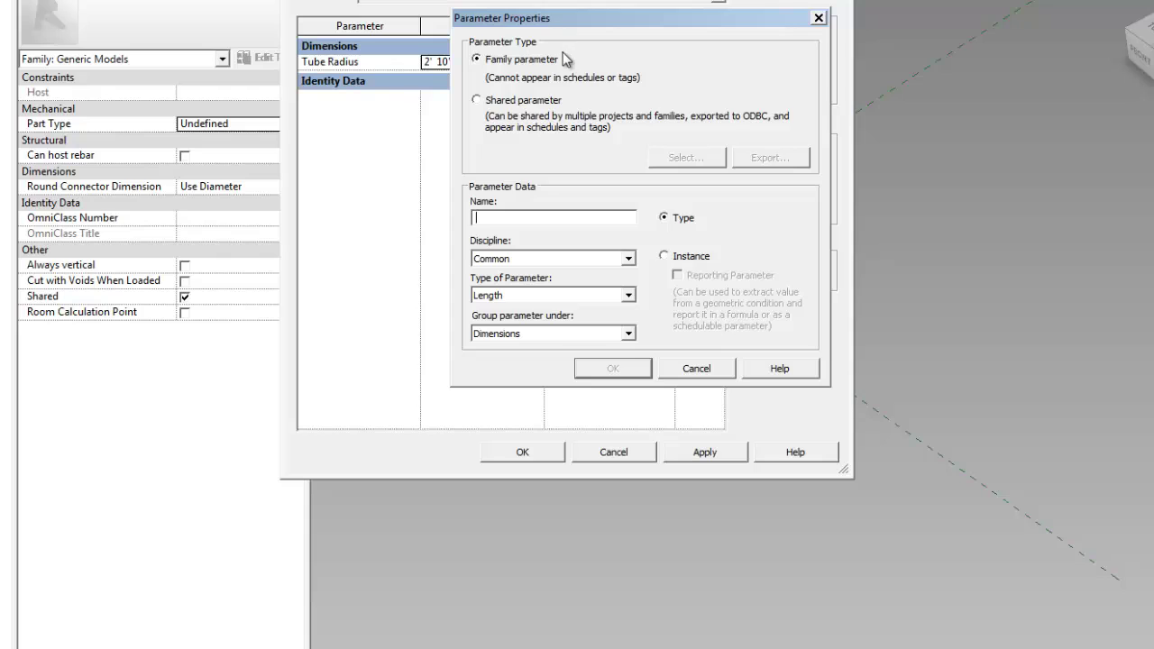
pyautogui.click(532, 99)
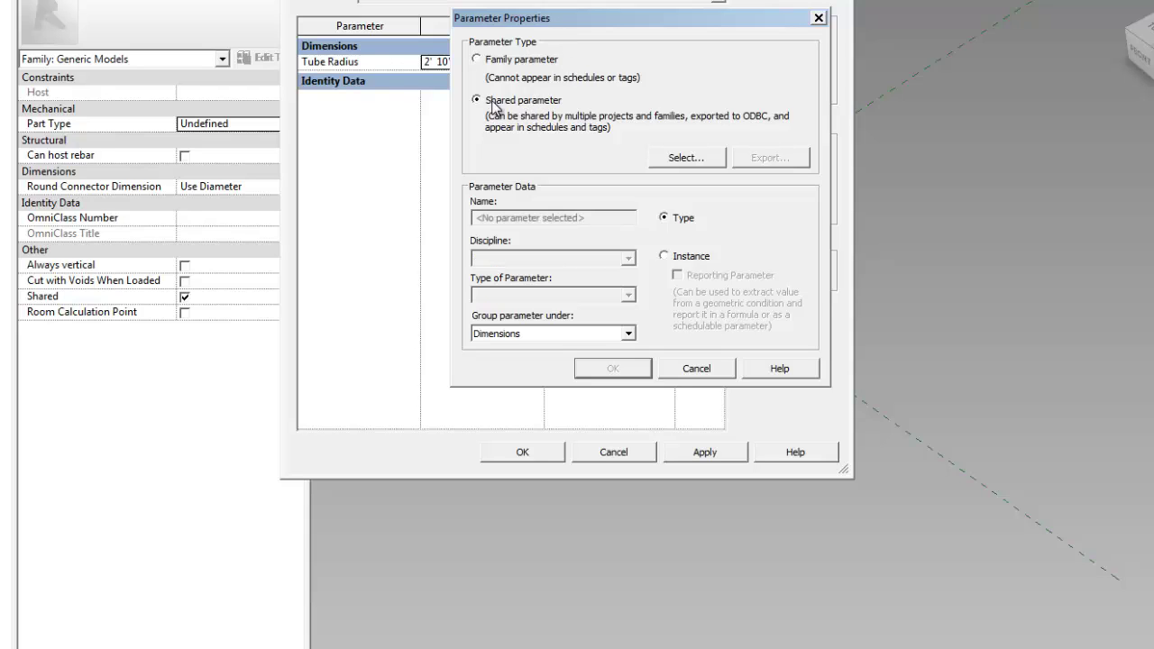
# Create a shared parameter file named grevit_test on the Desktop.
pyautogui.click(684, 158)
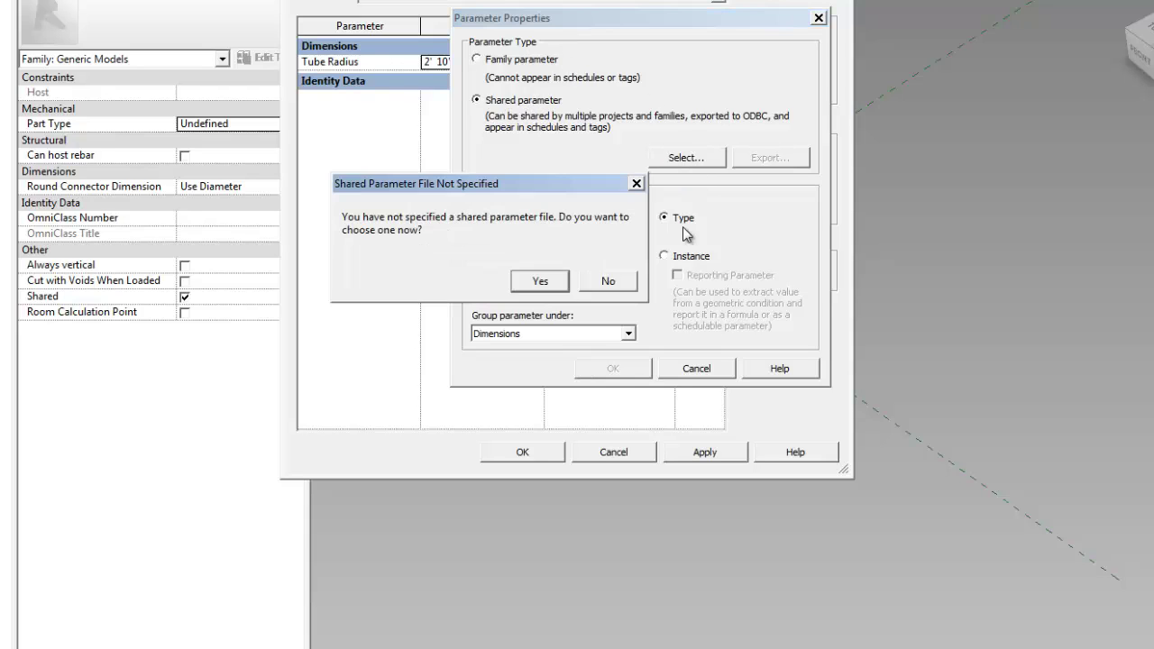
pyautogui.click(544, 282)
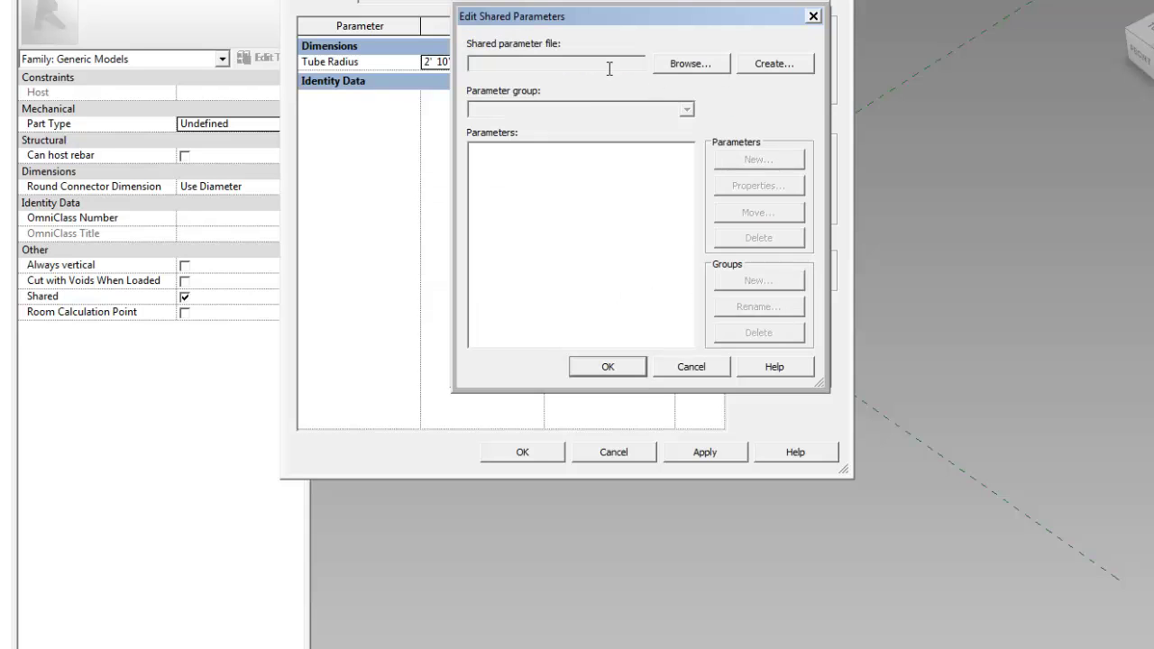
pyautogui.click(771, 64)
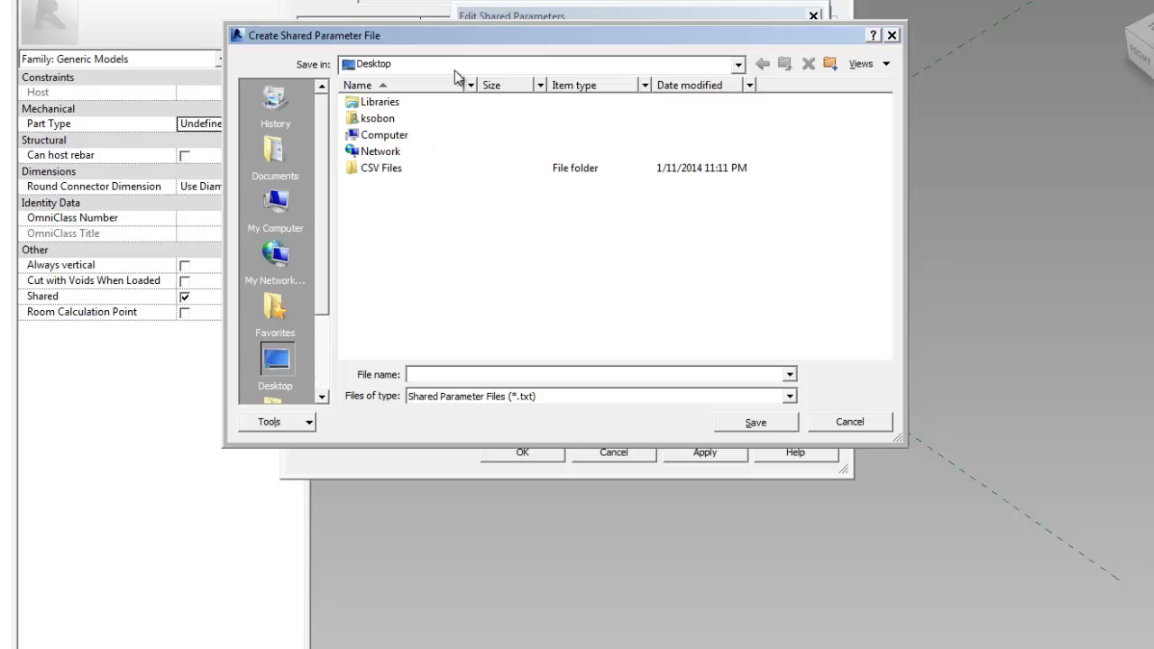
pyautogui.moveTo(506, 42); pyautogui.dragTo(576, 31)
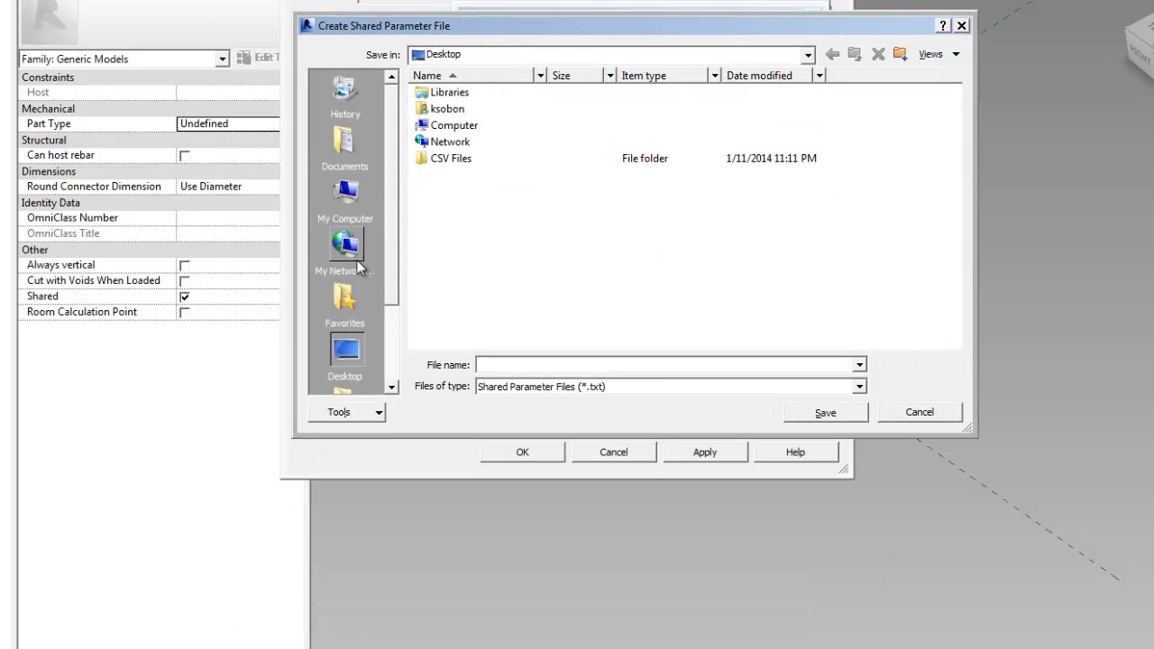
pyautogui.scroll(-2, 366, 270)
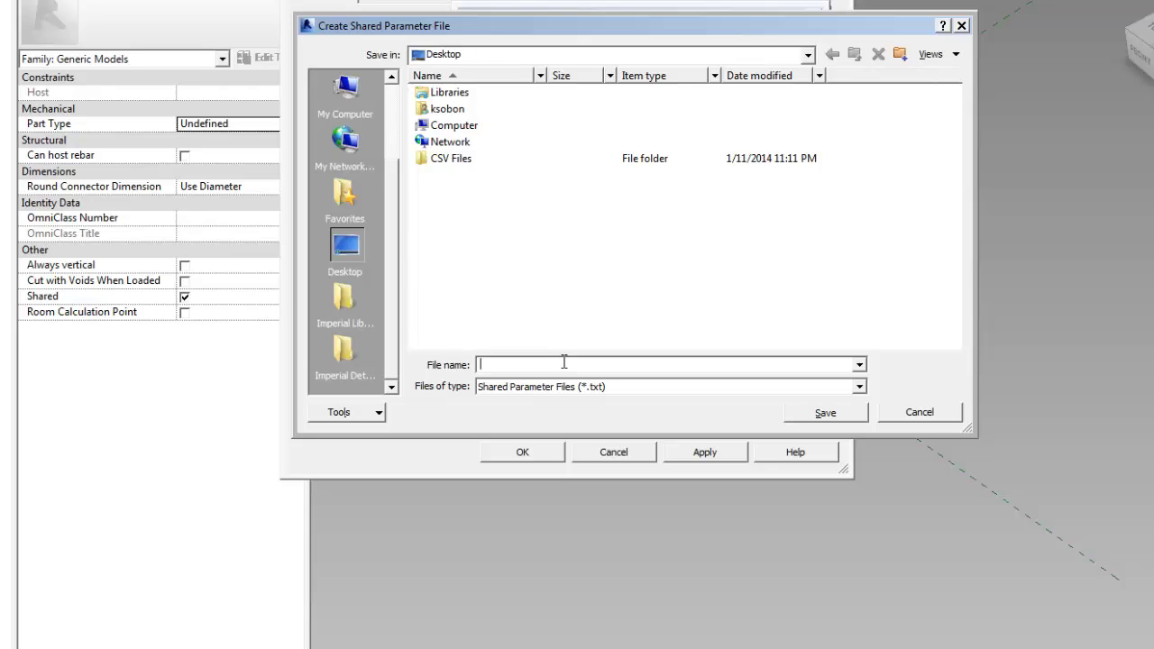
pyautogui.write('grevit_test')
pyautogui.click(844, 410)
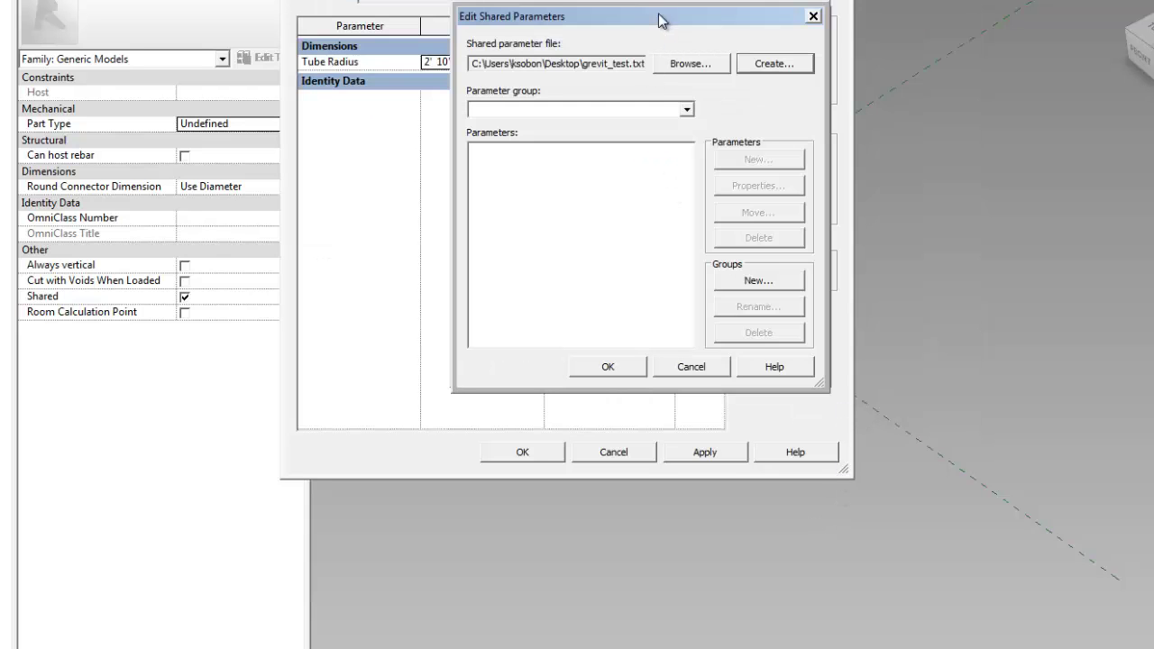
# Create a parameter group named Framing in the shared parameter file.
pyautogui.moveTo(659, 20); pyautogui.dragTo(660, 22)
pyautogui.click(545, 114)
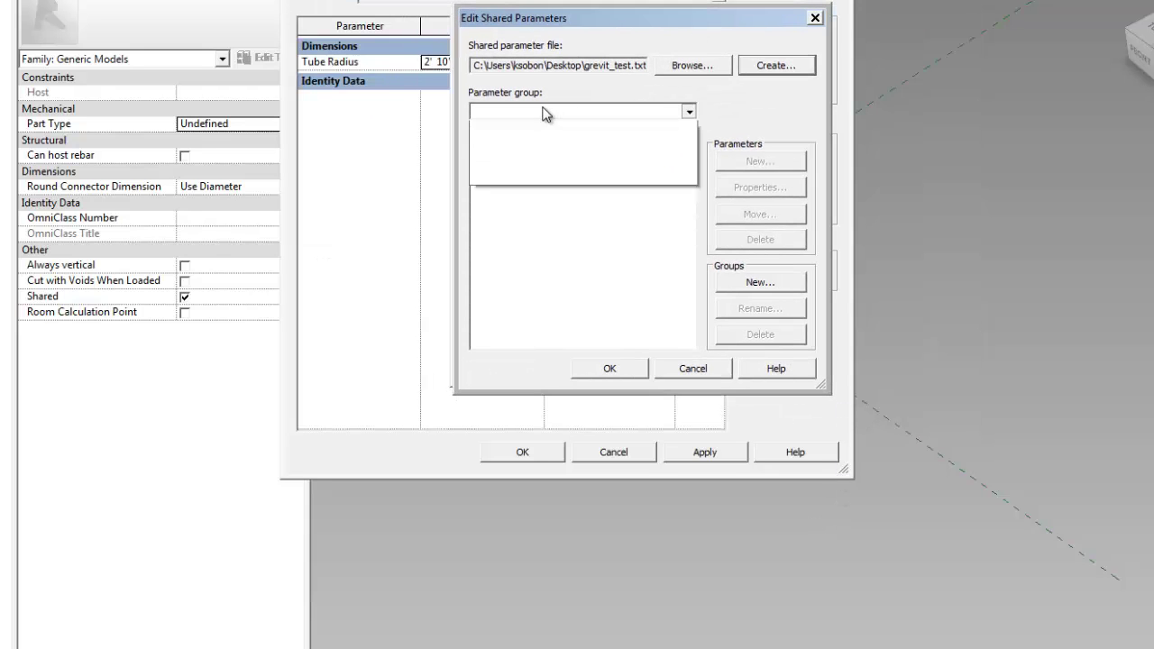
pyautogui.click(711, 120)
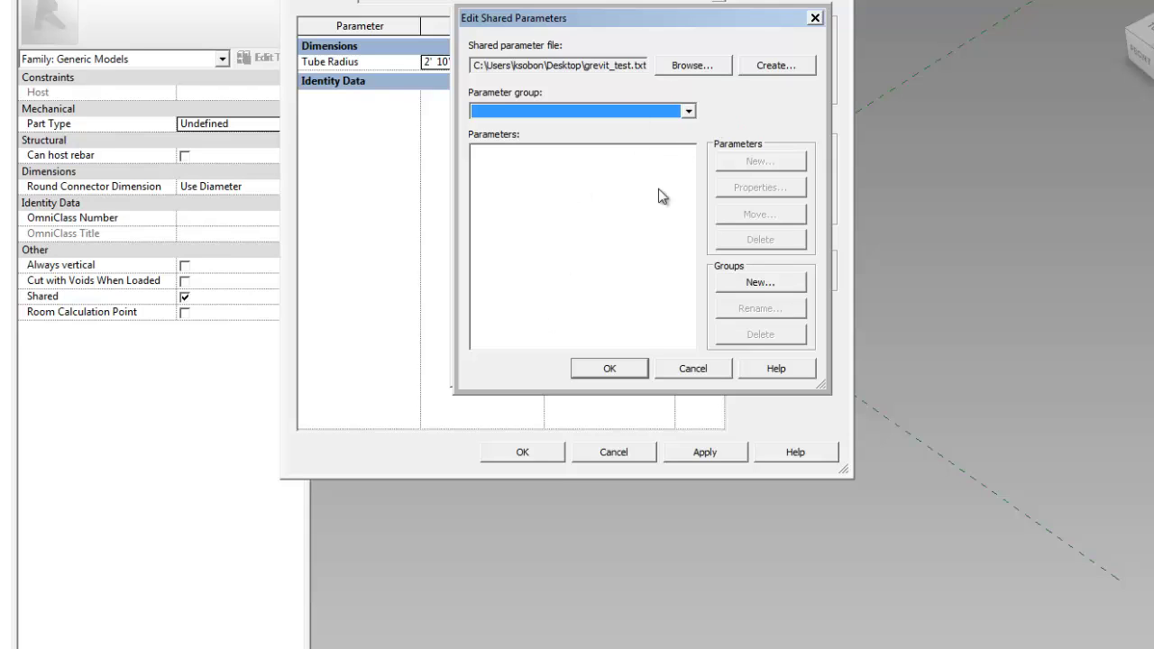
pyautogui.click(756, 284)
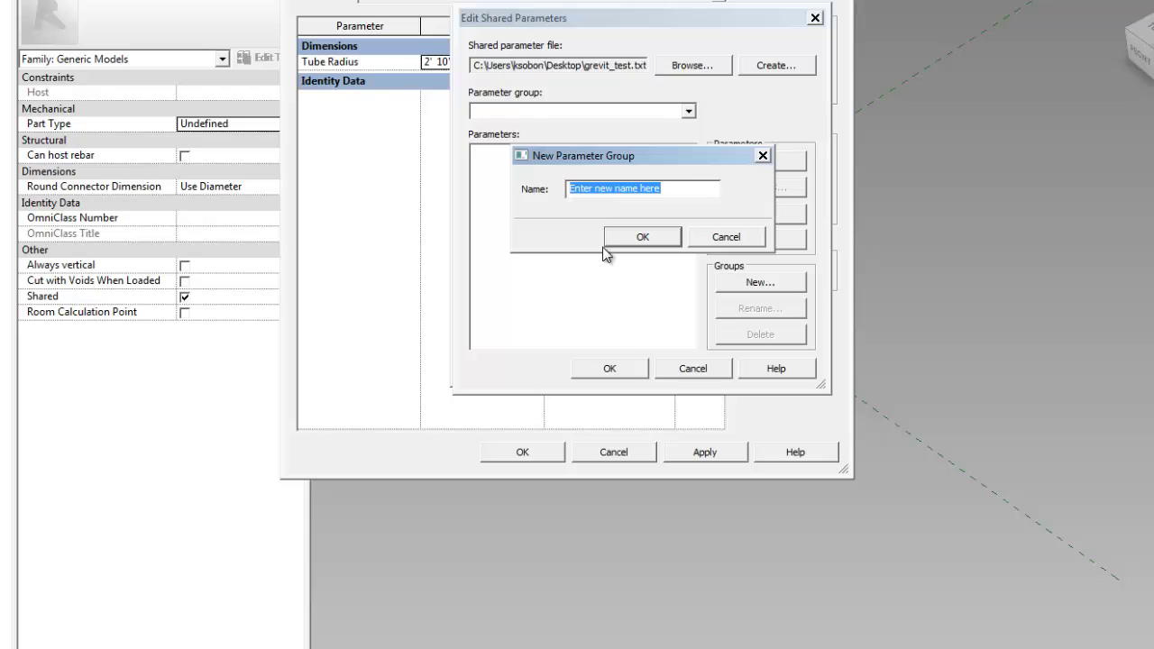
pyautogui.write('g')
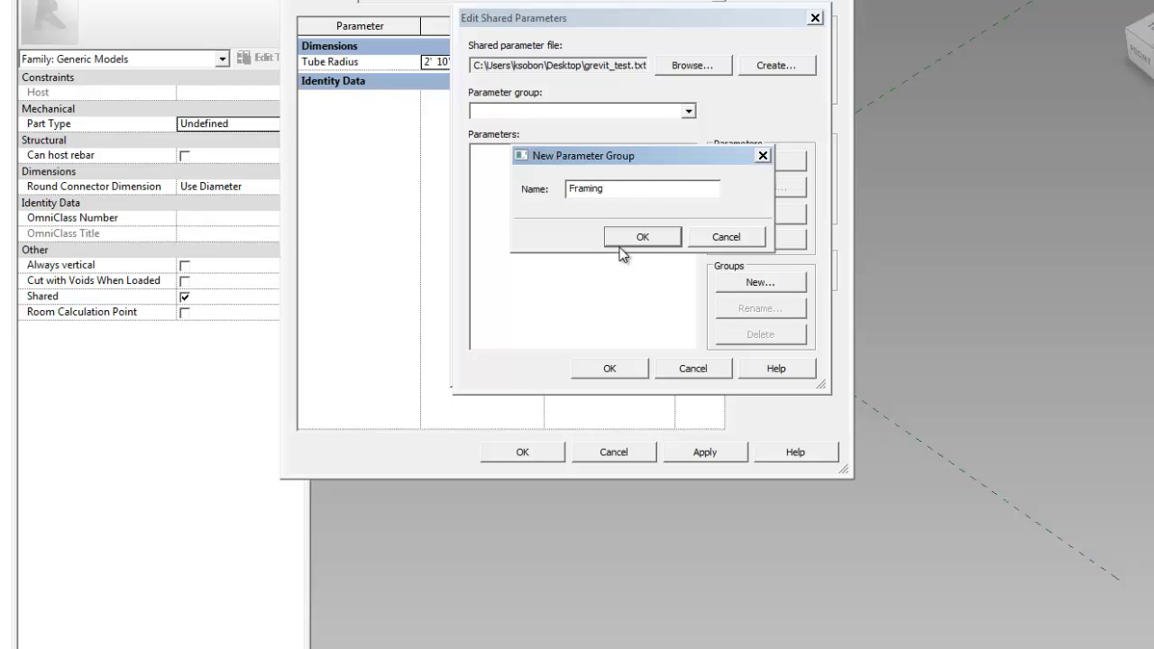
pyautogui.click(640, 237)
# Create a shared parameter named Line Length in the Framing group, with discipline Common and type Length.
pyautogui.click(759, 162)
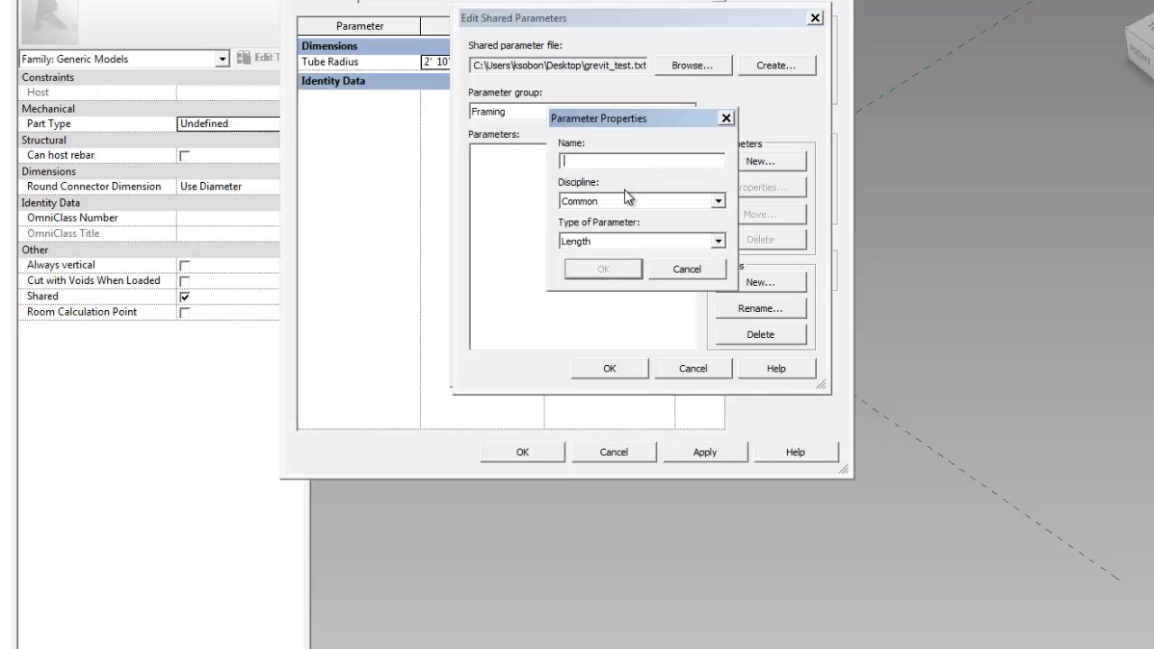
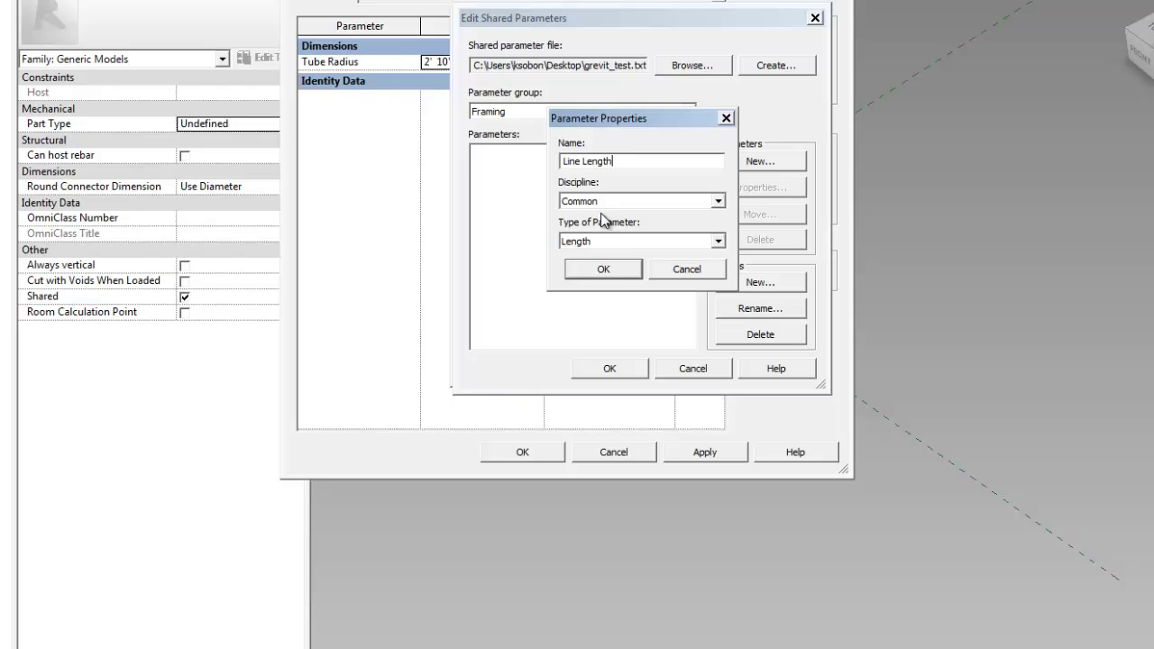
pyautogui.moveTo(621, 116); pyautogui.dragTo(663, 120)
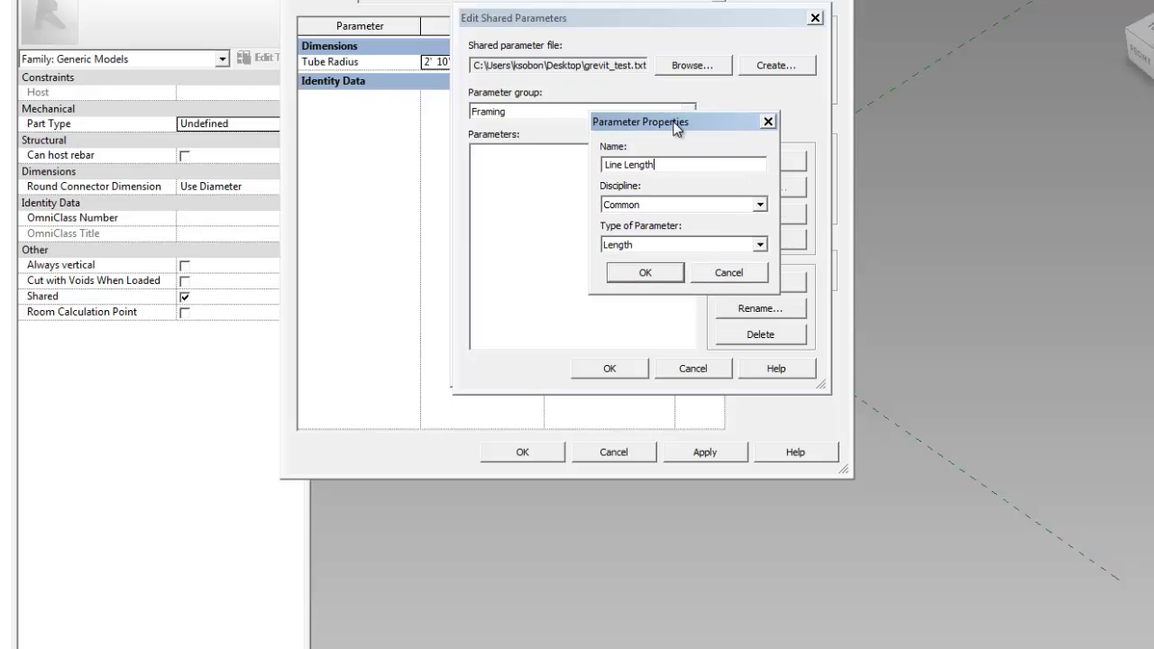
pyautogui.moveTo(674, 123); pyautogui.dragTo(675, 110)
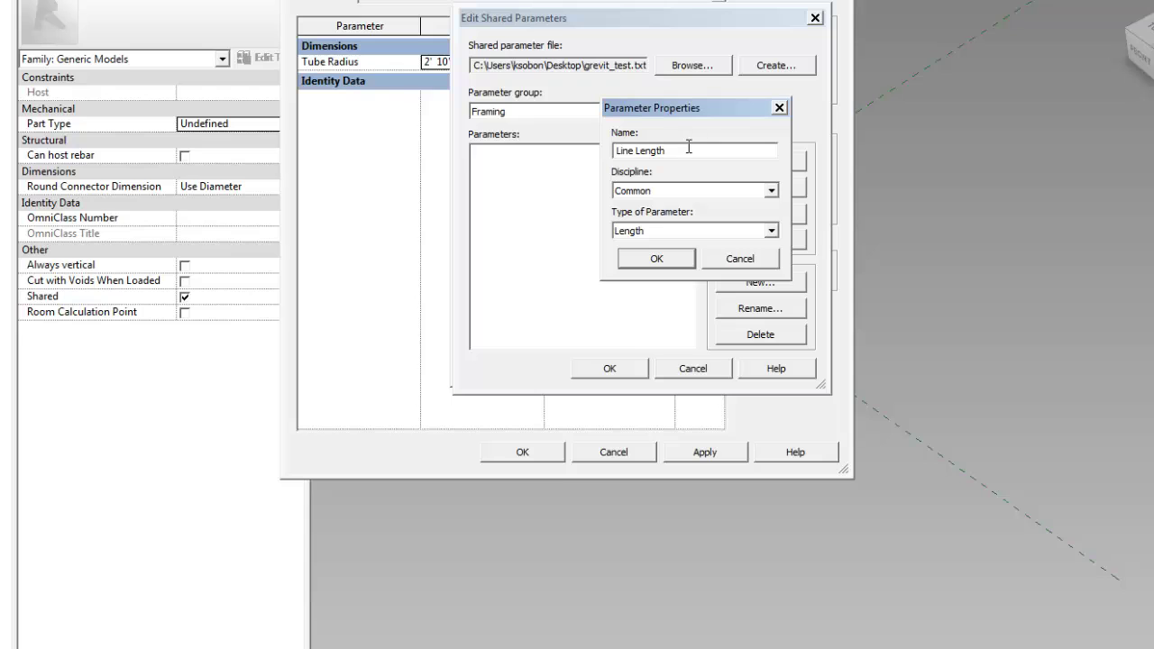
pyautogui.click(645, 192)
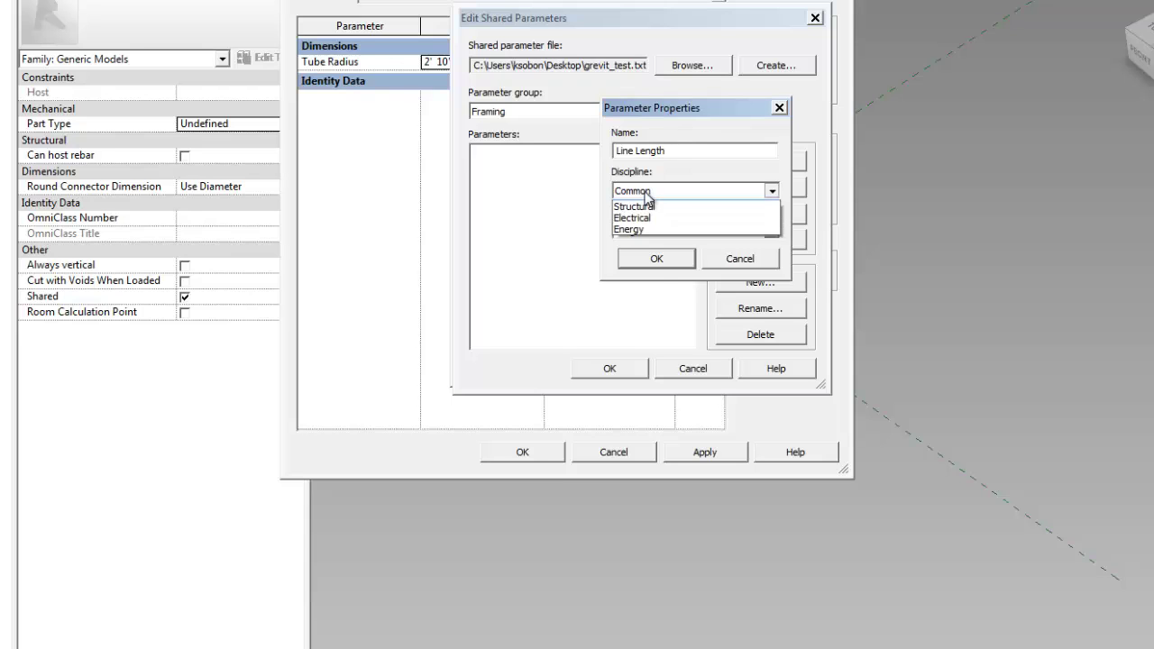
pyautogui.click(645, 192)
pyautogui.click(656, 259)
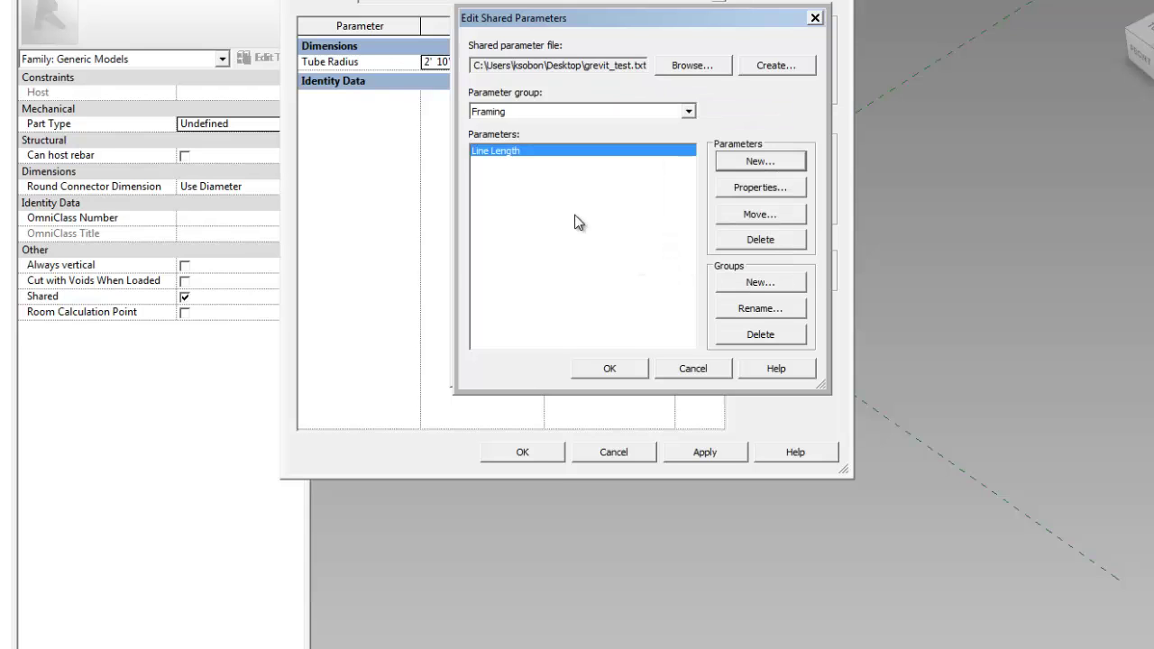
pyautogui.click(624, 367)
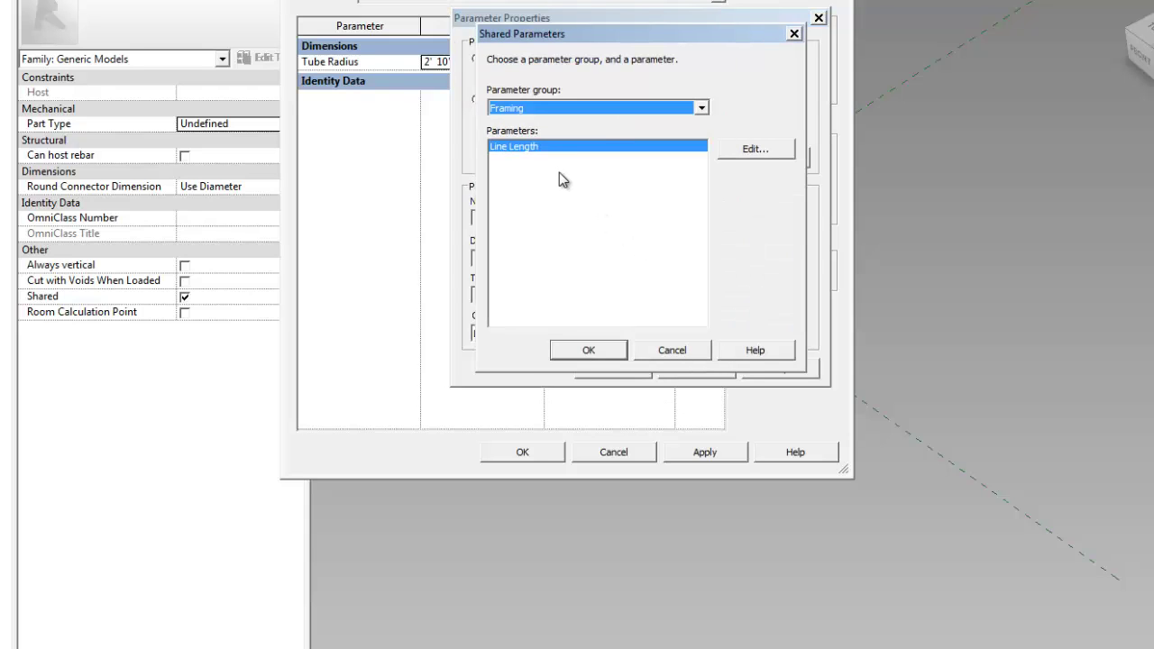
# Add the Line Length shared parameter to the family as an instance parameter grouped under Dimensions.
pyautogui.click(593, 351)
pyautogui.click(667, 256)
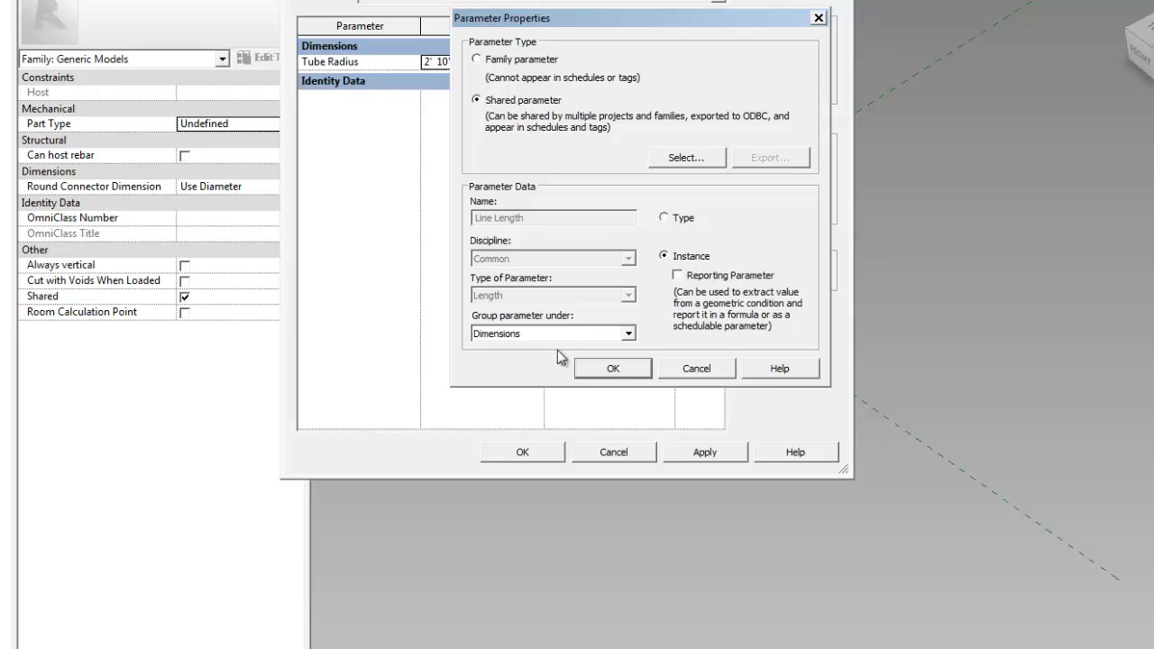
pyautogui.click(617, 369)
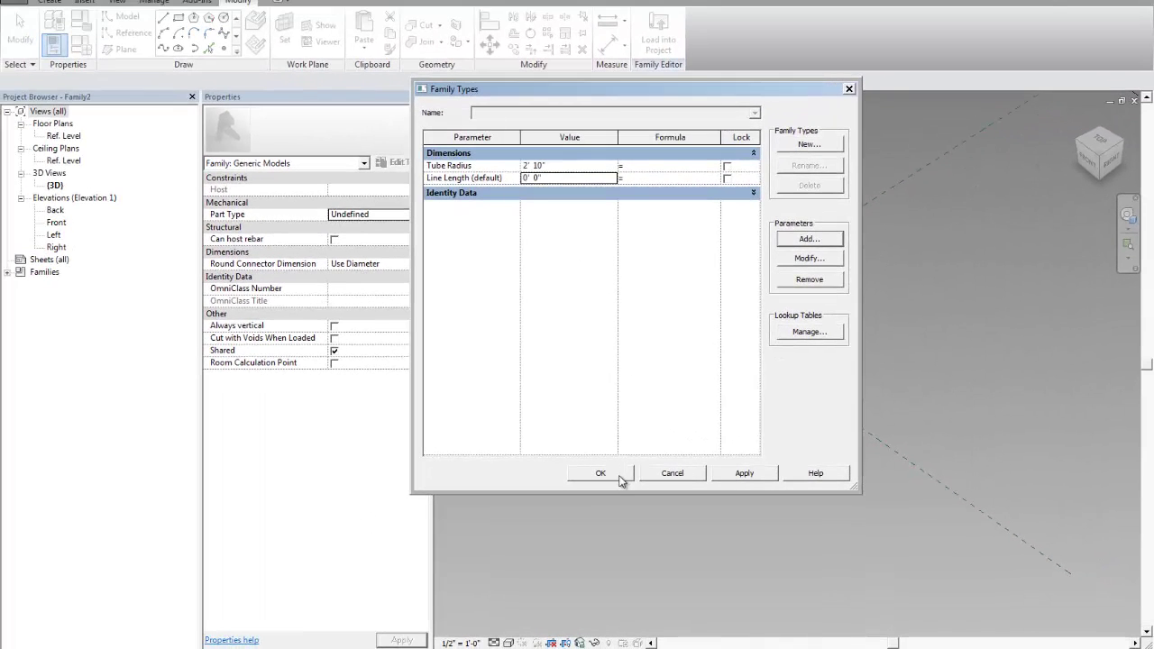
pyautogui.click(600, 473)
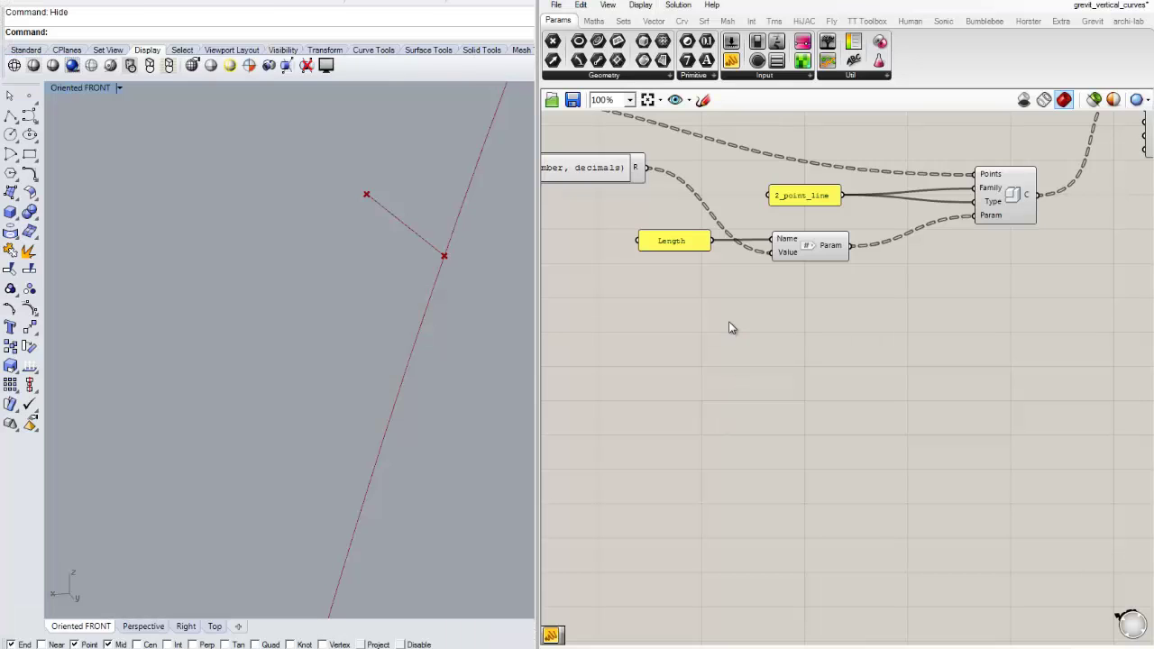
# Switch to Grasshopper and check the family name in the panel feeding the Family and Type inputs.
pyautogui.moveTo(729, 325); pyautogui.dragTo(773, 365, button='right')
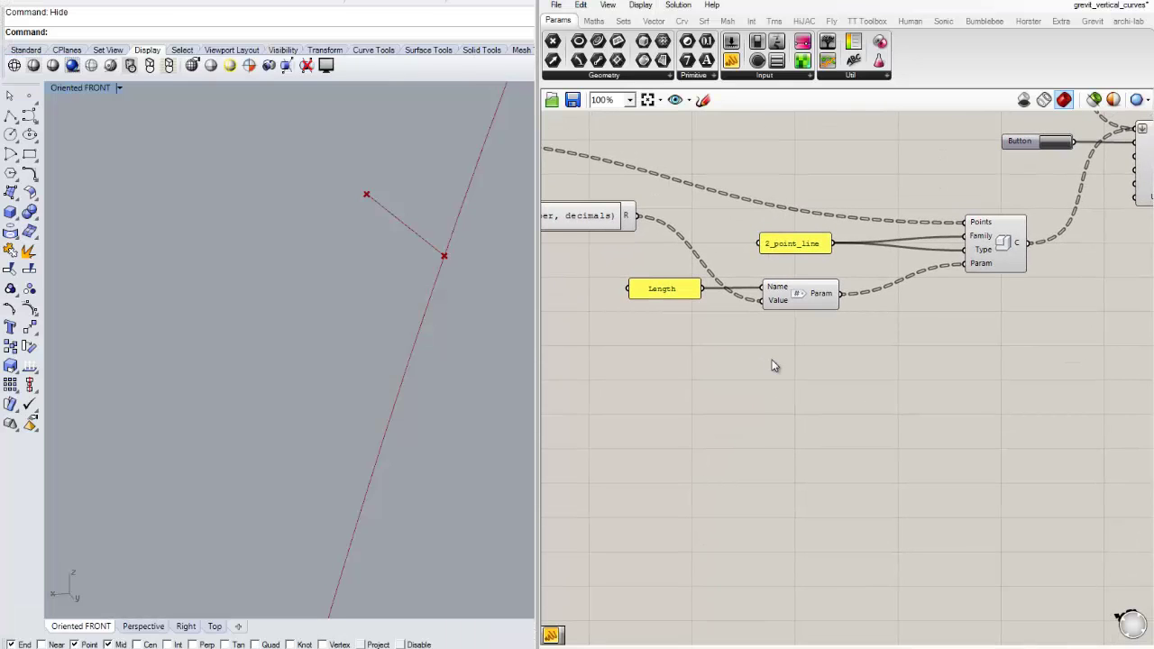
pyautogui.scroll(5, 810, 254)
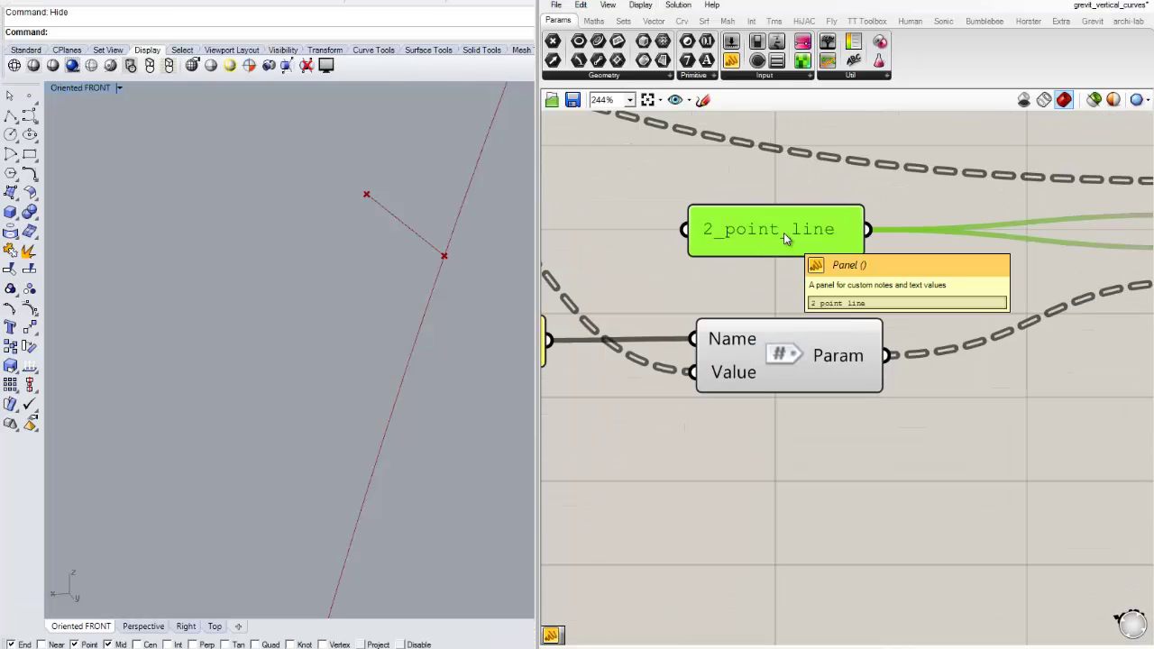
pyautogui.doubleClick(783, 232)
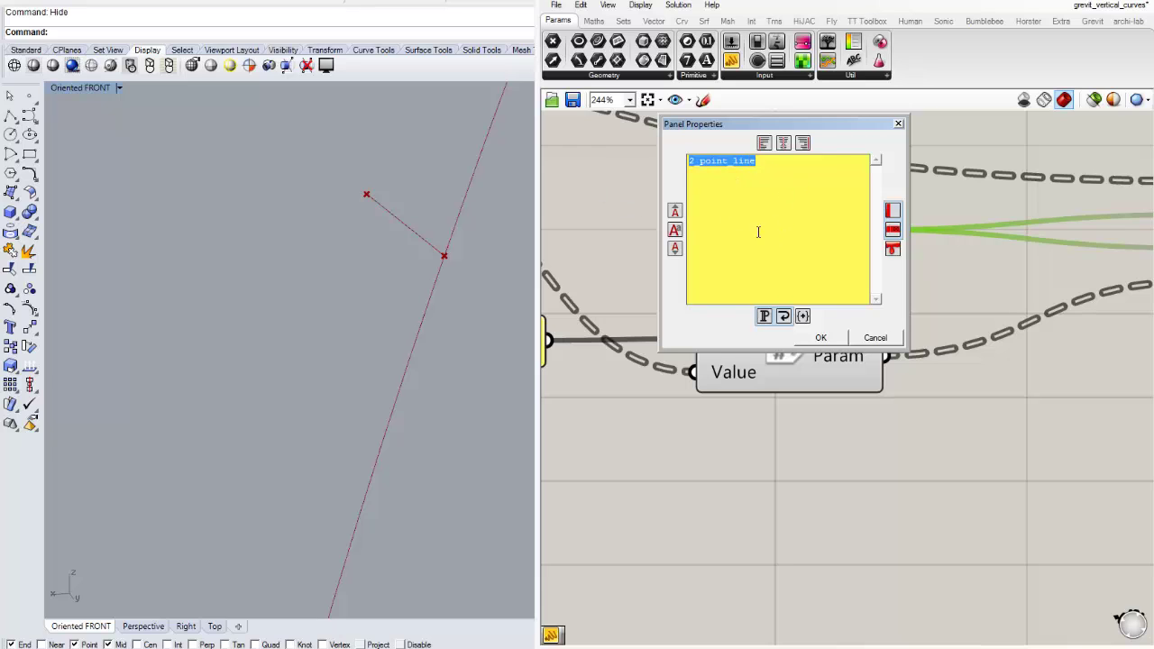
pyautogui.click(824, 338)
pyautogui.scroll(-3, 857, 441)
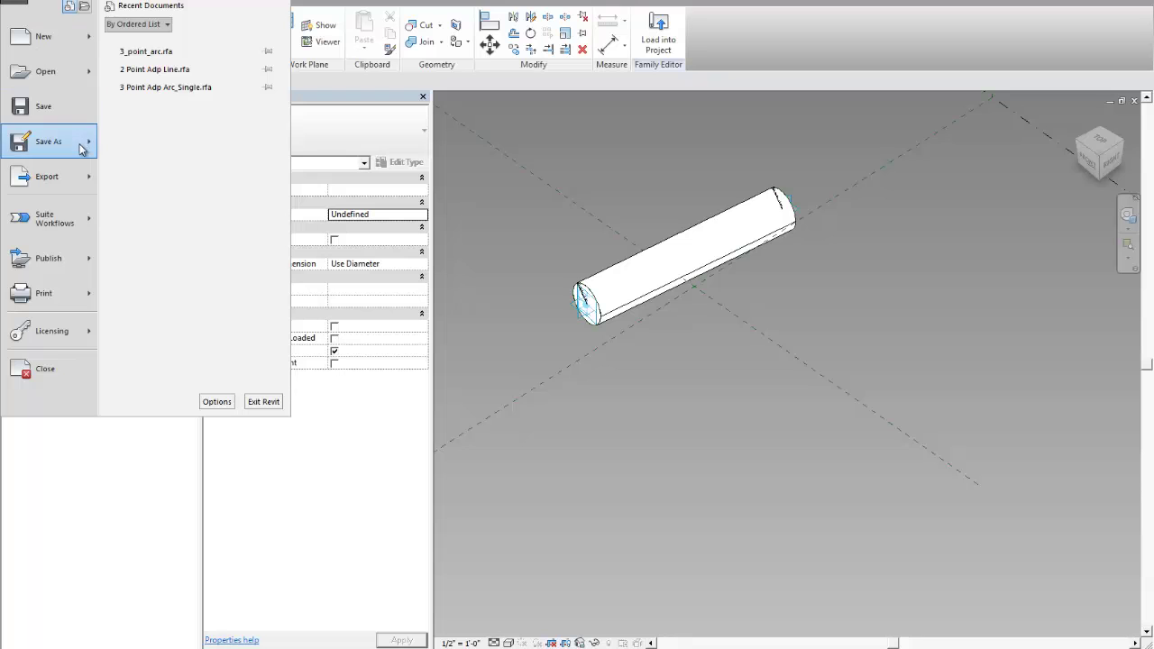
# Switch to Revit and save the tube family on the Desktop as 2_point_line.
pyautogui.moveTo(31, 142)
pyautogui.click(186, 111)
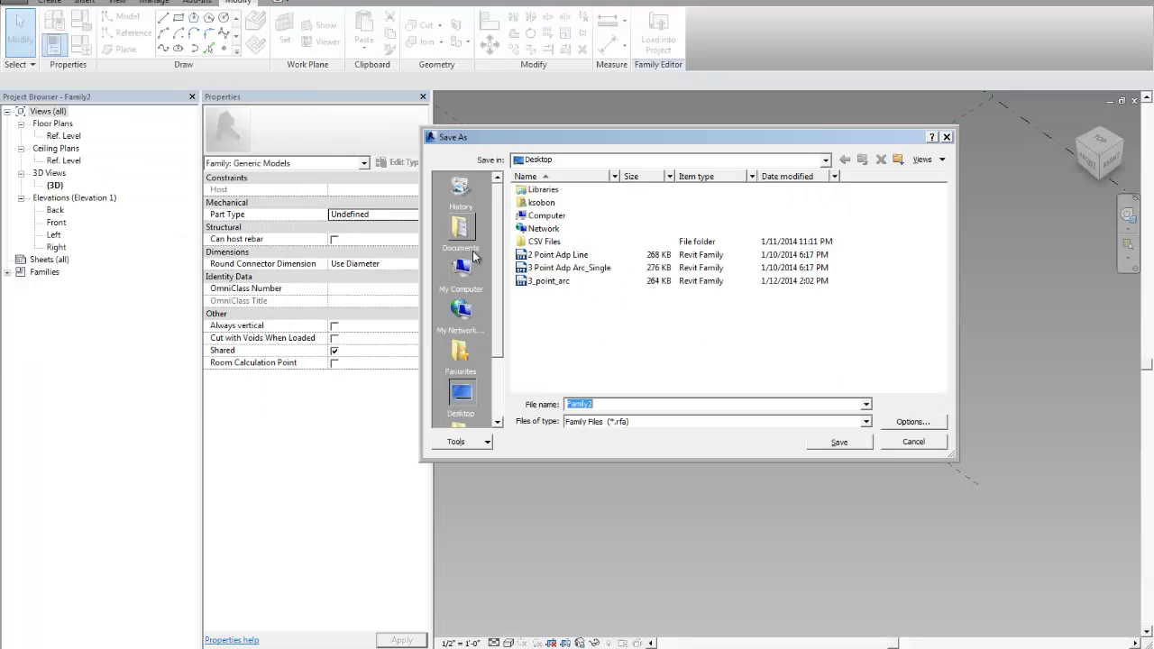
pyautogui.click(481, 388)
pyautogui.doubleClick(628, 405)
pyautogui.write('2_point_line')
pyautogui.click(839, 442)
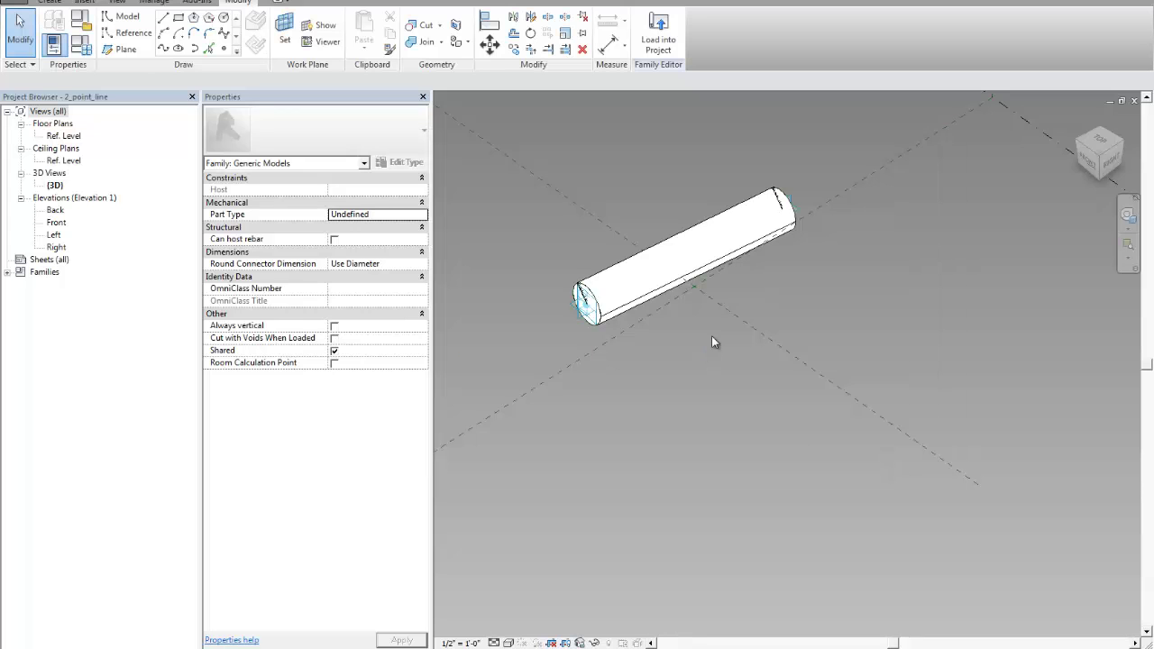
# Load the 2_point_line family into Project1 without placing an instance.
pyautogui.click(658, 40)
pyautogui.click(505, 264)
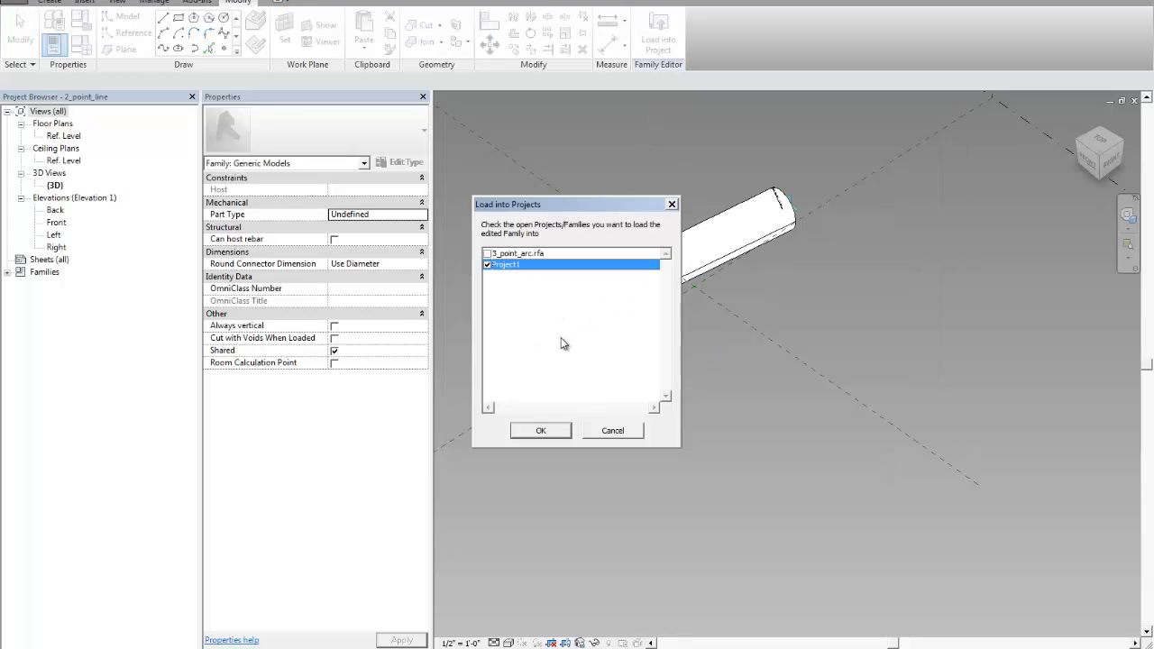
pyautogui.press('Return')
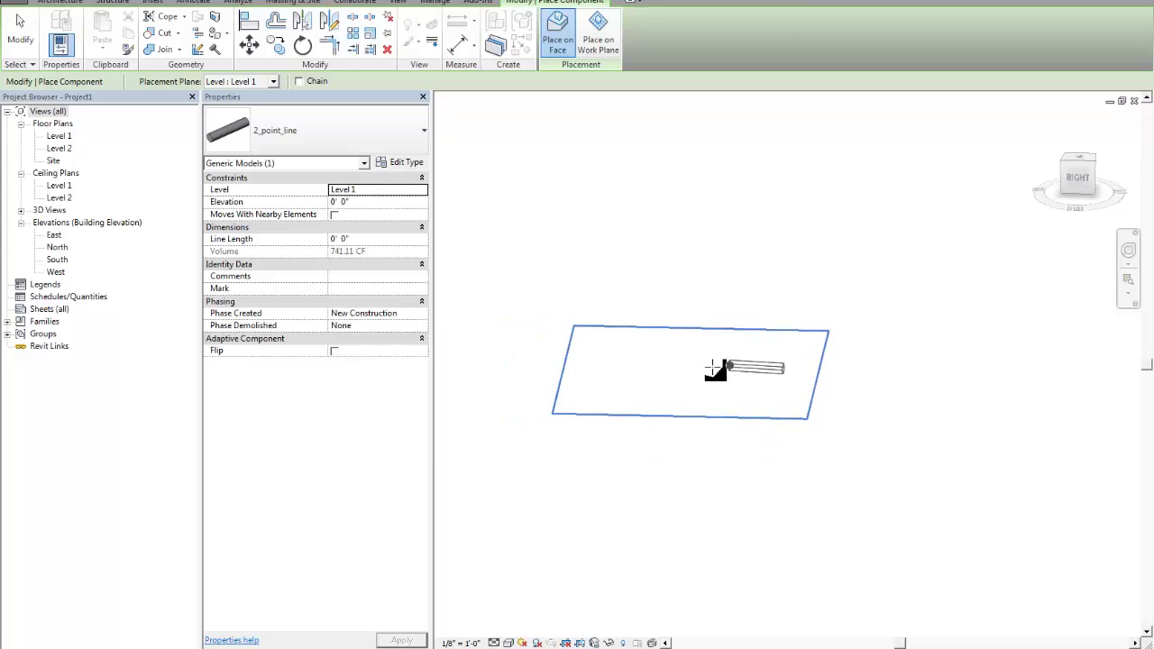
pyautogui.press('Escape')
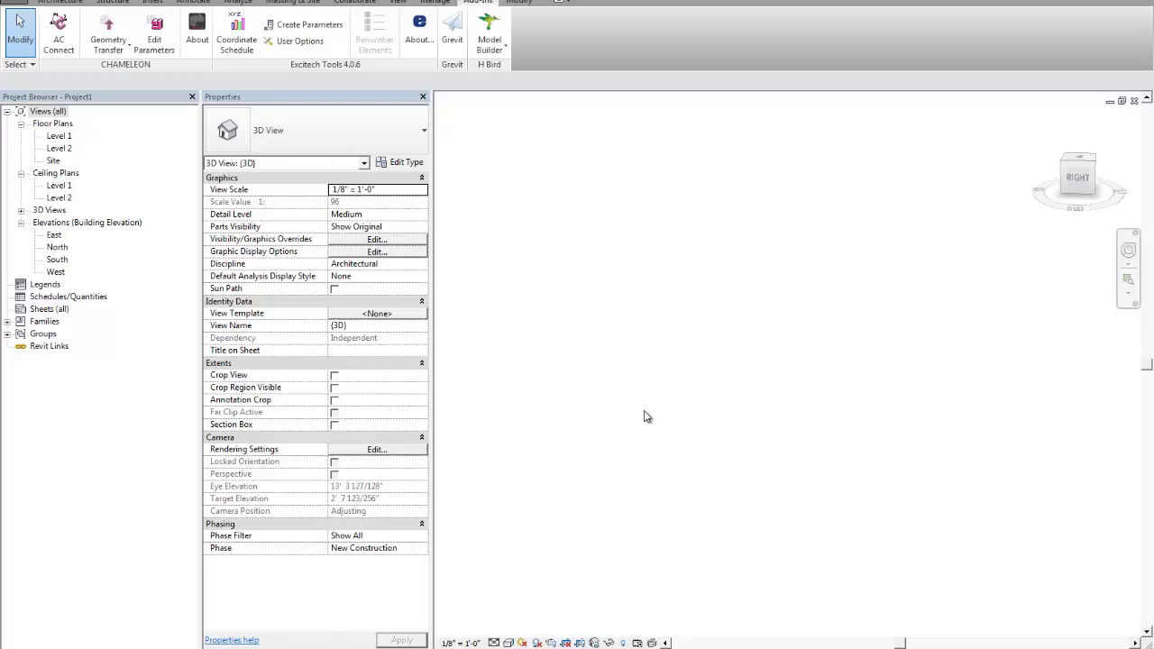
# Start the Grevit client in Project1 and move its window aside.
pyautogui.click(452, 36)
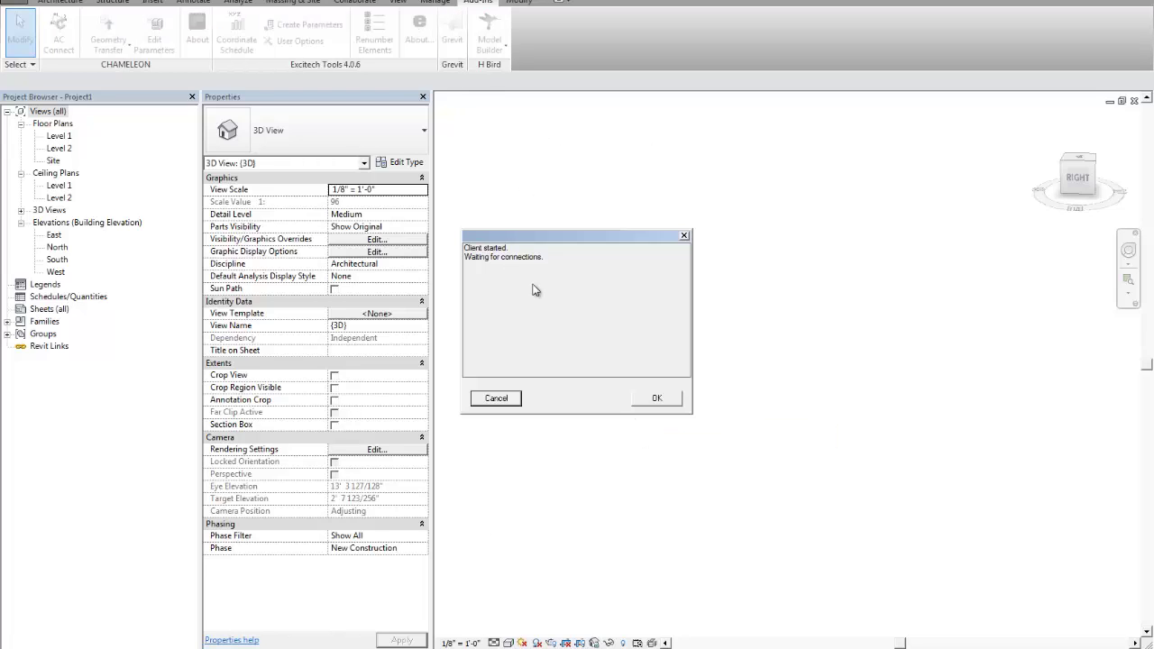
pyautogui.moveTo(516, 240); pyautogui.dragTo(569, 225)
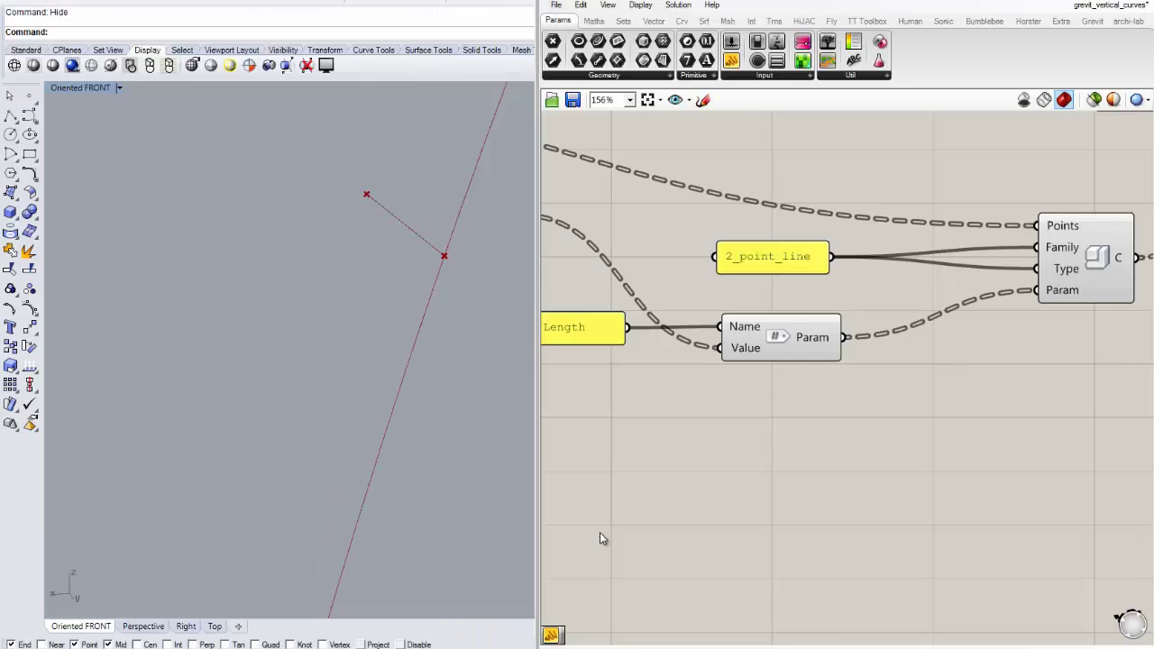
# Send the components from Grasshopper, switch to Revit and accept the received data in the Grevit client.
pyautogui.scroll(-4, 866, 424)
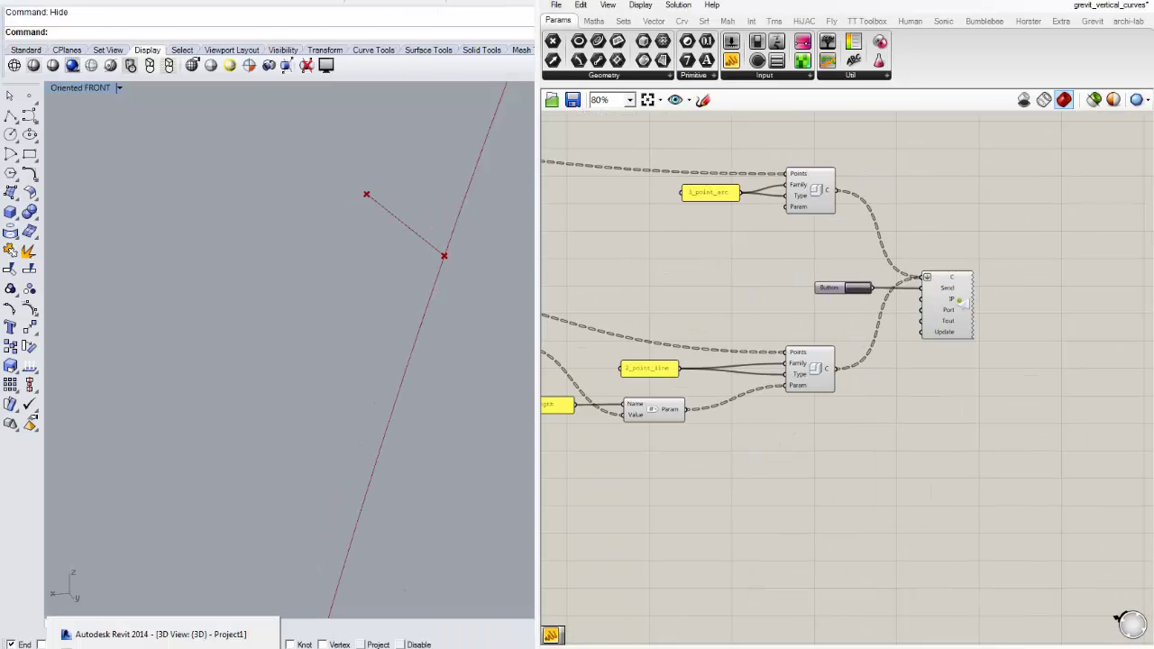
pyautogui.click(161, 634)
pyautogui.click(712, 383)
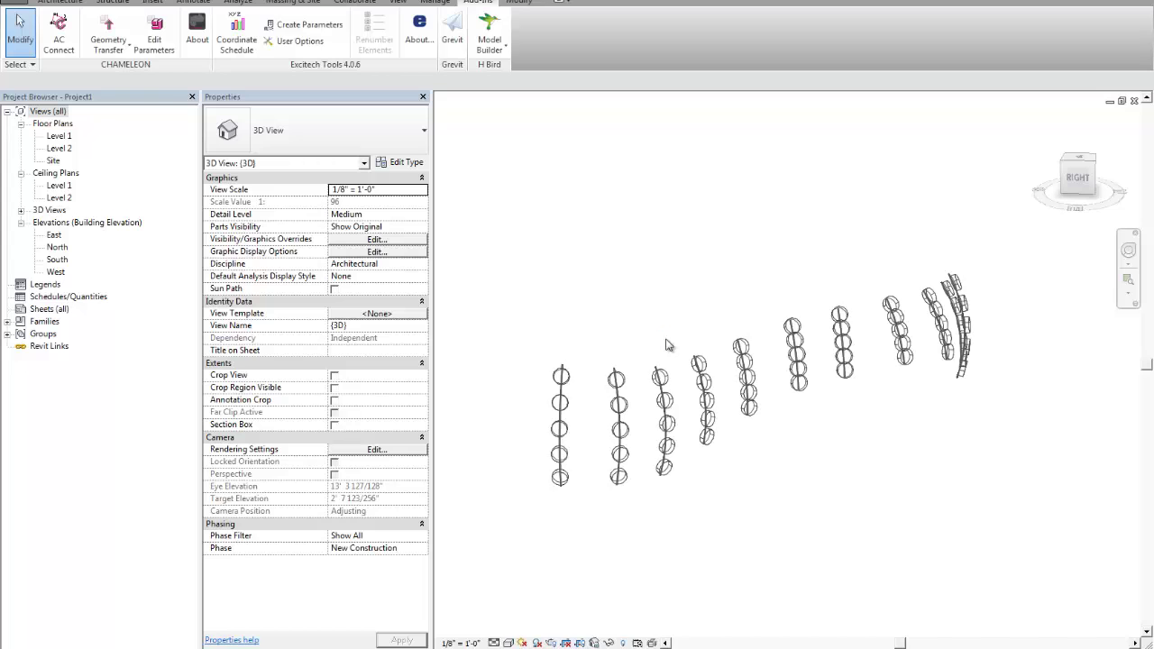
# Set the Tube Radius of the placed 2_point_line type to 0' 2" and apply it.
pyautogui.keyDown('shift'); pyautogui.moveTo(683, 333); pyautogui.dragTo(733, 367, button='middle'); pyautogui.keyUp('shift')
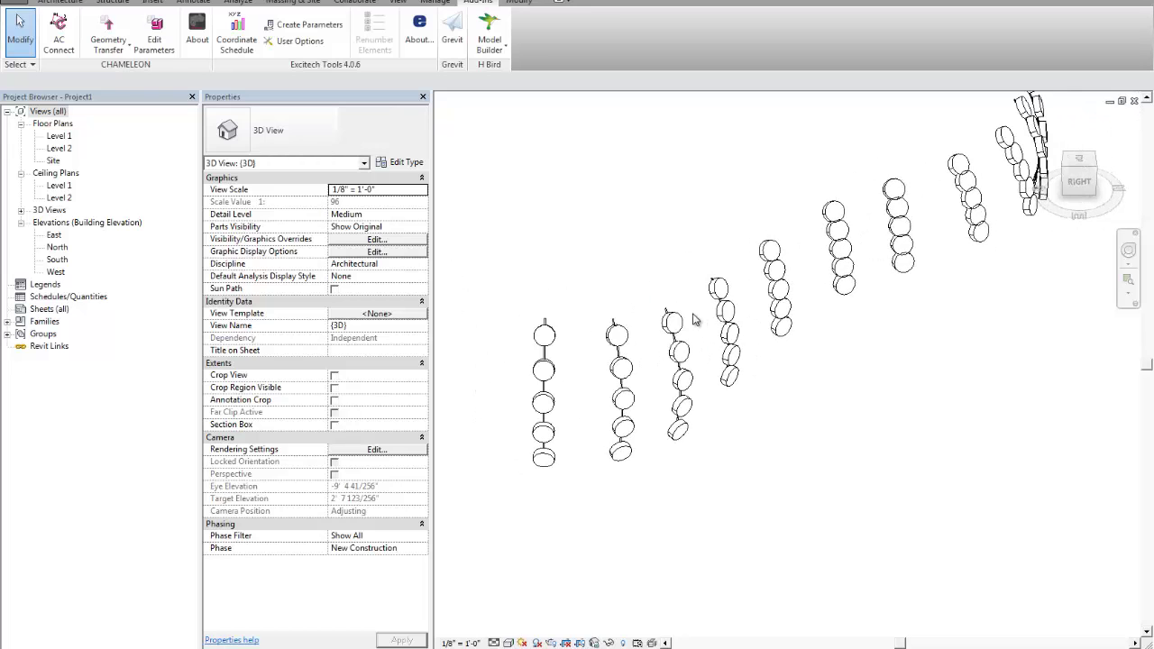
pyautogui.scroll(5, 730, 360)
pyautogui.click(662, 329)
pyautogui.scroll(3, 688, 319)
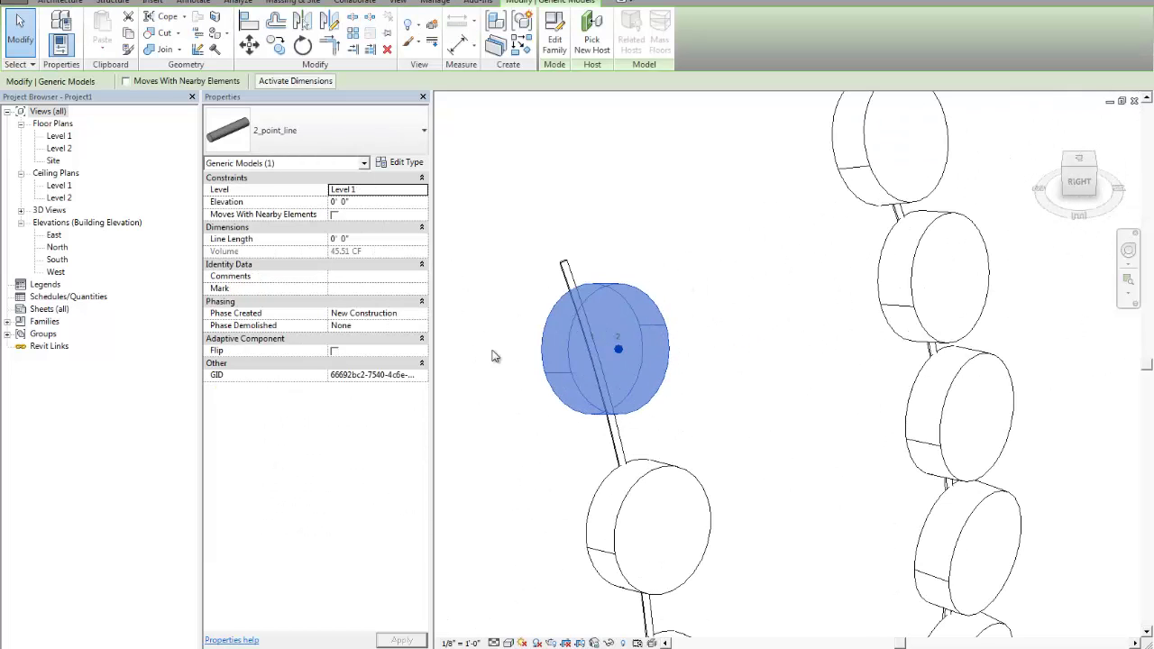
pyautogui.scroll(-1, 694, 347)
pyautogui.moveTo(694, 347); pyautogui.dragTo(734, 329, button='middle')
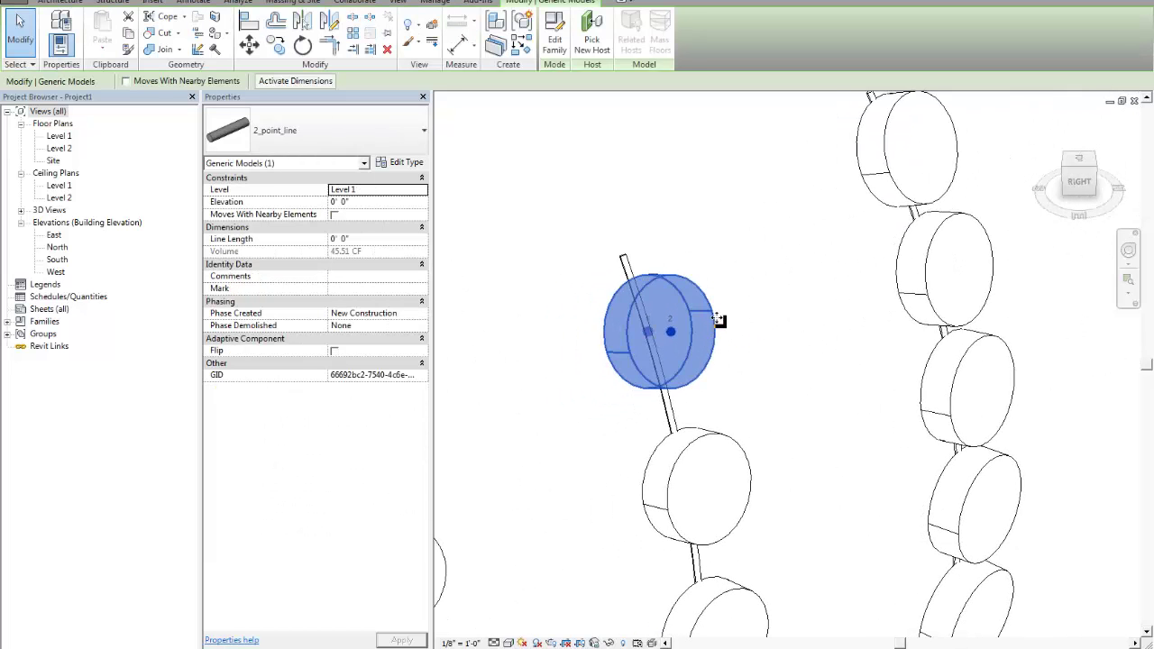
pyautogui.click(401, 161)
pyautogui.click(455, 250)
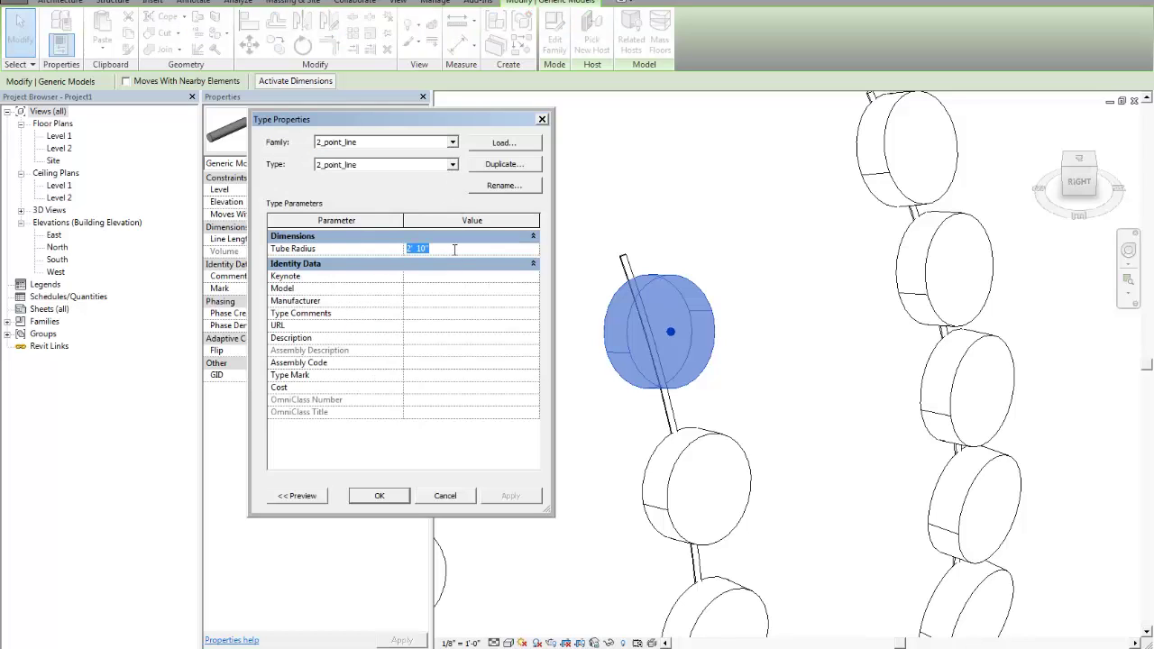
pyautogui.write('4')
pyautogui.press('Return')
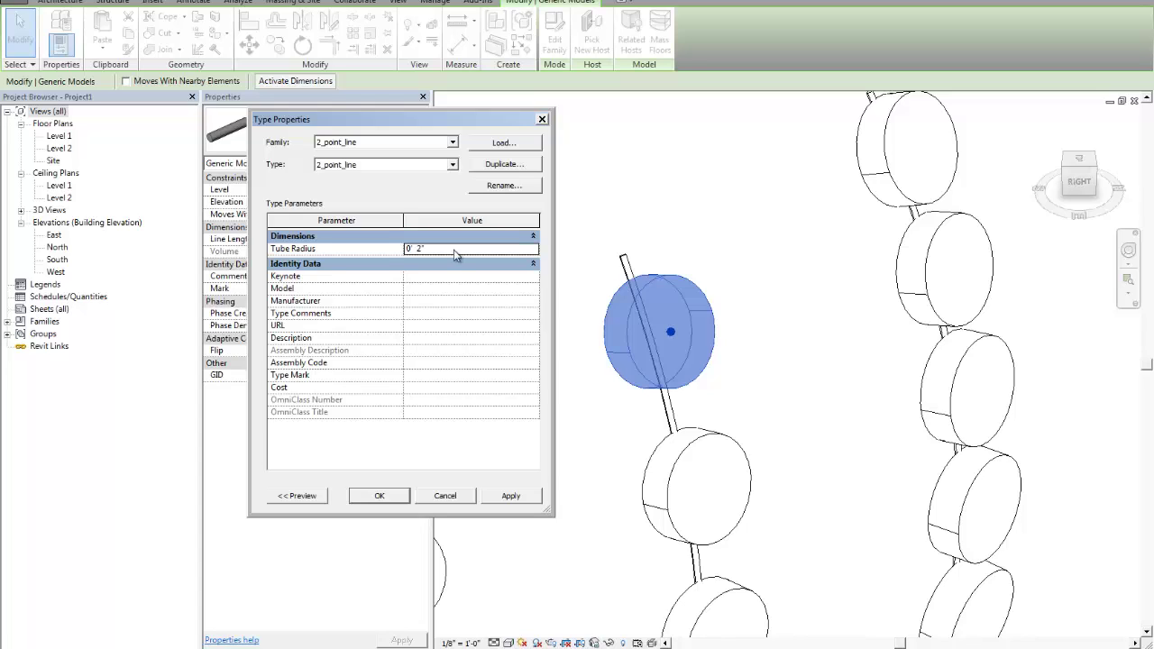
pyautogui.click(510, 495)
pyautogui.click(516, 496)
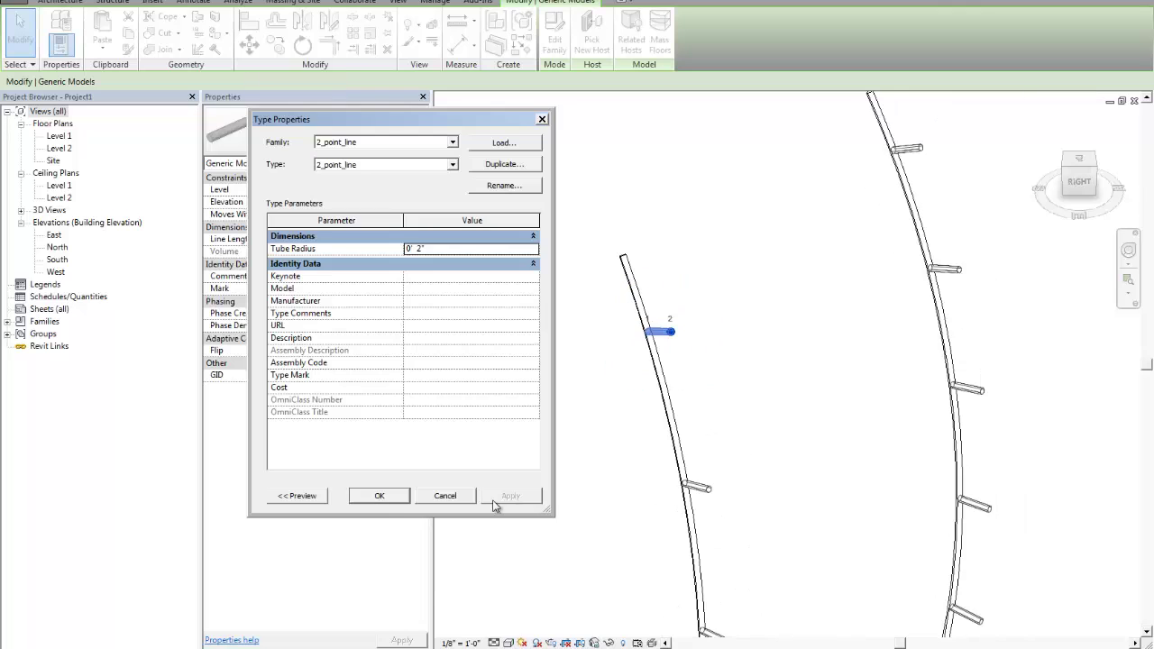
pyautogui.click(382, 495)
pyautogui.click(767, 384)
# Inspect the resized studs along the arcs and check the Line Length parameter of one stud near an arc's lower end.
pyautogui.scroll(-2, 768, 384)
pyautogui.moveTo(799, 389)
pyautogui.mouseDown(button='middle')
pyautogui.moveTo(742, 339)
pyautogui.moveTo(914, 369)
pyautogui.moveTo(785, 382)
pyautogui.mouseUp(button='middle')
pyautogui.scroll(-3, 741, 343)
pyautogui.scroll(2, 738, 350)
pyautogui.scroll(-2, 738, 350)
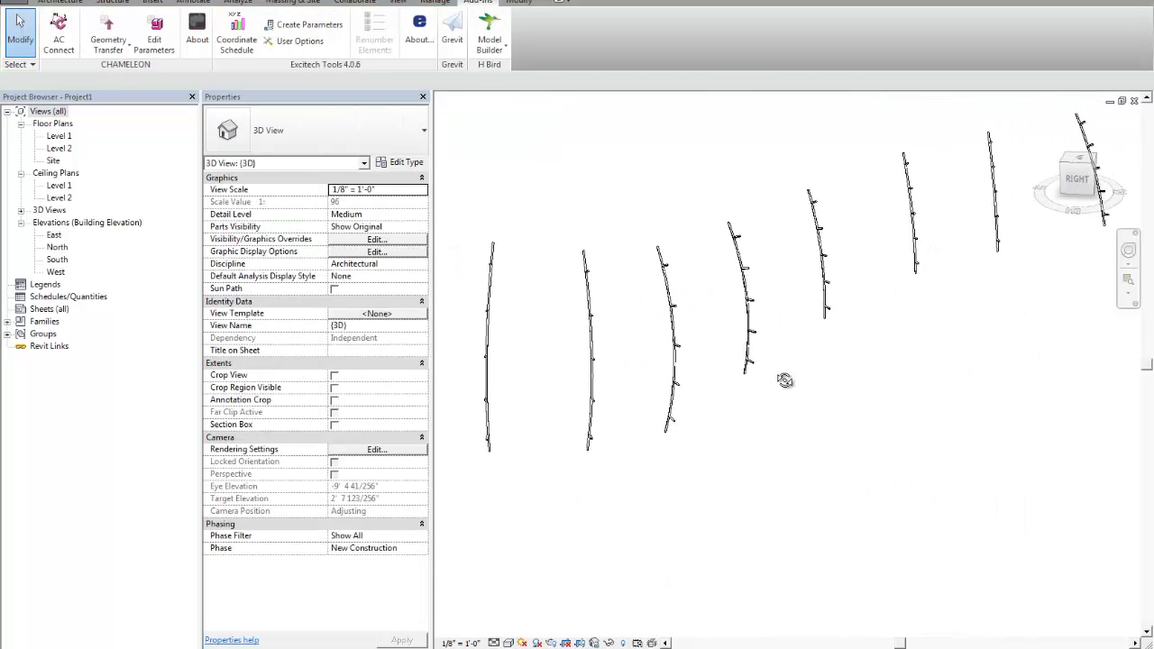
pyautogui.scroll(5, 683, 282)
pyautogui.scroll(-3, 688, 290)
pyautogui.scroll(2, 1033, 456)
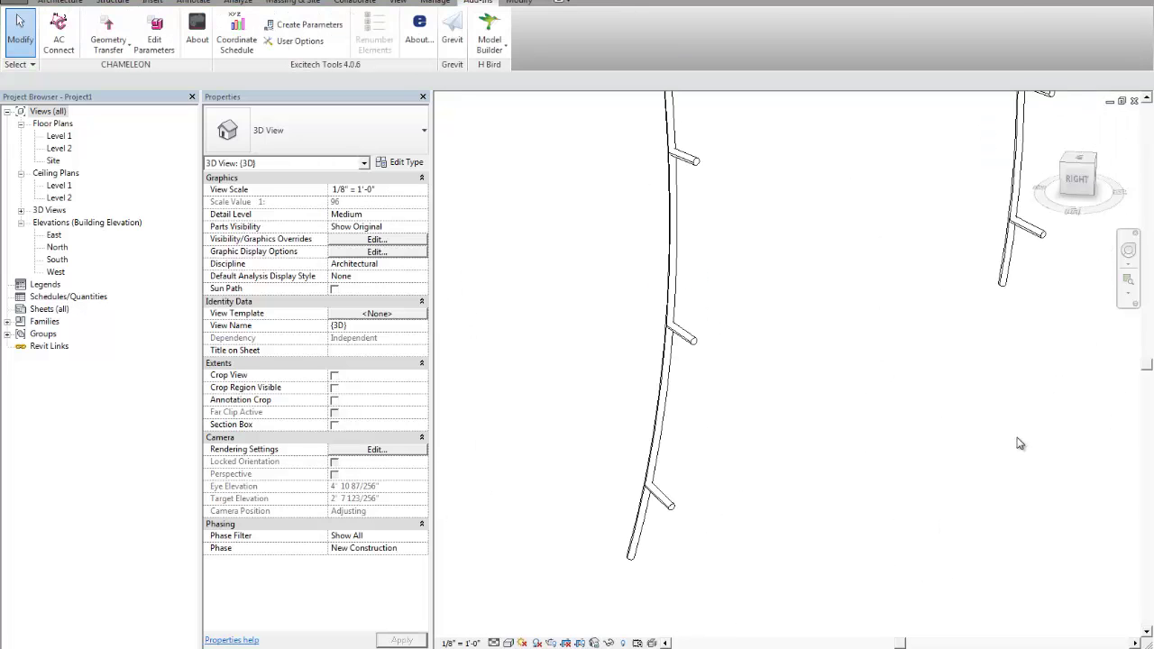
pyautogui.scroll(2, 706, 362)
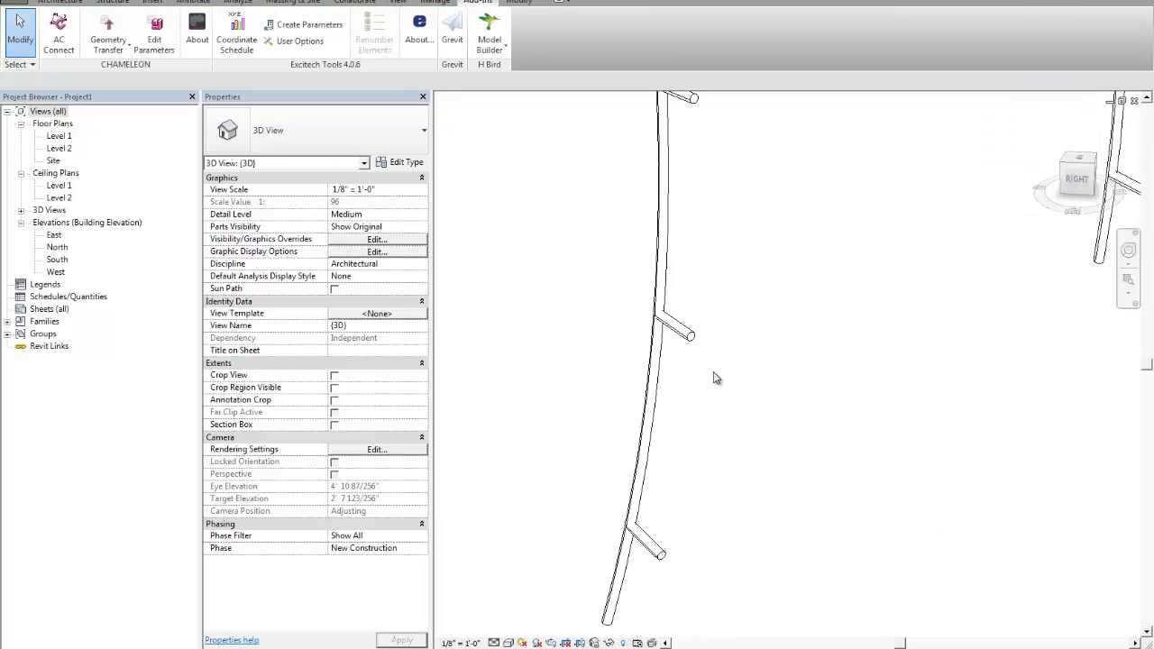
pyautogui.scroll(-1, 716, 377)
pyautogui.moveTo(740, 412); pyautogui.dragTo(705, 349, button='middle')
pyautogui.scroll(1, 682, 316)
pyautogui.scroll(1, 654, 290)
pyautogui.click(654, 264)
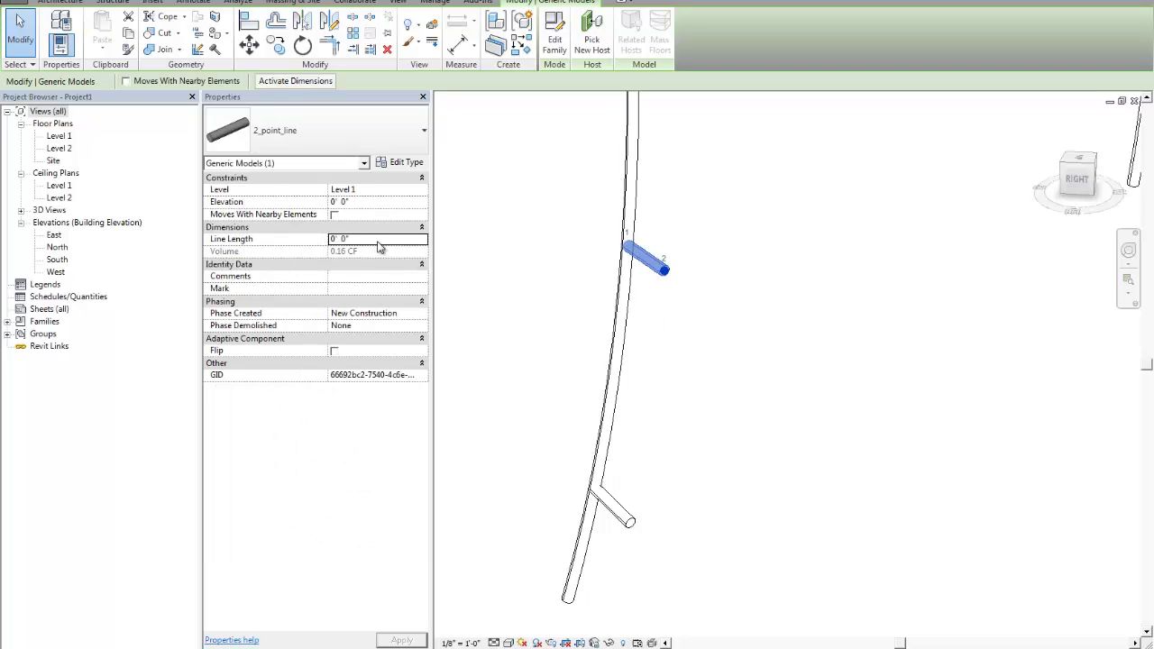
pyautogui.scroll(1, 678, 311)
pyautogui.moveTo(678, 311)
pyautogui.mouseDown(button='middle')
pyautogui.moveTo(726, 314)
pyautogui.moveTo(671, 303)
pyautogui.mouseUp(button='middle')
# Switch to Grasshopper and change the text of the panel feeding the parameter's Name input to Line Length.
pyautogui.scroll(-4, 729, 315)
pyautogui.scroll(1, 664, 268)
pyautogui.scroll(2, 664, 266)
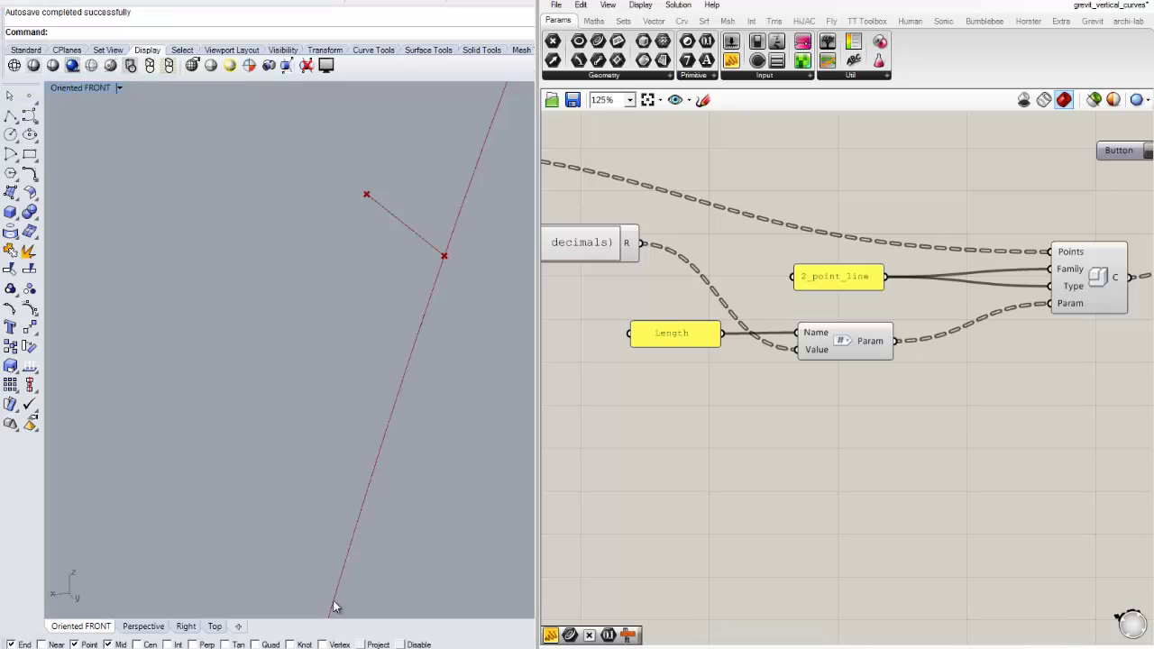
pyautogui.scroll(3, 680, 338)
pyautogui.click(680, 347)
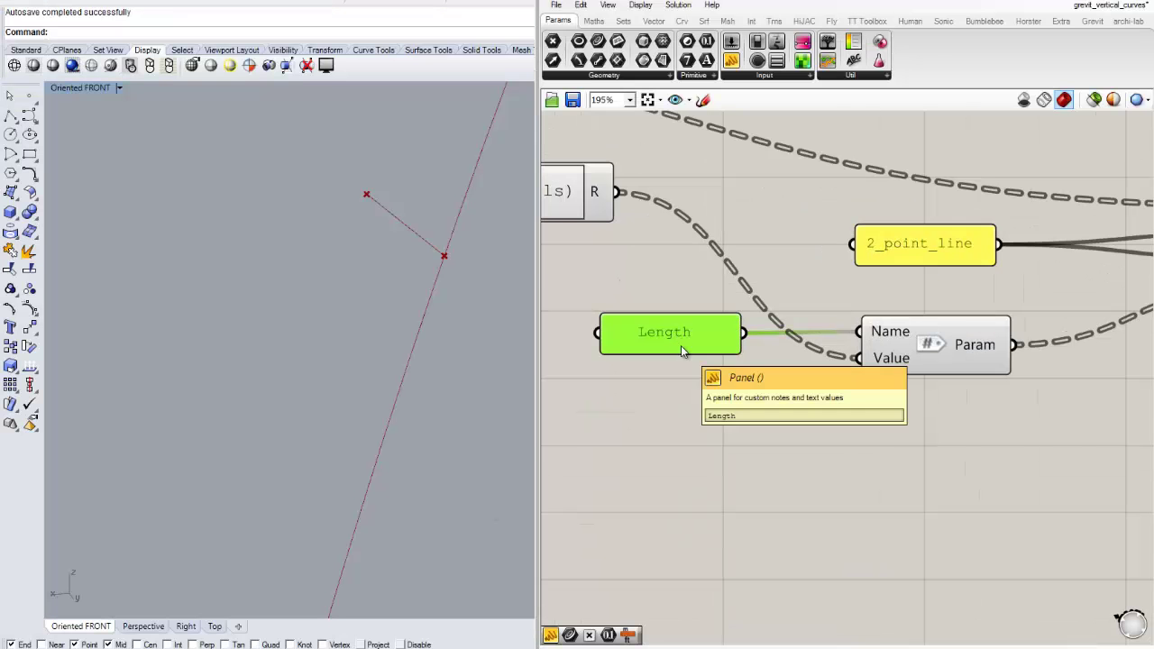
pyautogui.scroll(-2, 727, 386)
pyautogui.middleClick(731, 381)
pyautogui.scroll(2, 627, 341)
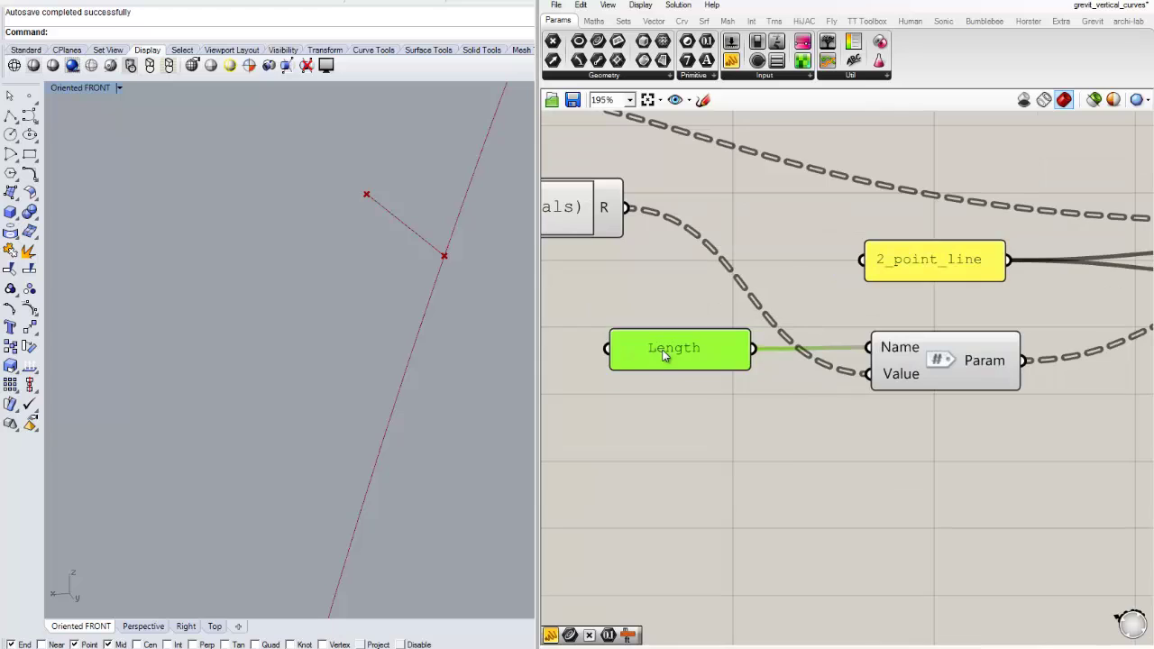
pyautogui.doubleClick(664, 359)
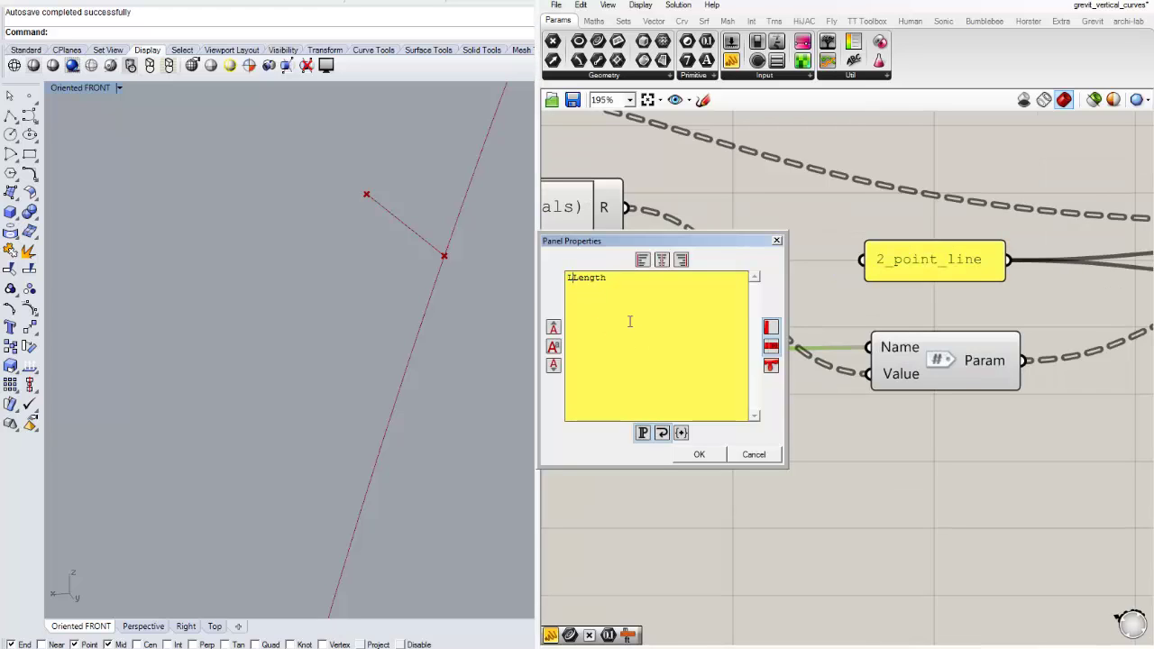
pyautogui.write('Line')
pyautogui.click(699, 454)
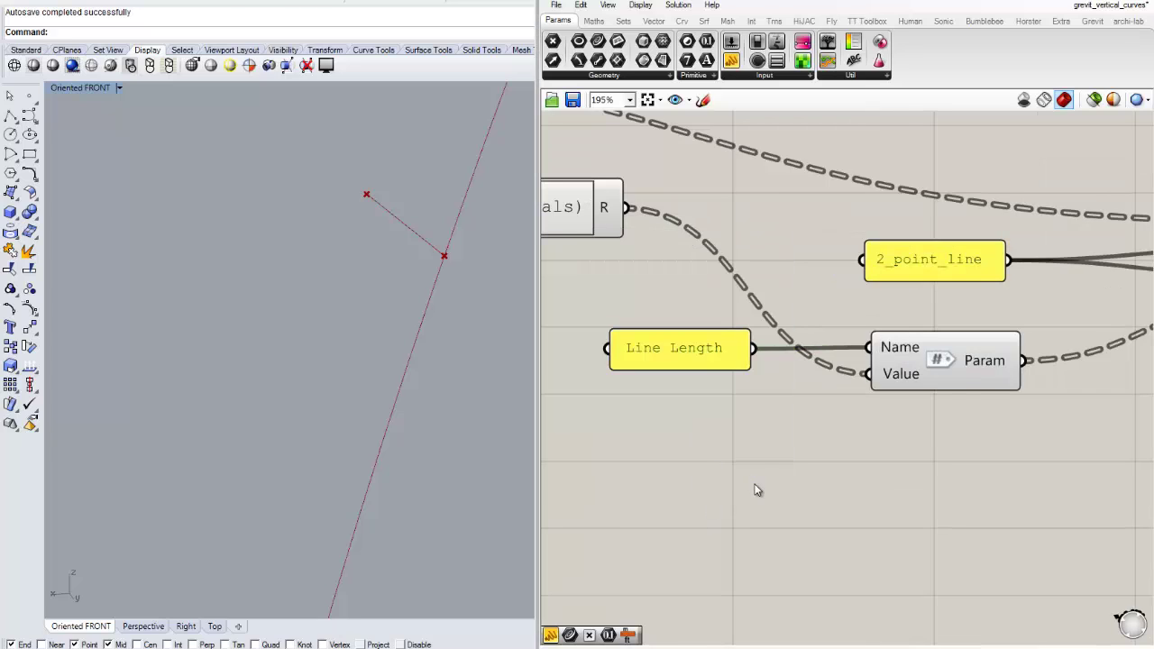
# Add a panel above the stud definition and connect the Round expression's output to it to read the values.
pyautogui.scroll(-4, 786, 450)
pyautogui.moveTo(786, 450); pyautogui.dragTo(832, 416, button='right')
pyautogui.click(733, 64)
pyautogui.click(780, 137)
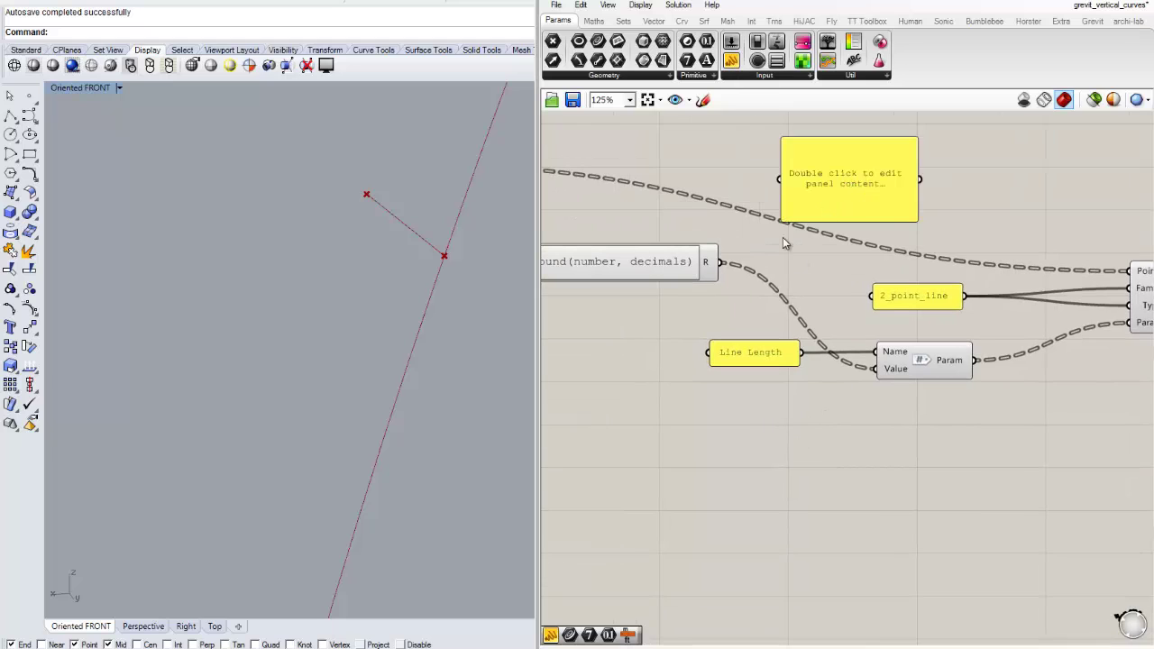
pyautogui.moveTo(785, 257); pyautogui.dragTo(674, 270, button='right')
pyautogui.scroll(1, 675, 275)
pyautogui.moveTo(595, 274); pyautogui.dragTo(666, 171)
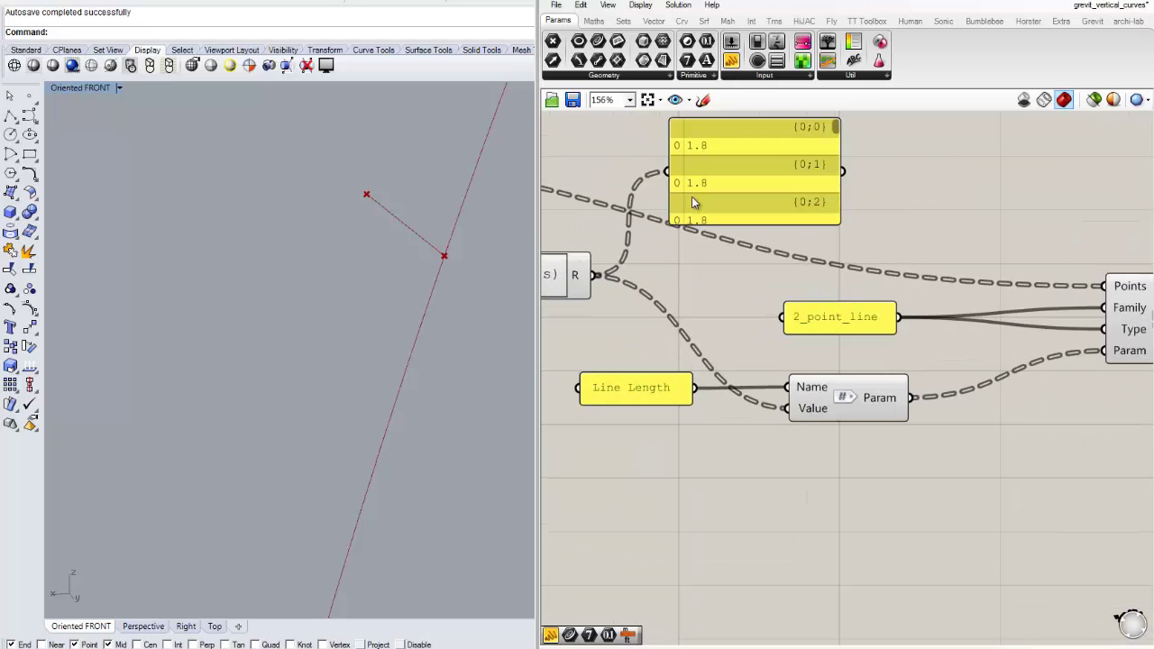
# Rewire the panel to the output feeding the 3_point_arc component's Points input and examine its data paths.
pyautogui.scroll(-2, 842, 220)
pyautogui.moveTo(938, 213); pyautogui.dragTo(857, 388, button='right')
pyautogui.scroll(-1, 858, 388)
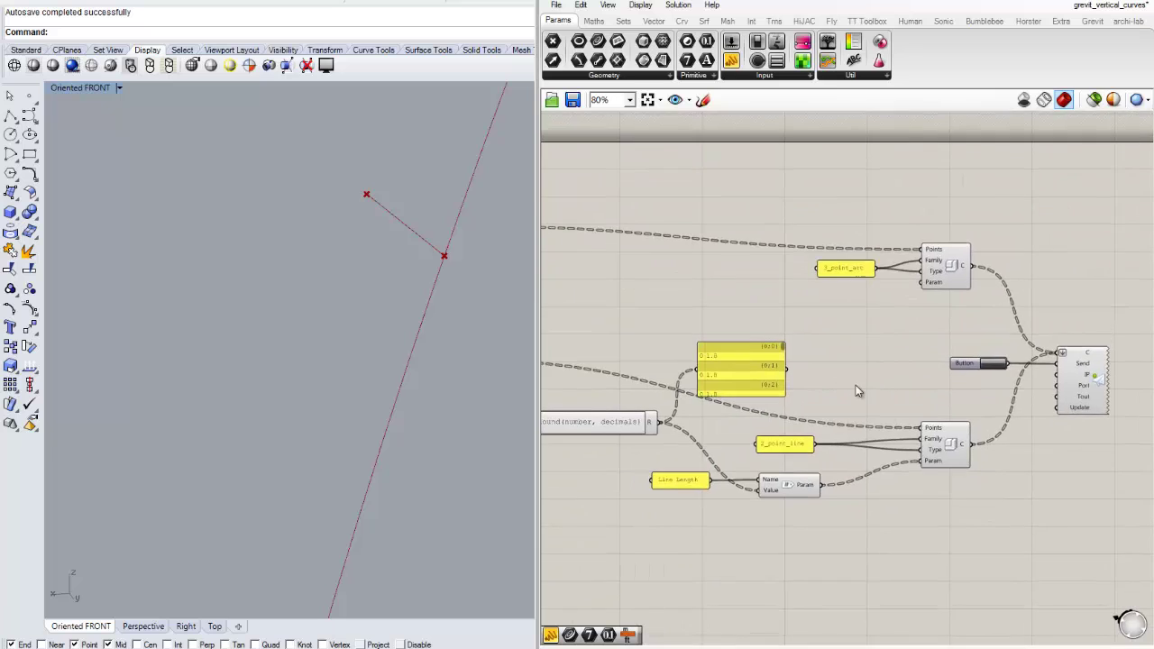
pyautogui.scroll(1, 841, 340)
pyautogui.moveTo(827, 313); pyautogui.dragTo(959, 300, button='right')
pyautogui.scroll(-2, 959, 300)
pyautogui.scroll(1, 710, 288)
pyautogui.moveTo(710, 287); pyautogui.dragTo(664, 242, button='right')
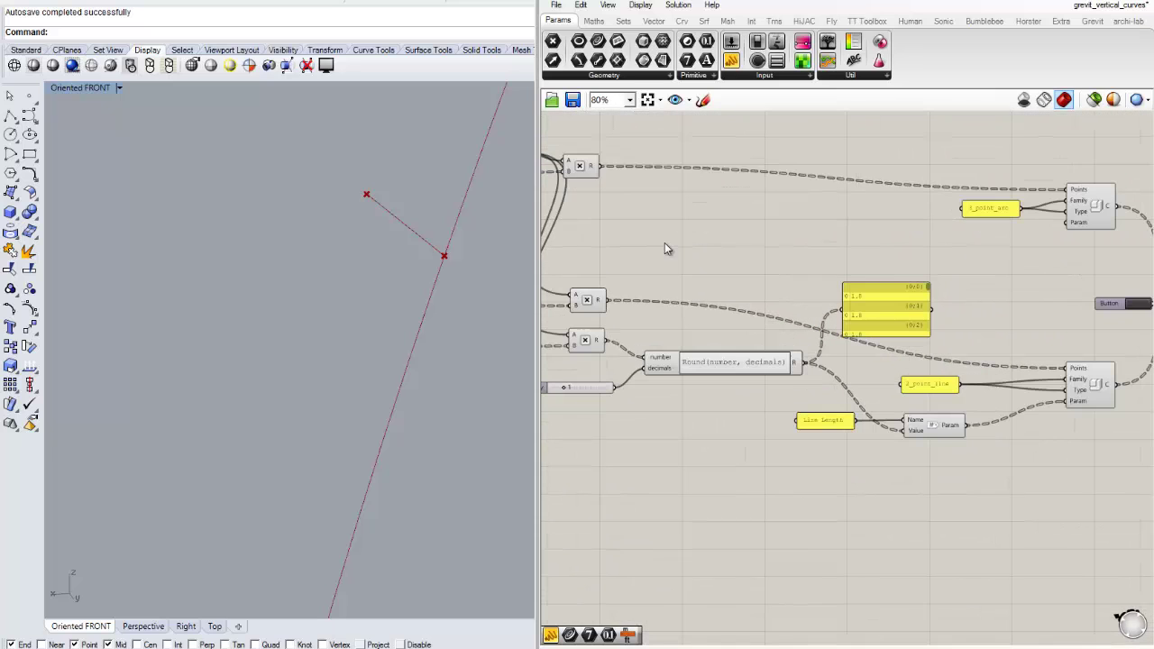
pyautogui.moveTo(600, 165); pyautogui.dragTo(842, 310)
pyautogui.scroll(2, 902, 319)
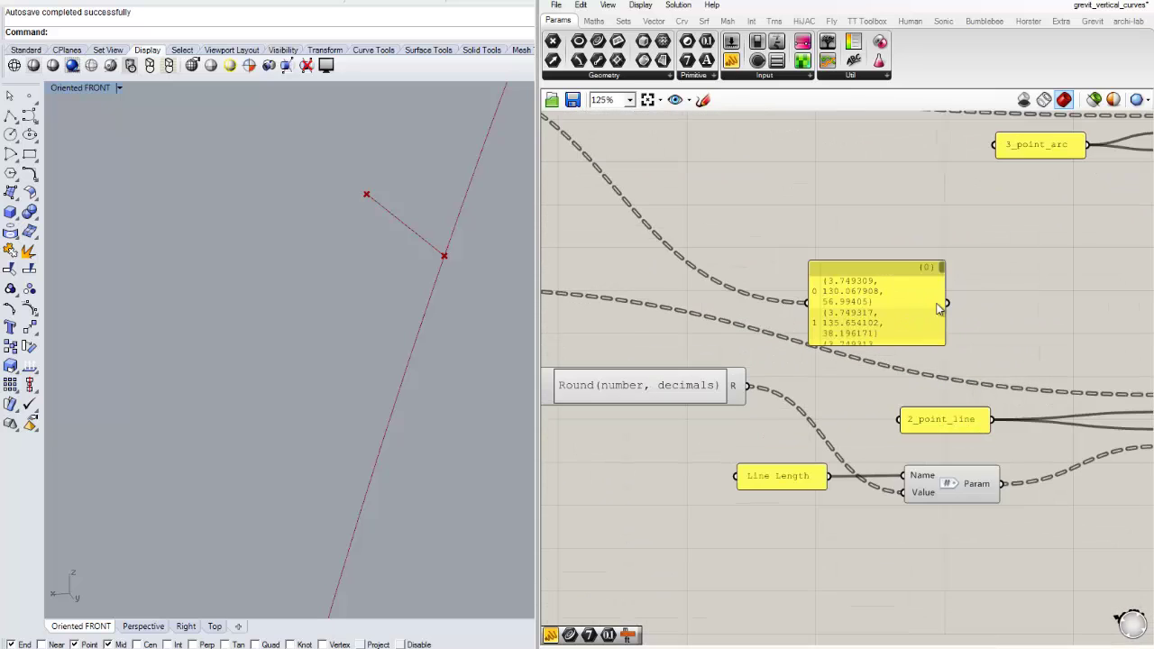
pyautogui.moveTo(943, 278); pyautogui.dragTo(933, 253)
pyautogui.scroll(-2, 890, 253)
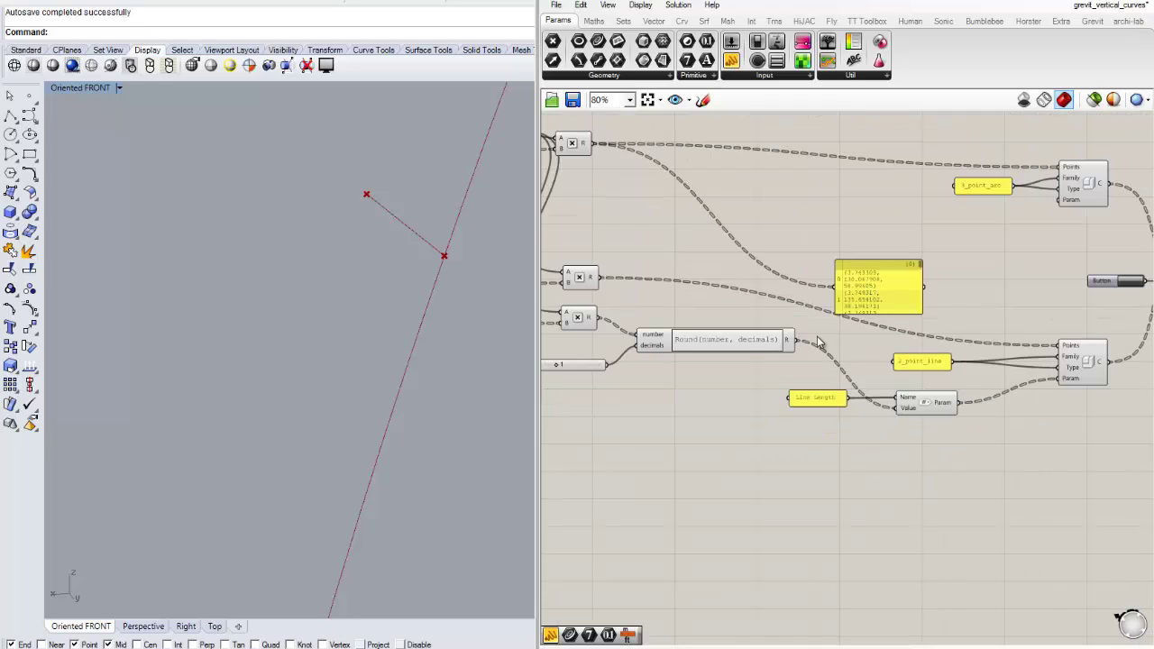
# Simplify the Round expression's output and reconnect the panel to it to check the data paths.
pyautogui.scroll(1, 834, 311)
pyautogui.rightClick(780, 340)
pyautogui.click(823, 461)
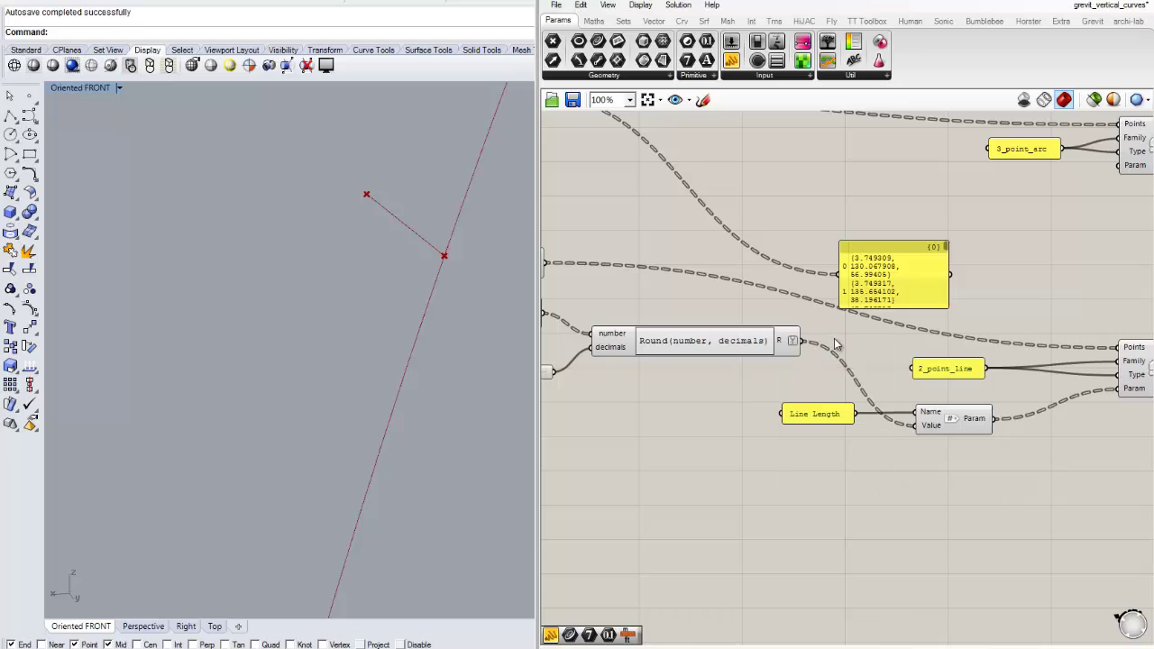
pyautogui.moveTo(804, 341); pyautogui.dragTo(841, 274)
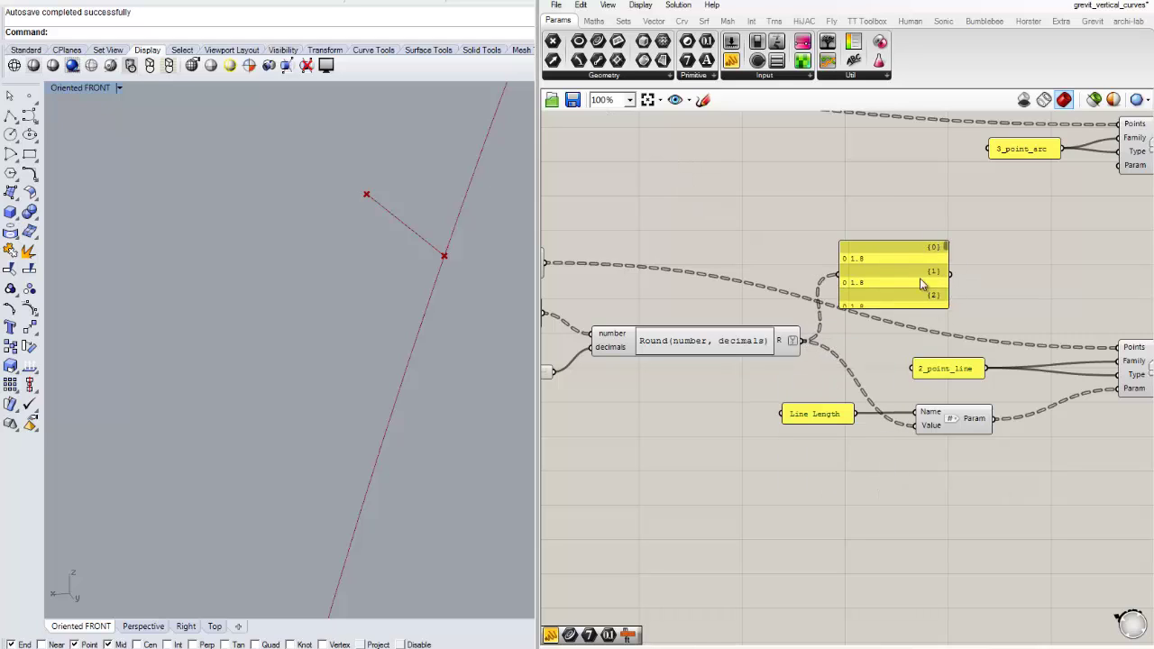
pyautogui.moveTo(921, 255); pyautogui.dragTo(960, 226)
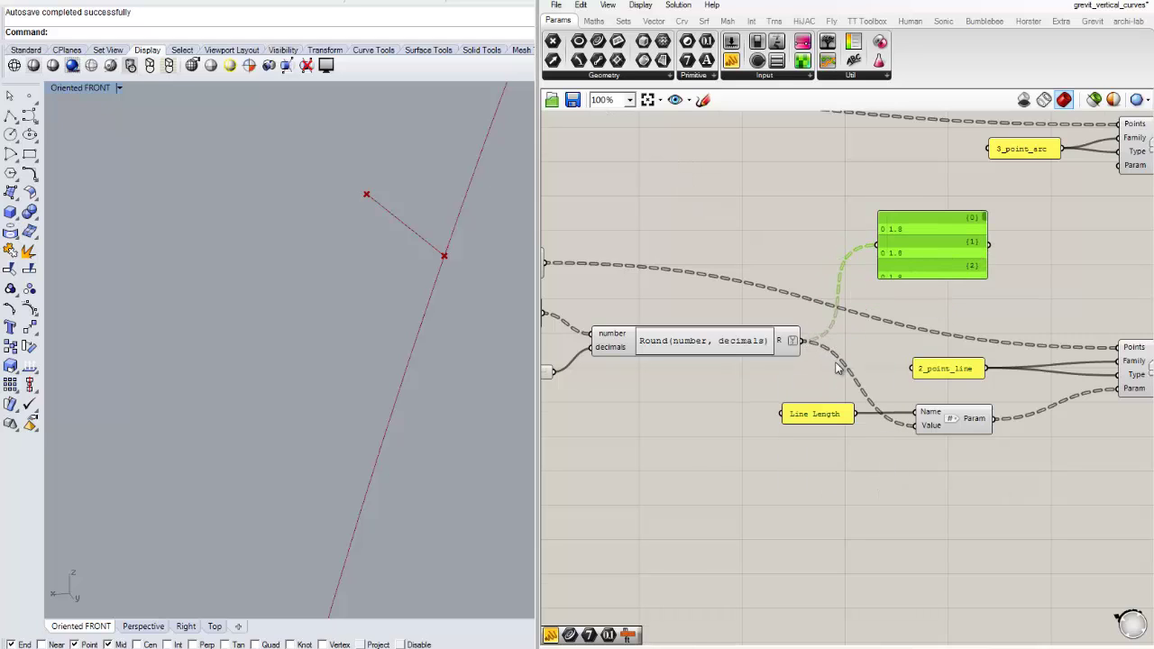
# Delete the temporary panel reading the Round expression's output.
pyautogui.scroll(1, 835, 364)
pyautogui.click(867, 349)
pyautogui.moveTo(868, 349); pyautogui.dragTo(693, 347, button='right')
pyautogui.moveTo(765, 223); pyautogui.dragTo(845, 233)
pyautogui.press('Delete')
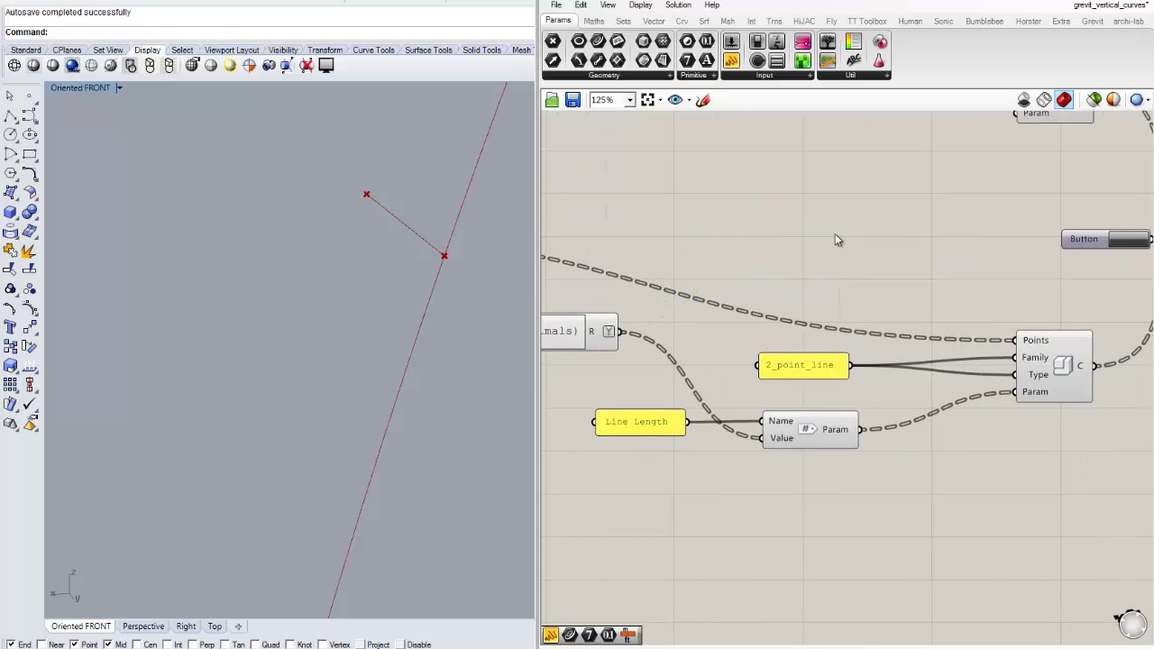
# Switch to Revit and delete all the imported arcs and studs from the 3D view.
pyautogui.moveTo(902, 270); pyautogui.dragTo(837, 222, button='right')
pyautogui.moveTo(741, 305); pyautogui.dragTo(847, 281, button='right')
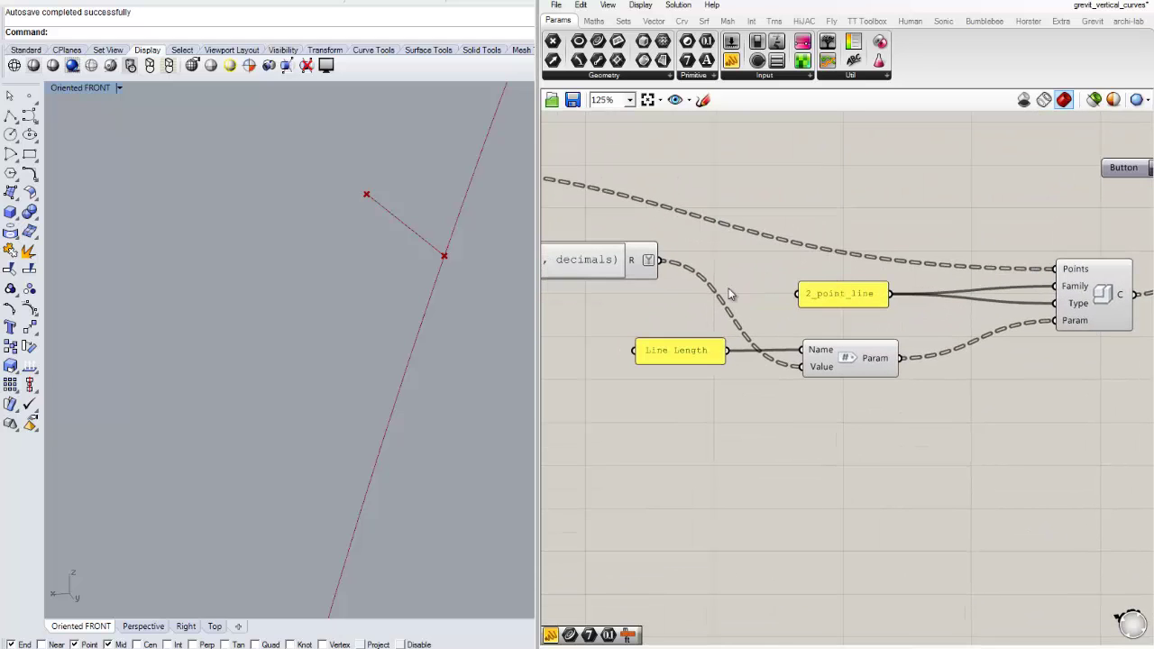
pyautogui.moveTo(1001, 377); pyautogui.dragTo(765, 416, button='right')
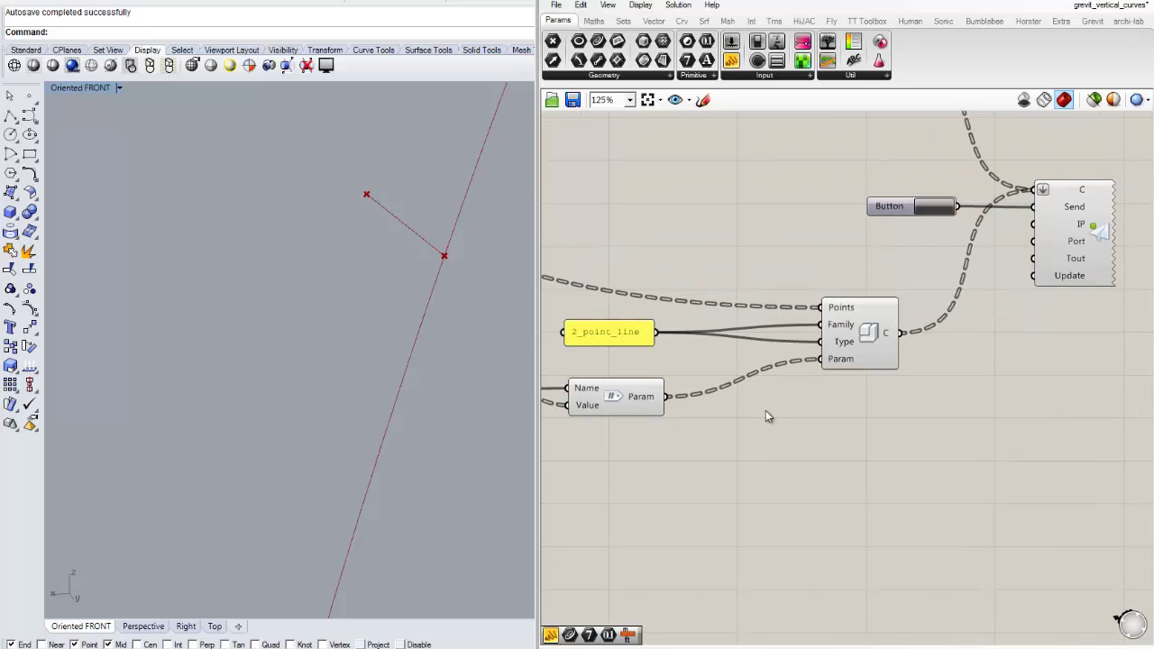
pyautogui.scroll(-3, 764, 410)
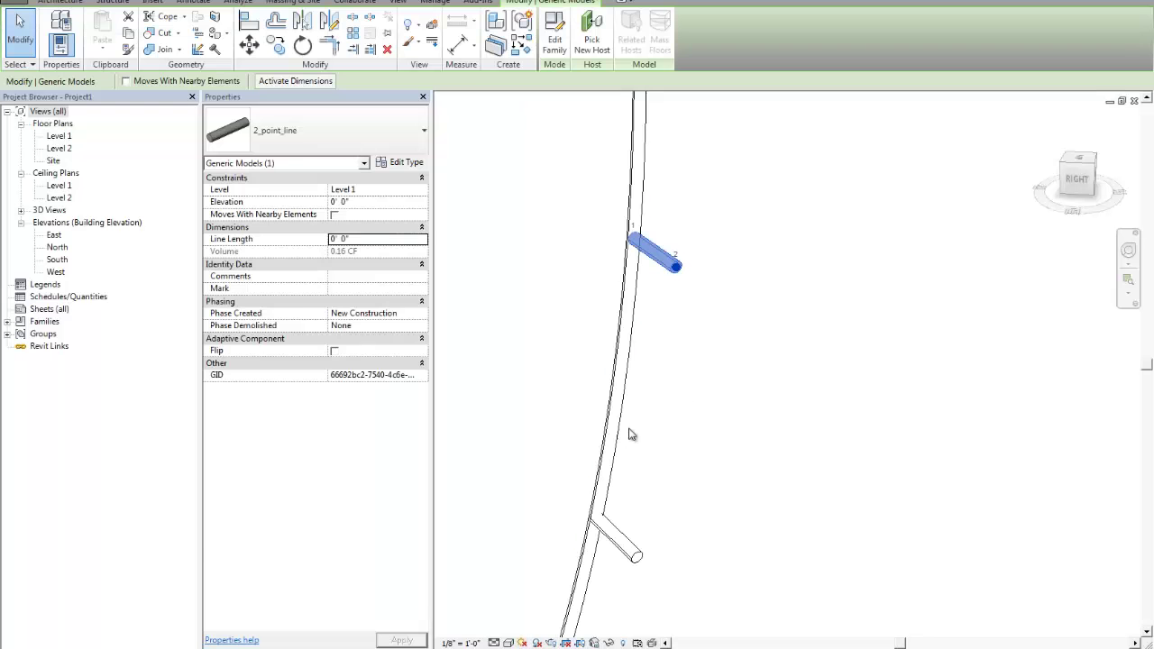
pyautogui.click(719, 332)
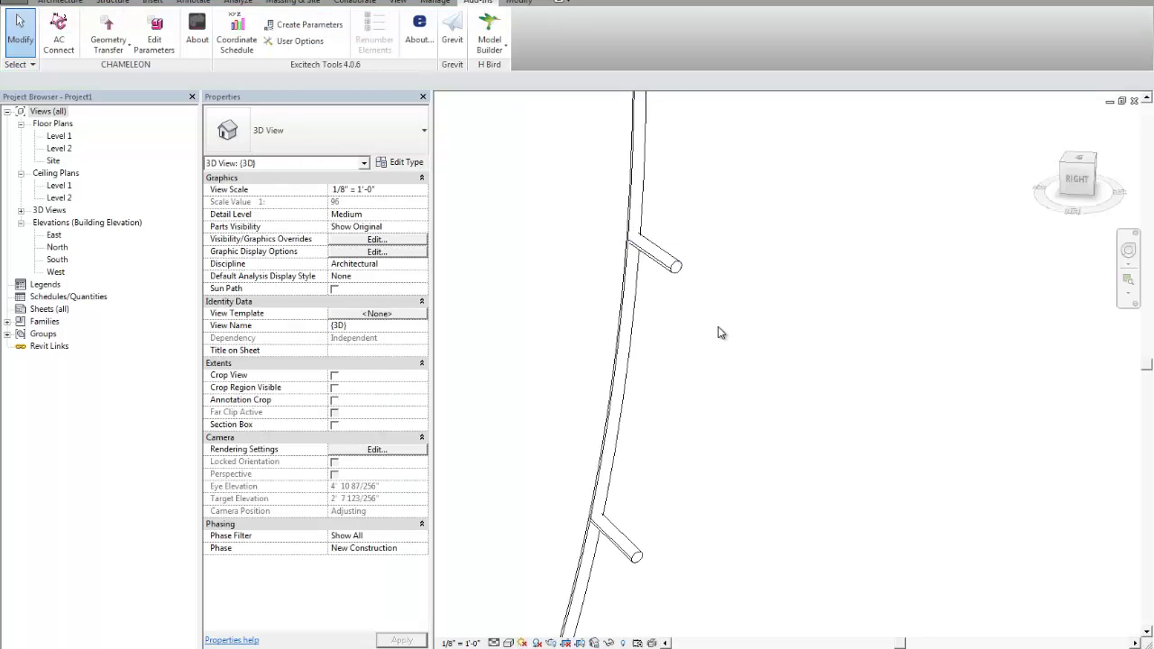
pyautogui.scroll(-6, 703, 329)
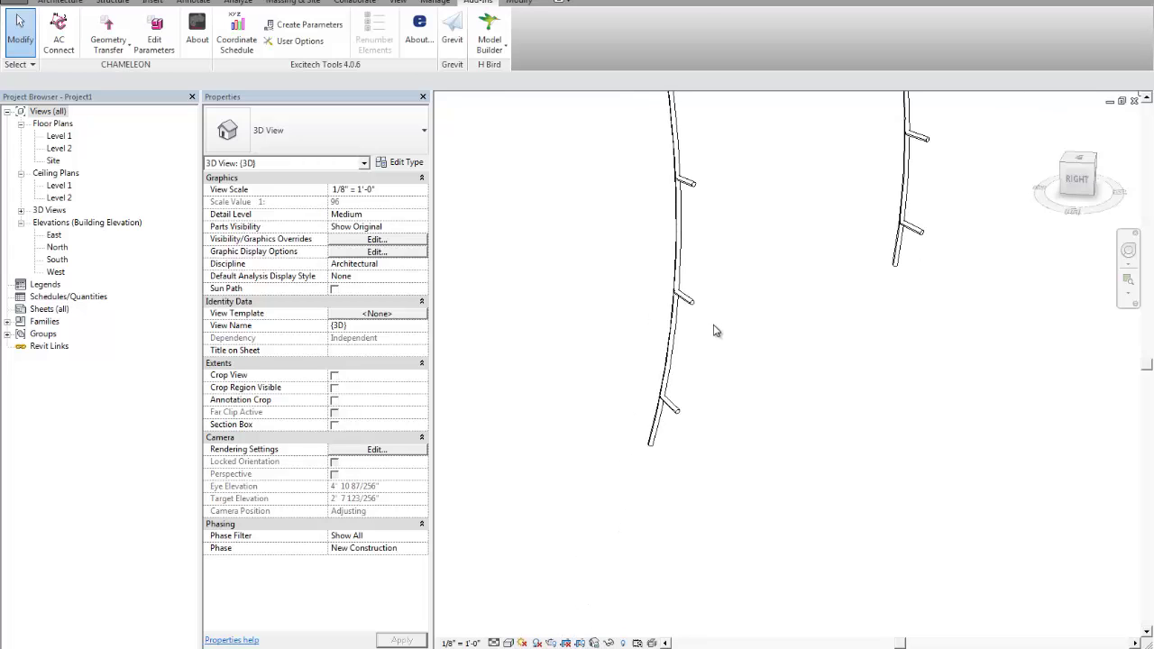
pyautogui.moveTo(616, 256); pyautogui.dragTo(1037, 533)
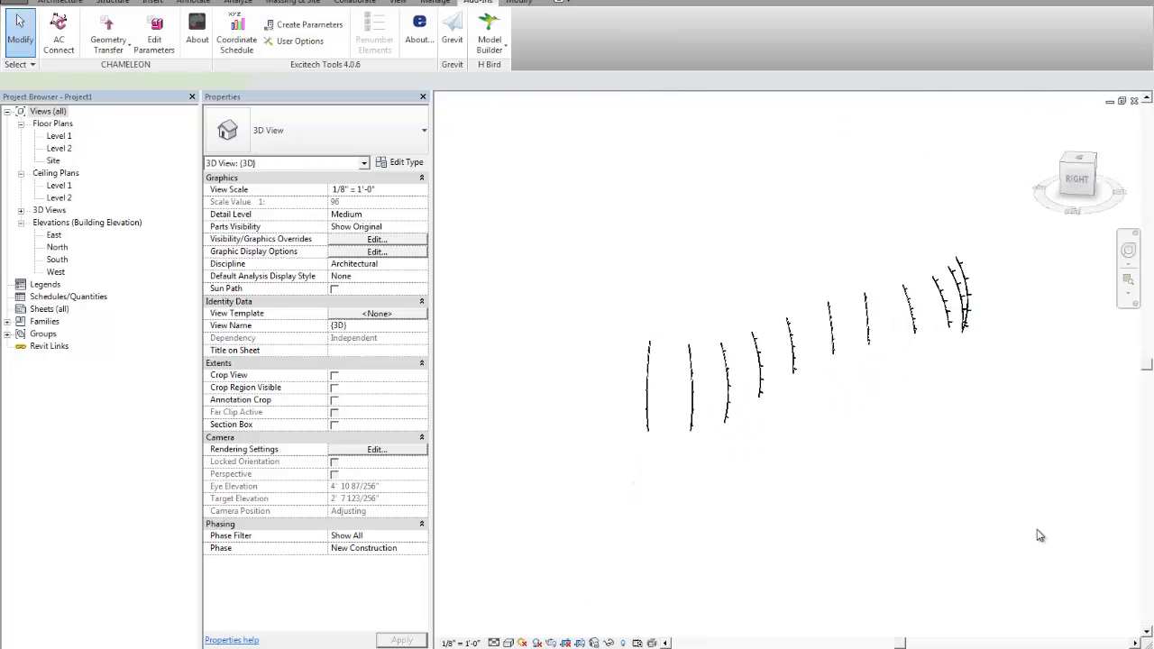
pyautogui.press('Delete')
# Start the Grevit client again in the emptied project.
pyautogui.rightClick(831, 369)
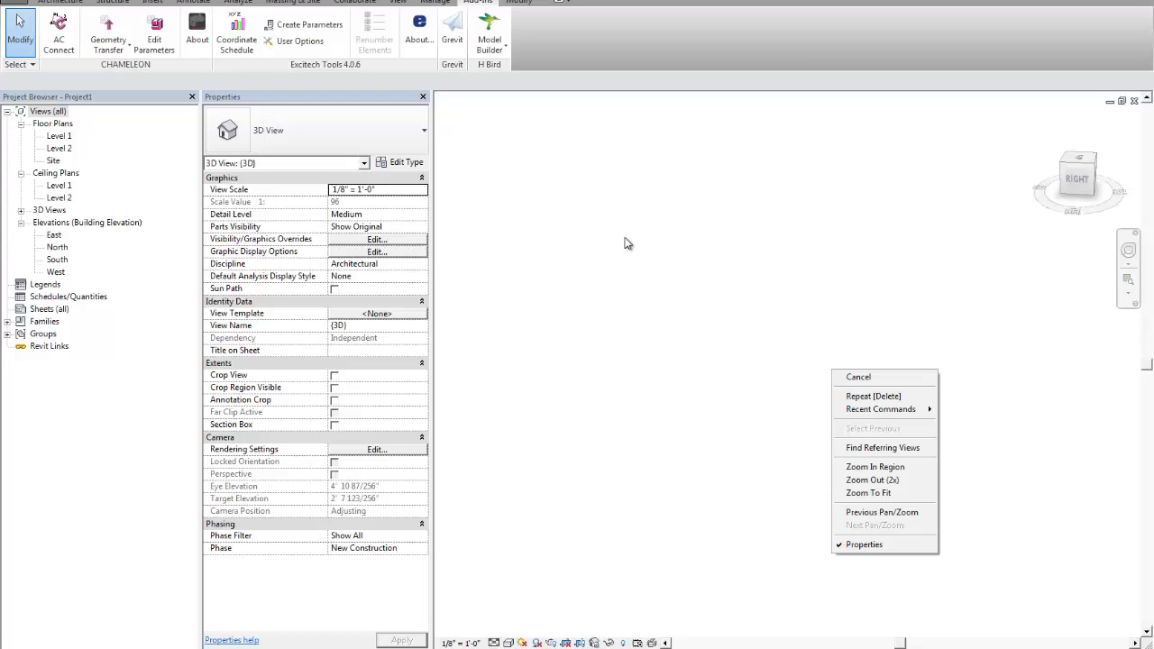
pyautogui.click(452, 36)
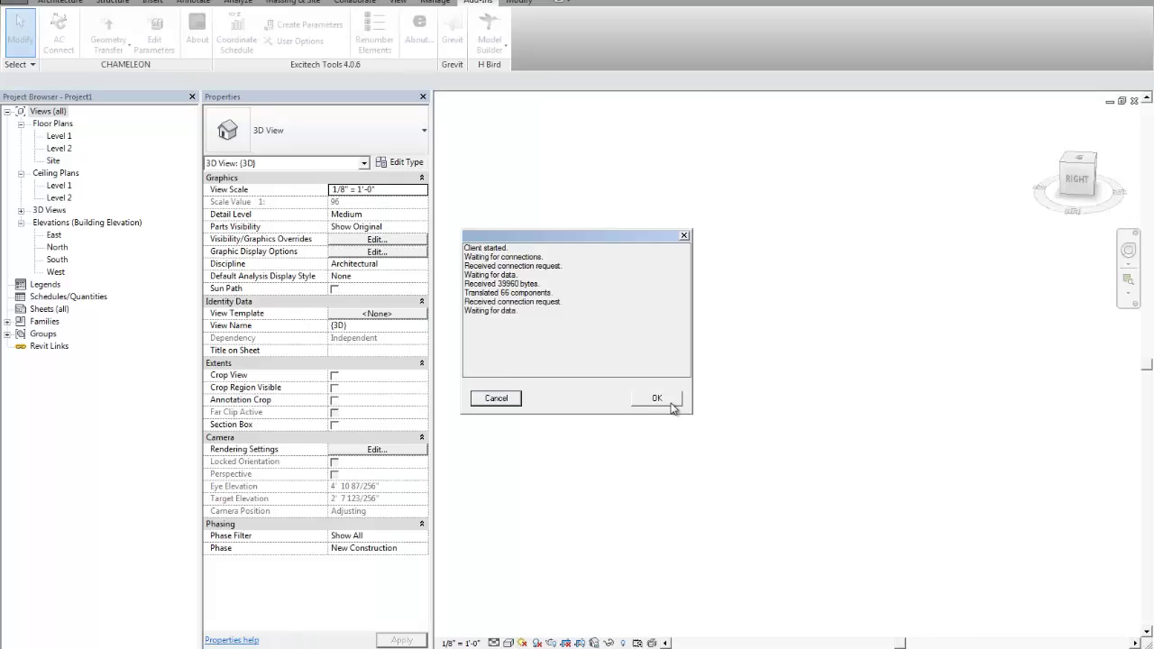
# Accept the received Grevit components into the project and inspect the Line Length of two neighbouring 2_point_line studs on one arc.
pyautogui.click(658, 399)
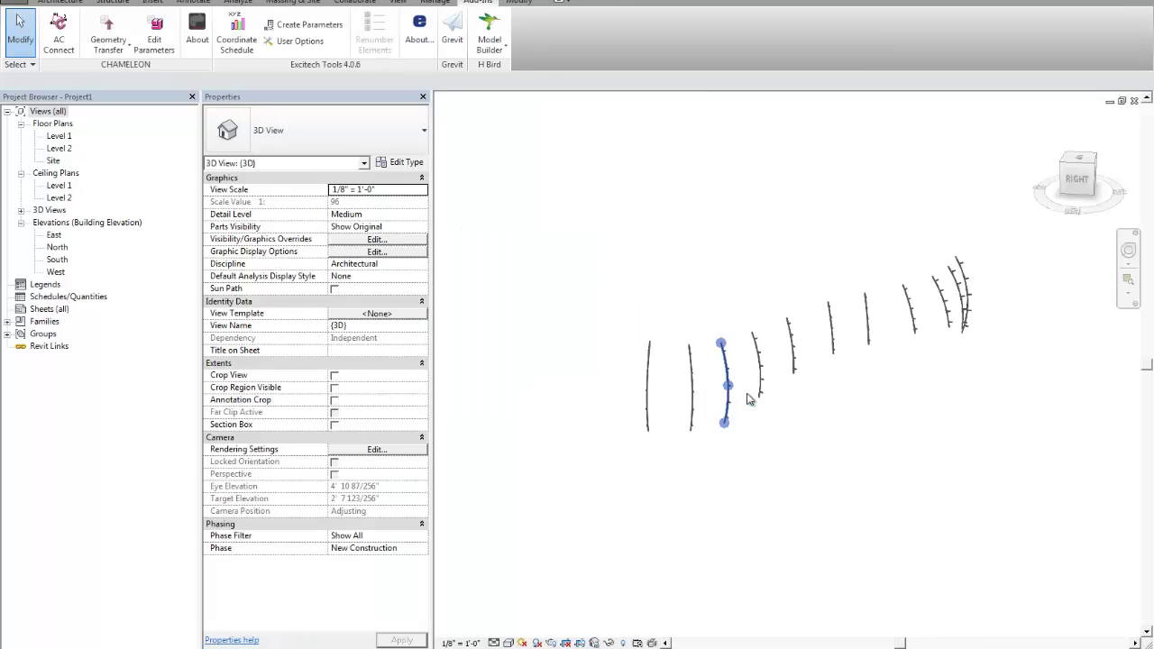
pyautogui.scroll(6, 767, 394)
pyautogui.click(719, 299)
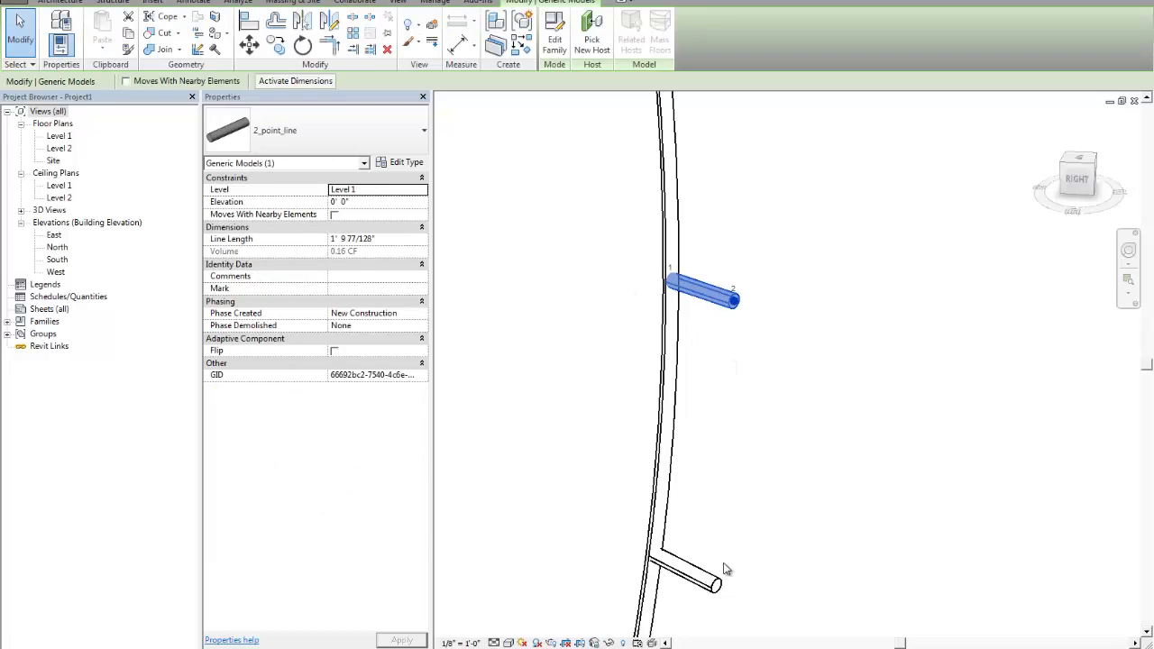
pyautogui.click(689, 570)
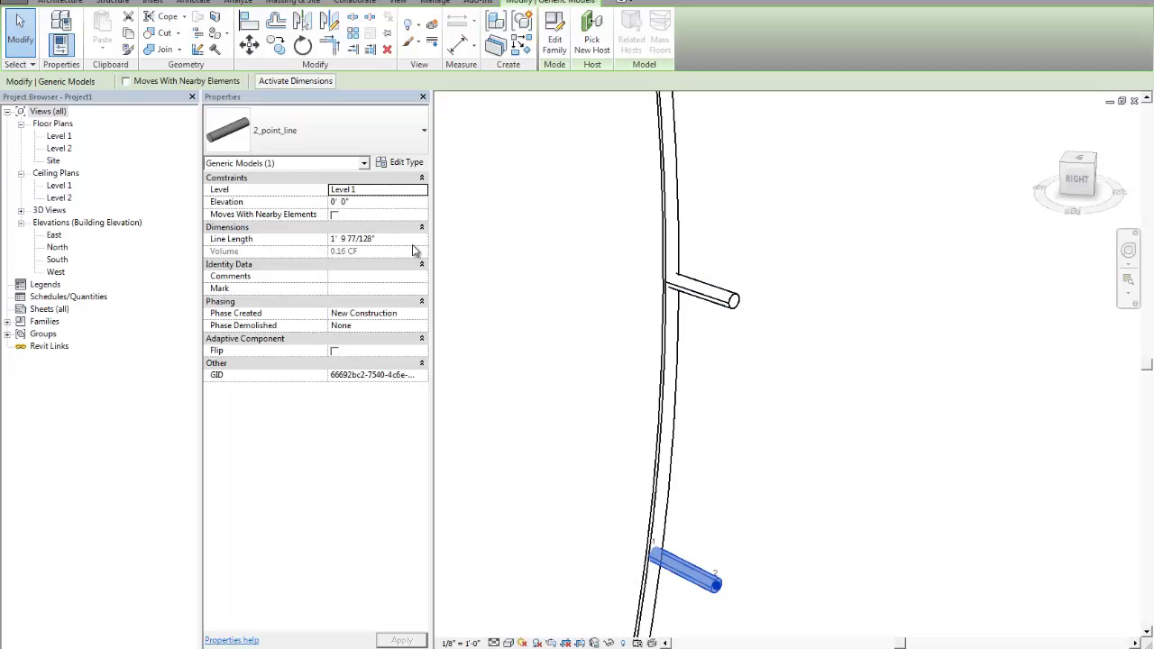
pyautogui.click(845, 412)
# Examine the placement and orientation of the imported studs along the arcs in the 3D view.
pyautogui.scroll(-5, 799, 402)
pyautogui.moveTo(842, 355); pyautogui.dragTo(793, 345, button='middle')
pyautogui.scroll(-2, 760, 397)
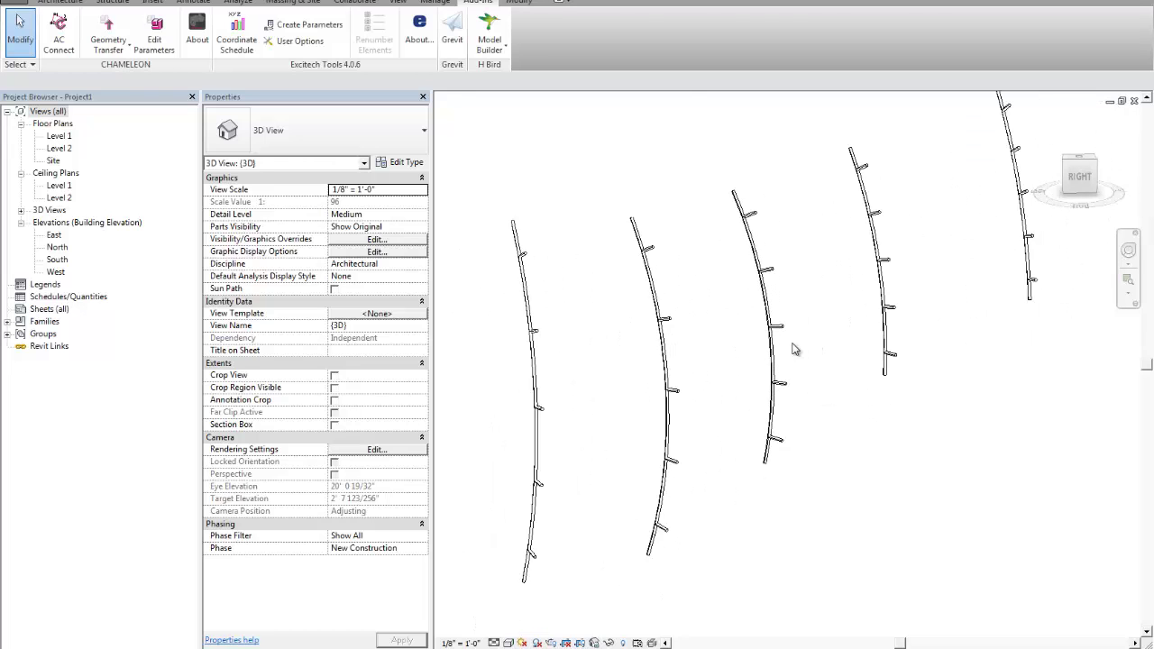
pyautogui.scroll(2, 791, 336)
pyautogui.scroll(1, 791, 336)
pyautogui.scroll(2, 771, 330)
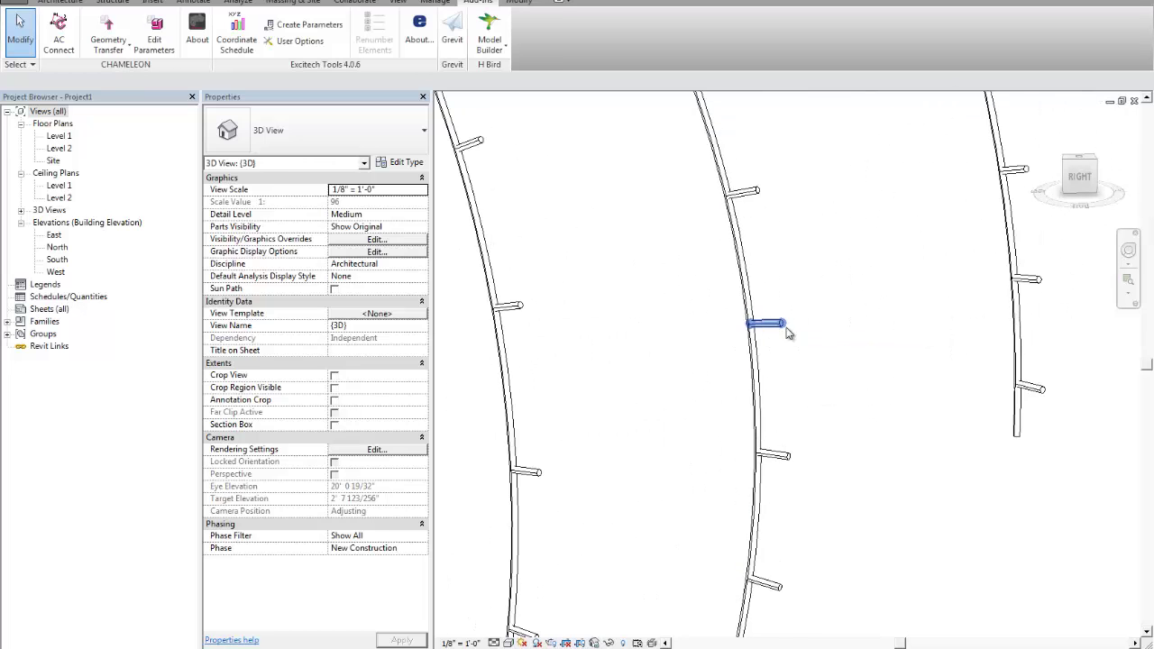
pyautogui.scroll(-3, 765, 330)
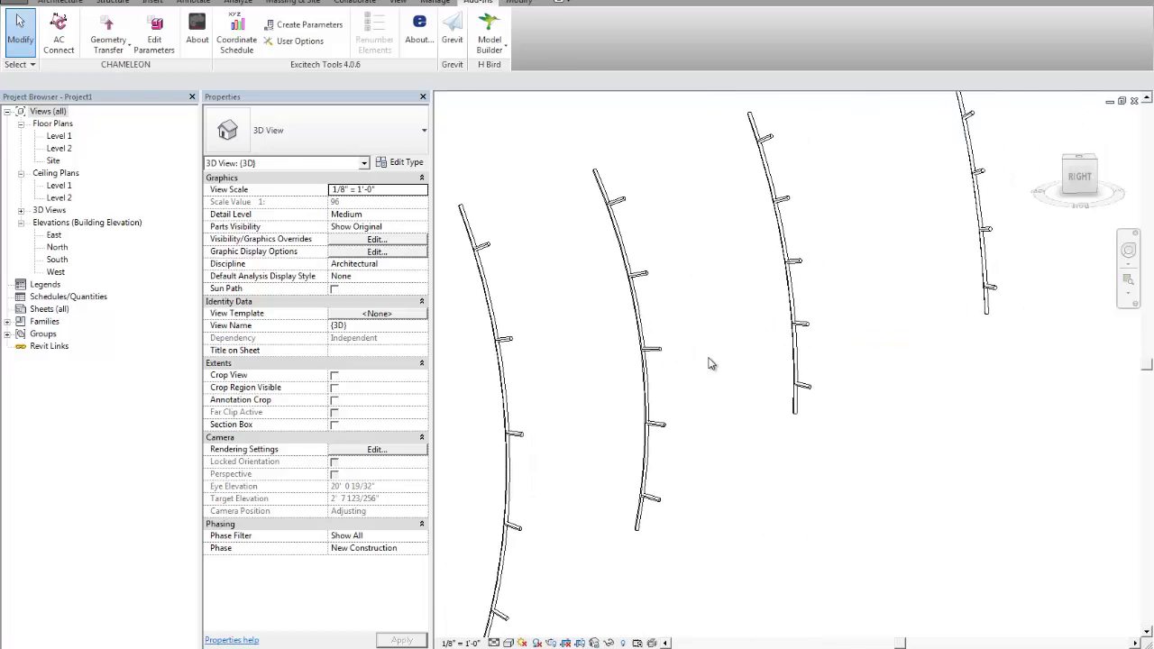
pyautogui.scroll(2, 655, 352)
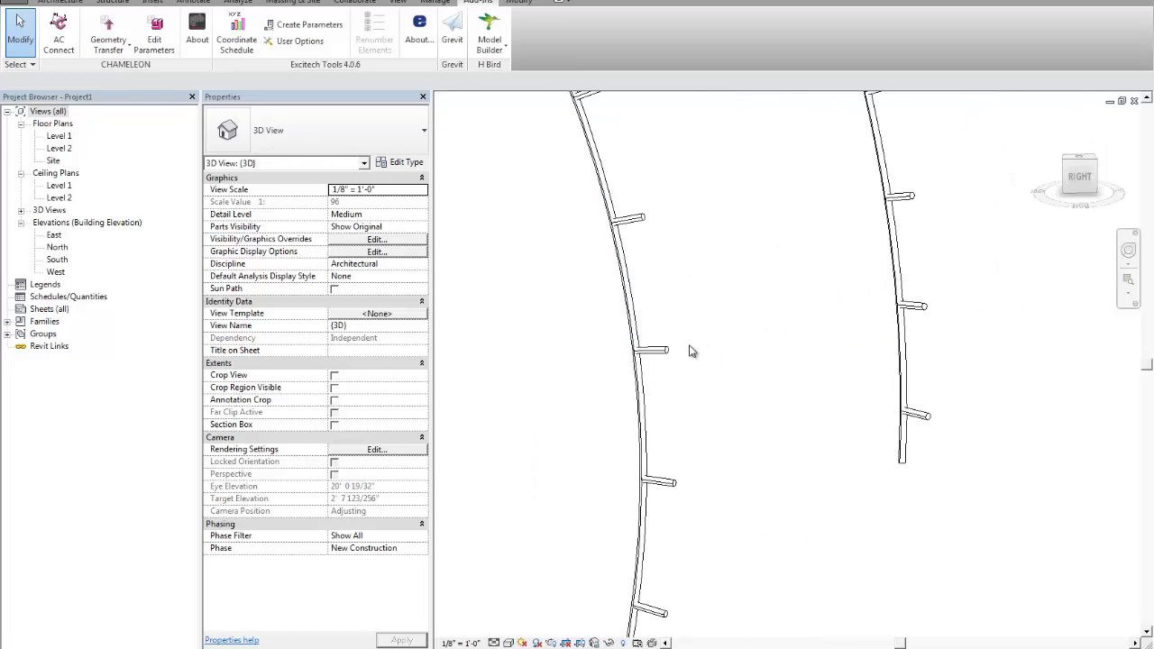
pyautogui.scroll(1, 672, 361)
pyautogui.scroll(-1, 745, 343)
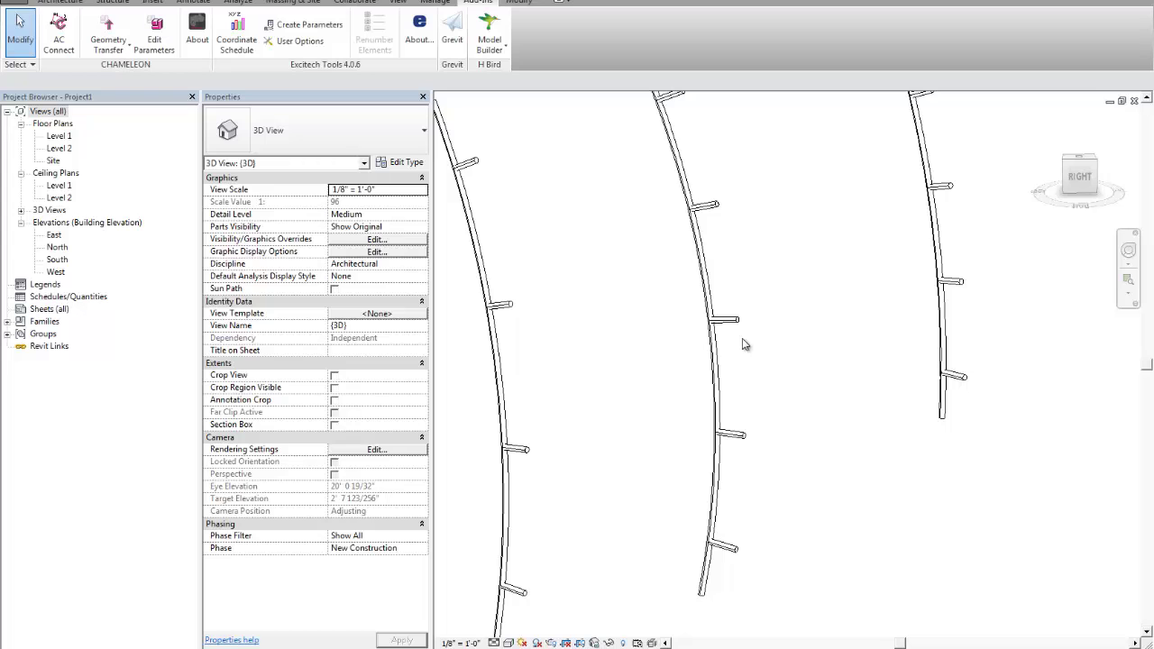
pyautogui.scroll(-2, 745, 343)
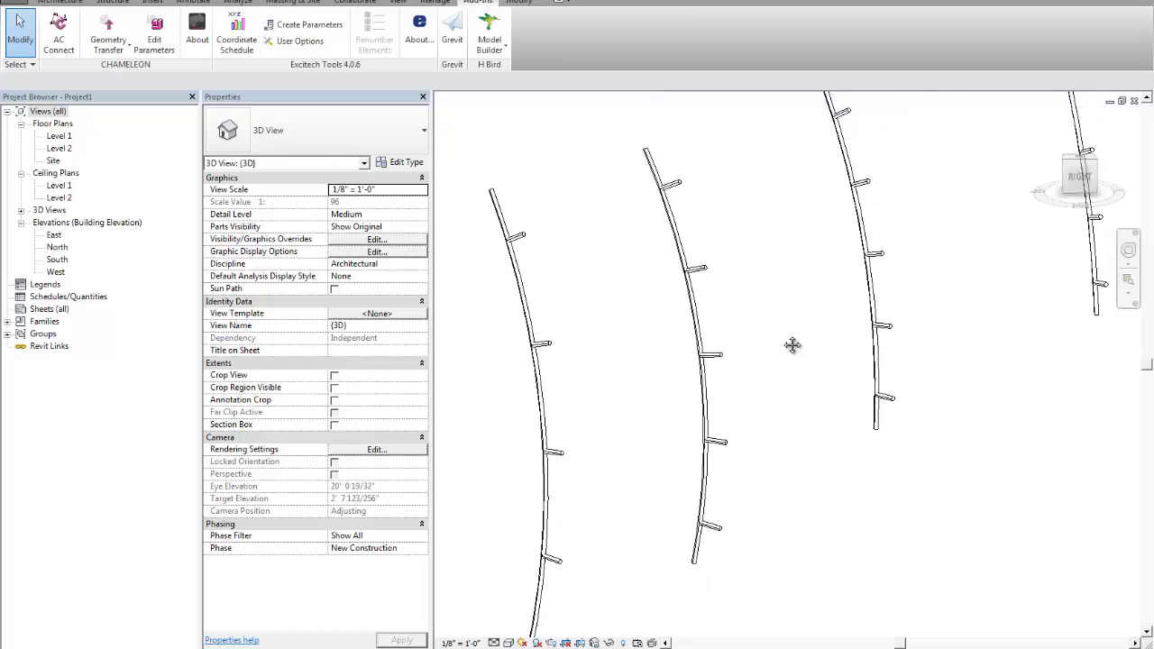
pyautogui.scroll(-1, 784, 379)
pyautogui.scroll(2, 778, 428)
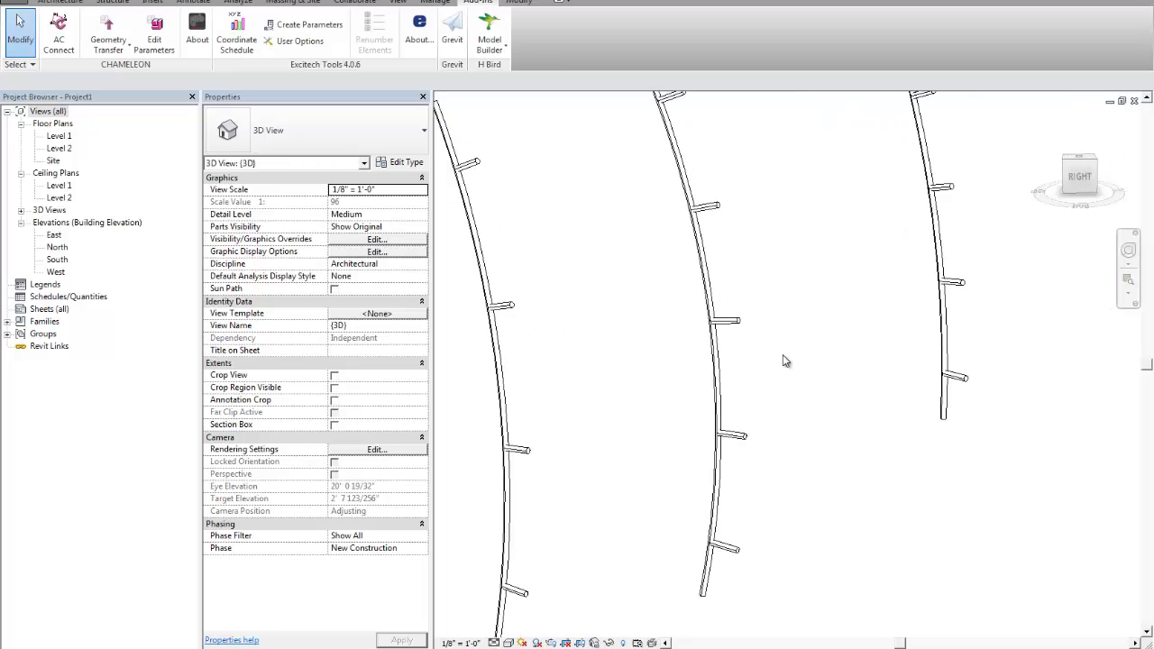
pyautogui.scroll(1, 815, 372)
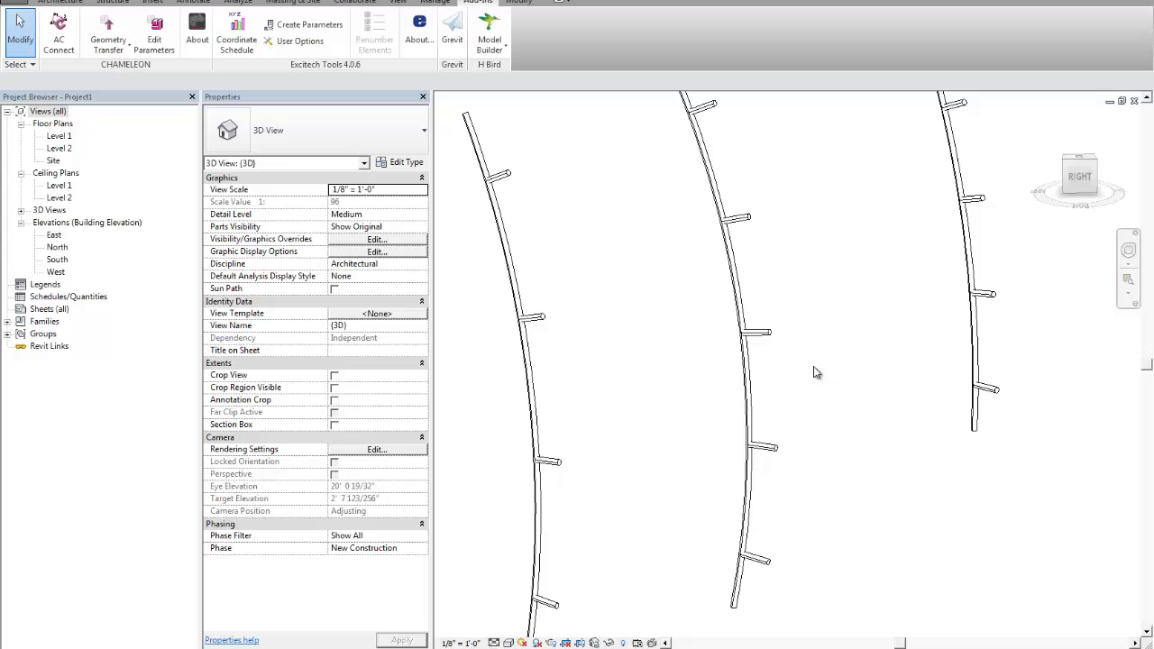
pyautogui.scroll(-3, 817, 371)
pyautogui.scroll(1, 820, 398)
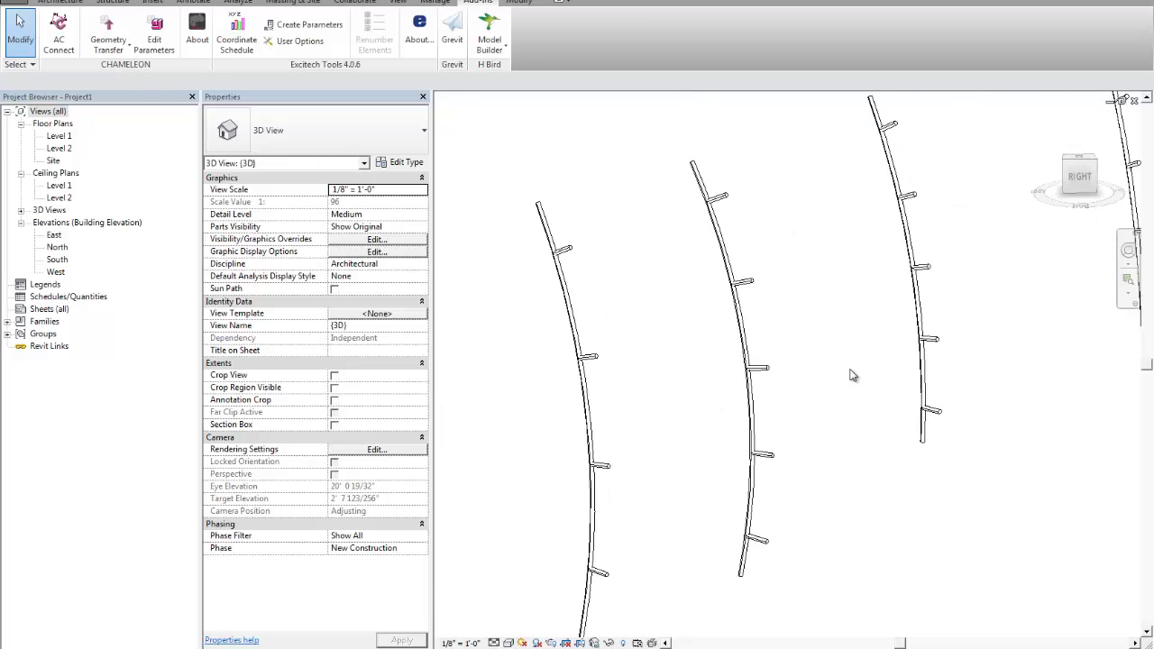